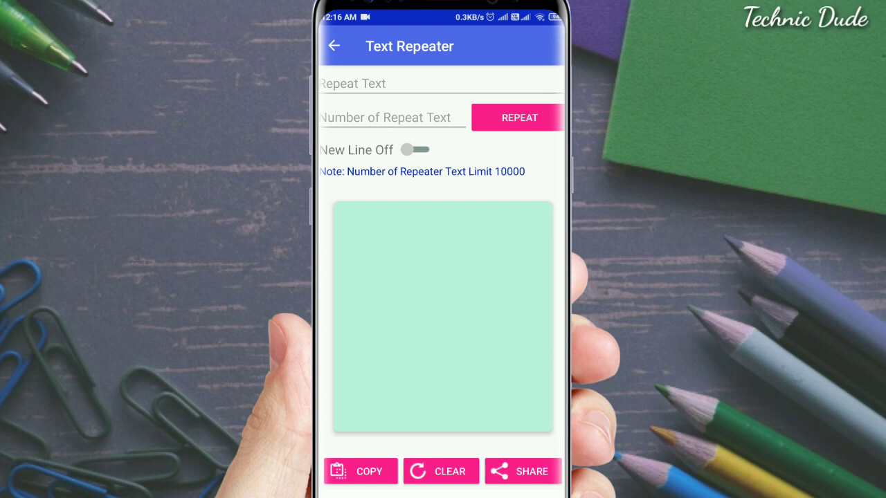
Step: In Text Repeater, enter 'technic dude' with a count of 3 and generate the repeated text
left_click(438, 372)
key("Escape")
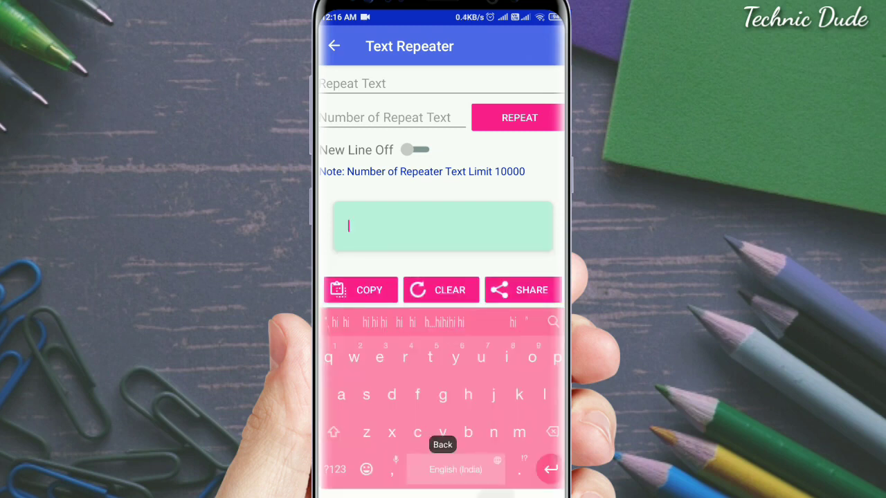
left_click(408, 84)
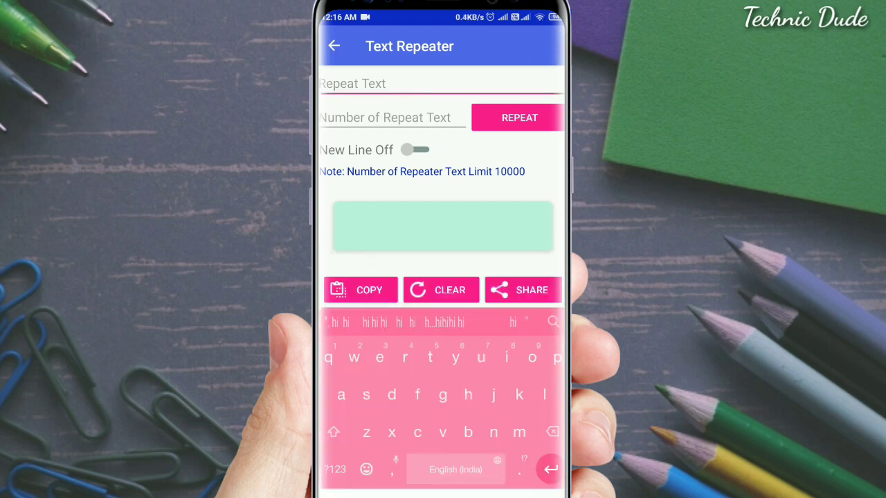
type("t")
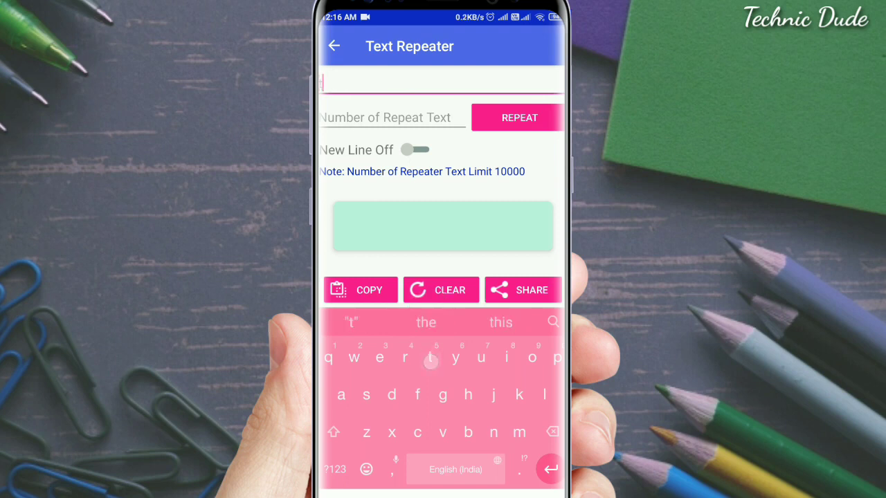
type("echnic")
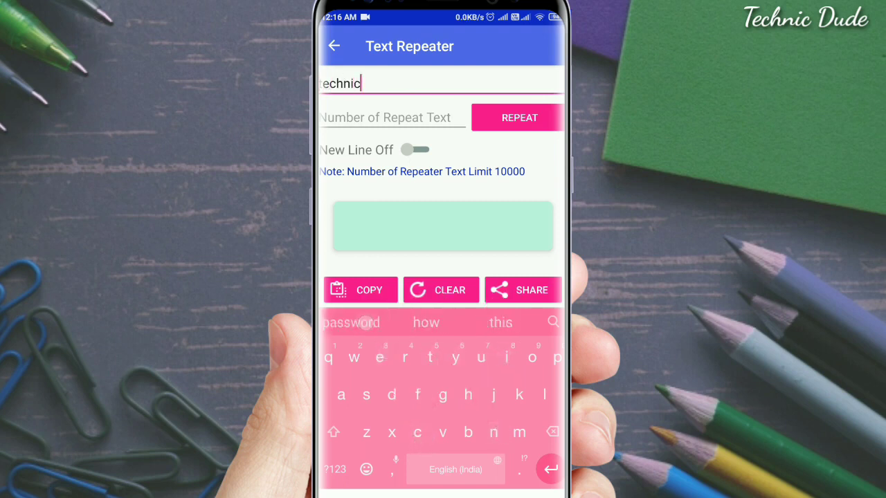
type(" fude")
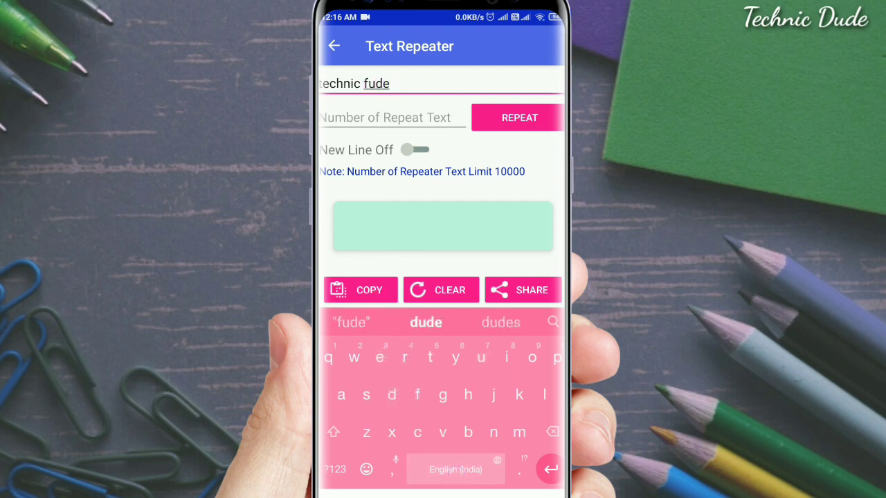
left_click(425, 323)
key("Escape")
left_click(397, 118)
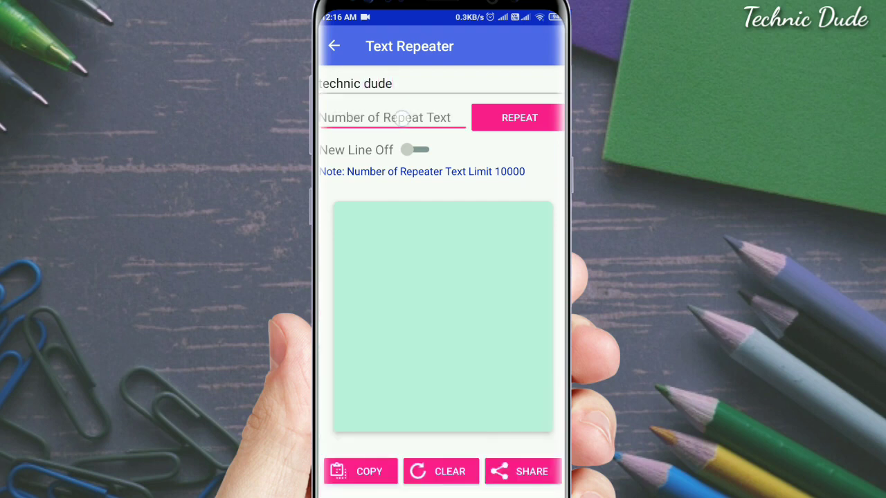
type("3")
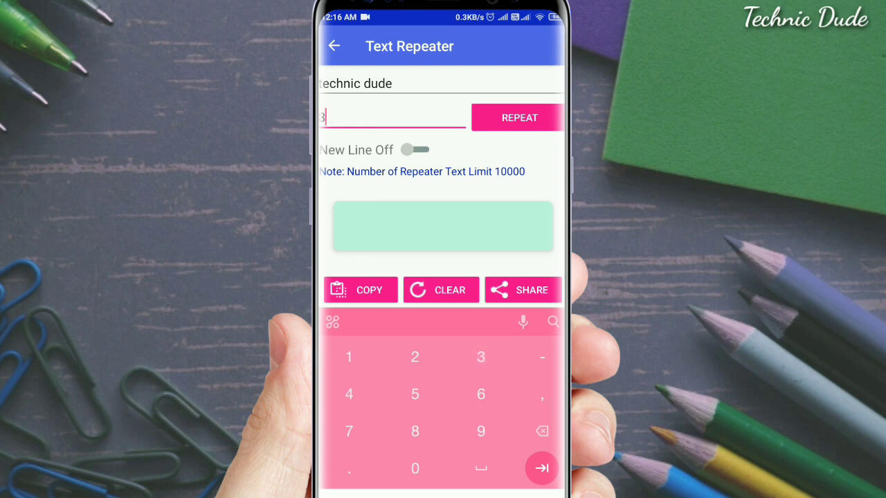
key("Escape")
left_click(519, 118)
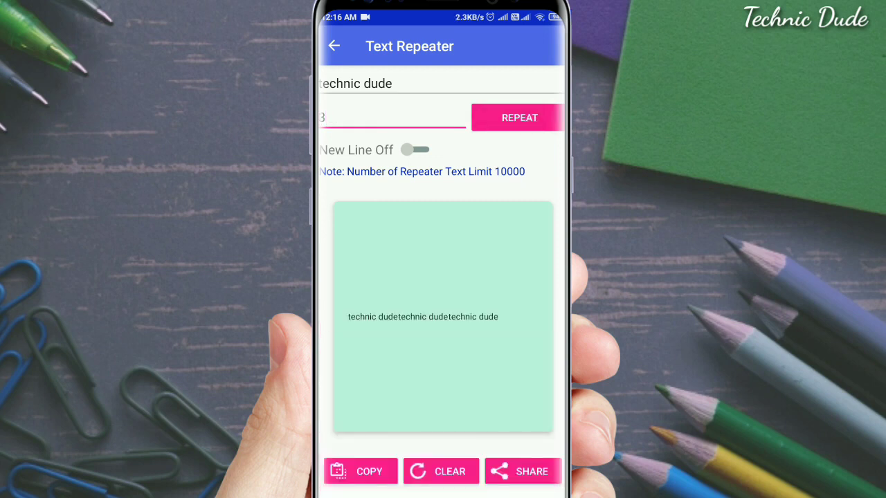
Step: Copy the repeated output, toggle New Line, clear the output and return to the tools home
left_click_drag(382, 319, 505, 310)
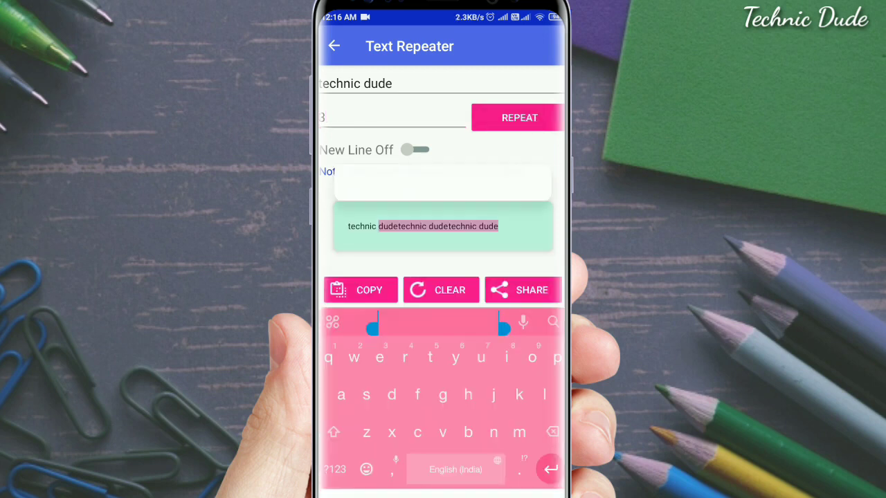
key("Escape")
left_click(492, 391)
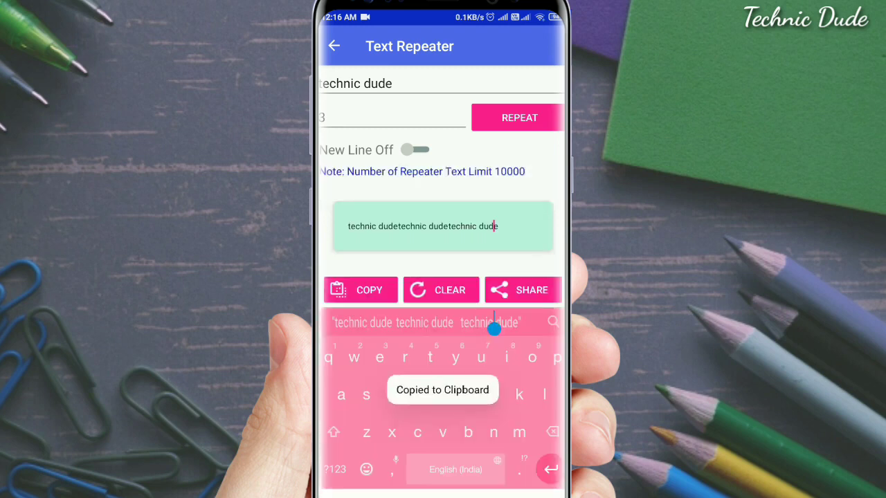
key("Escape")
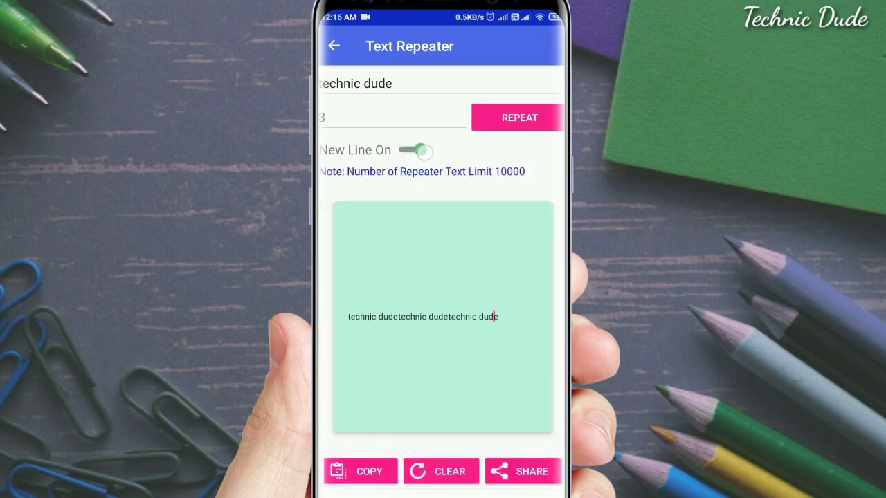
left_click(414, 150)
left_click(441, 471)
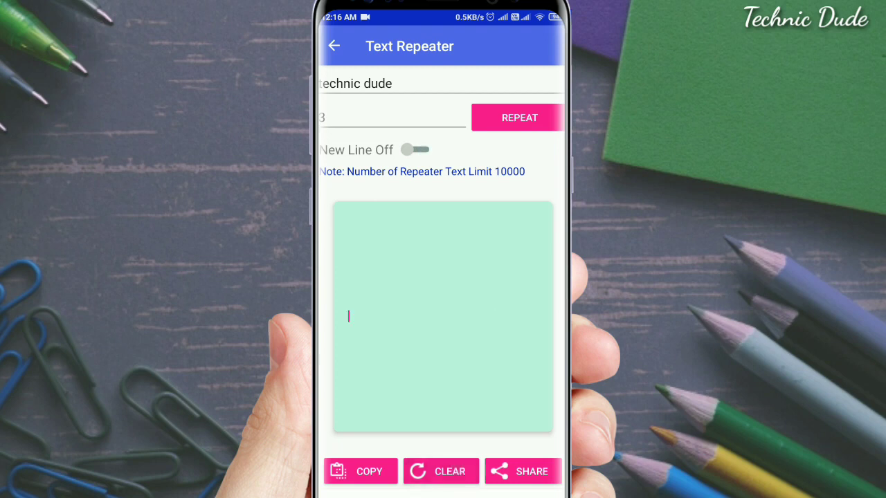
left_click(361, 472)
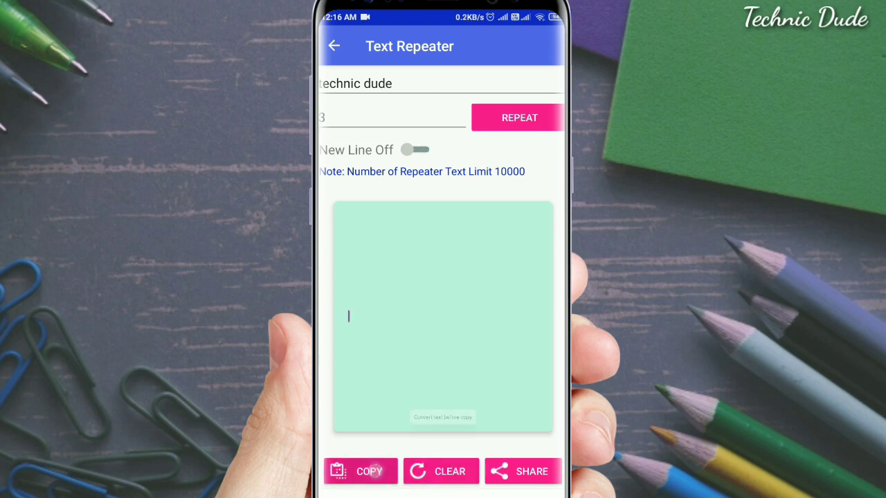
key("Escape")
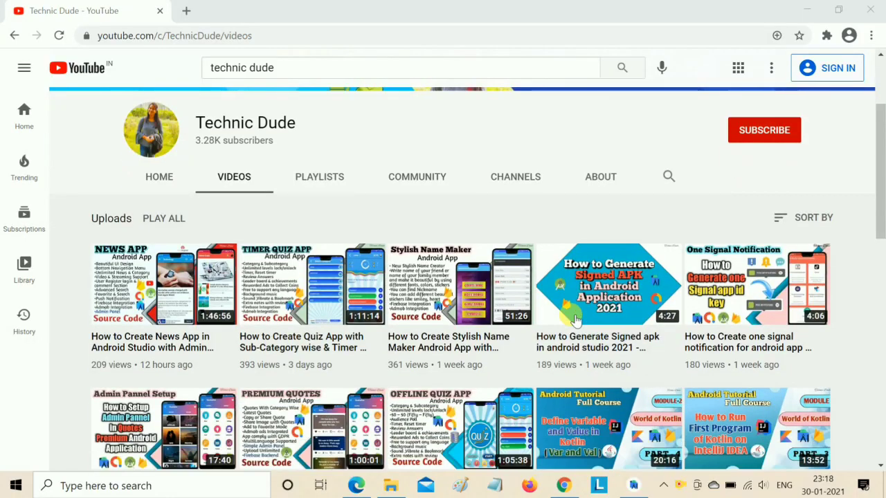
Step: Glance over the channel's Videos page, then minimize the Chrome window
scroll(574, 319, "down", 1)
scroll(616, 308, "up", 1)
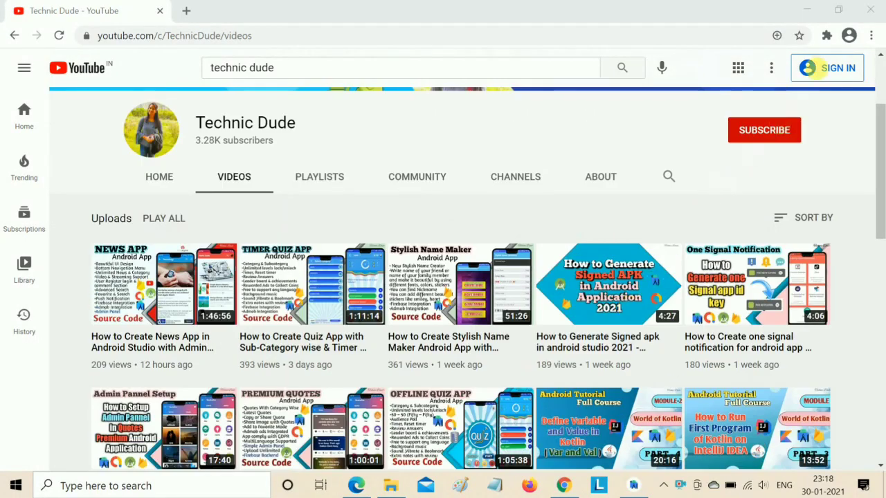
left_click(807, 9)
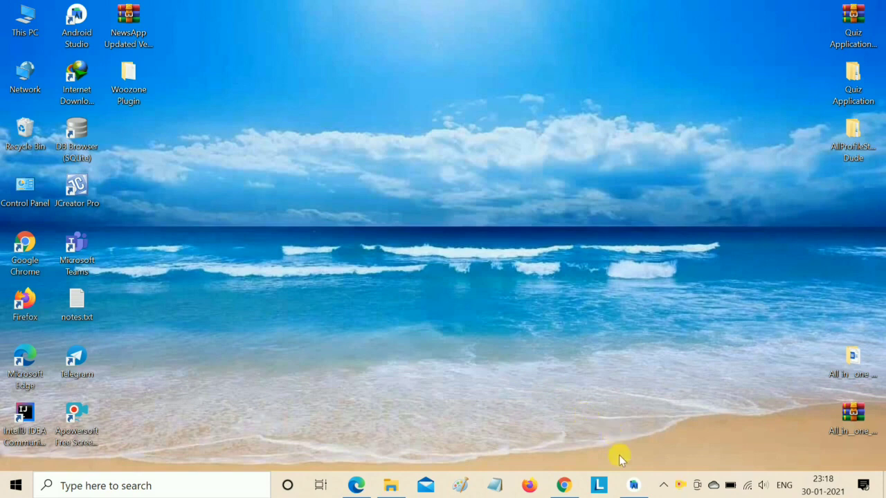
Step: Switch past Android Studio to the Whats Tool folder window and select whats-web-walk-n-chat-and-more.zip
mouse_move(633, 485)
left_click(616, 431)
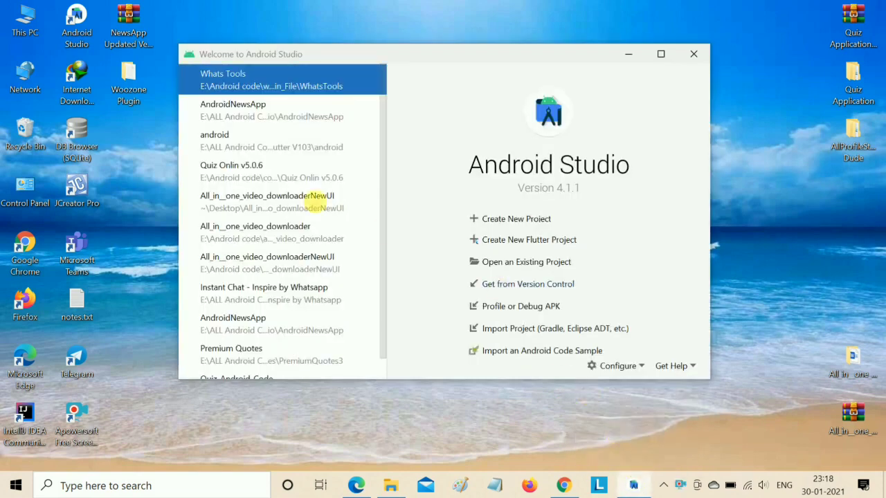
left_click(627, 56)
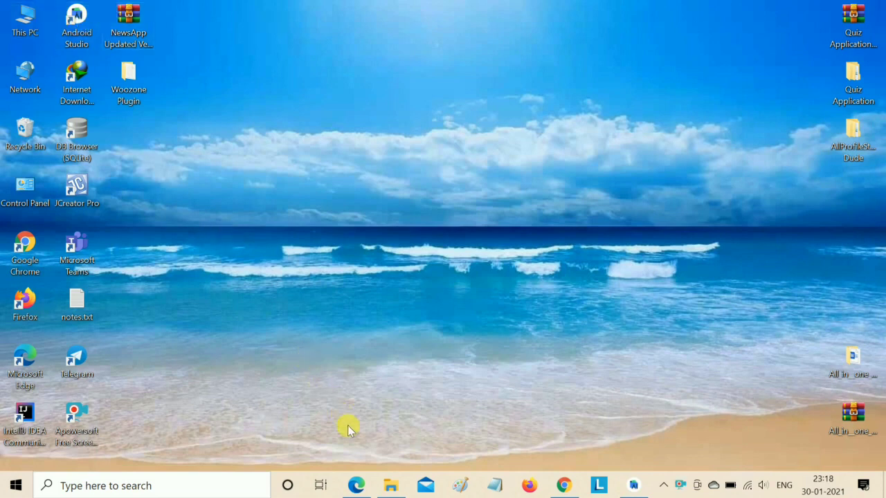
mouse_move(387, 486)
left_click(366, 441)
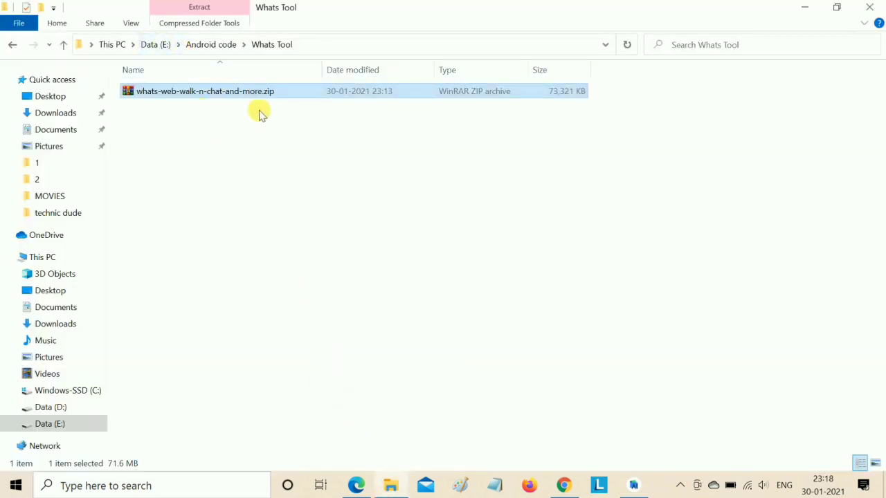
left_click(265, 173)
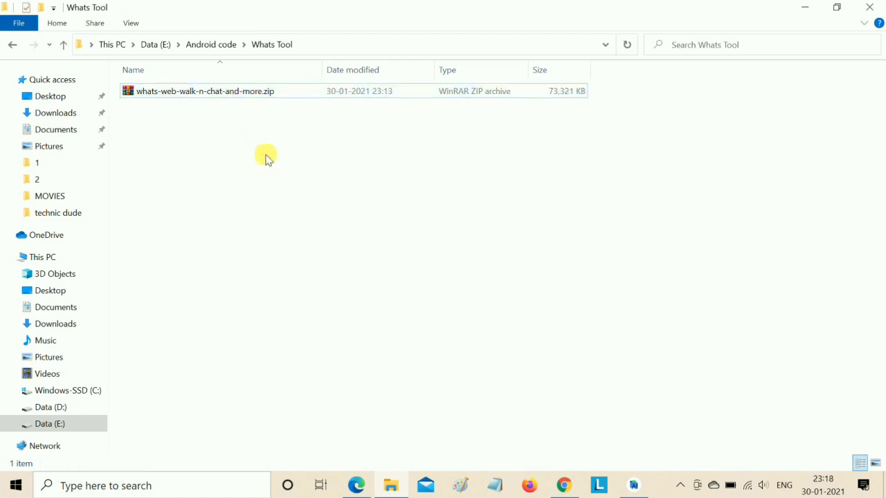
left_click(247, 96)
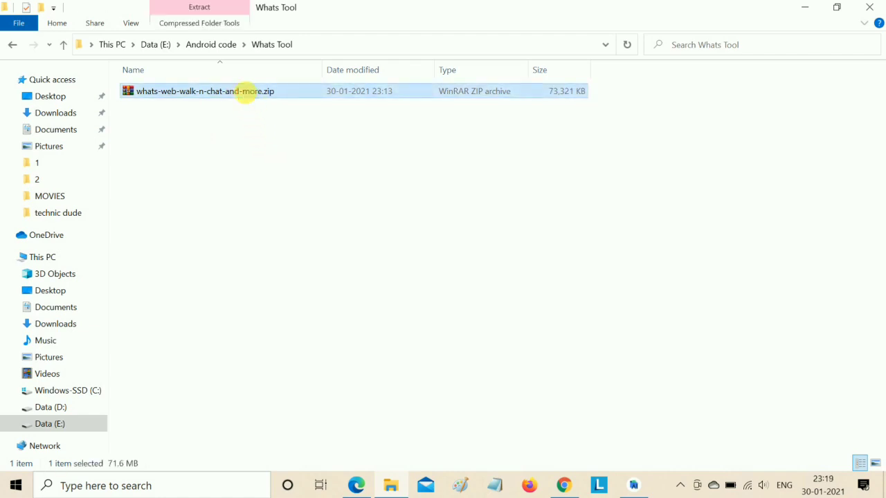
Step: Extract the zip with WinRAR to its suggested same-named folder, entering the archive password
right_click(247, 92)
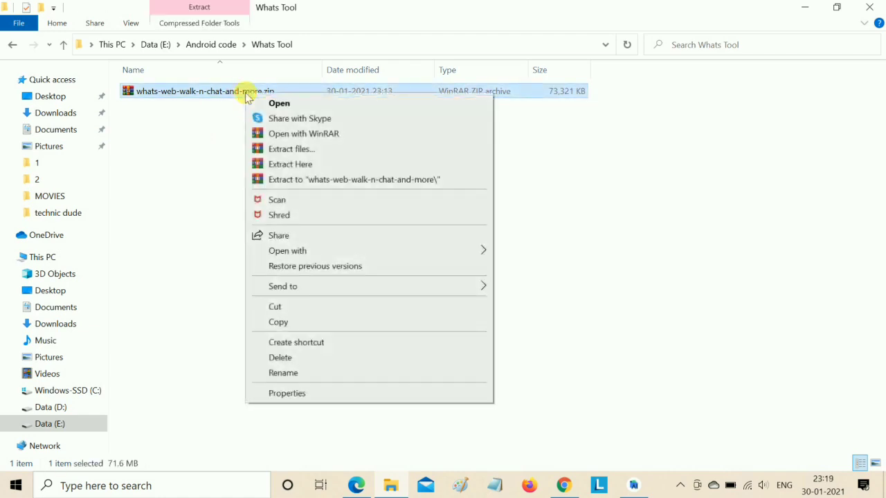
left_click(290, 148)
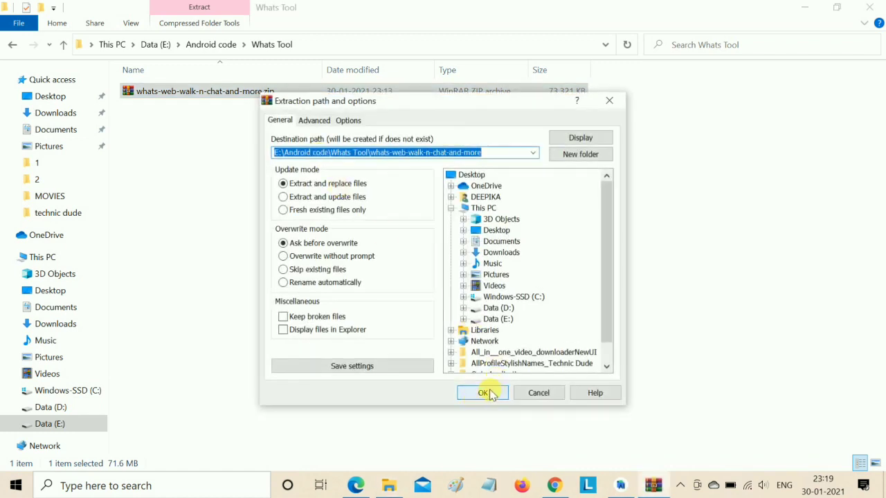
left_click(488, 392)
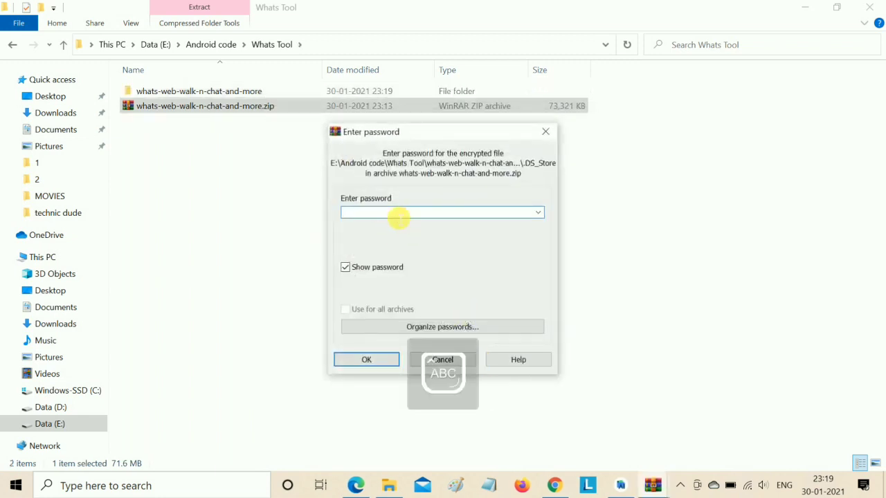
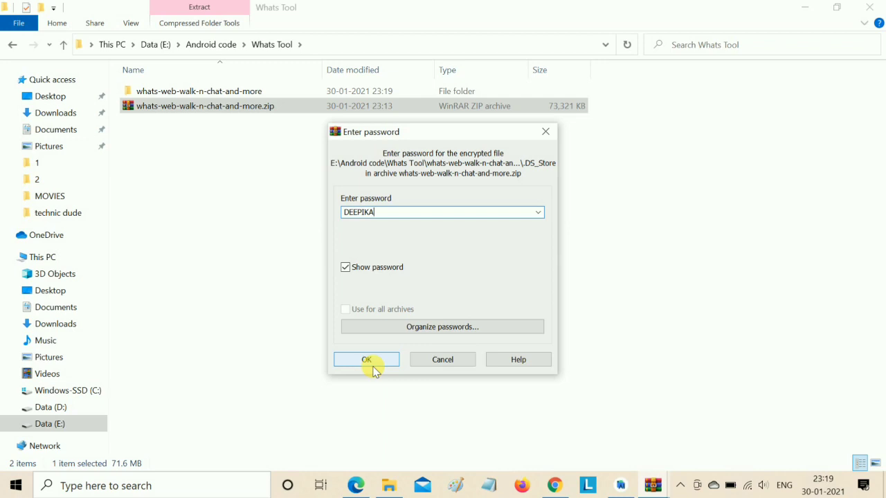
left_click(367, 359)
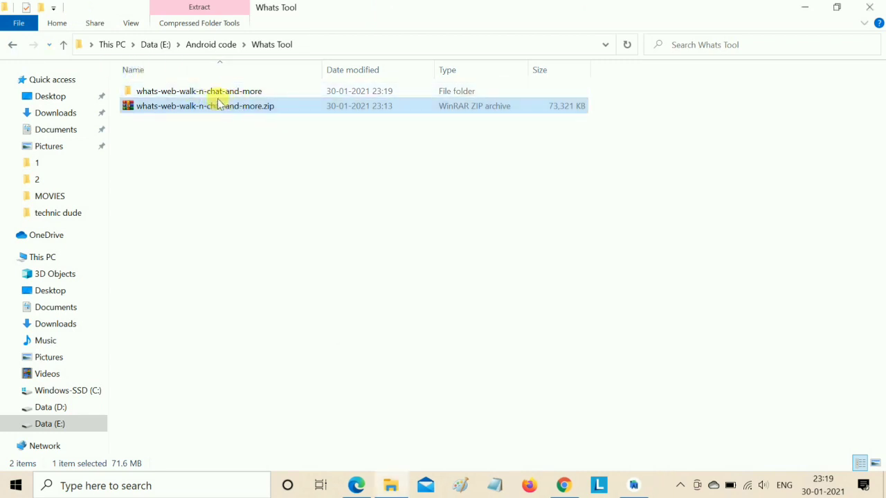
Step: Refresh and browse the extracted folder through codecanyon and Main_File into WhatsTools, then minimize Explorer
right_click(328, 214)
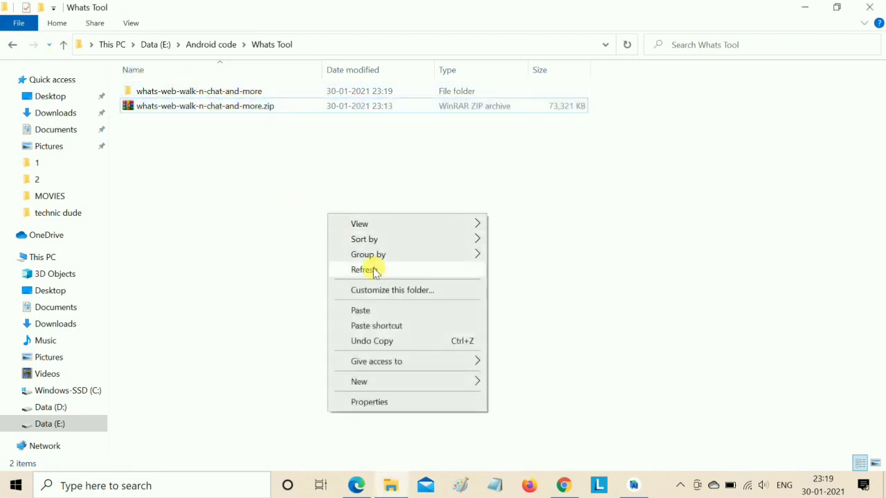
left_click(374, 270)
left_click(173, 93)
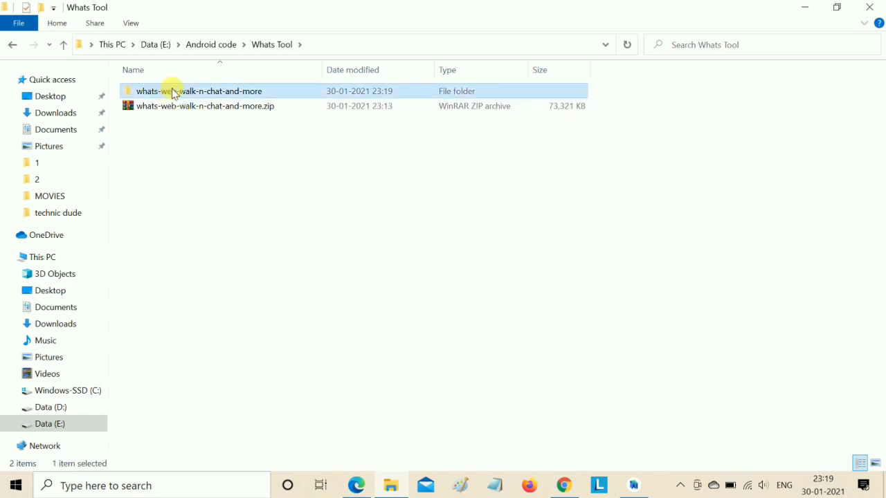
double_click(173, 93)
double_click(176, 92)
double_click(178, 92)
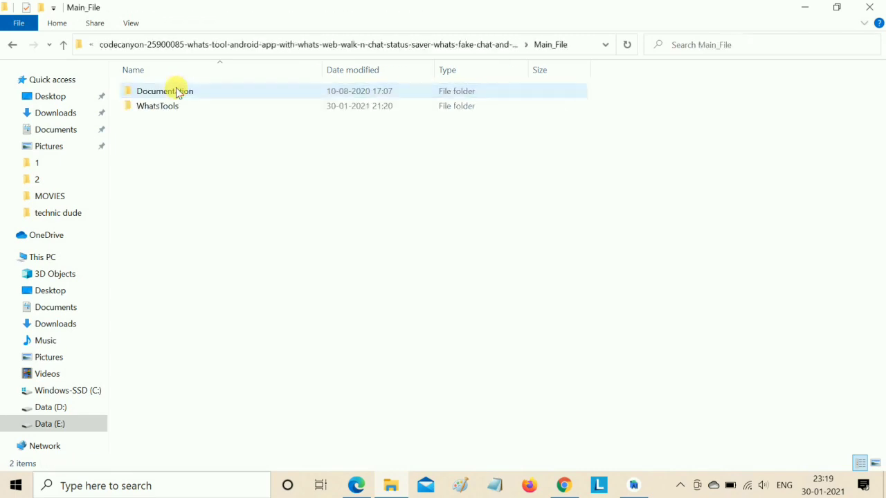
double_click(211, 95)
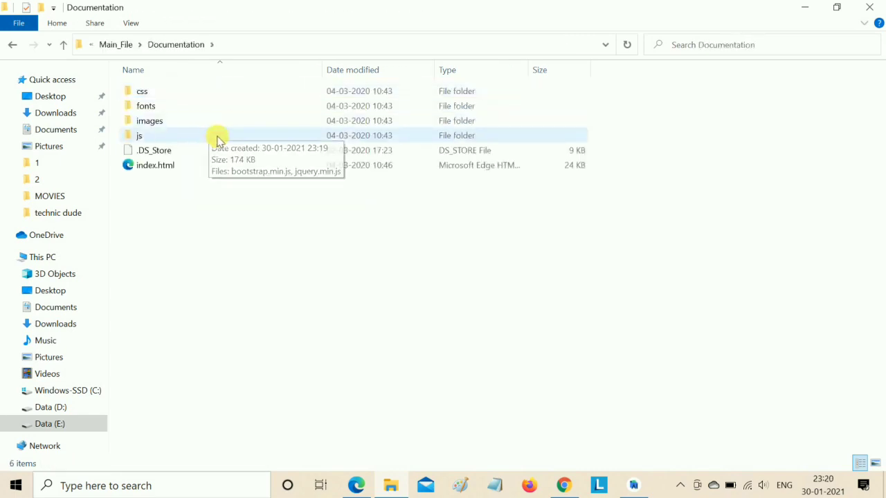
left_click(117, 44)
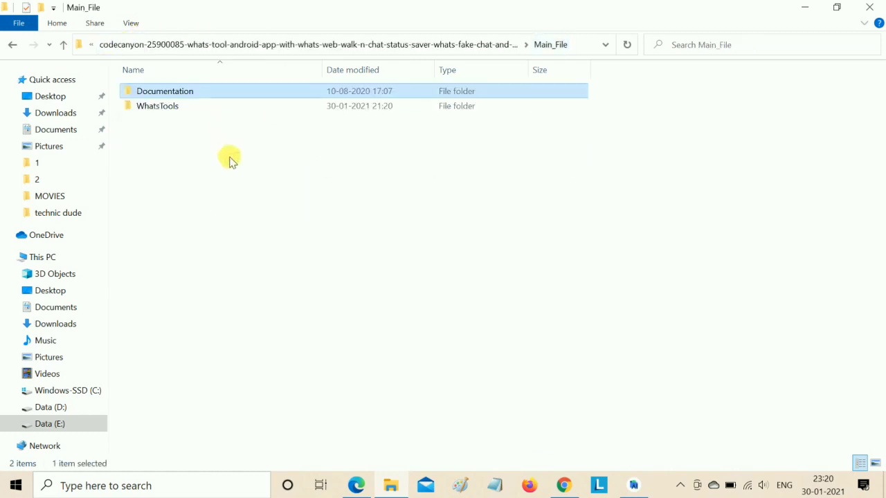
double_click(199, 109)
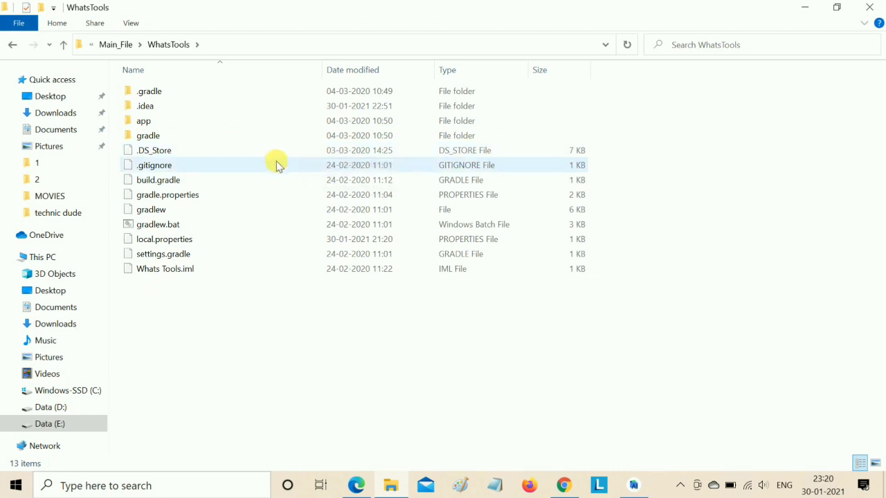
left_click(795, 7)
Step: Restore the Welcome window, choose Open an Existing Project and reset the folder tree to drive E:\
mouse_move(630, 486)
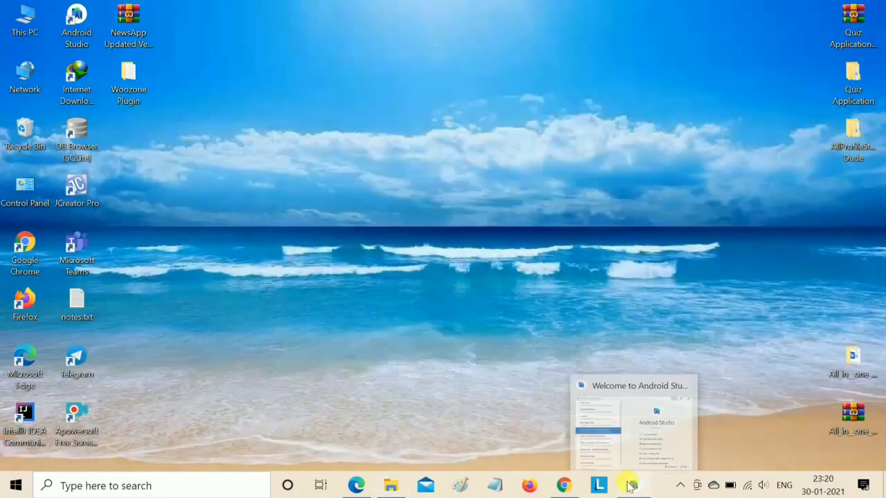
left_click(631, 433)
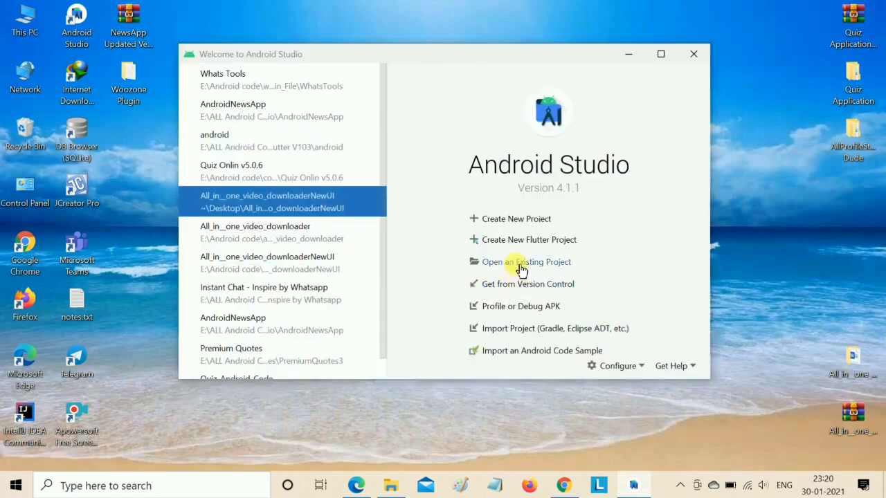
left_click(521, 268)
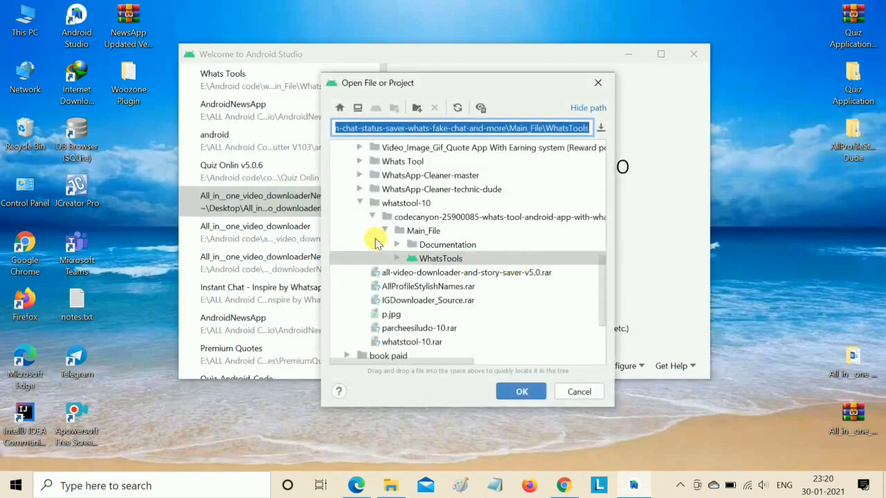
left_click(359, 202)
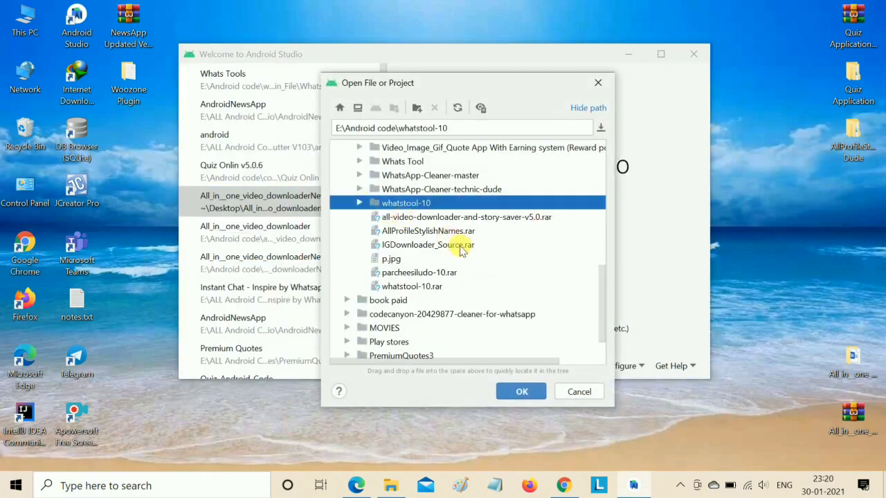
scroll(377, 204, "up", 10)
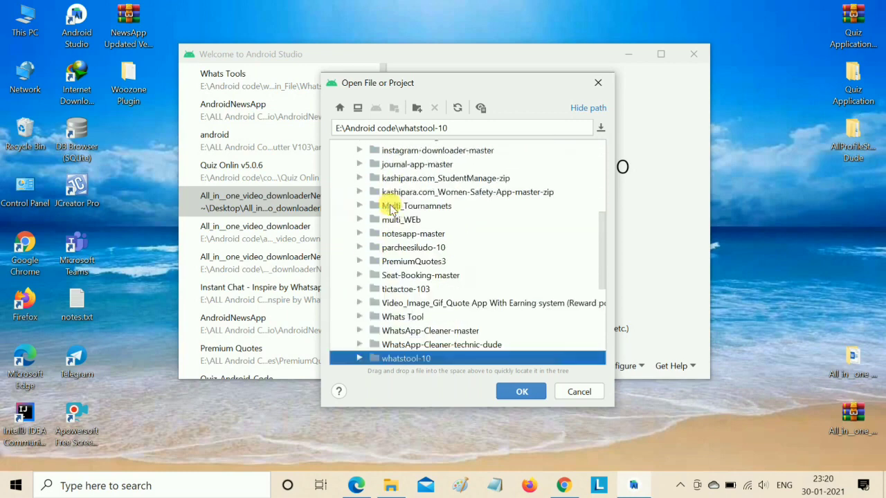
scroll(387, 208, "up", 1)
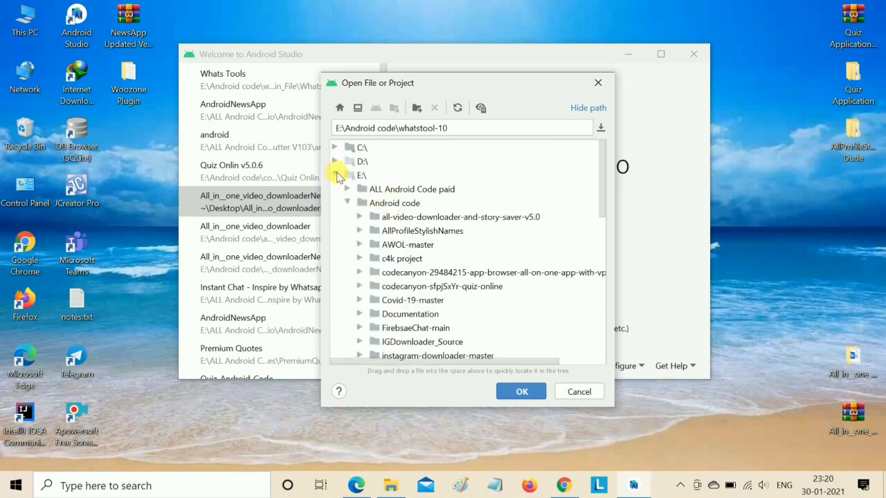
left_click(336, 175)
left_click(335, 175)
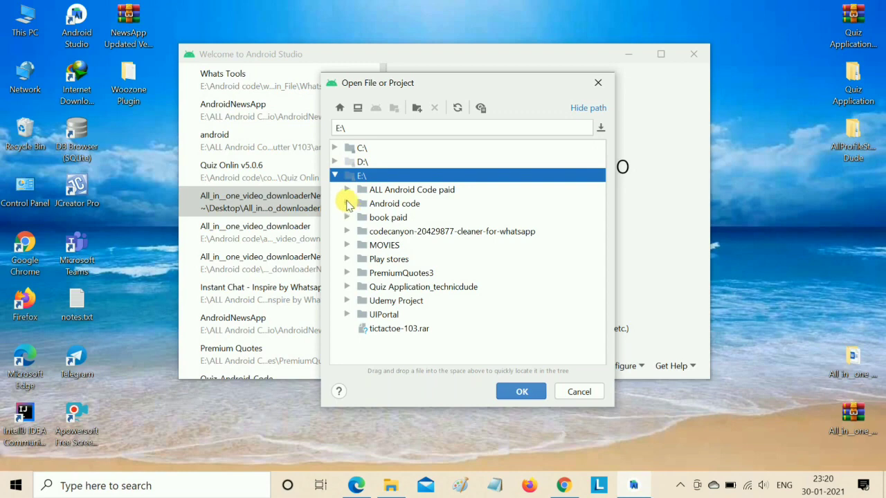
Step: Browse Android code > Whats Tool > codecanyon > Main_File and open the WhatsTools project
left_click(346, 203)
scroll(432, 255, "down", 3)
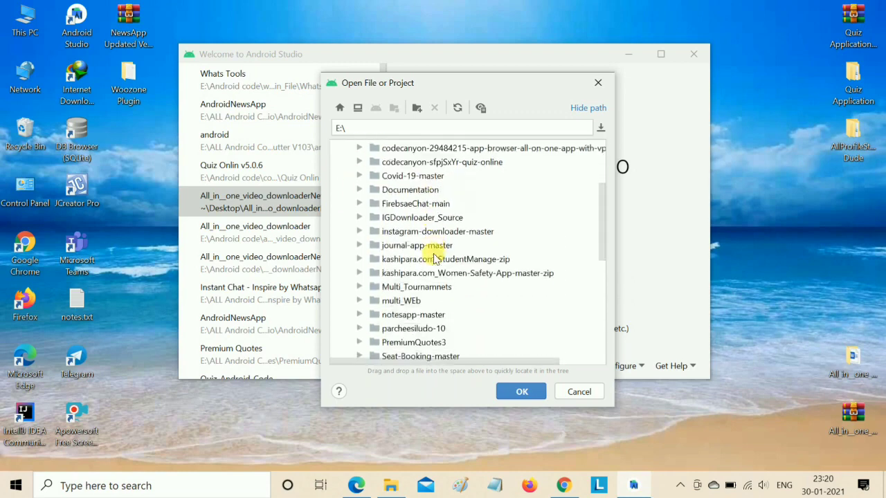
scroll(434, 258, "down", 2)
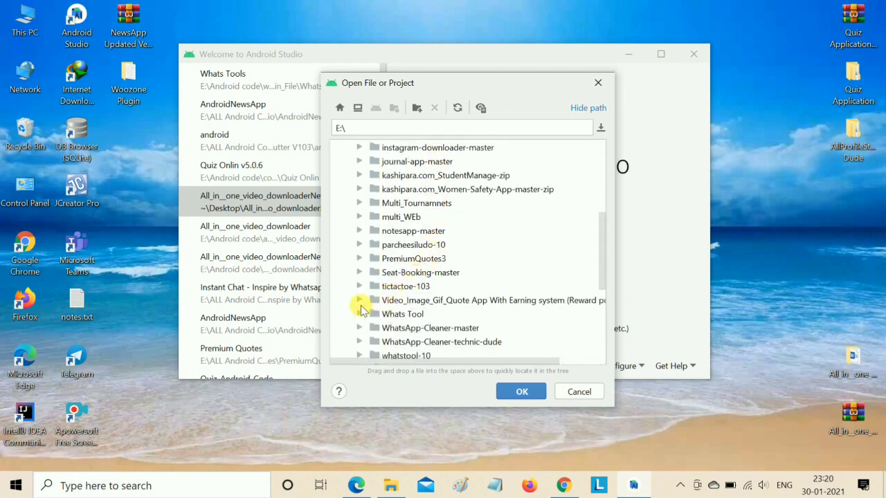
left_click(359, 314)
scroll(421, 251, "down", 2)
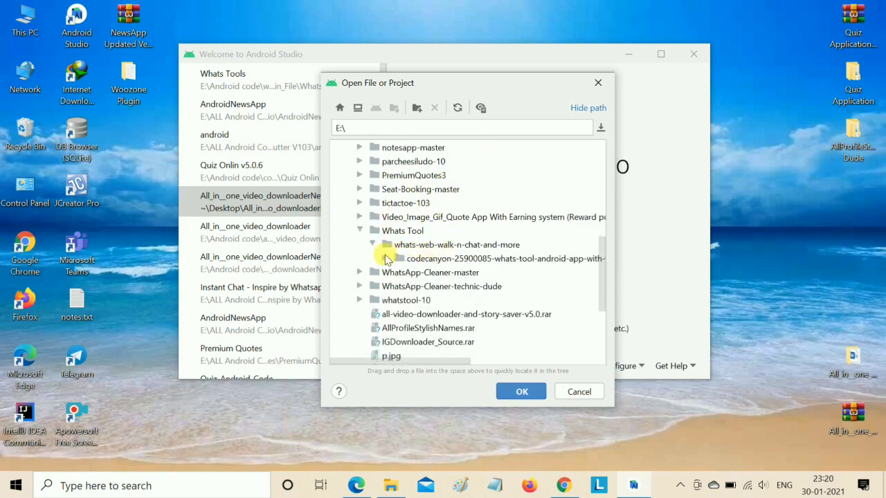
left_click(385, 260)
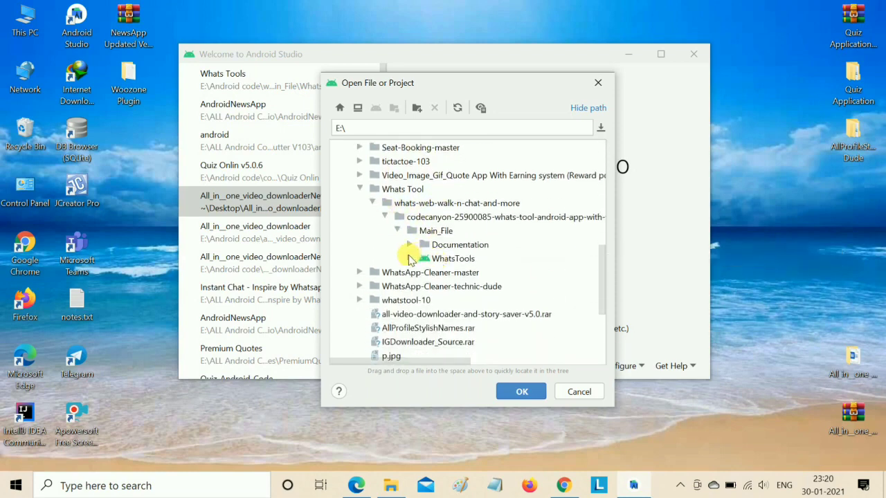
left_click(408, 259)
left_click(443, 260)
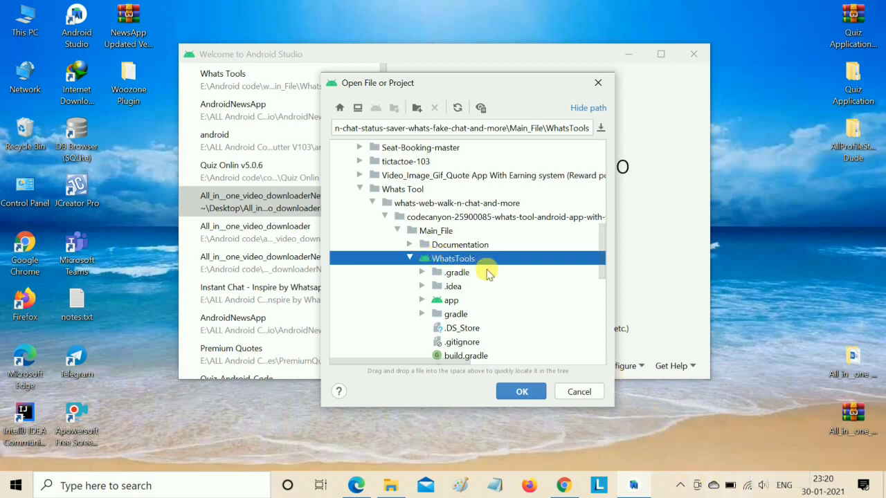
left_click(517, 391)
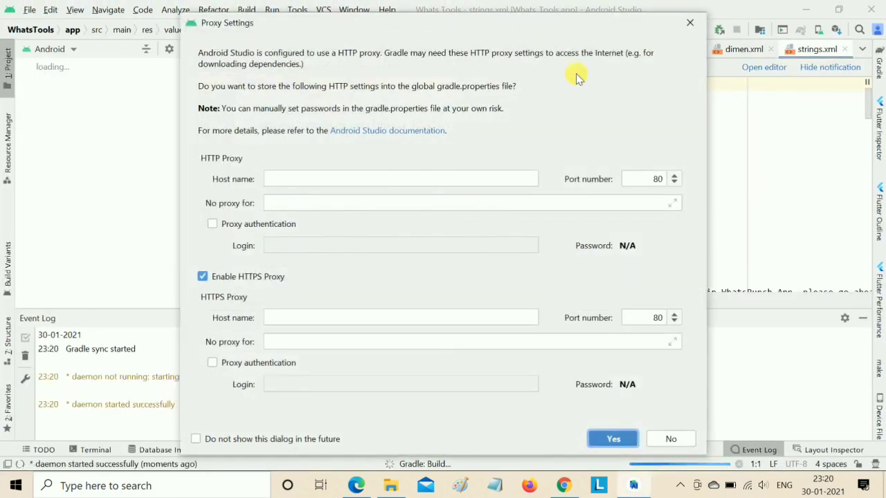
Step: Close the Proxy Settings dialog so the project loads and Gradle sync begins
left_click(701, 28)
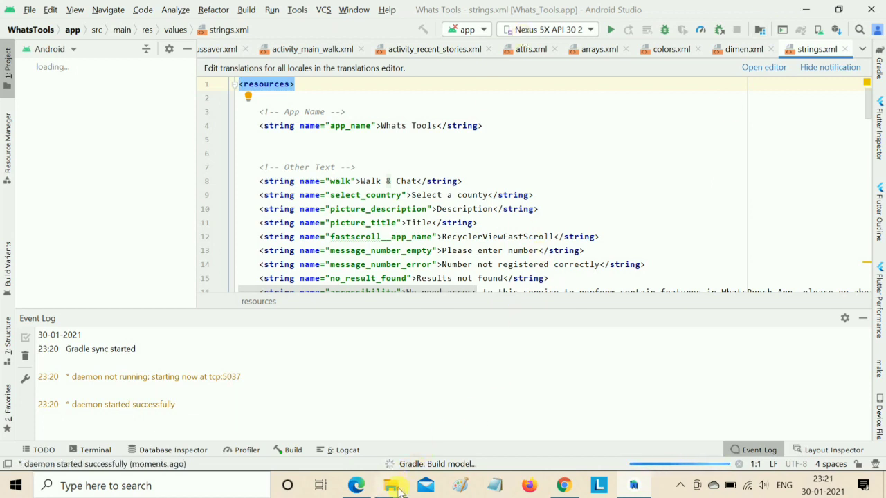
Step: Back in File Explorer, go up to Main_File and open Documentation's index.html in the browser
mouse_move(391, 488)
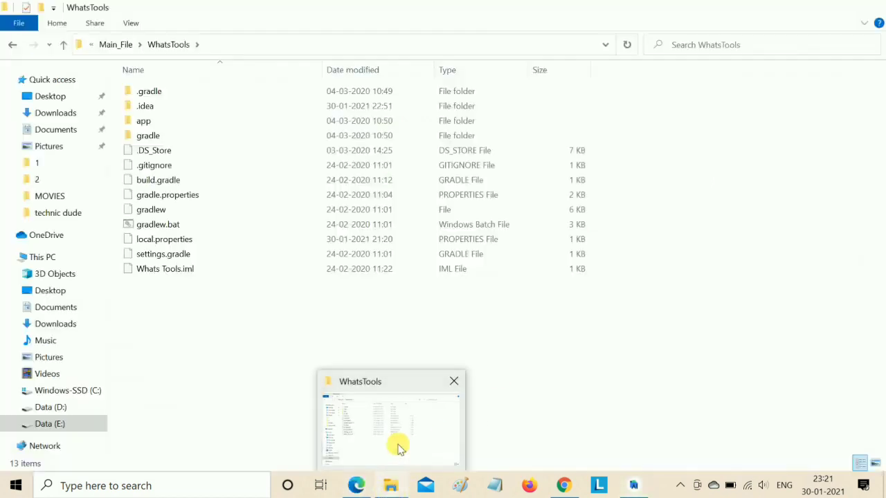
left_click(395, 445)
left_click(121, 44)
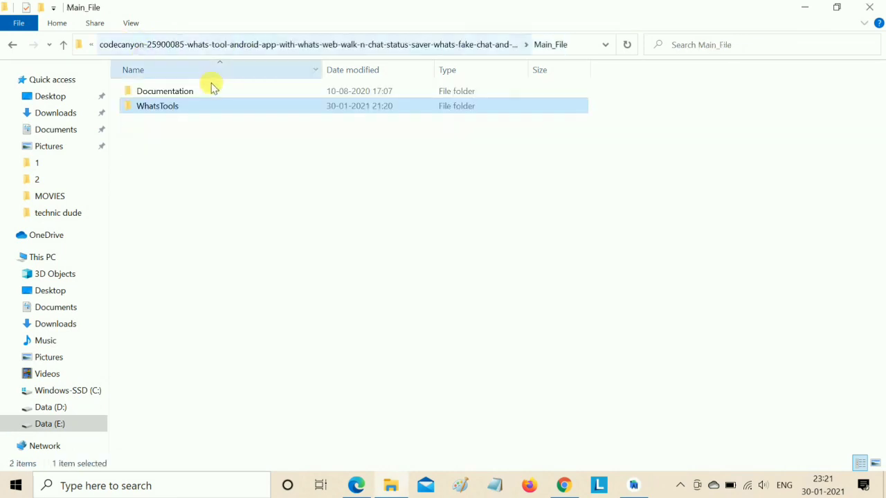
double_click(238, 97)
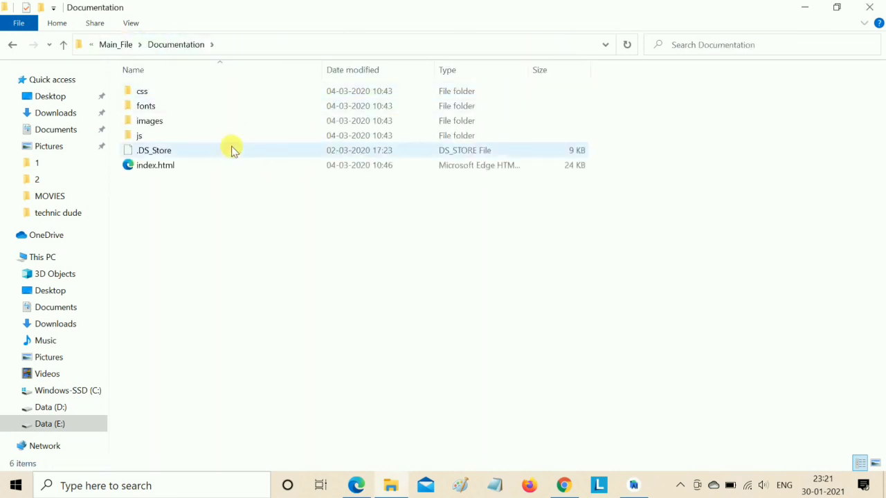
double_click(230, 169)
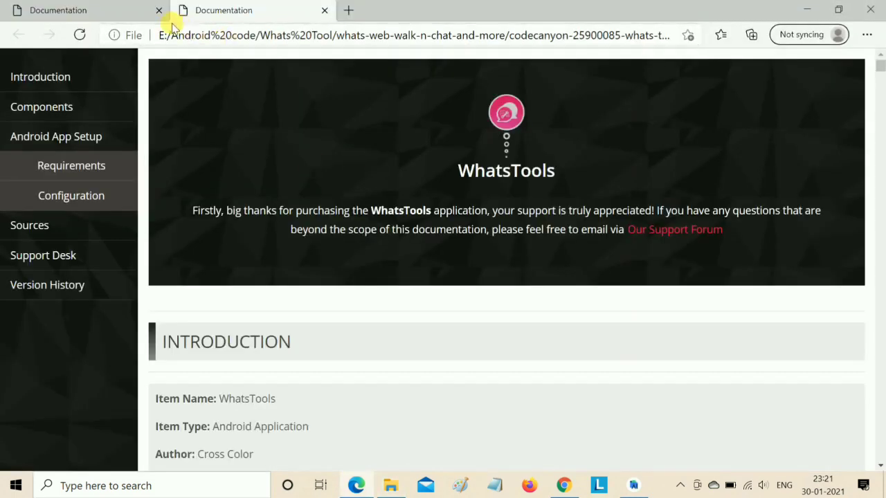
Step: Close the duplicate Documentation tab, read down through the AdMob setup section, and minimize Edge
left_click(159, 12)
scroll(609, 237, "down", 3)
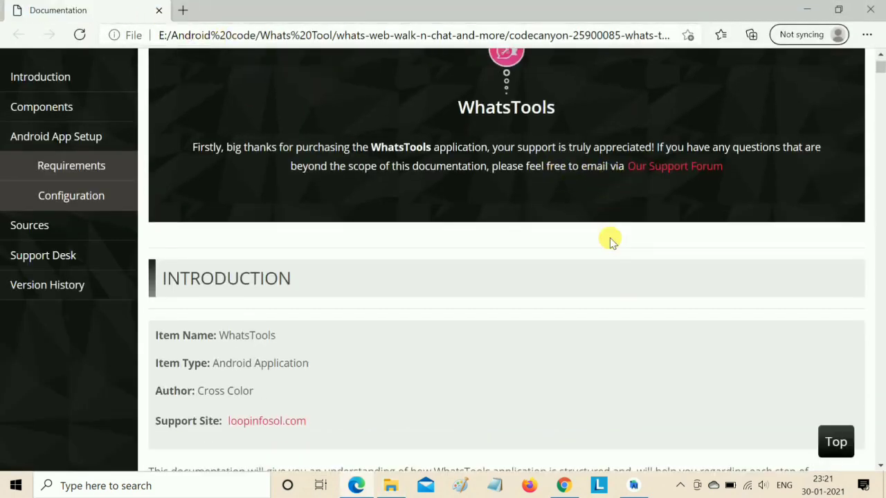
scroll(610, 240, "down", 7)
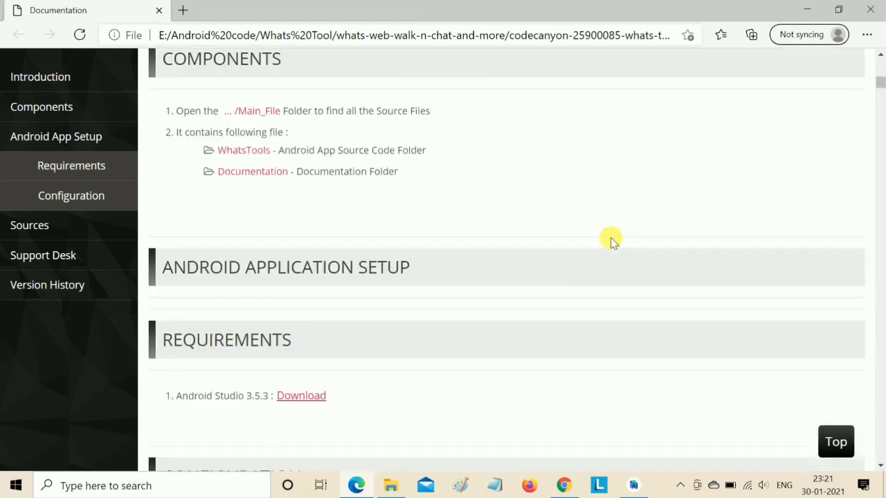
scroll(609, 240, "down", 1)
scroll(298, 187, "down", 2)
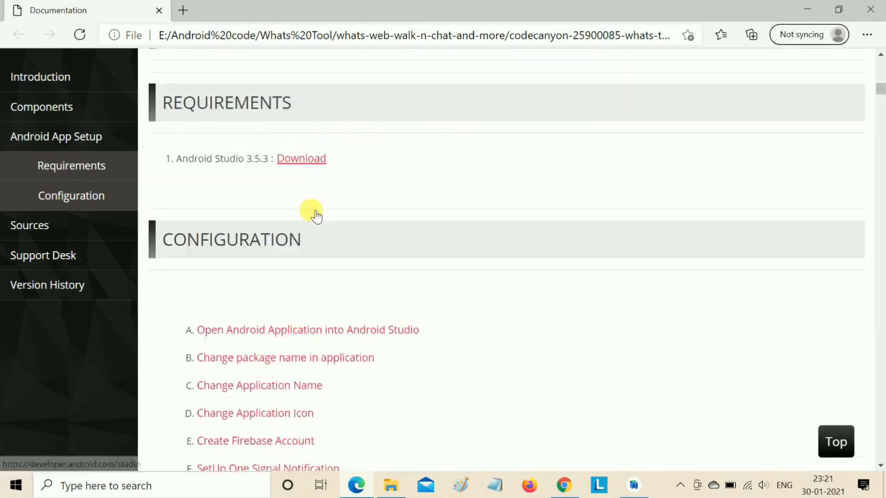
scroll(325, 166, "down", 10)
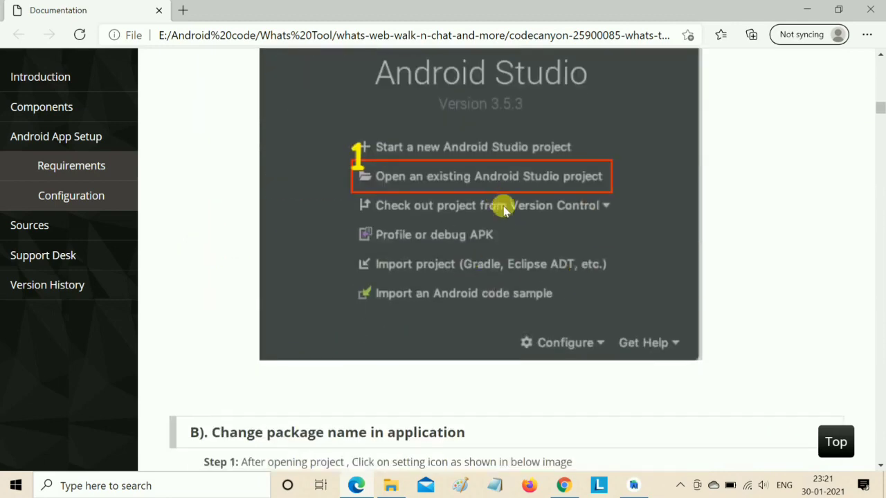
scroll(505, 204, "down", 13)
scroll(523, 255, "down", 8)
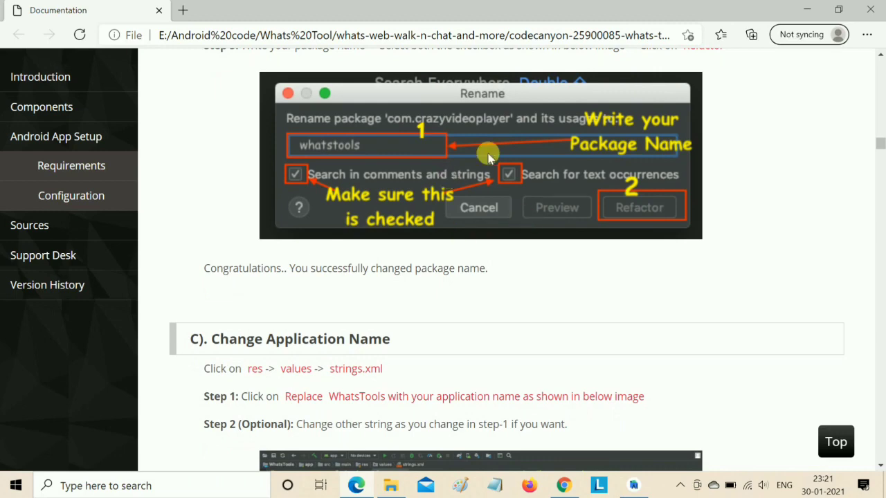
scroll(487, 157, "down", 10)
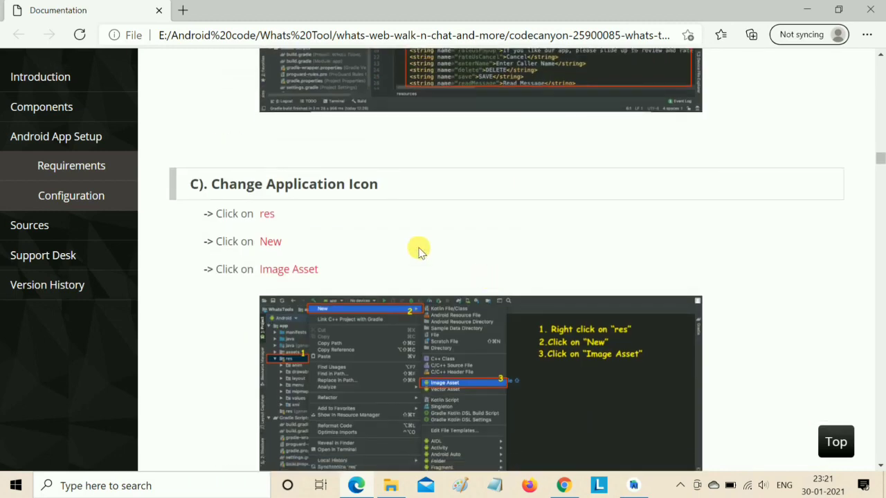
scroll(589, 239, "down", 8)
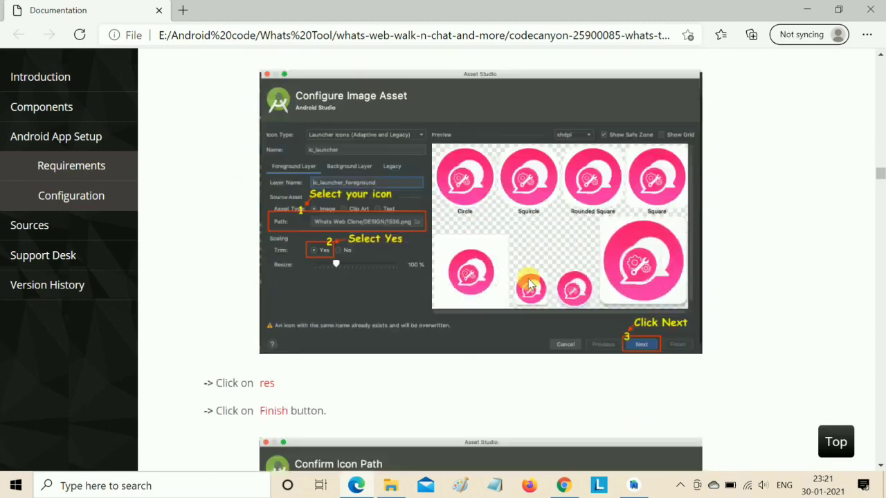
scroll(529, 284, "down", 15)
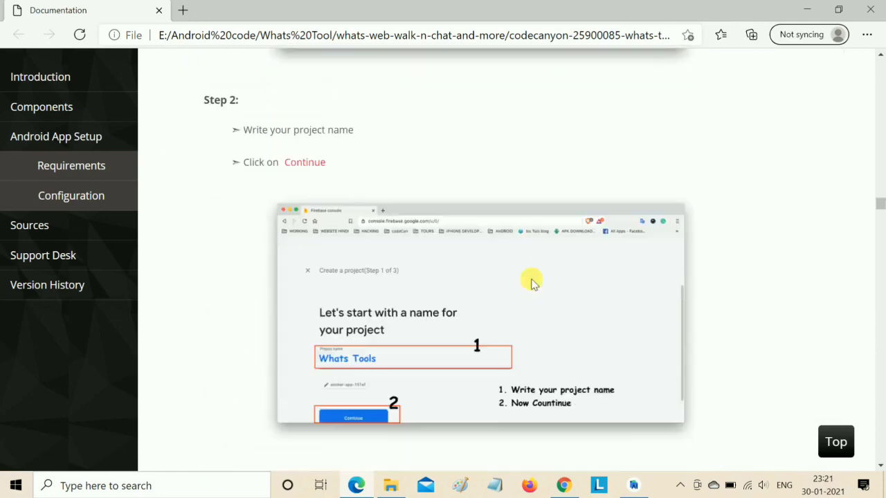
scroll(505, 292, "down", 13)
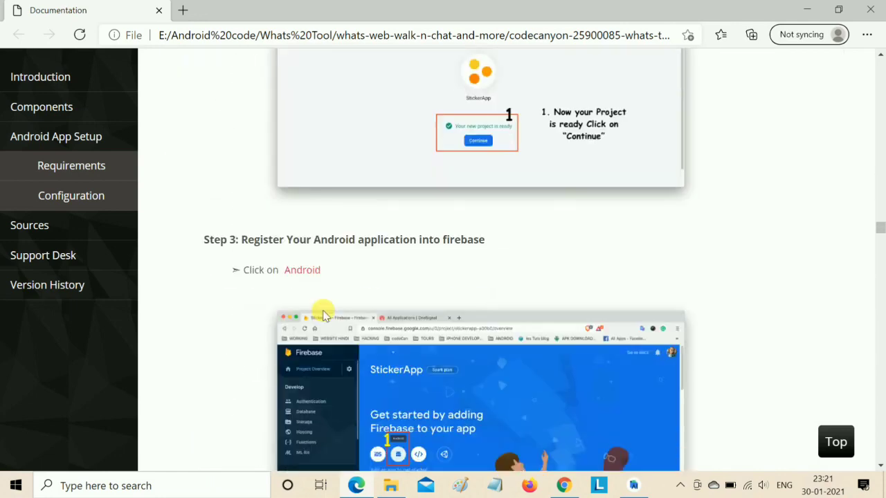
scroll(486, 340, "down", 13)
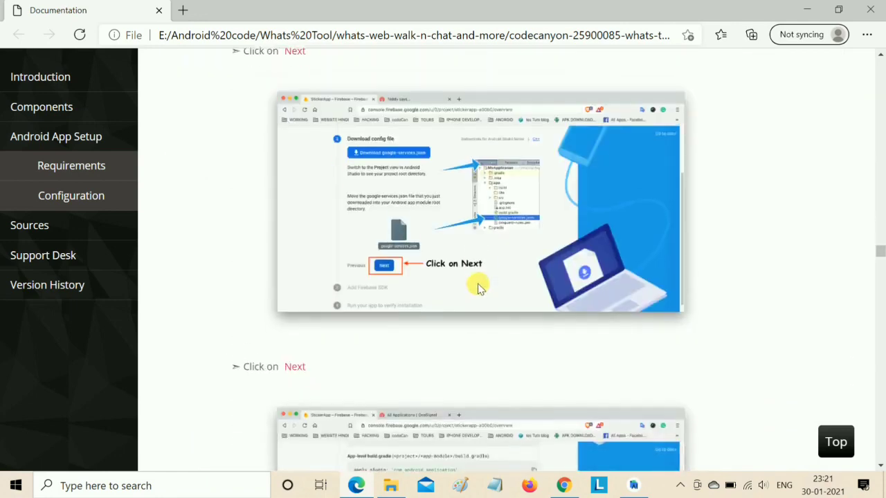
scroll(479, 287, "down", 13)
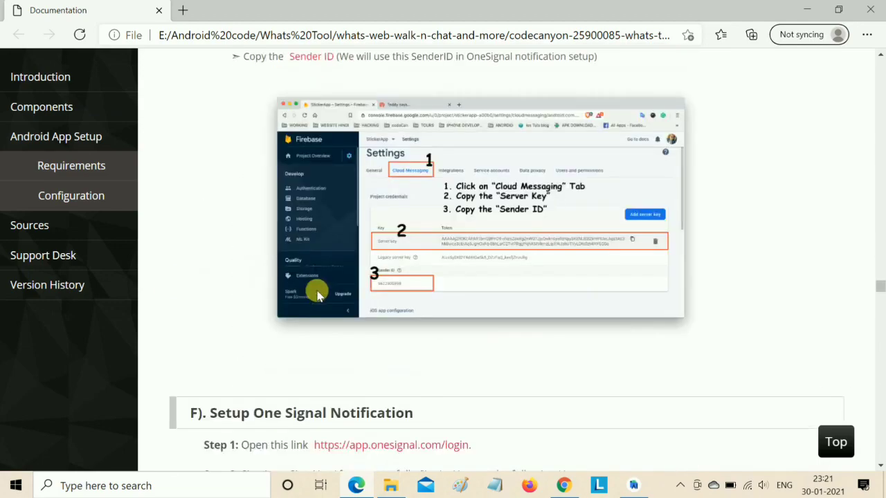
scroll(319, 296, "down", 15)
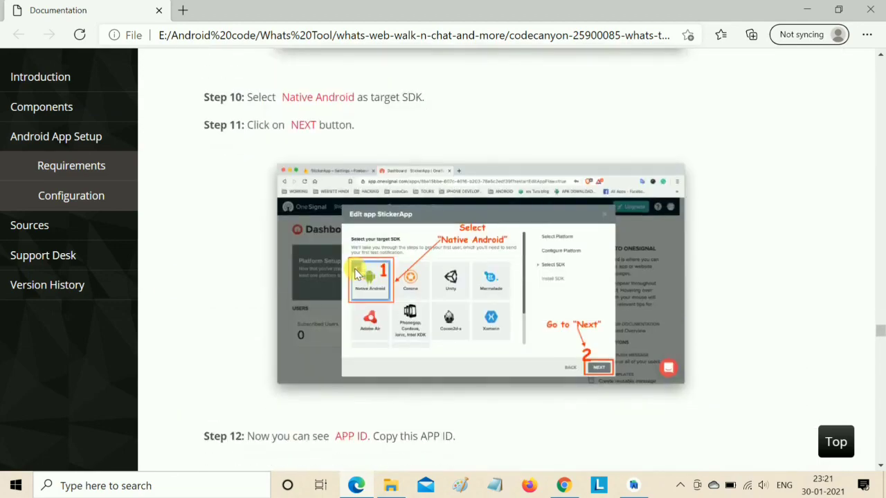
scroll(360, 266, "down", 15)
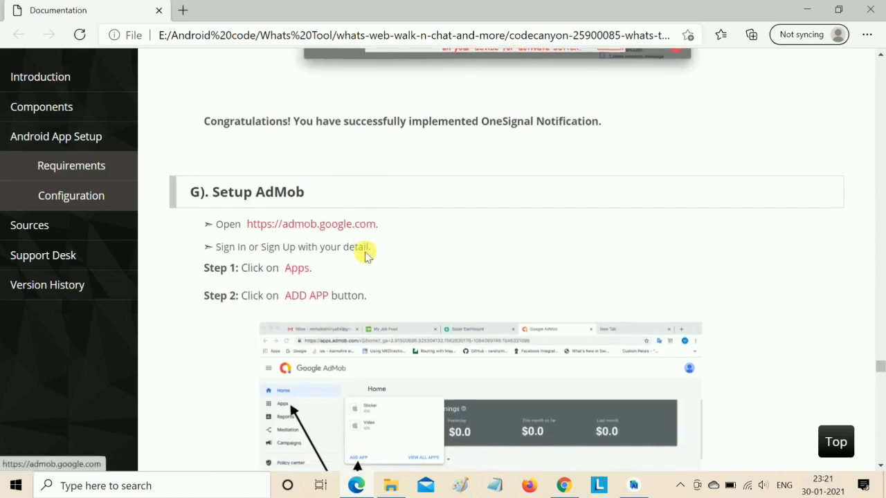
scroll(367, 249, "down", 15)
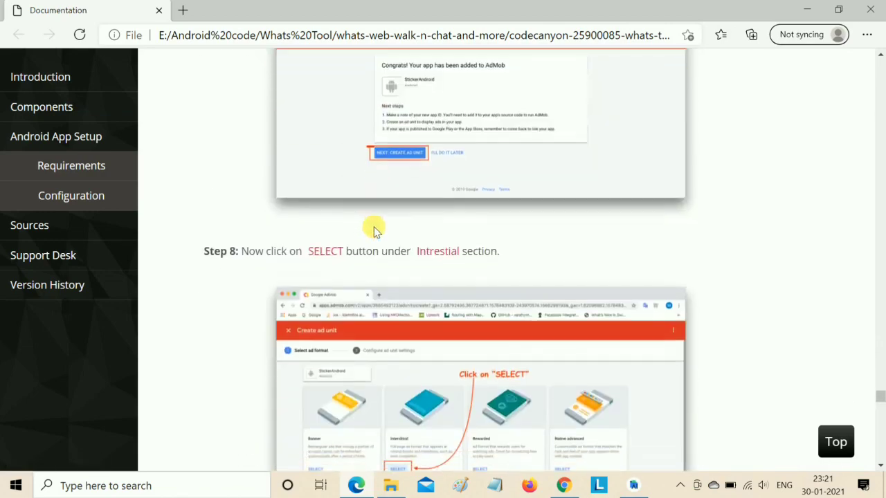
scroll(373, 228, "down", 15)
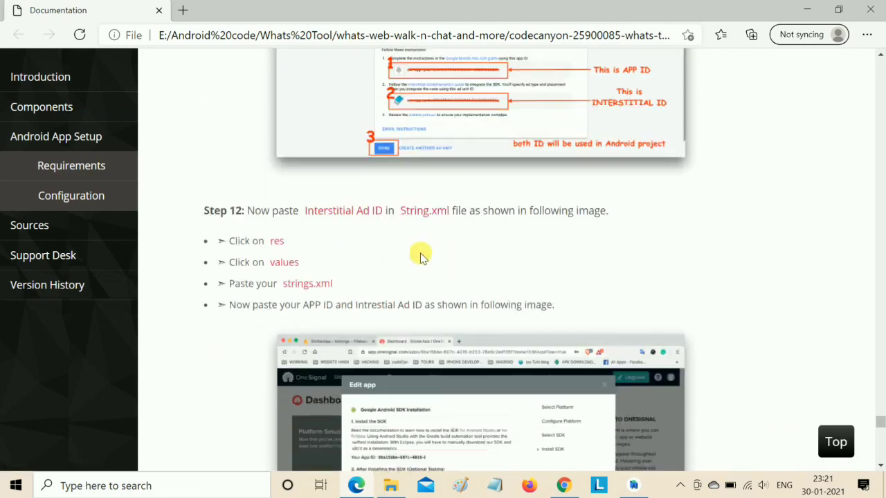
scroll(421, 256, "down", 12)
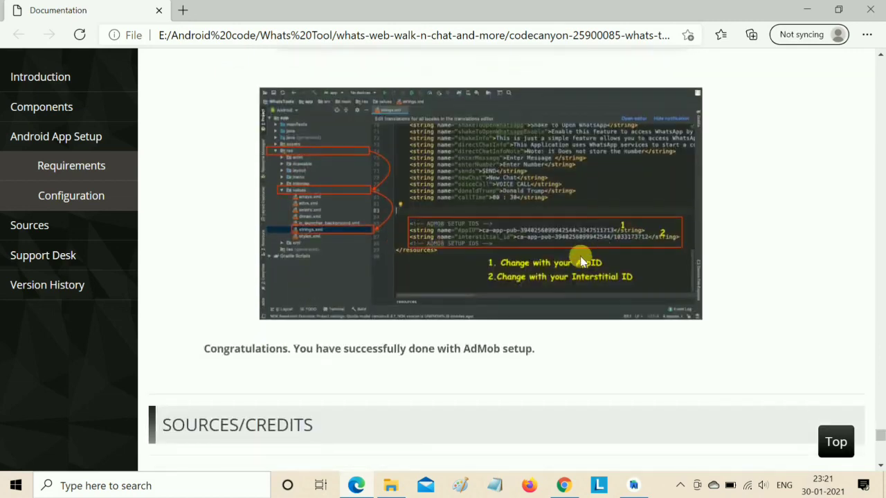
scroll(250, 292, "down", 3)
scroll(405, 291, "down", 5)
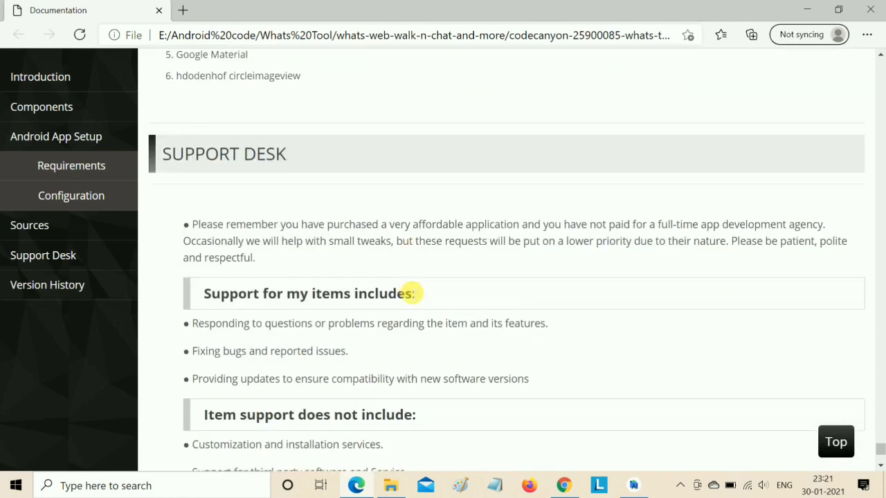
scroll(408, 290, "up", 10)
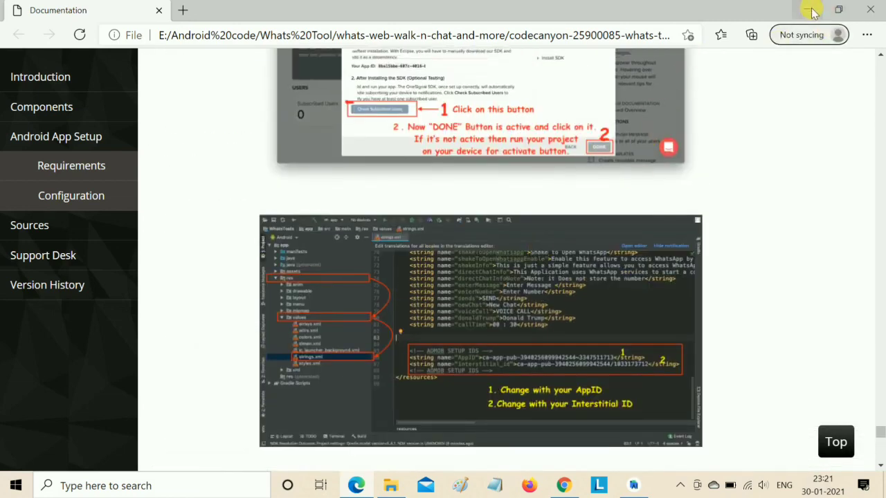
left_click(813, 11)
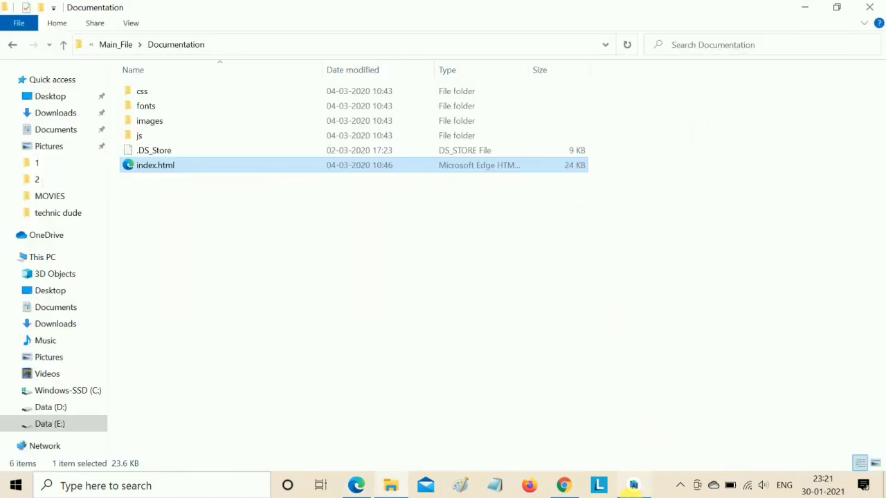
Step: Return to Android Studio, close the Event Log and plugin update notice, and collapse the app folder
mouse_move(633, 490)
left_click(803, 7)
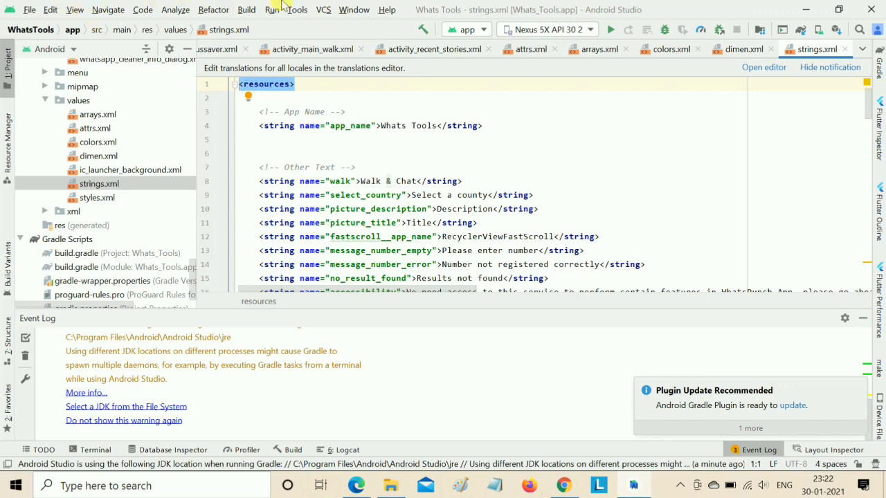
left_click(860, 320)
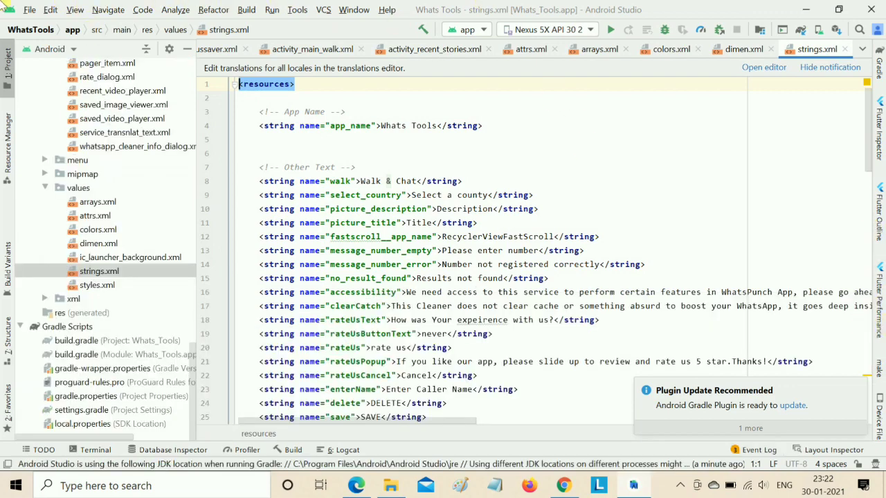
left_click(857, 389)
scroll(110, 242, "up", 15)
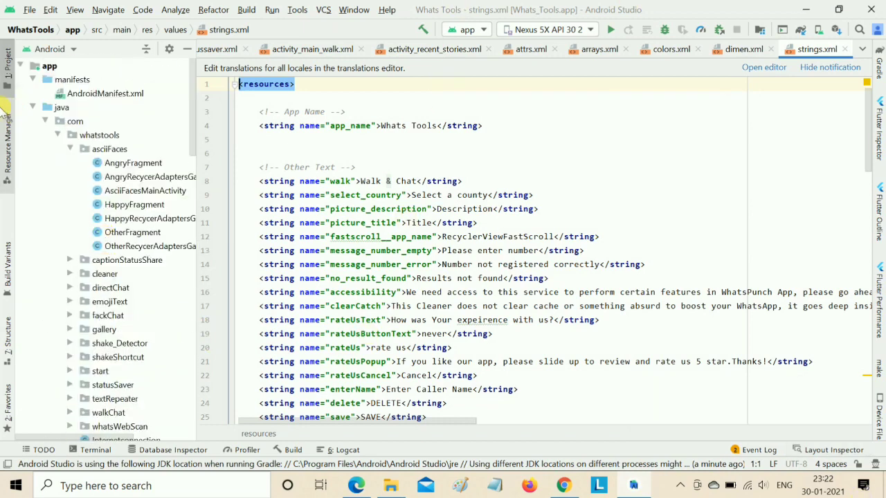
left_click(20, 66)
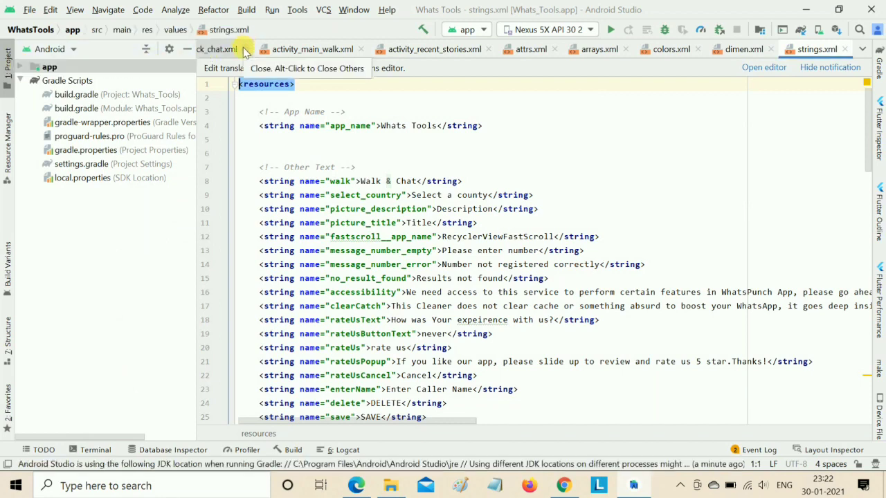
Step: Close the open XML files (ussaver through attrs) and open the app module's build.gradle
left_click(243, 48)
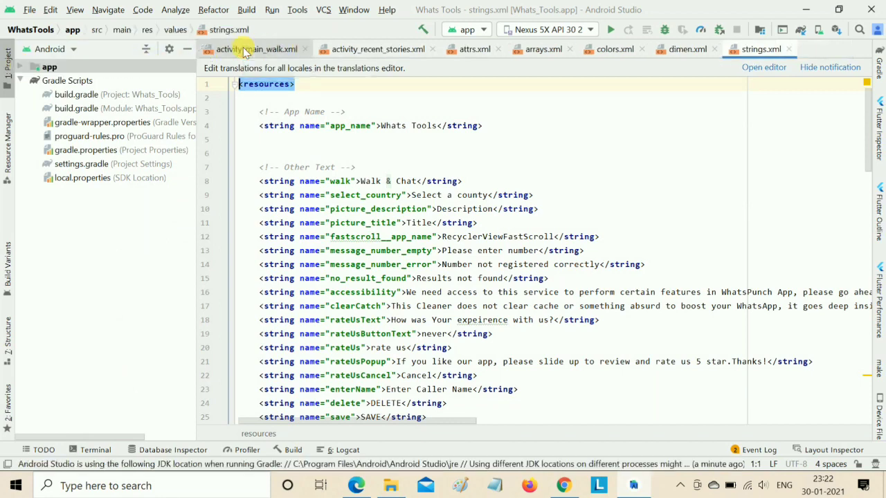
left_click(304, 49)
left_click(312, 48)
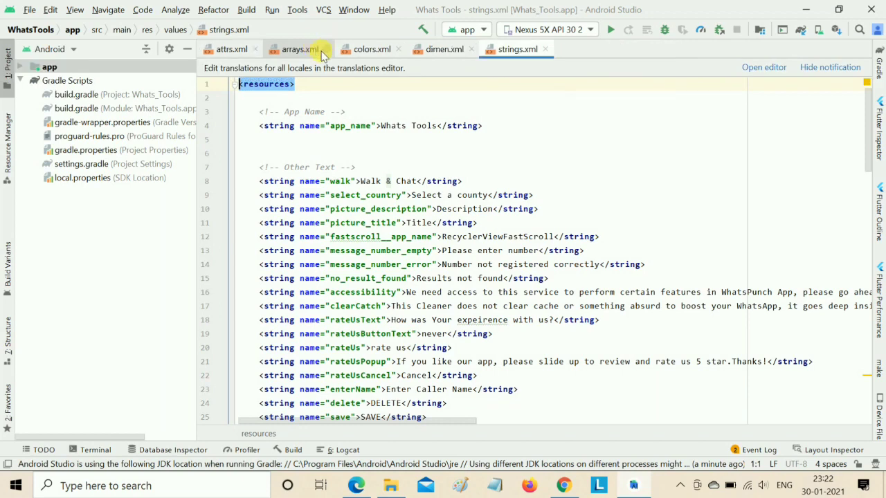
left_click(328, 52)
left_click(328, 52)
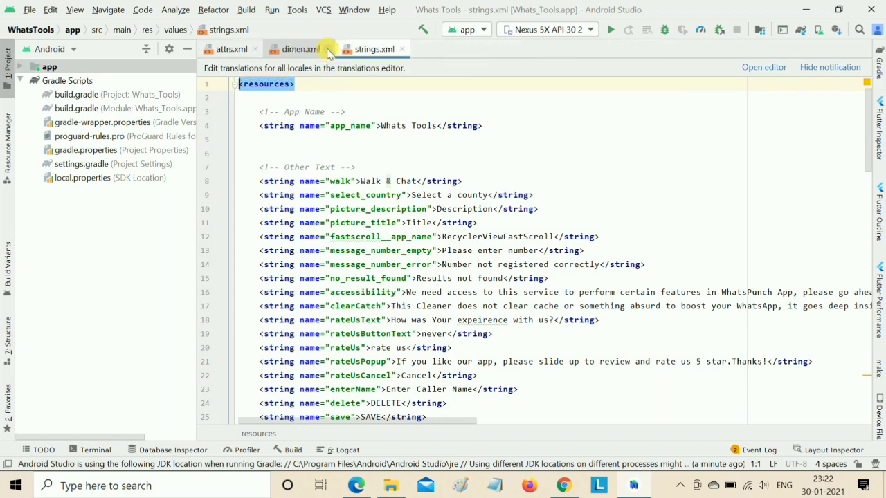
left_click(329, 51)
left_click(328, 51)
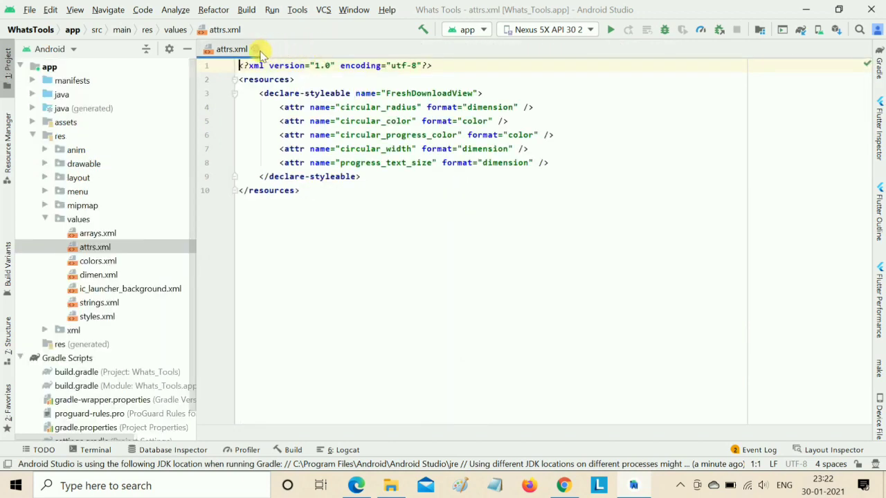
left_click(255, 49)
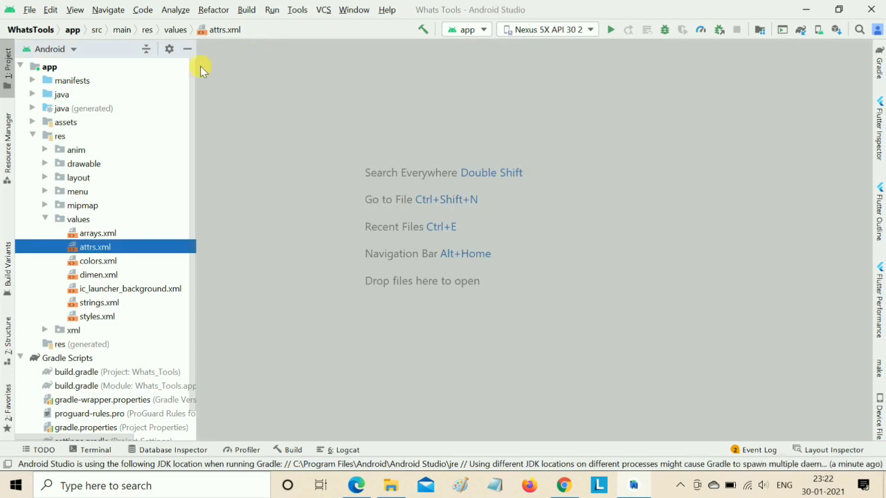
double_click(30, 66)
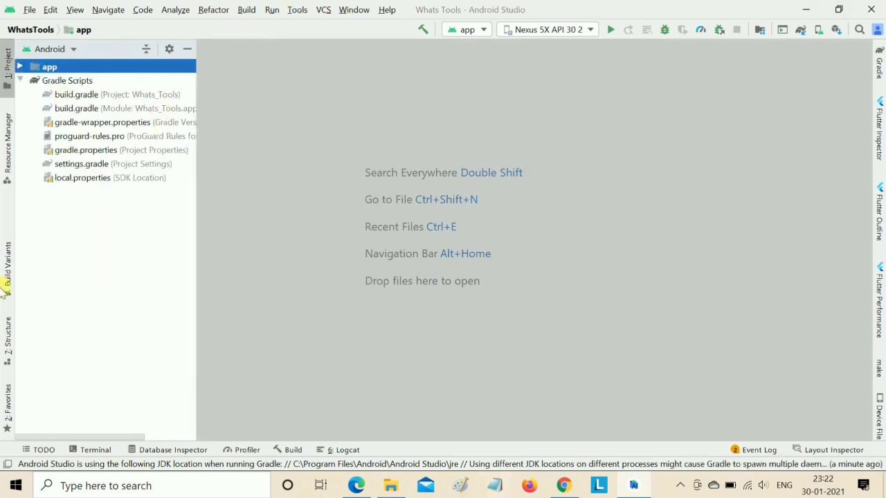
double_click(71, 108)
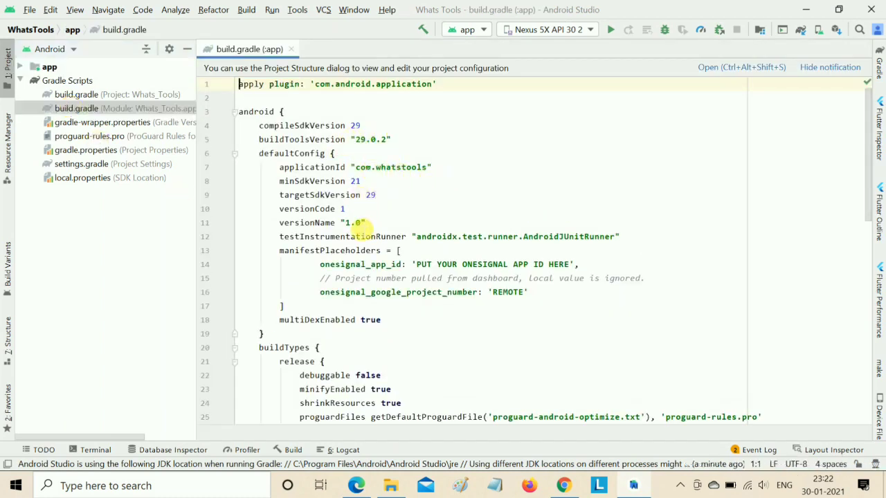
Step: Review build.gradle (:app) with applicationId com.whatstools, then expand the app module in the project tree
scroll(419, 353, "down", 1)
scroll(418, 353, "down", 5)
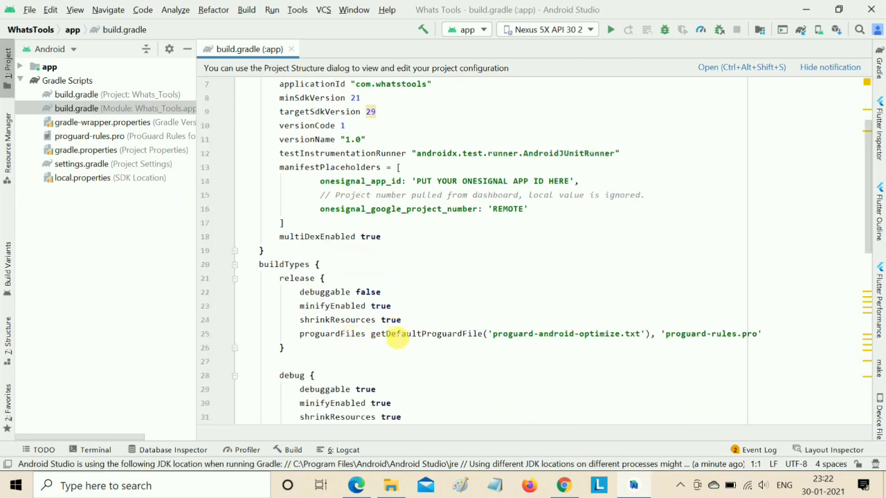
scroll(408, 360, "down", 7)
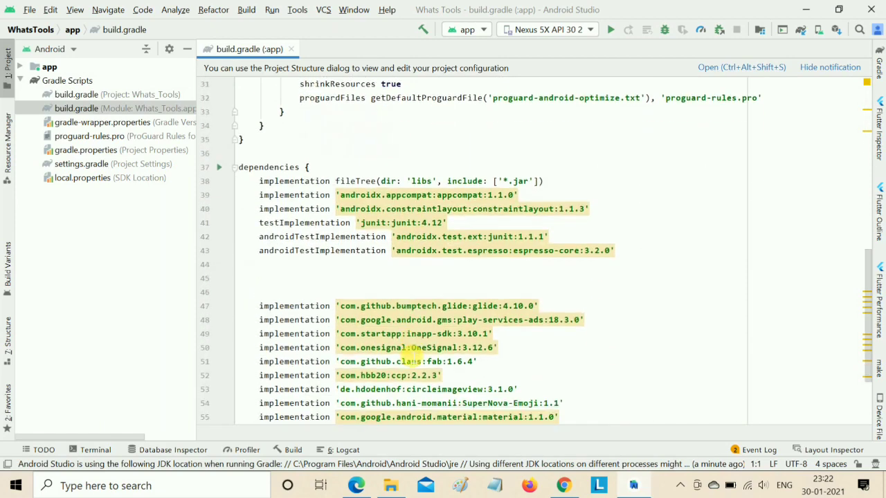
scroll(439, 359, "up", 6)
scroll(440, 354, "up", 7)
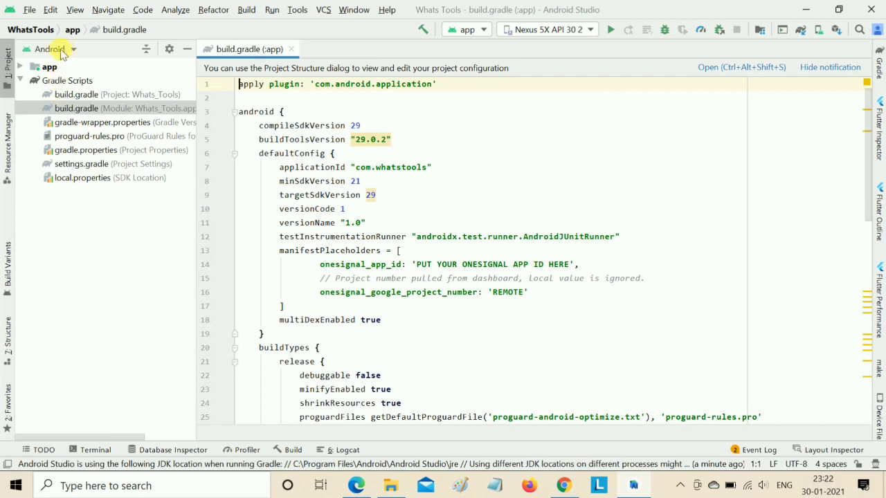
left_click(21, 67)
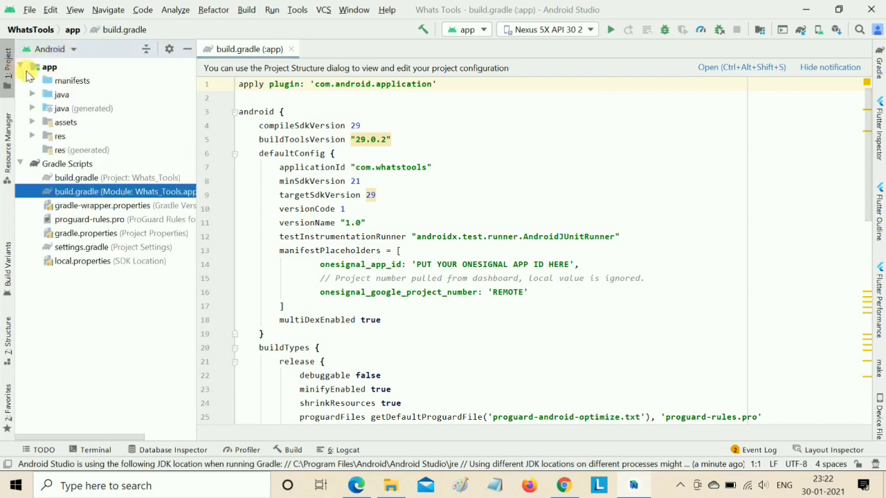
Step: Open AndroidManifest.xml from the manifests folder and scroll through it
left_click(33, 81)
double_click(80, 94)
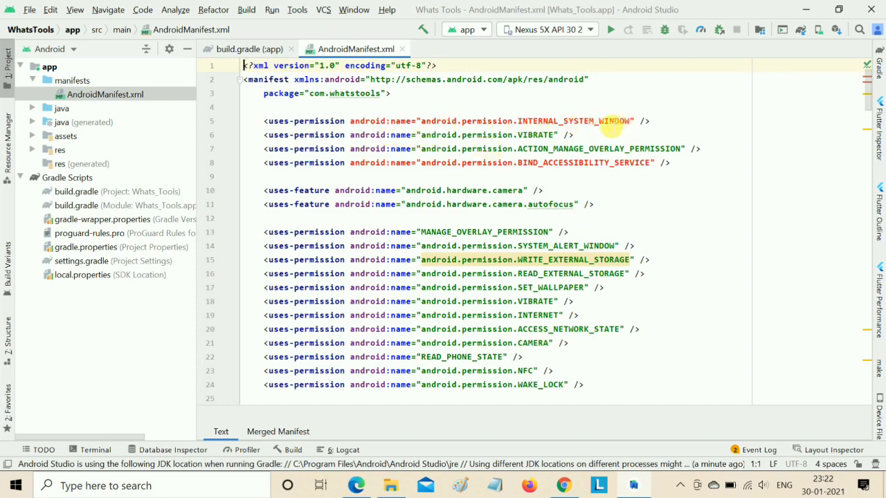
scroll(512, 185, "down", 20)
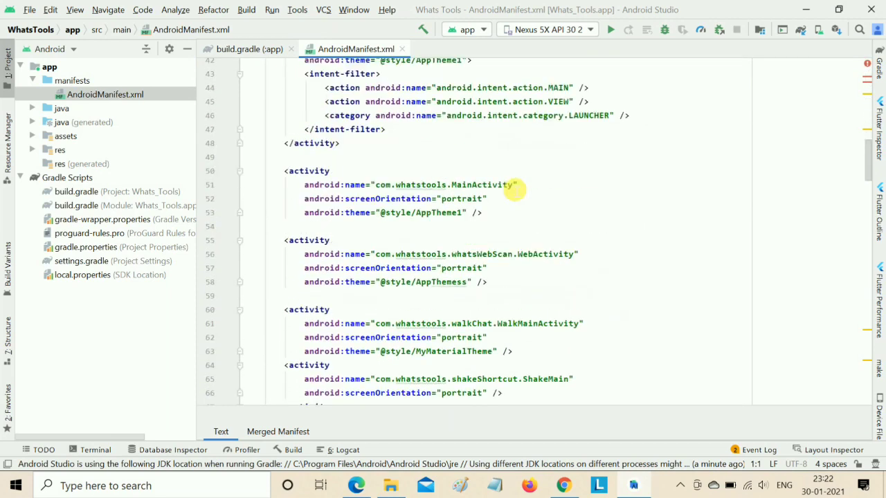
scroll(515, 188, "down", 20)
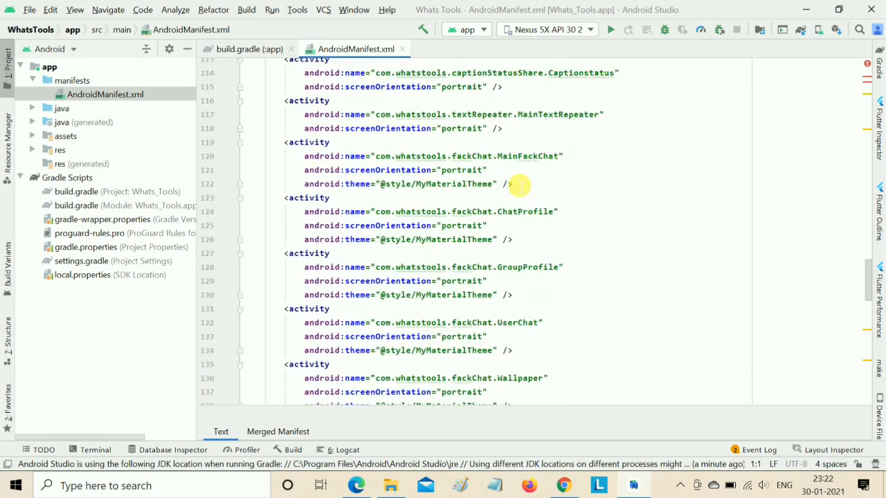
scroll(518, 185, "down", 11)
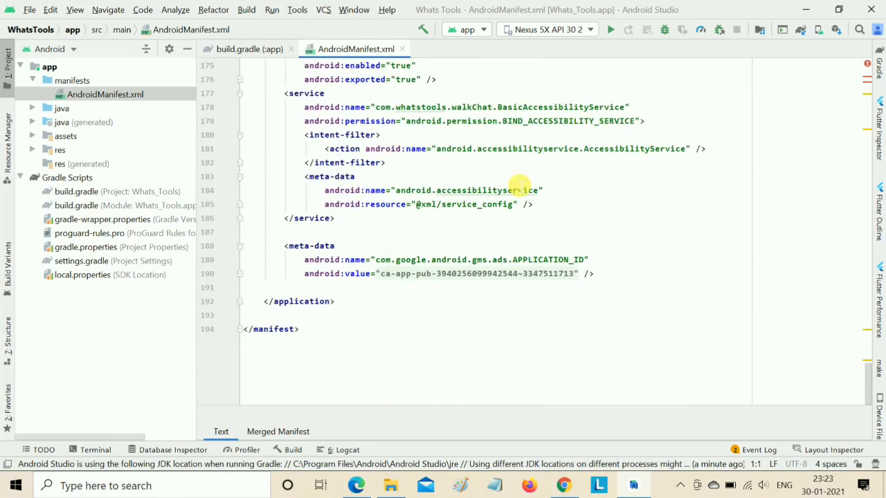
scroll(519, 186, "up", 20)
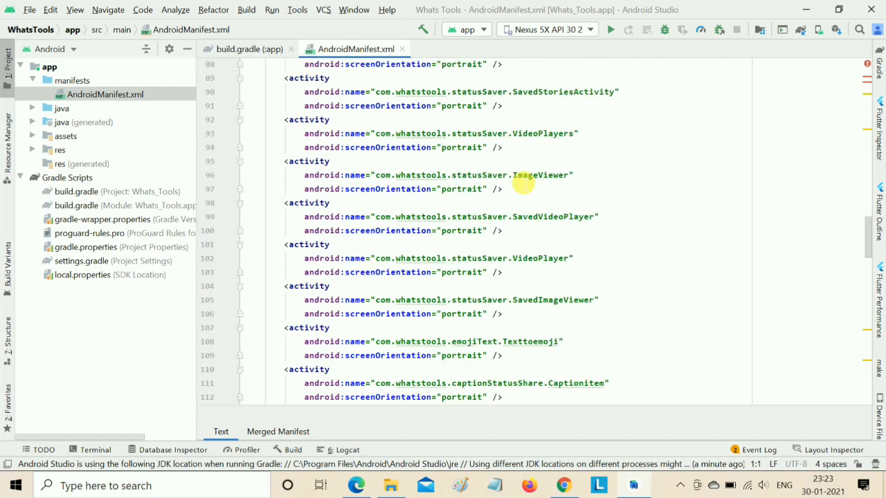
scroll(523, 179, "up", 20)
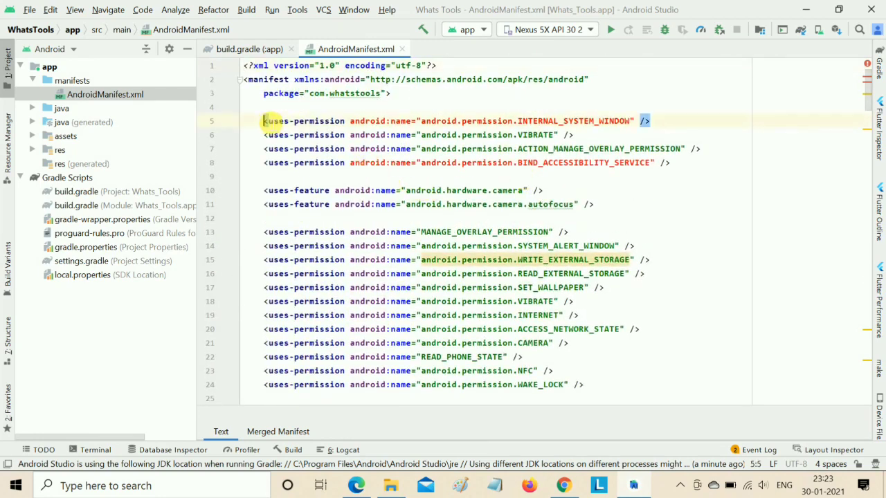
Step: Remove the INTERNAL_SYSTEM_WINDOW permission line and paste it into a new Notepad note
left_click_drag(264, 121, 662, 122)
key("ctrl+c")
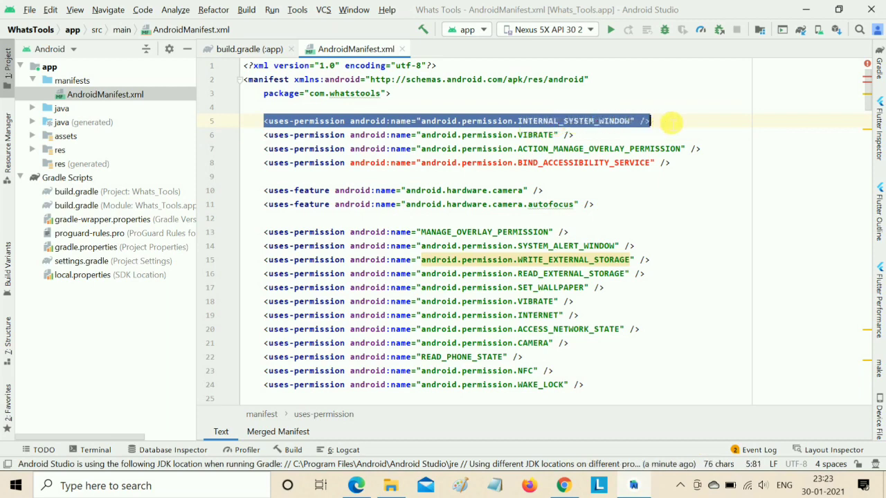
key("Delete")
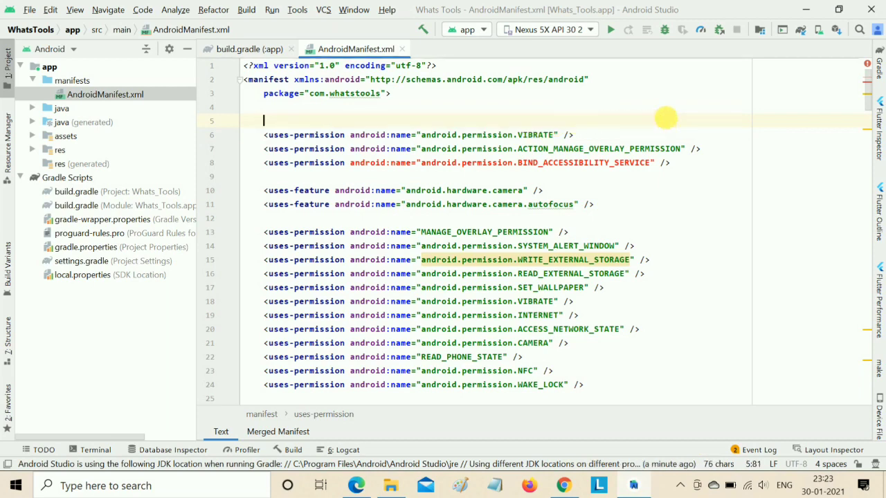
left_click(494, 484)
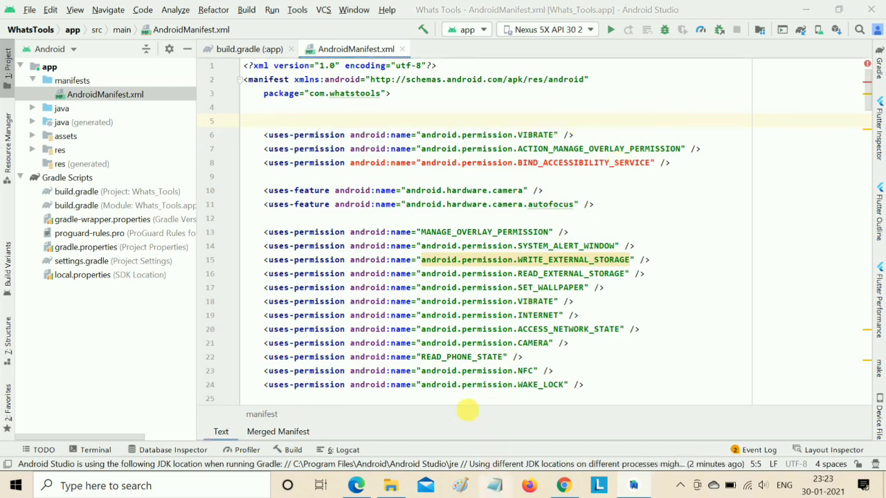
key("ctrl+v")
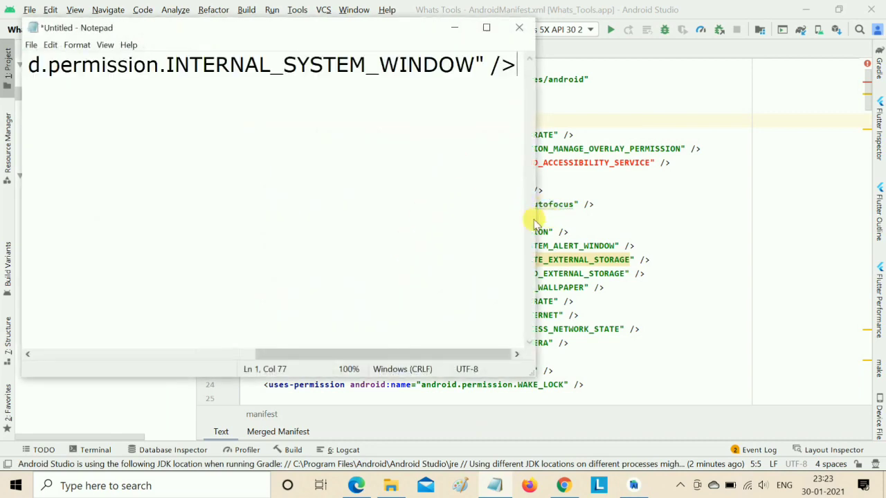
Step: Widen the Notepad window to show the full permission line, then minimize it
left_click_drag(546, 218, 875, 235)
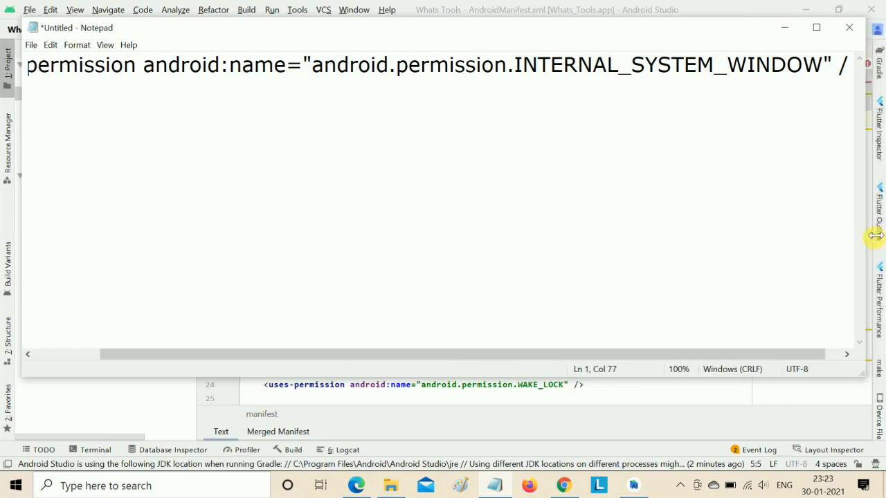
left_click(782, 29)
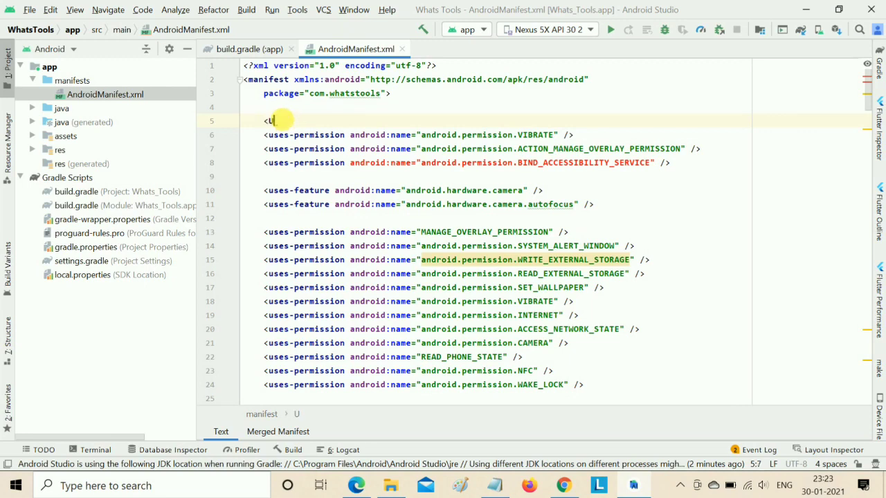
Step: Retype the uses-permission tag for android.permission.INTERNAL_SYSTEM_WINDOW on line 5 using autocomplete
type("user")
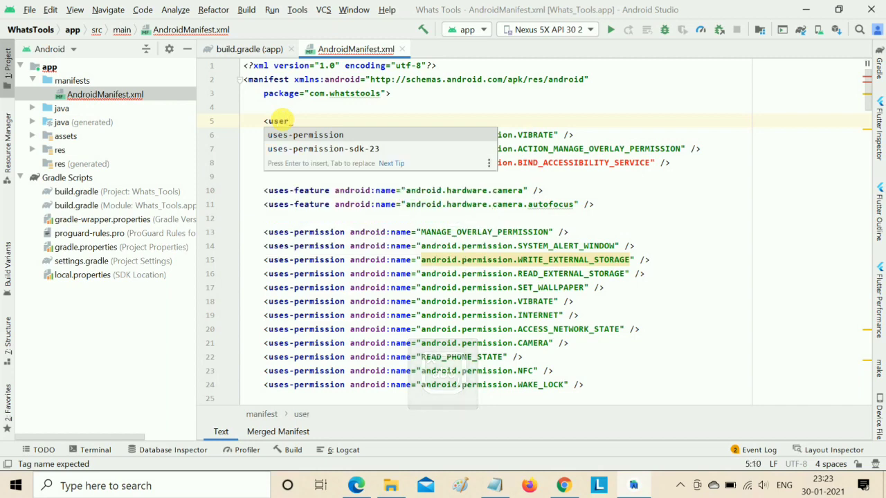
key("Return")
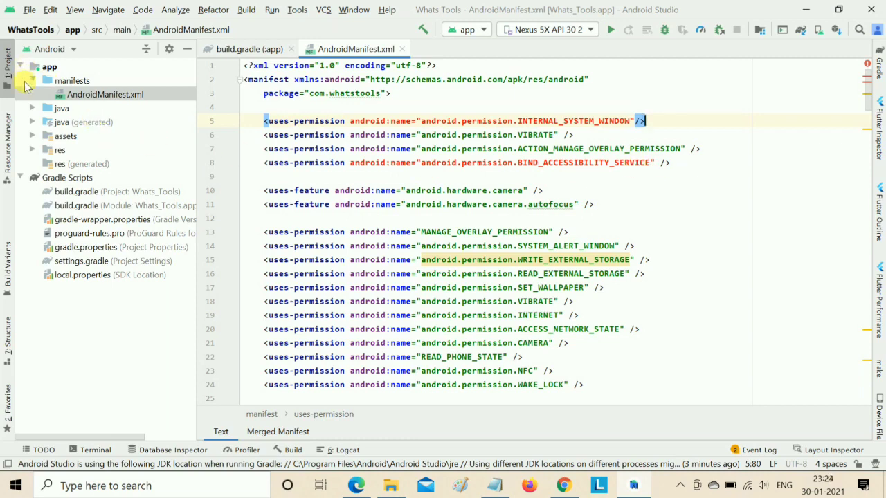
Step: Open AngryFragment, AngryRecycerAdaptersGallery, AsciiFacesMainActivity and HappyFragment from the whatstools asciiFaces package
left_click(32, 109)
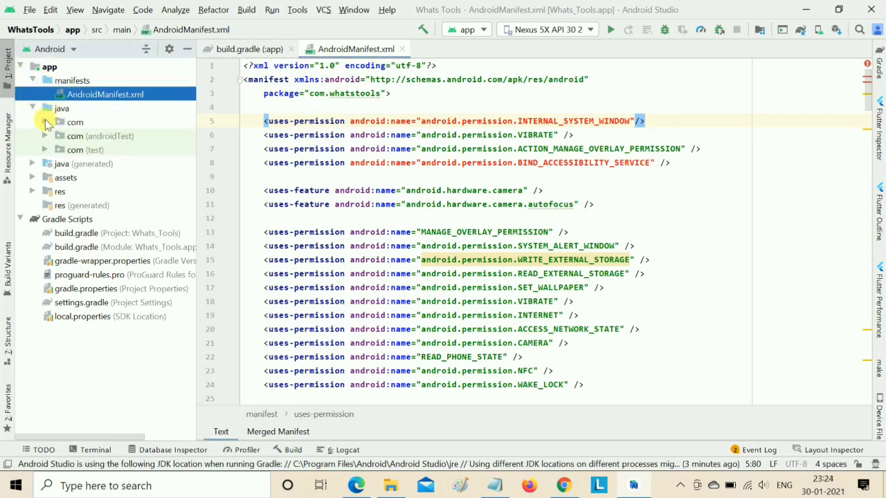
left_click(44, 123)
left_click(58, 136)
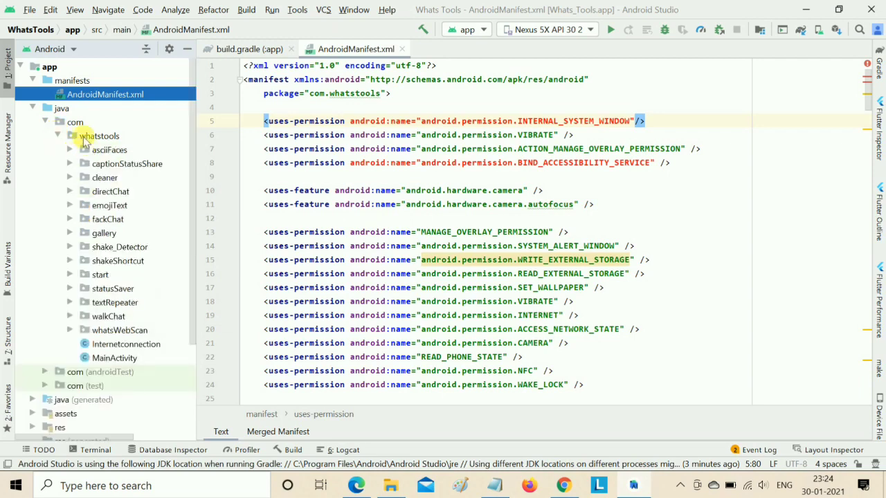
left_click(85, 137)
left_click(59, 137)
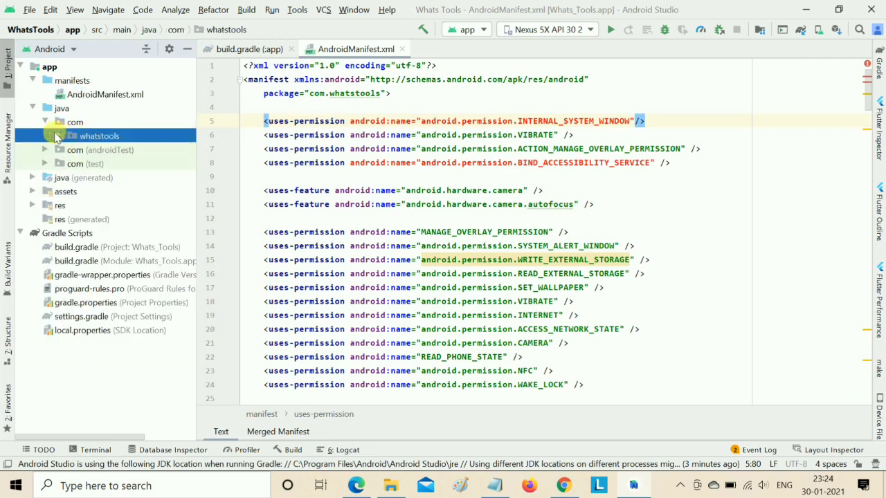
left_click(57, 135)
left_click(70, 150)
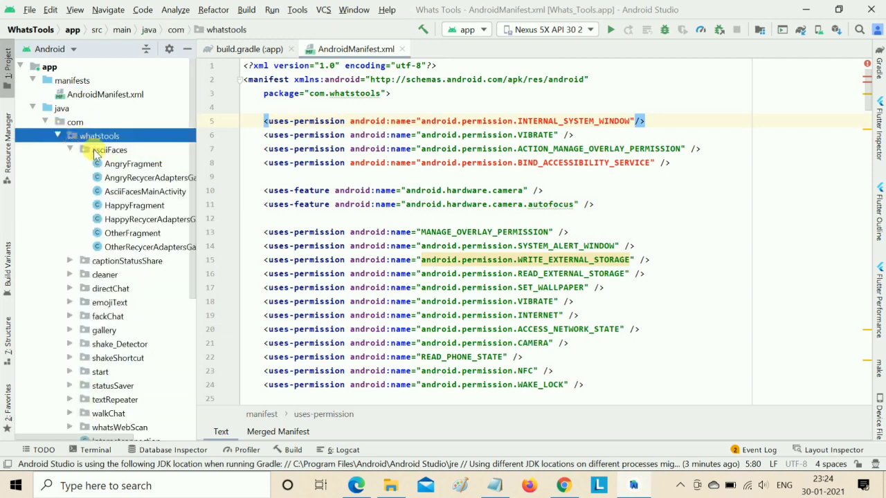
double_click(125, 164)
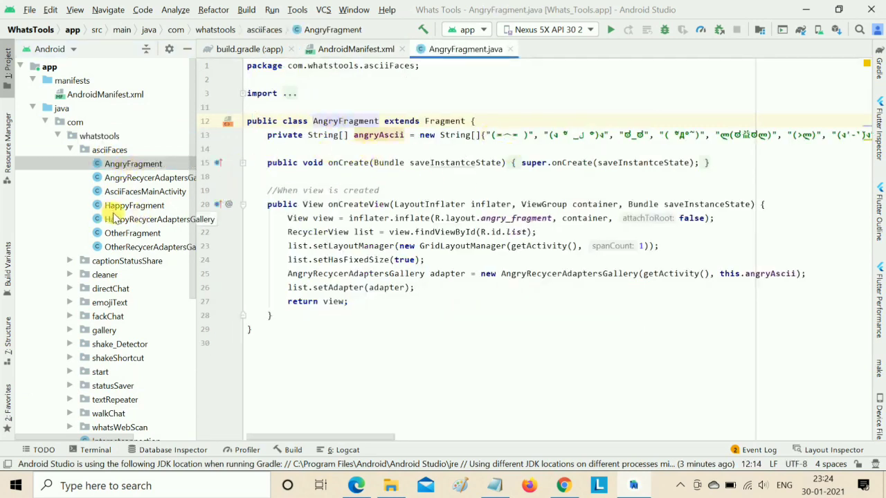
double_click(127, 179)
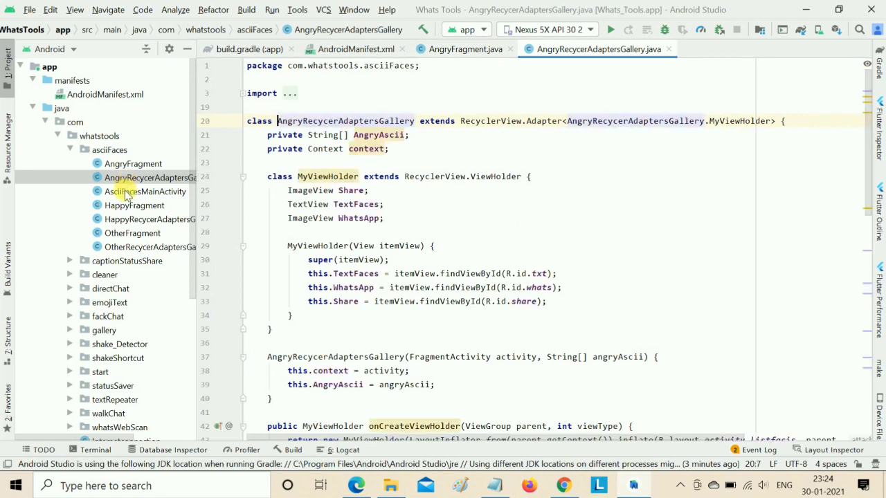
double_click(125, 194)
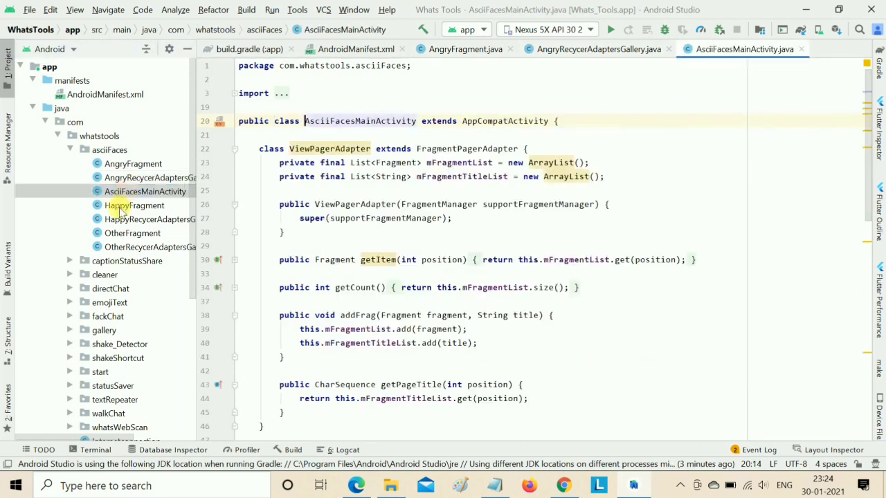
double_click(119, 206)
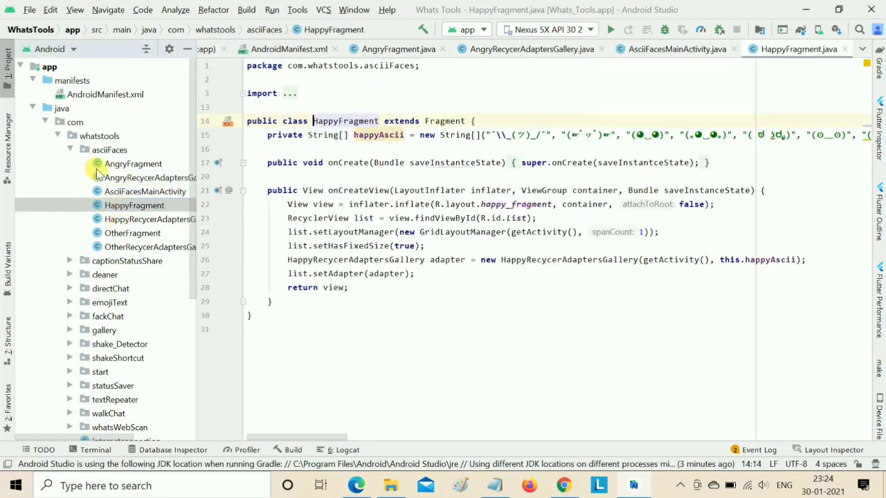
Step: Expand captionStatusShare, cleaner, directChat, emojiText and fackChat, opening CallsFragment and ChatAdapter
scroll(91, 178, "down", 3)
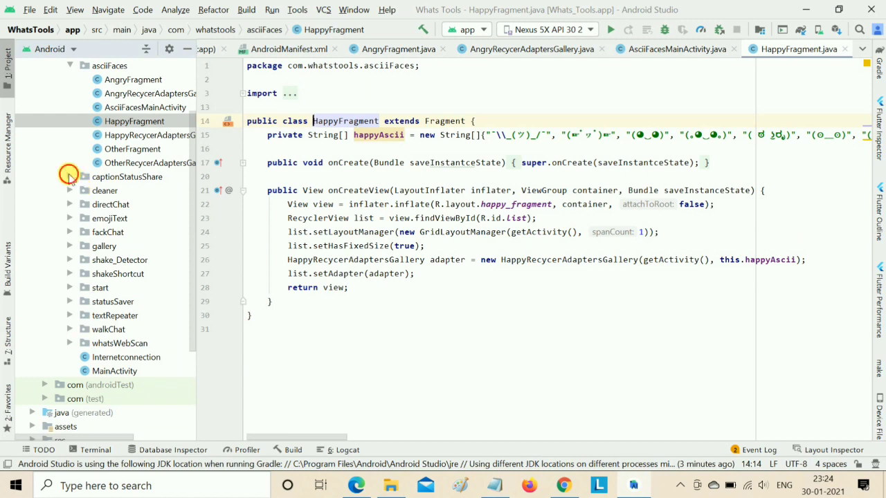
left_click(69, 175)
left_click(70, 245)
scroll(128, 201, "down", 3)
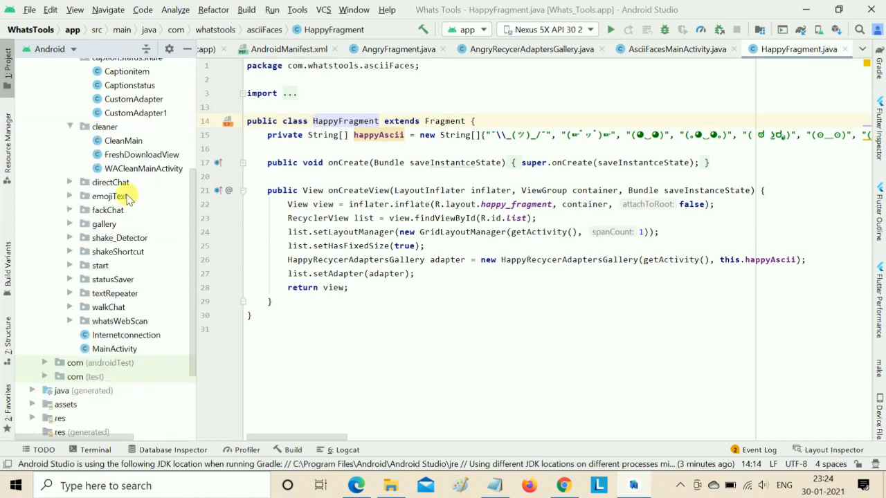
left_click(75, 178)
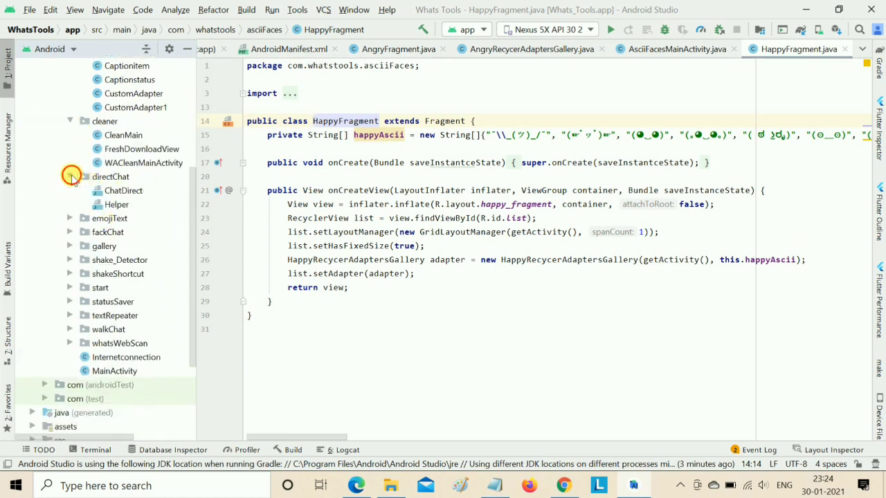
left_click(71, 219)
scroll(104, 200, "down", 3)
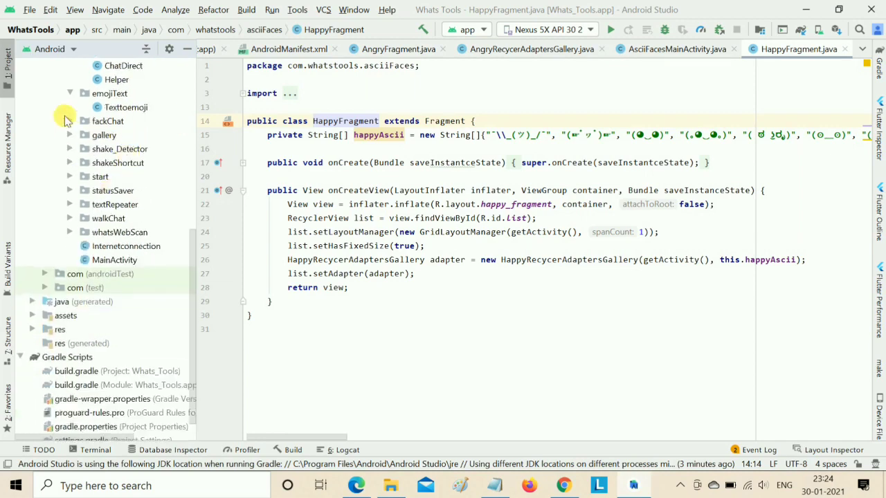
left_click(69, 121)
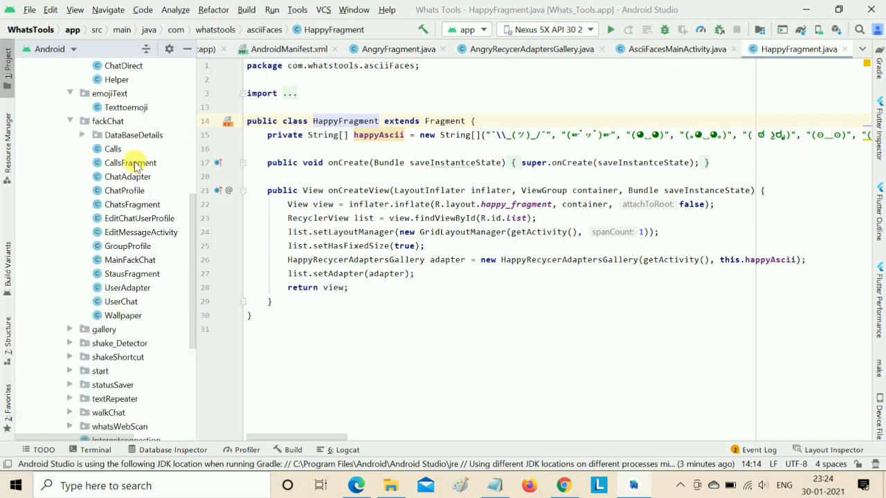
double_click(133, 163)
double_click(119, 175)
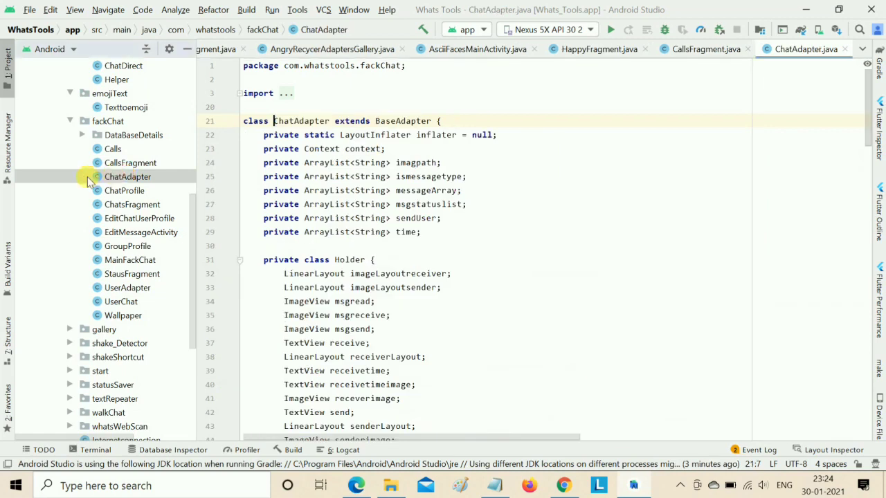
Step: Expand the walkChat, textRepeater and whatsWebScan packages and the assets folder
scroll(110, 183, "down", 3)
scroll(119, 188, "down", 3)
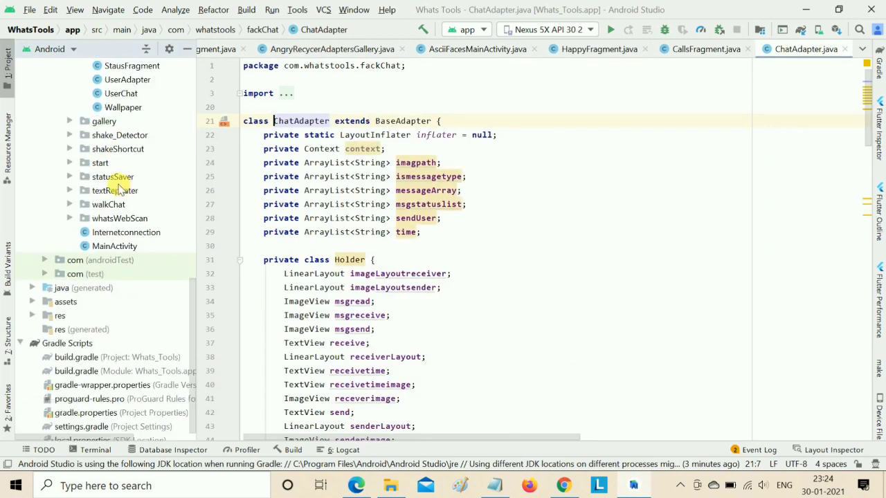
left_click(70, 205)
left_click(70, 192)
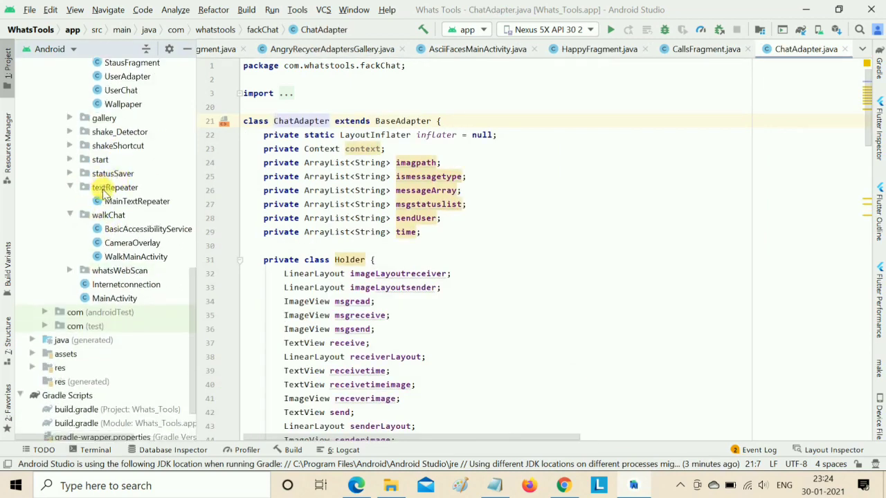
scroll(75, 194, "down", 2)
left_click(70, 202)
scroll(129, 193, "down", 1)
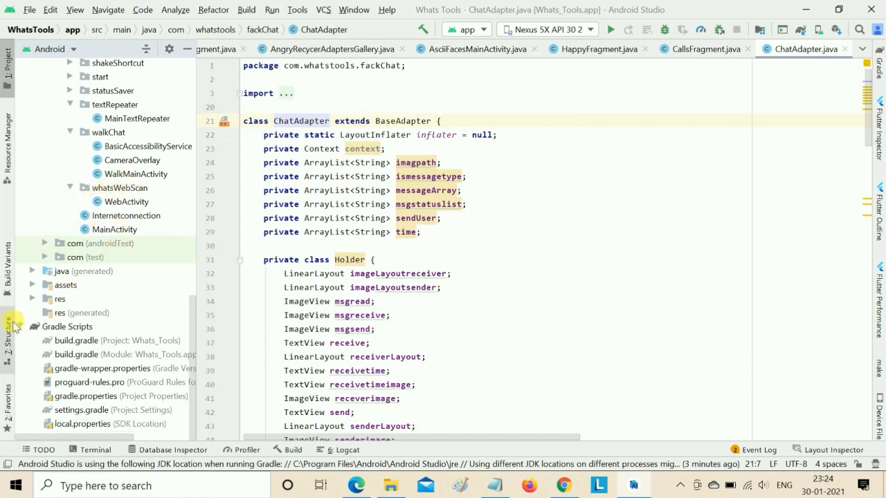
left_click(34, 286)
scroll(76, 300, "down", 3)
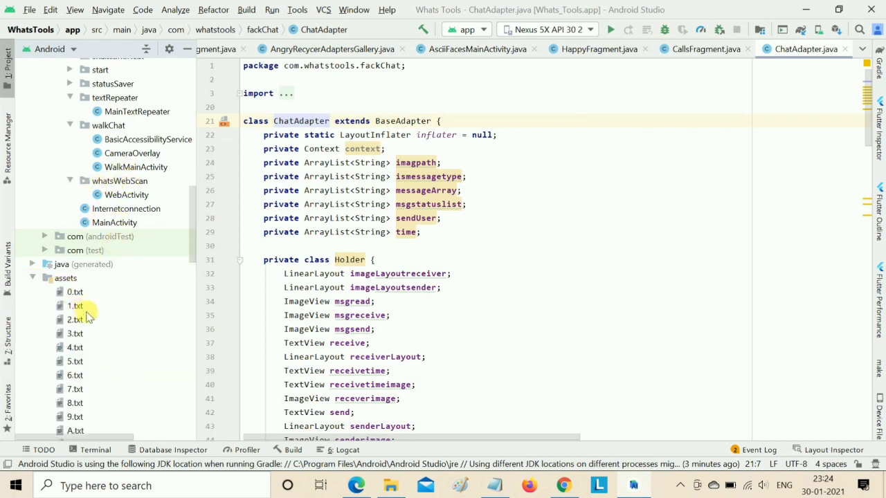
Step: Open the asset files 0.txt, 2.txt and 3.txt, then collapse the assets folder
left_click(78, 220)
double_click(76, 220)
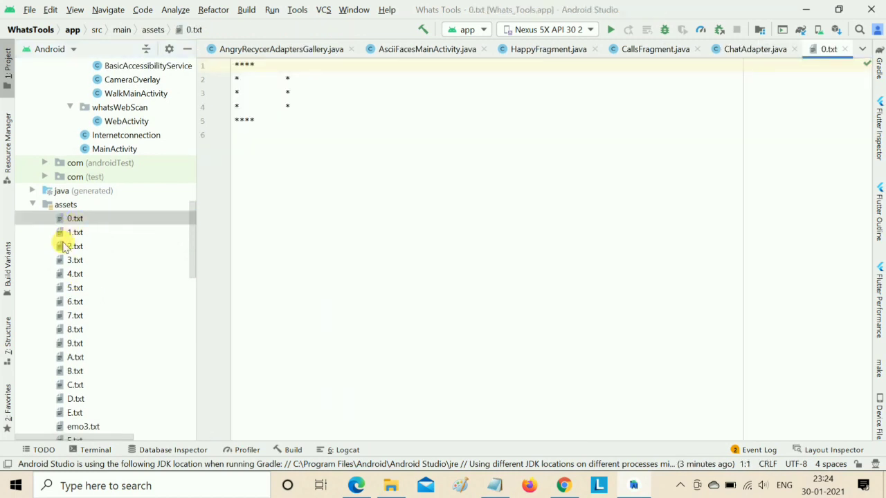
double_click(69, 246)
double_click(69, 259)
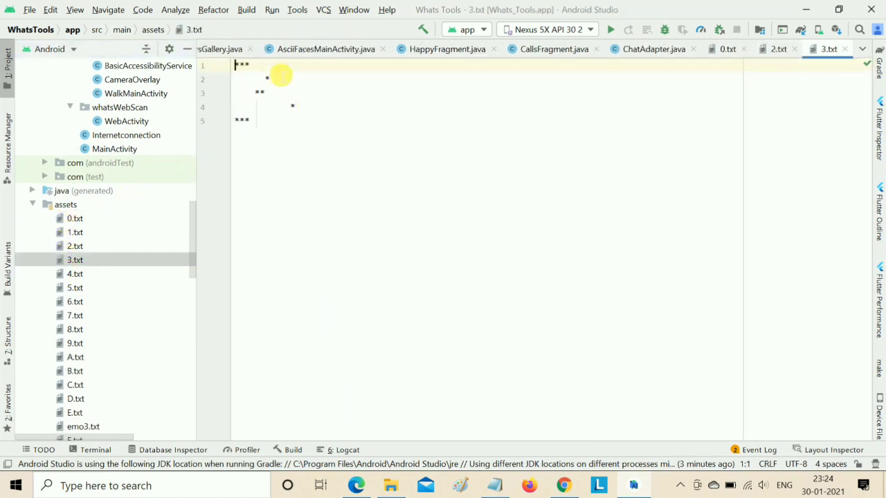
left_click(33, 204)
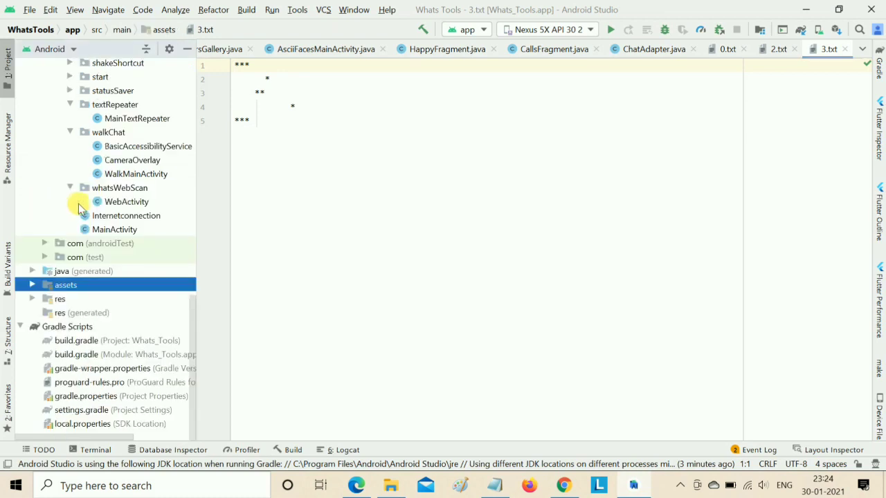
Step: Open slide_in_from_left.xml, slide_in_from_right.xml and slide_out_to_left.xml from res/anim
left_click(31, 298)
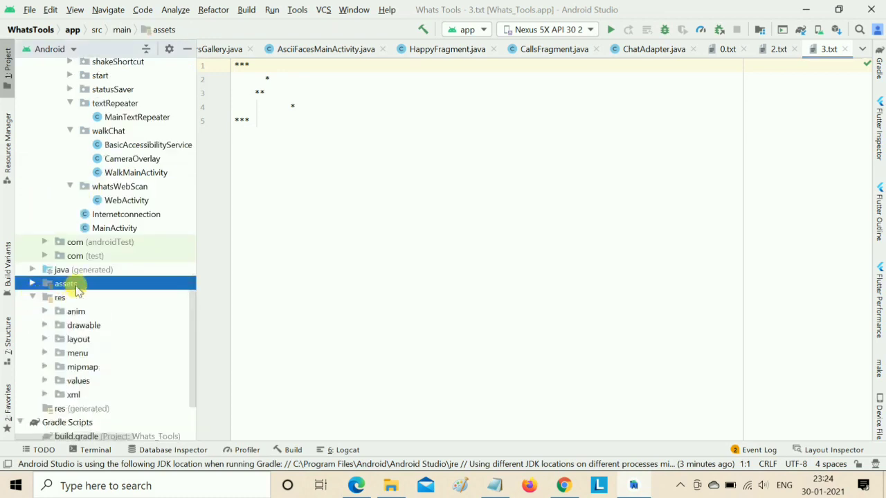
left_click(46, 217)
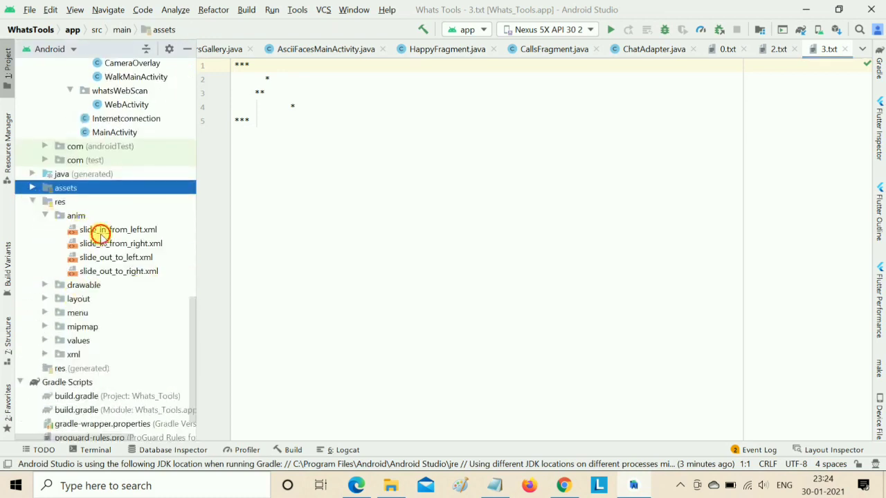
double_click(101, 230)
double_click(118, 243)
double_click(119, 258)
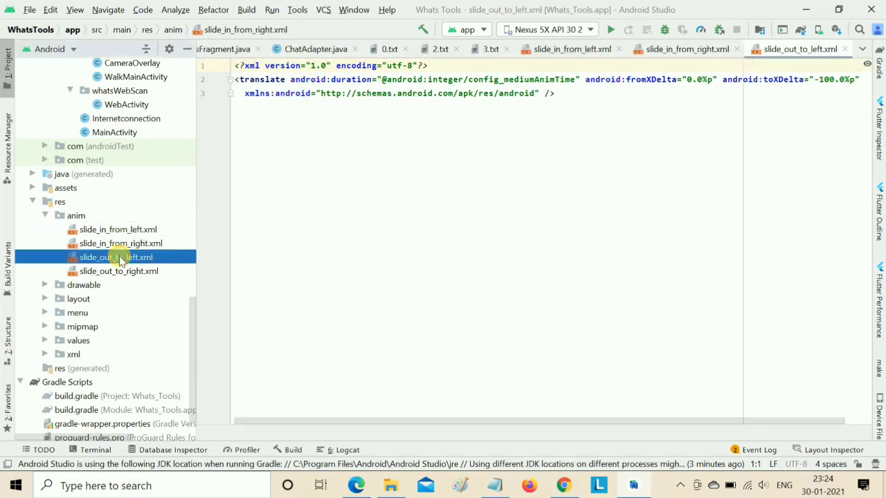
Step: Browse res/drawable, collapse it, and expand res/layout to list the activity layouts
left_click(46, 285)
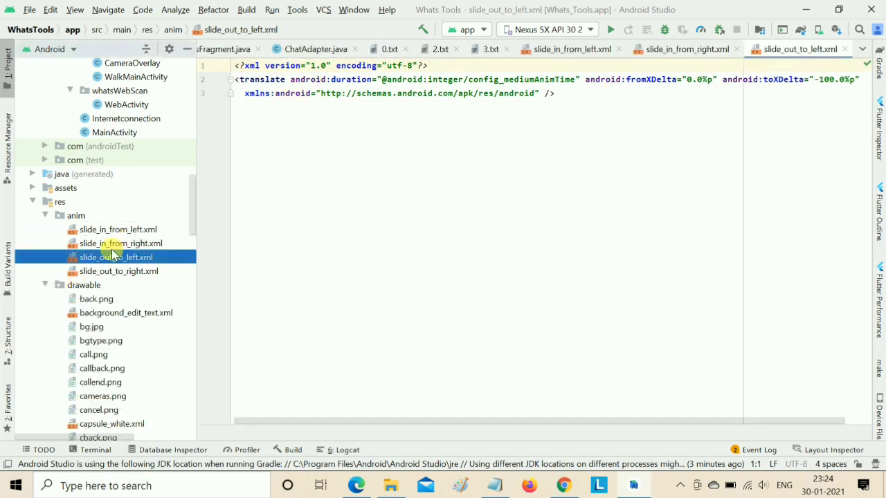
scroll(103, 235, "down", 5)
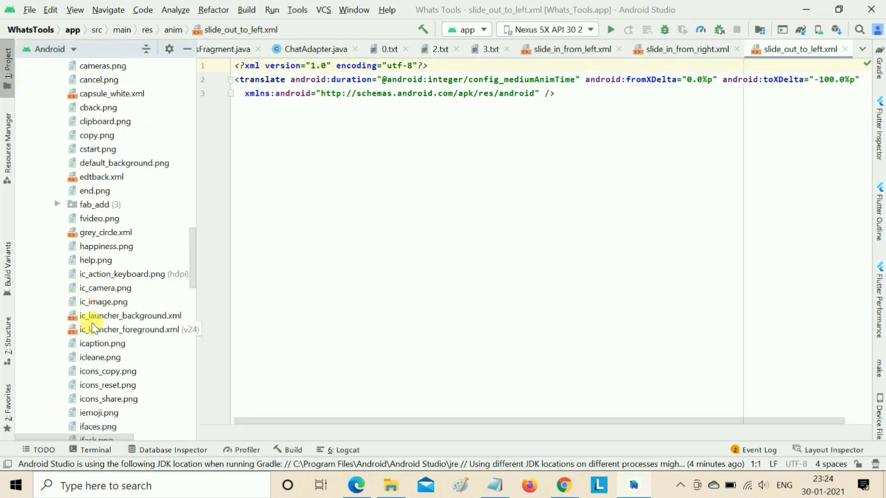
scroll(89, 322, "up", 10)
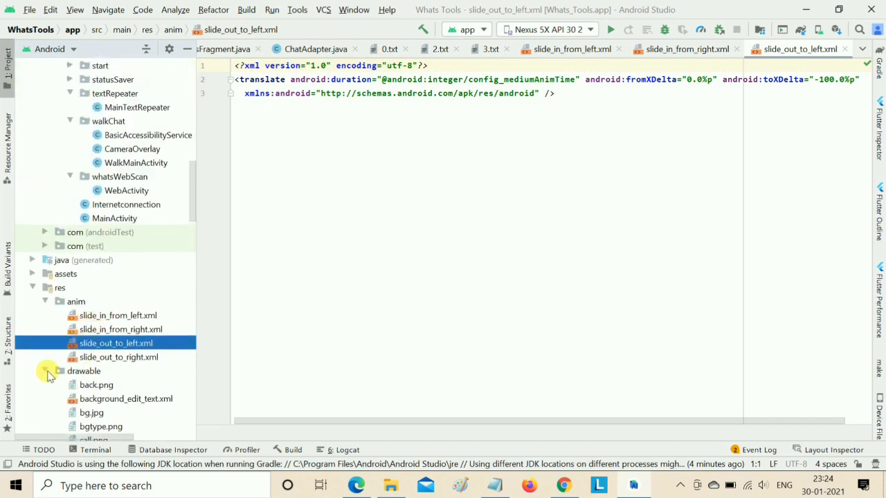
left_click(47, 372)
scroll(109, 274, "down", 4)
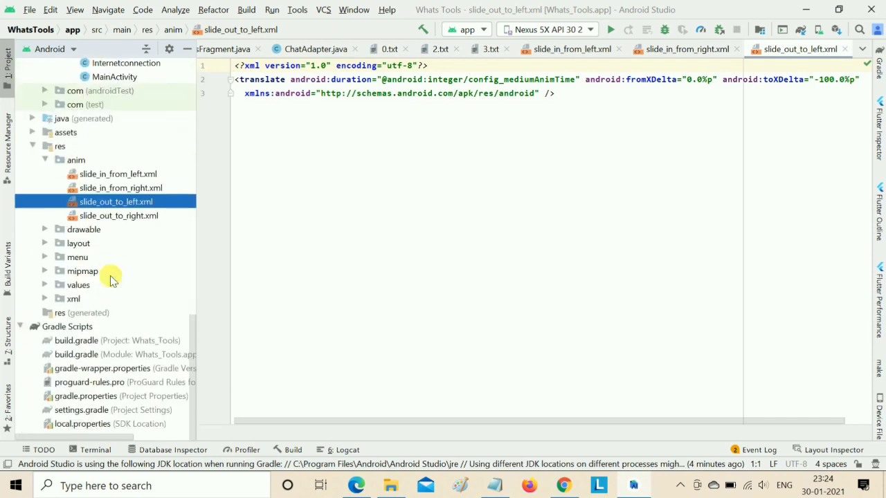
left_click(46, 246)
scroll(115, 246, "down", 5)
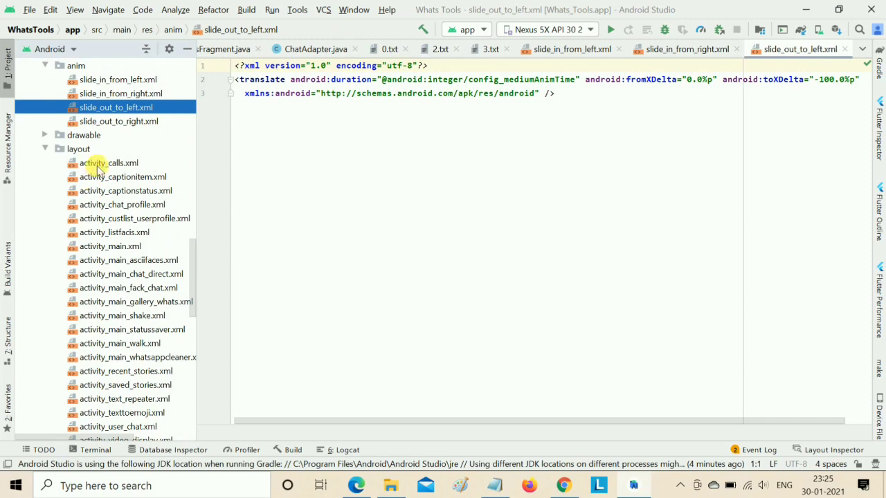
Step: Open activity_calls, activity_captionitem, activity_captionstatus and activity_chat_profile layouts in Split view
double_click(94, 163)
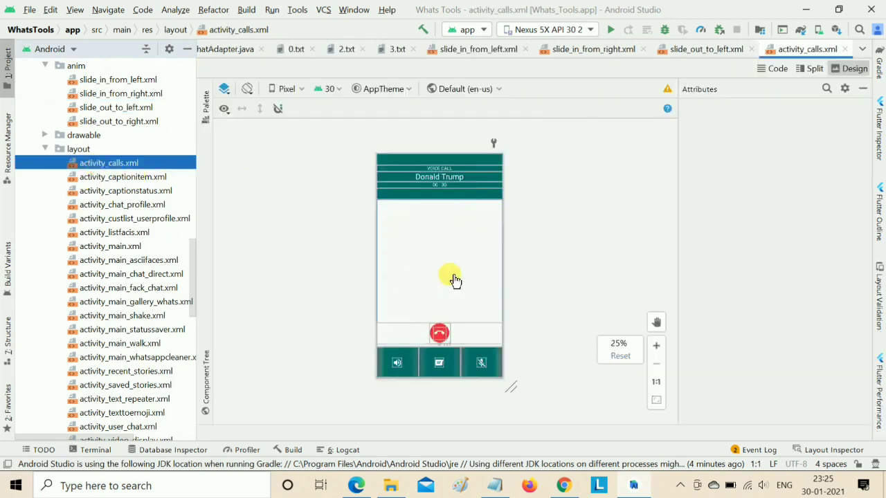
left_click(811, 69)
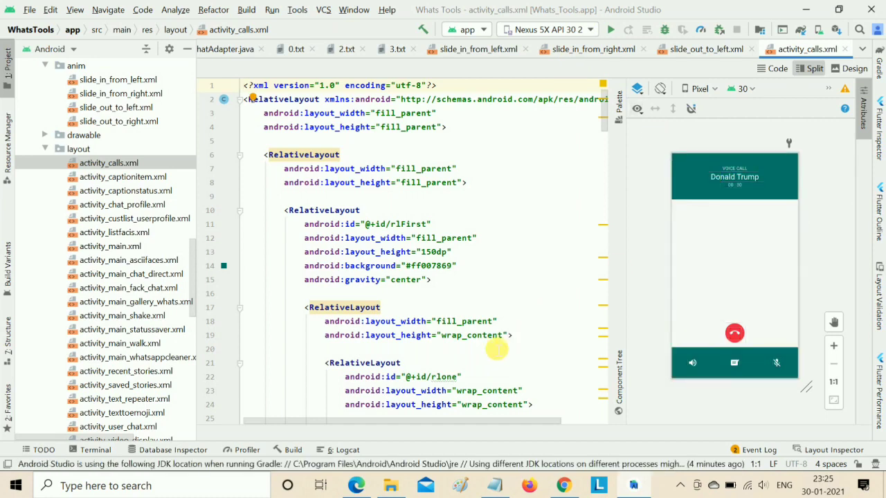
double_click(115, 177)
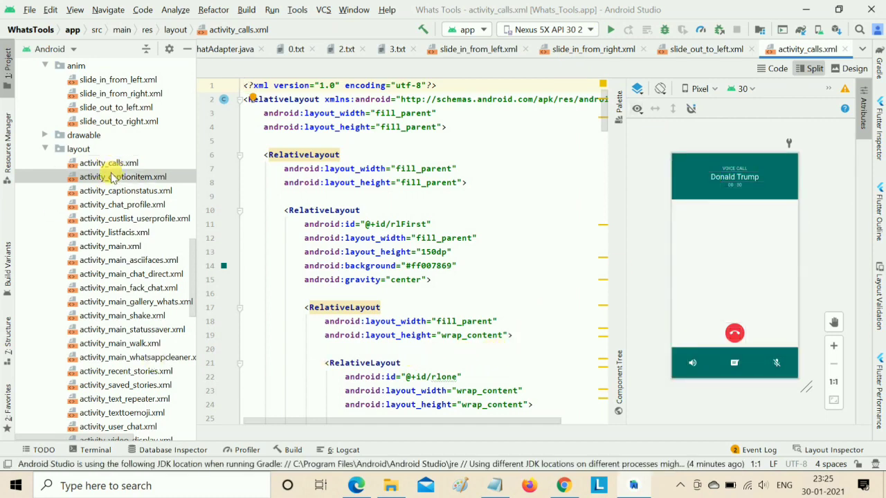
left_click(812, 68)
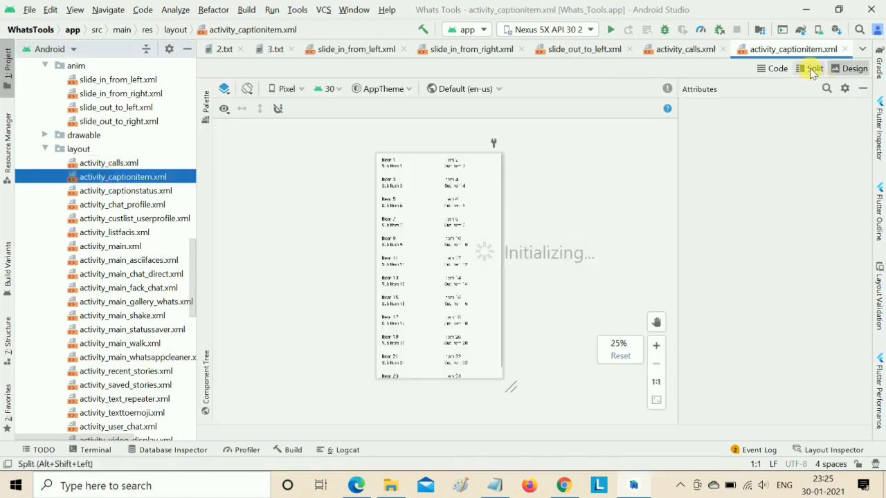
scroll(449, 289, "down", 5)
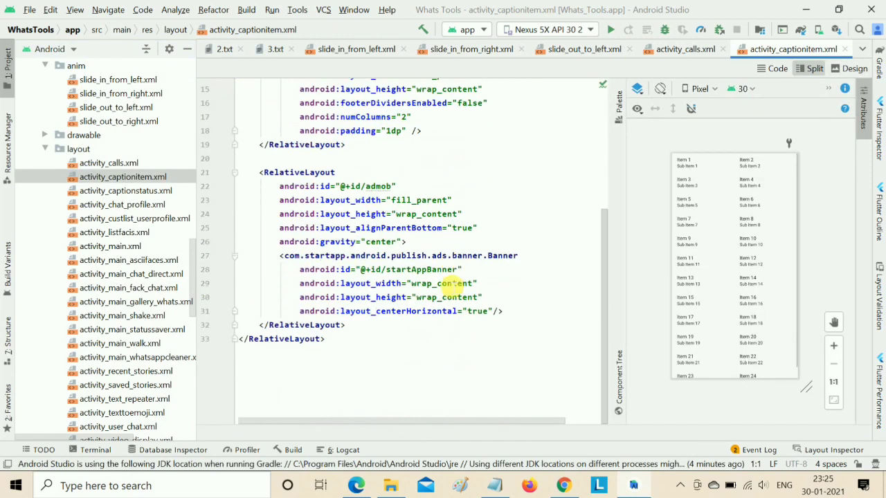
double_click(115, 190)
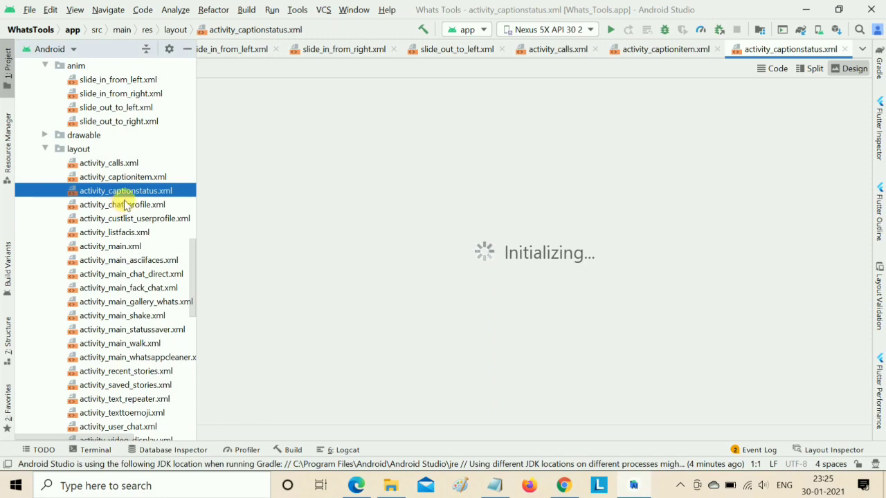
left_click(810, 68)
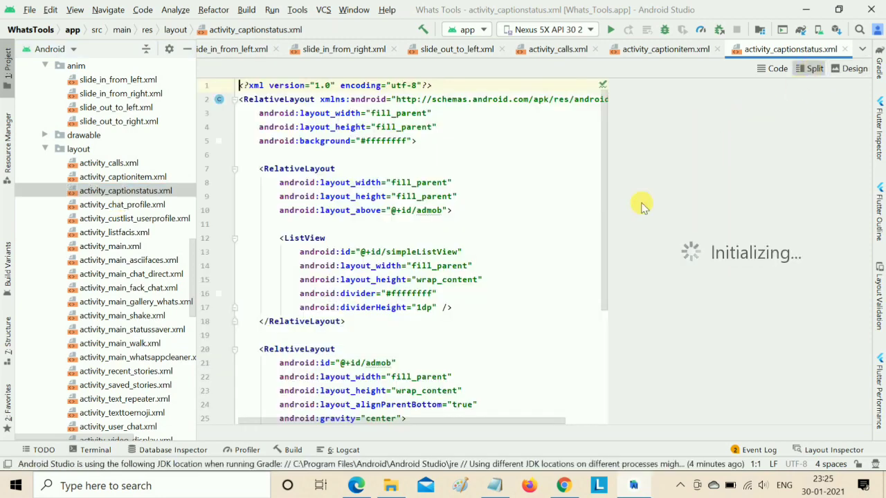
scroll(450, 229, "down", 5)
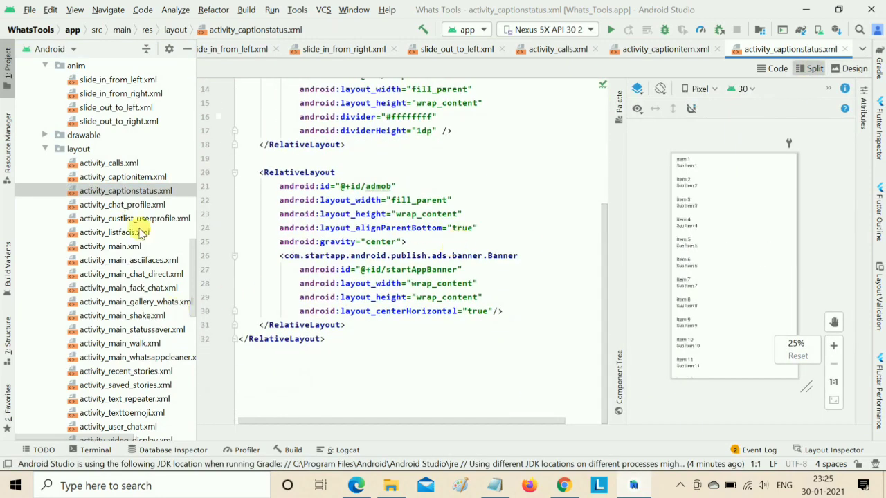
double_click(126, 204)
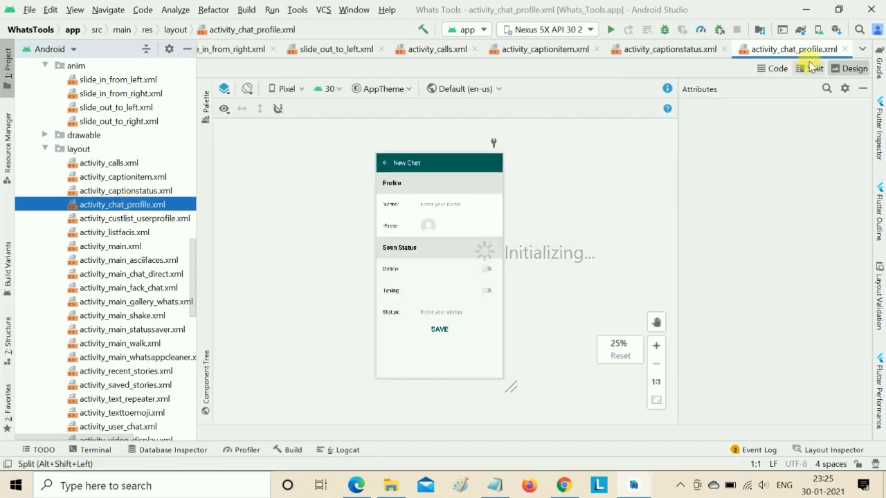
left_click(810, 67)
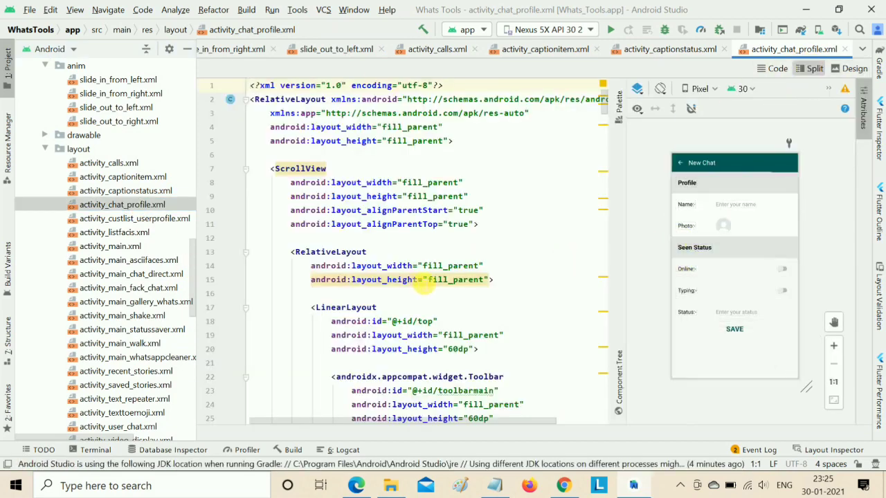
scroll(142, 277, "down", 5)
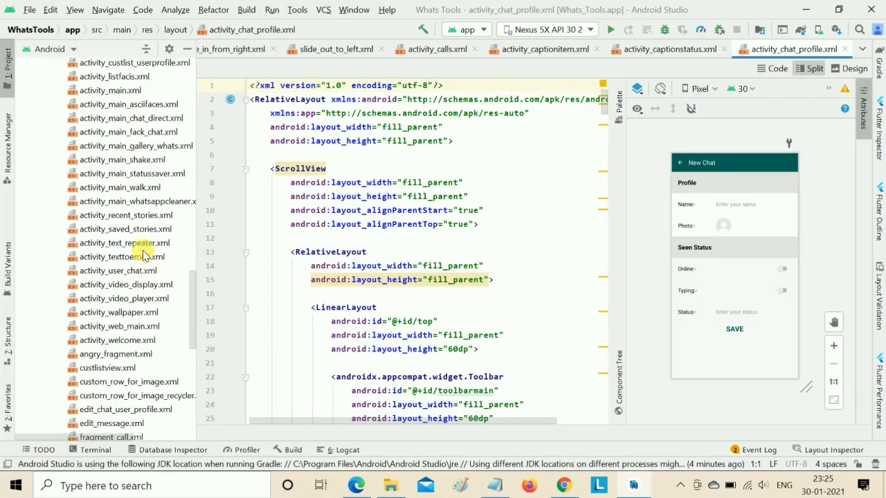
scroll(144, 256, "up", 3)
Step: Show activity_main.xml in Split view, zoom the preview and enable Show System UI
double_click(121, 204)
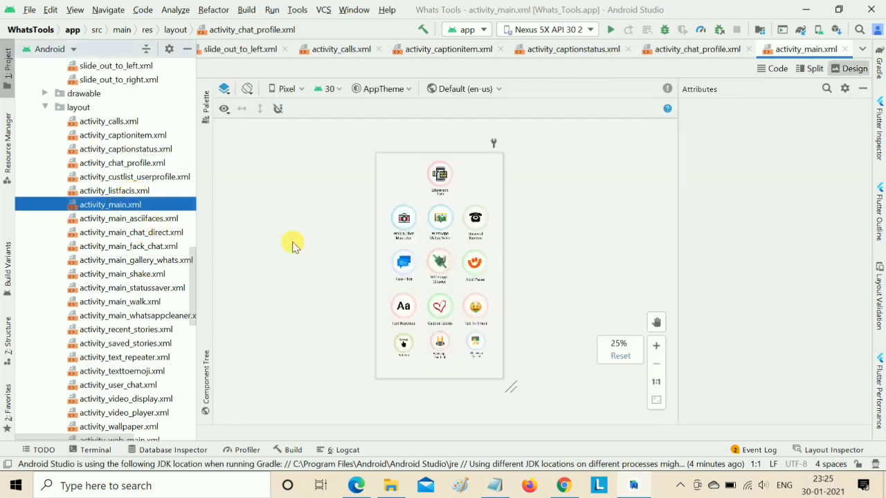
left_click(811, 69)
mouse_move(505, 342)
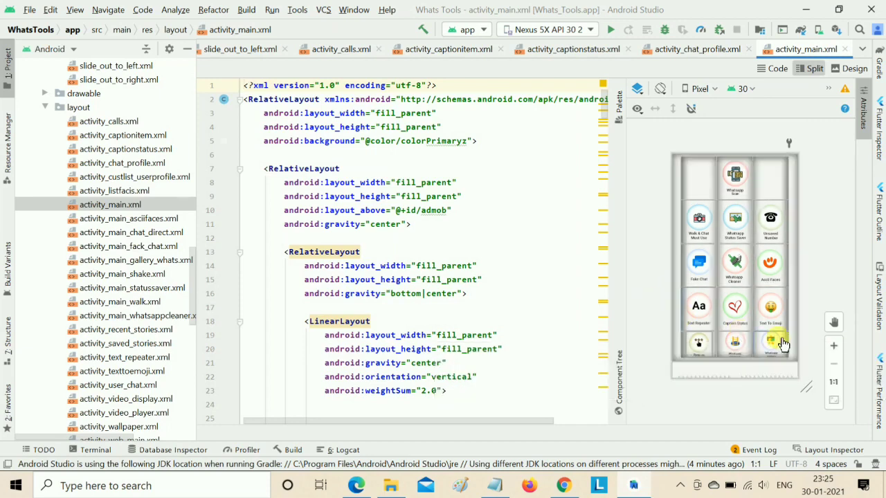
left_click(833, 345)
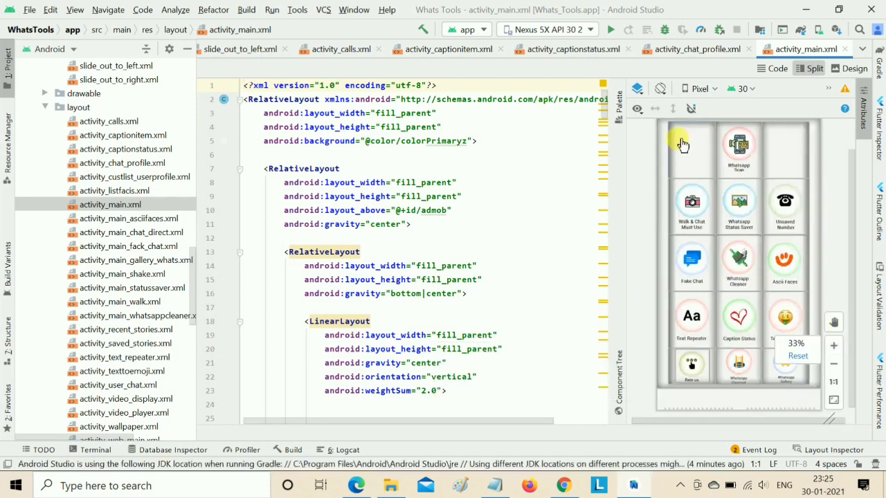
left_click(637, 109)
left_click(644, 125)
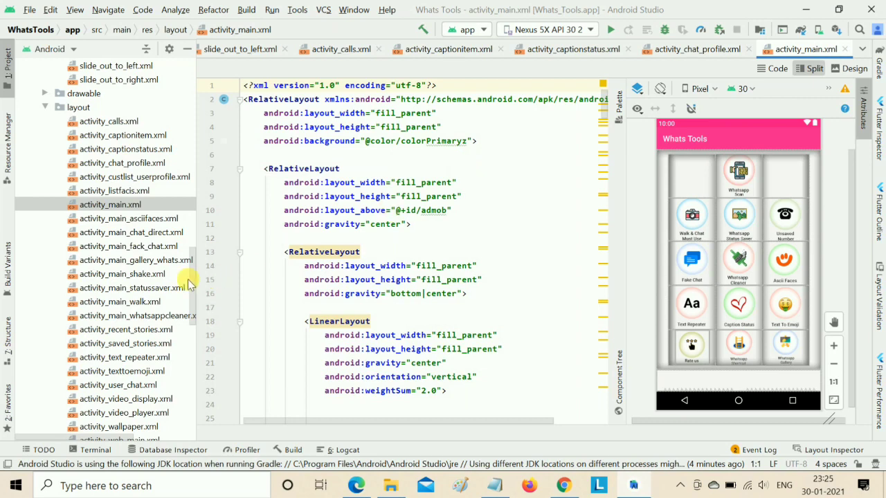
scroll(139, 271, "down", 10)
scroll(151, 270, "down", 3)
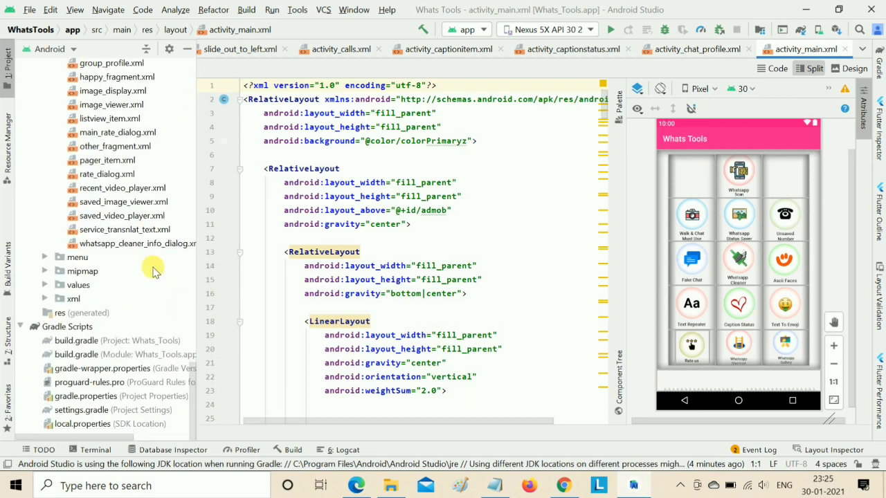
left_click(44, 285)
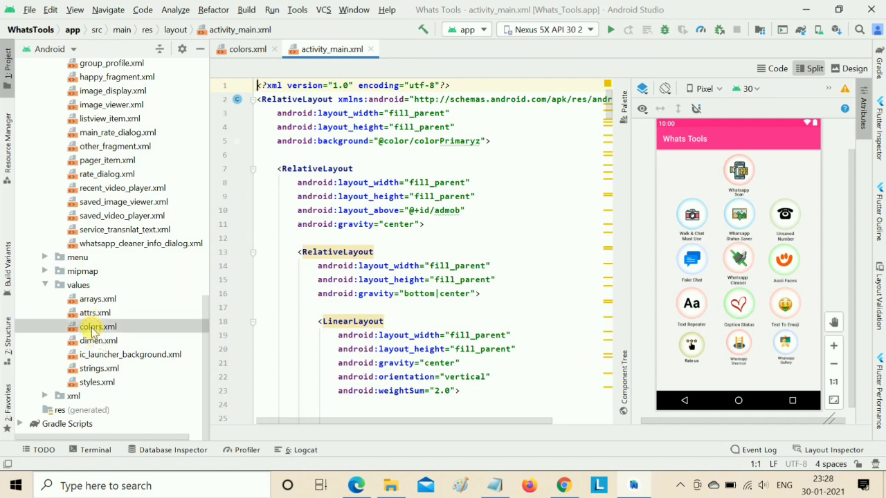
Step: Open colors.xml and change brand_red to a deeper blue
double_click(86, 327)
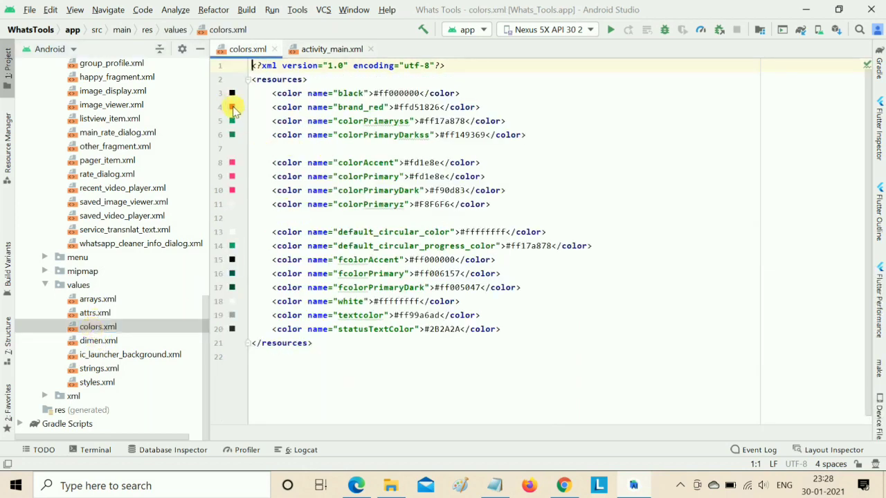
left_click(232, 108)
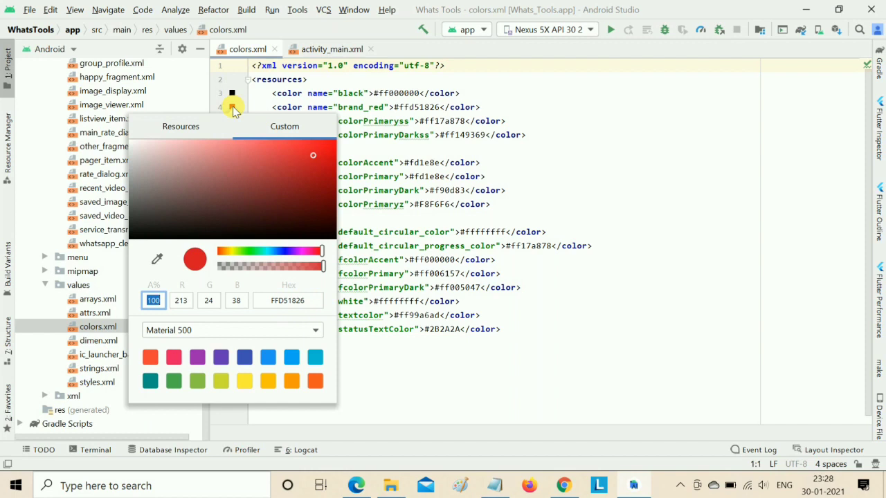
left_click(245, 359)
left_click(320, 149)
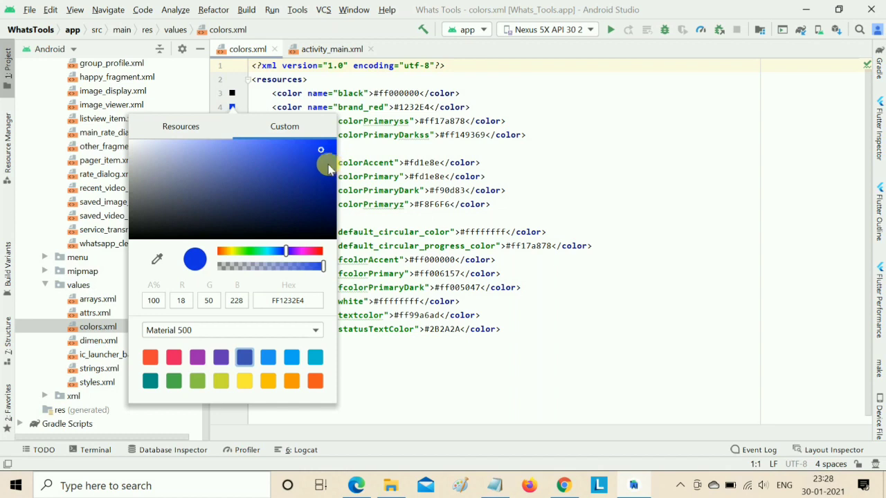
left_click(328, 169)
left_click(645, 172)
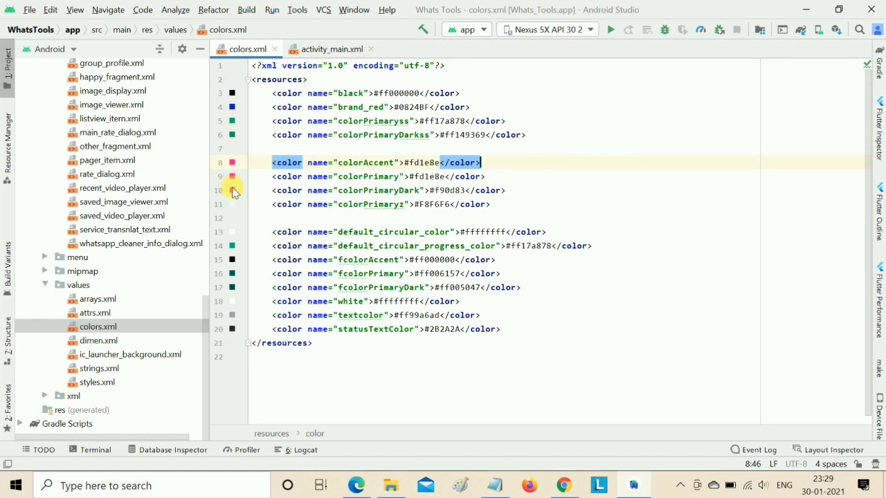
Step: Make colorPrimaryDark blue instead of pink and check the activity_main preview
left_click(232, 190)
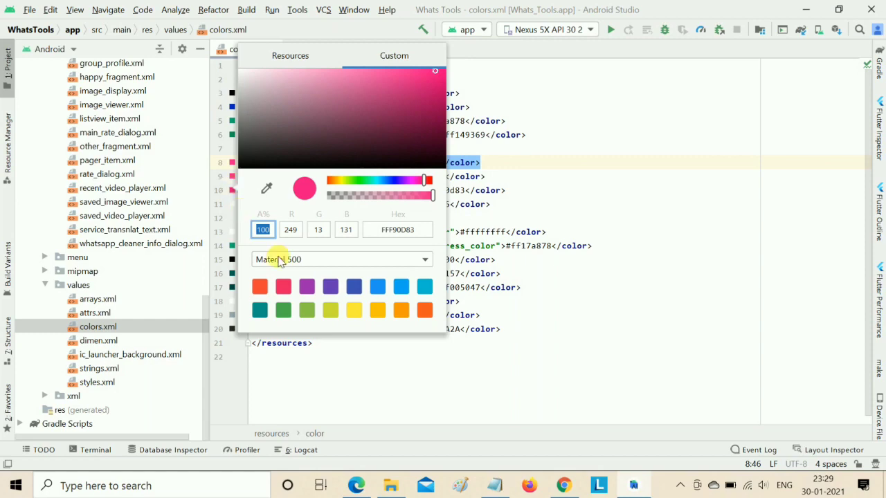
left_click(351, 289)
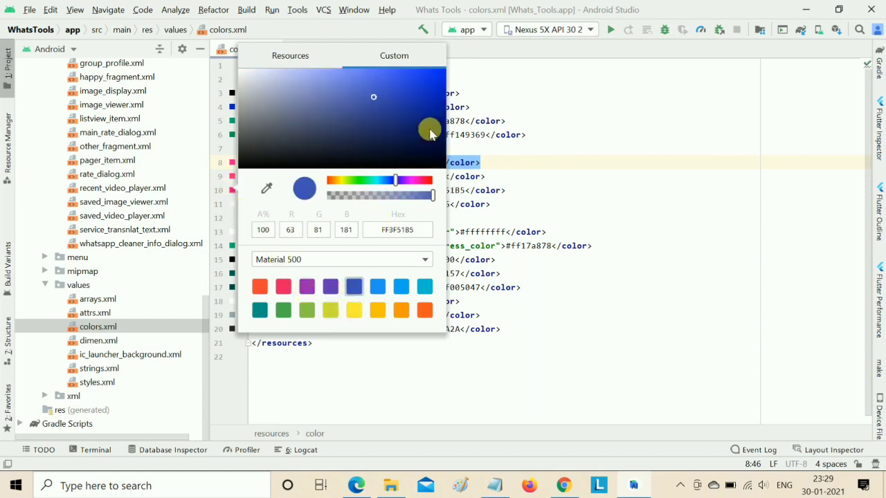
left_click(522, 88)
left_click(498, 79)
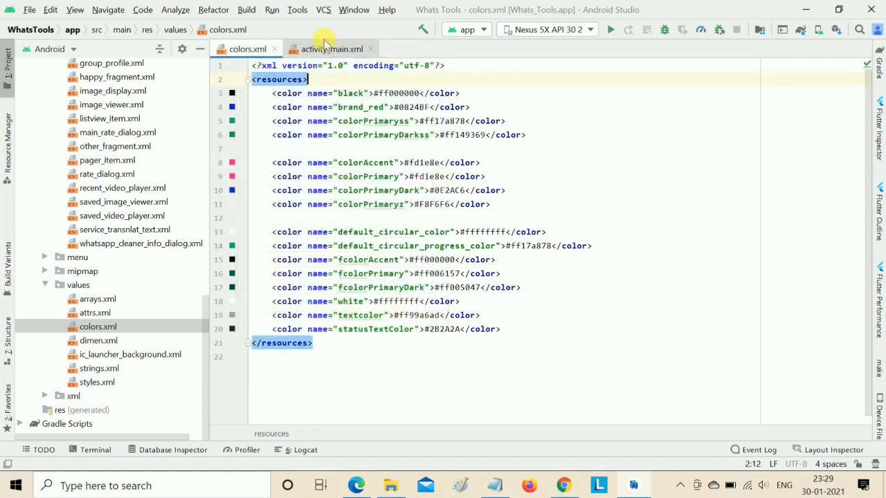
left_click(325, 50)
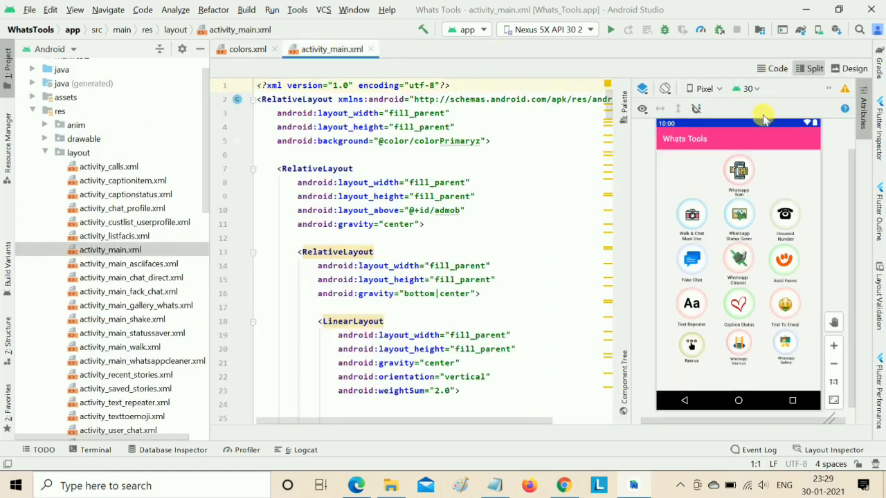
left_click(243, 49)
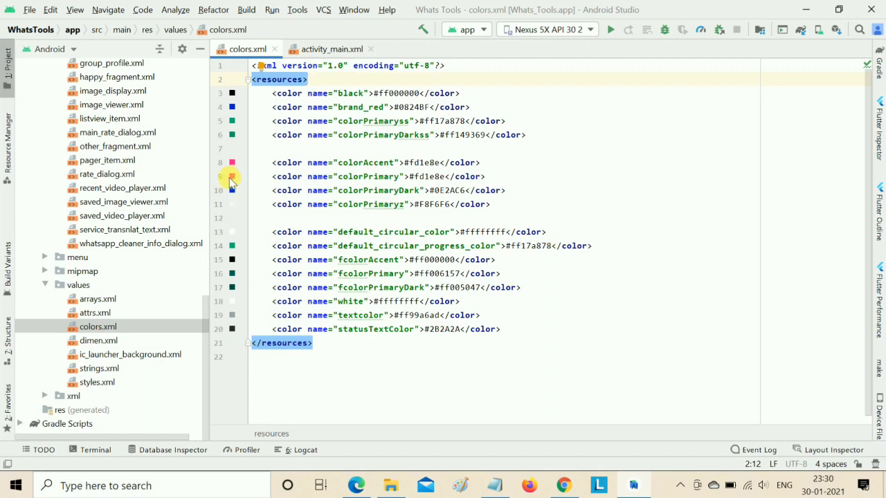
Step: Change colorPrimary from pink #fd1e8e to blue #5168EC
left_click(231, 177)
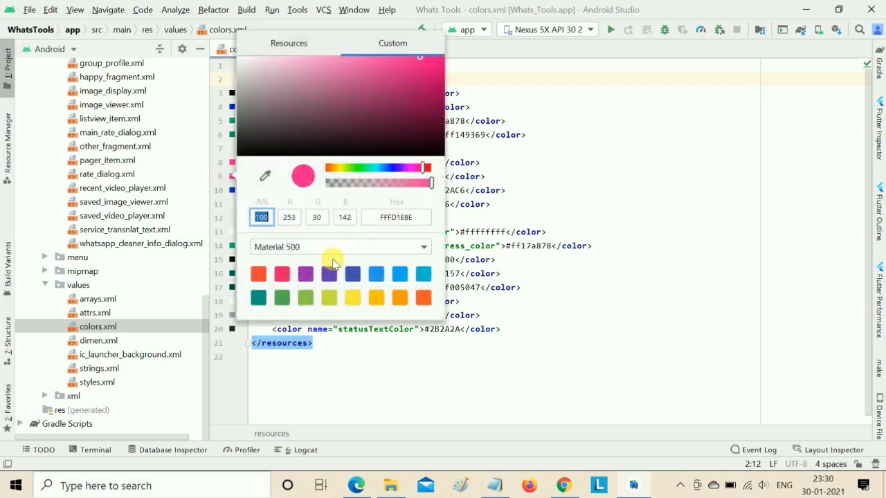
left_click(352, 273)
left_click(371, 63)
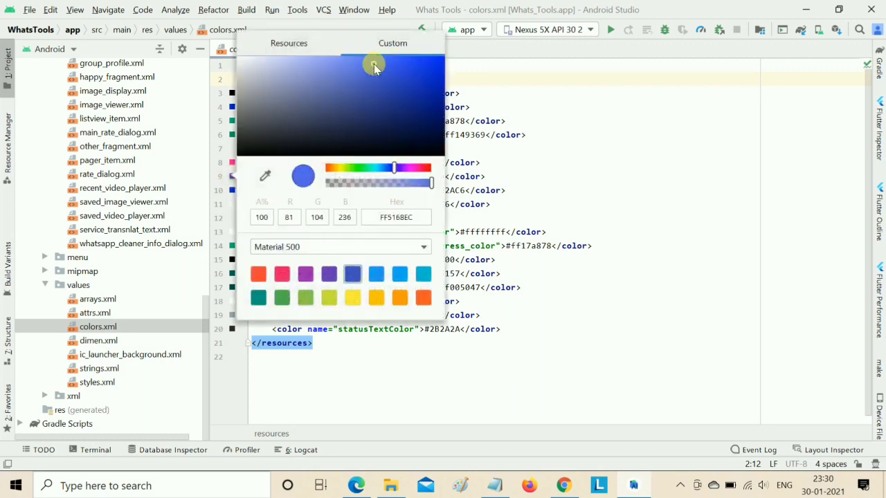
left_click(541, 131)
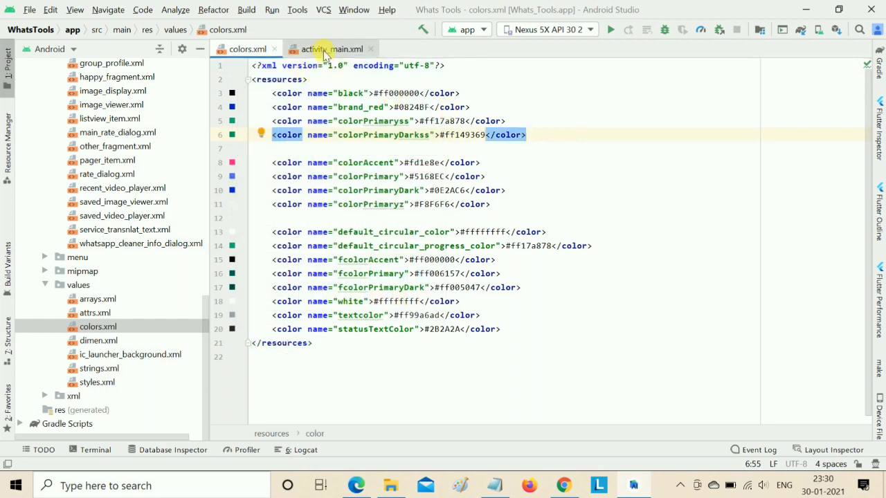
Step: Open the saved_image_viewer, recent_video_player, pager_item, other_fragment, listview_item and other layout files
left_click(323, 49)
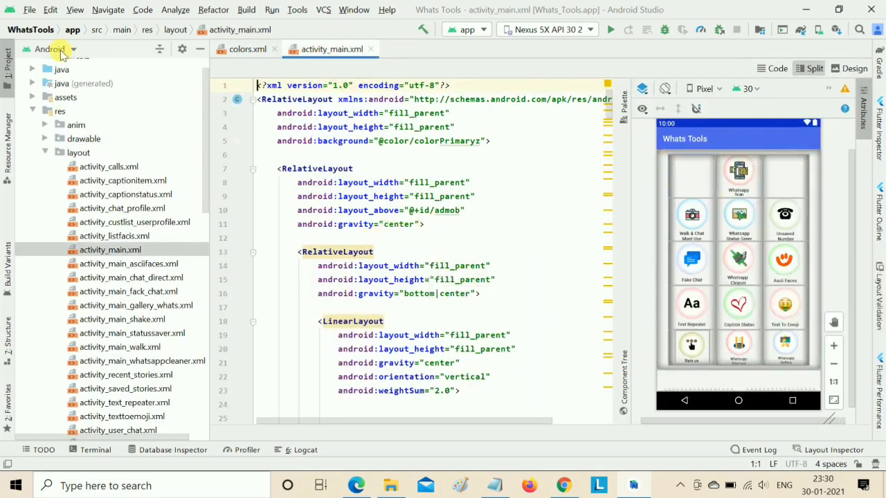
left_click(250, 54)
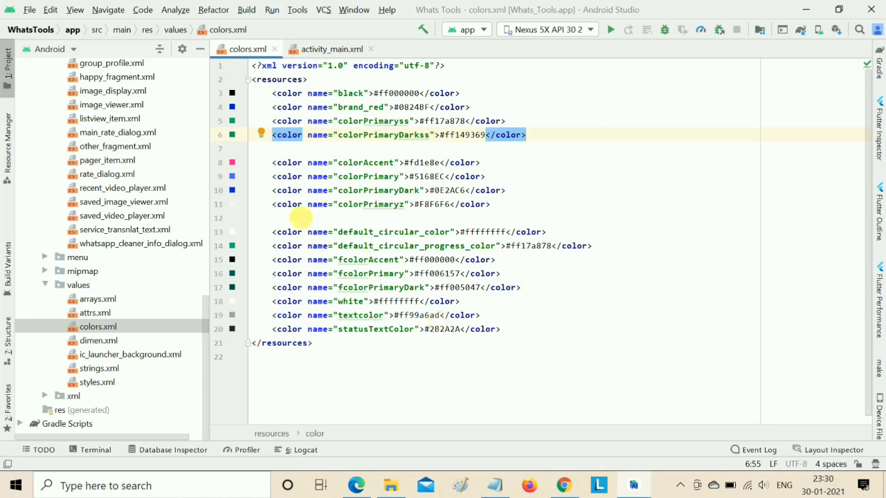
double_click(128, 201)
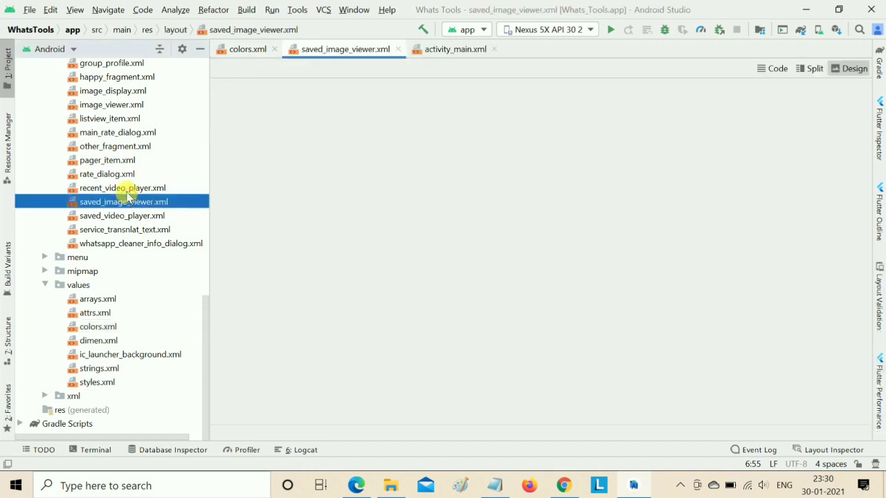
double_click(129, 188)
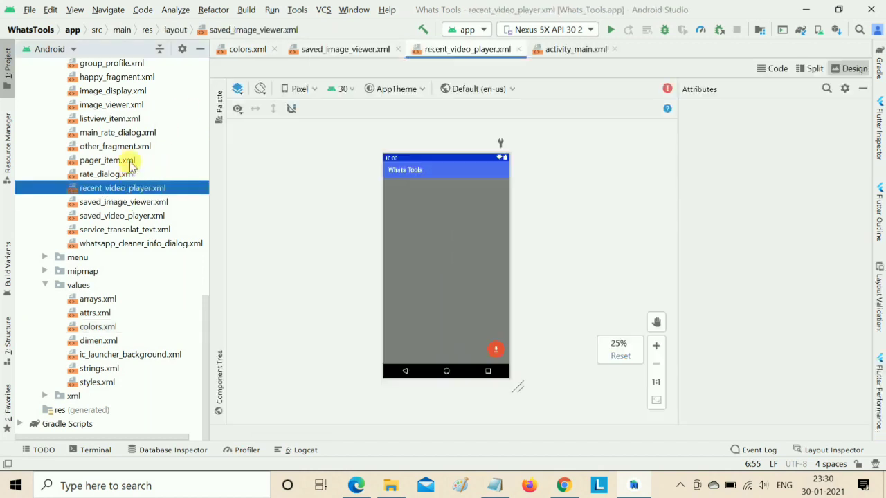
double_click(123, 160)
double_click(125, 146)
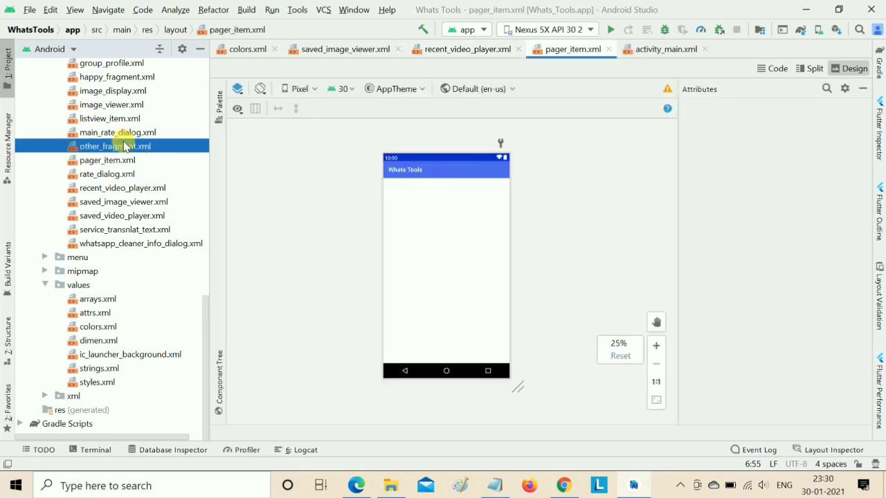
double_click(122, 119)
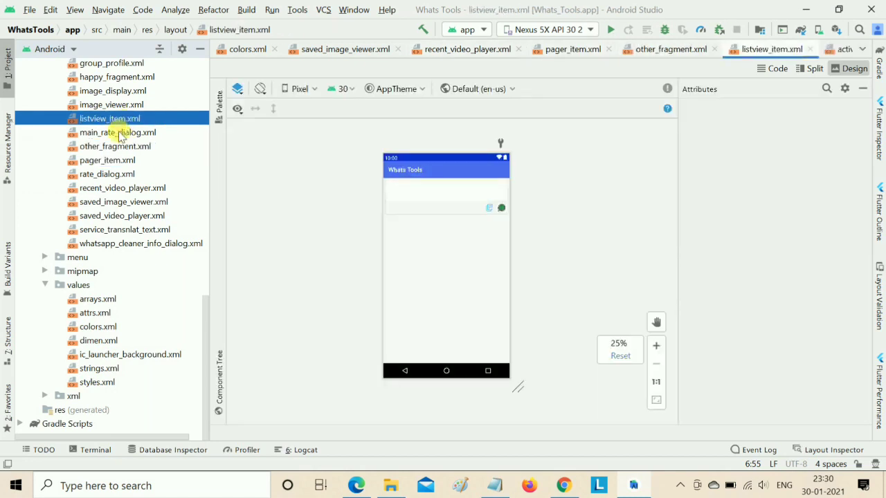
double_click(109, 243)
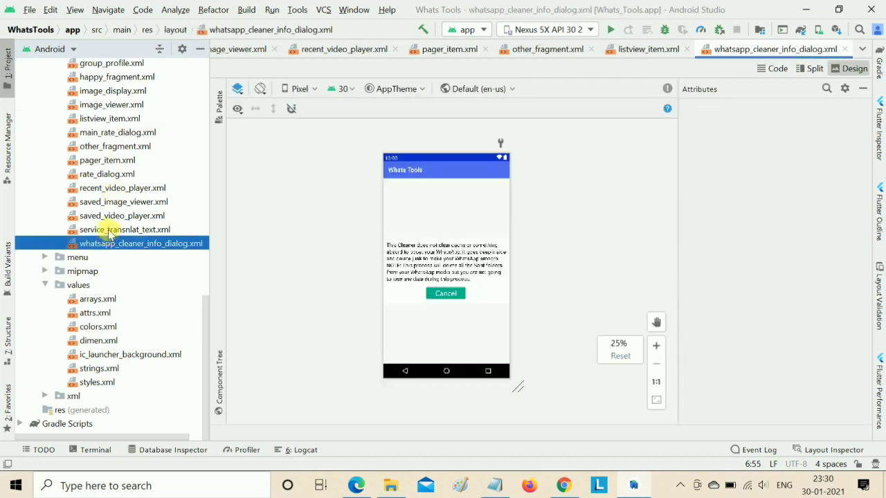
double_click(109, 229)
double_click(112, 216)
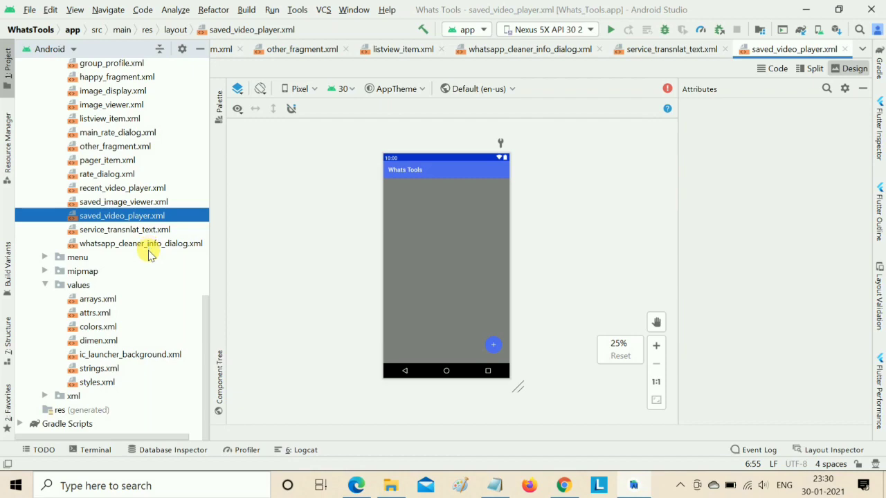
Step: Open the values files attrs.xml, colors.xml, dimen.xml, ic_launcher_background and strings.xml
double_click(87, 317)
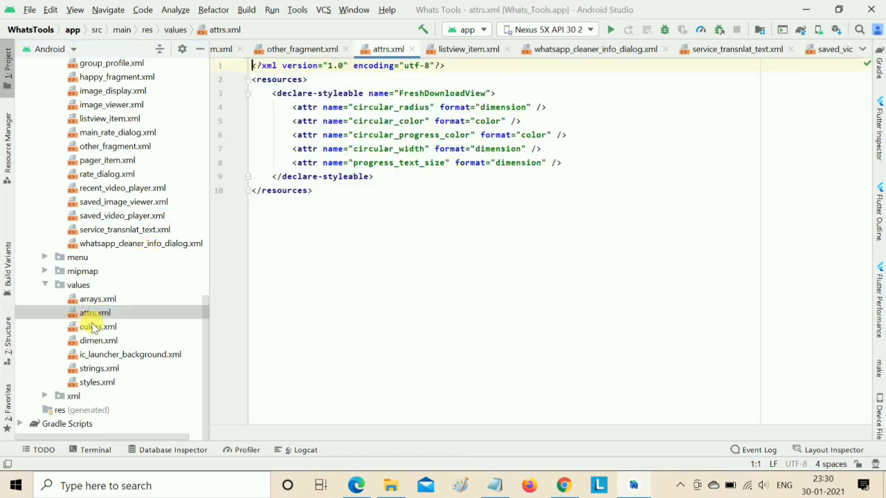
double_click(94, 328)
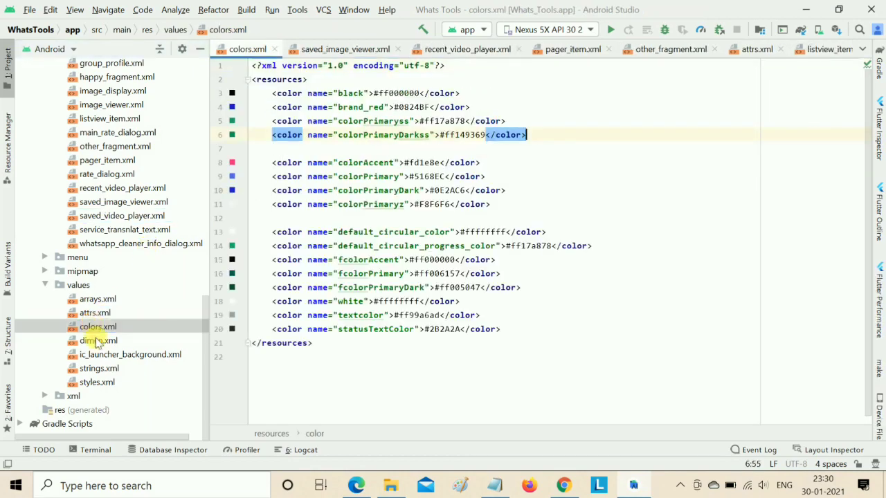
double_click(98, 342)
double_click(97, 354)
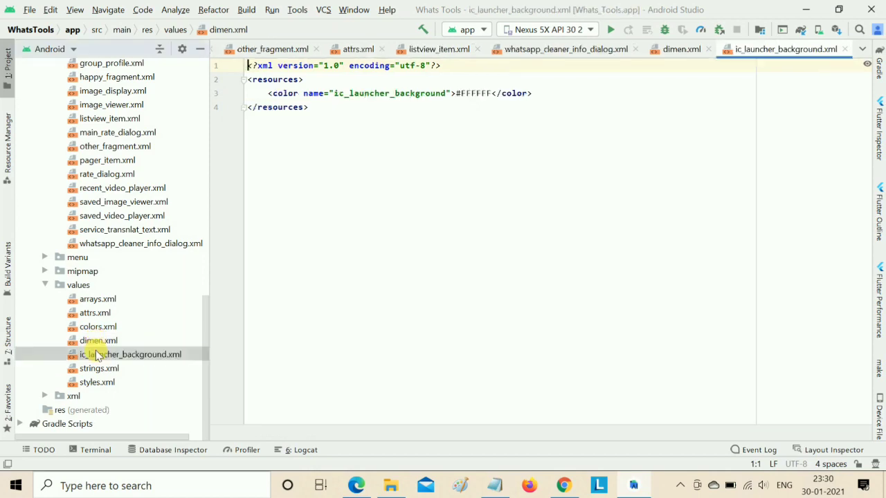
double_click(95, 369)
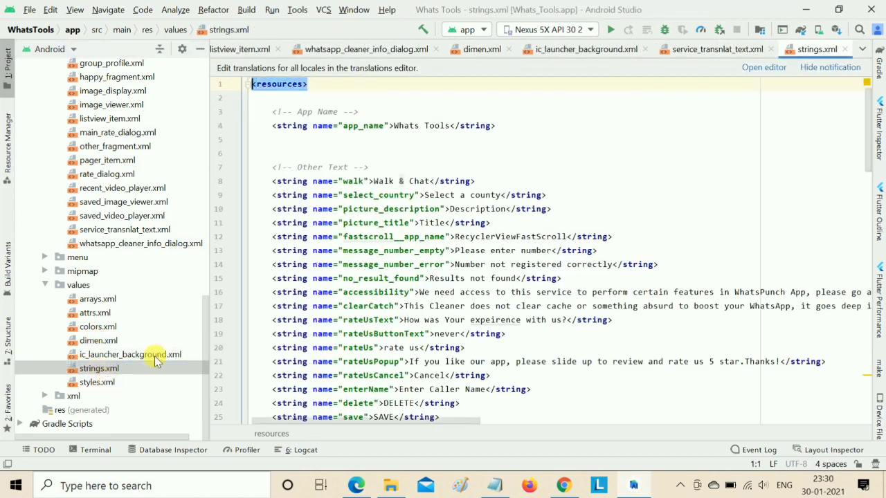
Step: Change app_name in strings.xml from 'Whats Tools' to 'WhatsFun'
scroll(409, 266, "down", 1)
scroll(415, 229, "up", 1)
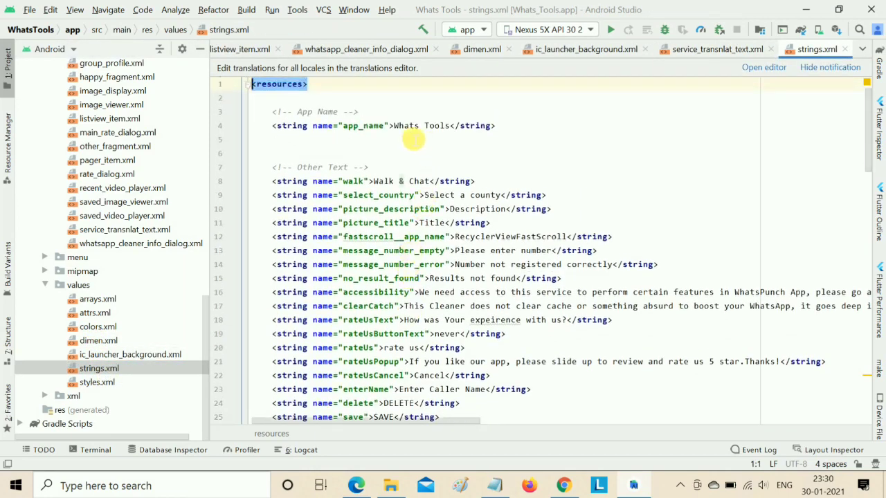
left_click(450, 126)
double_click(432, 129)
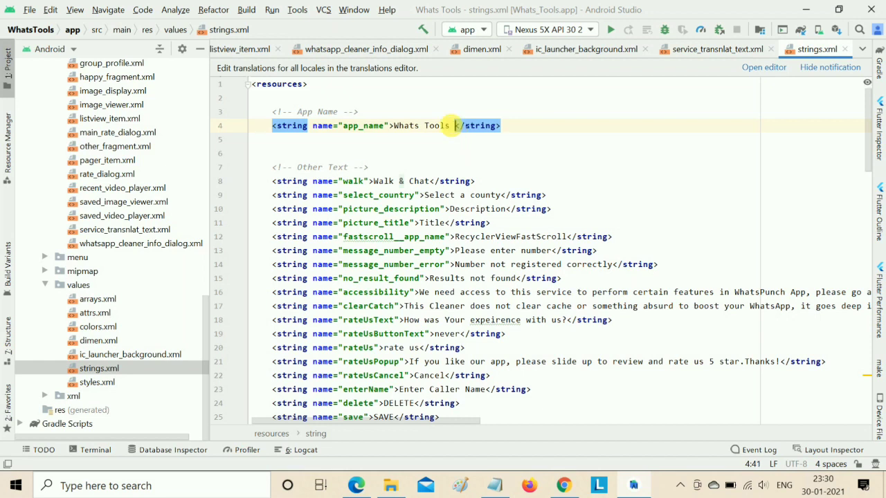
key("BackSpace")
key("BackSpace")
key("BackSpace")
key("BackSpace")
key("BackSpace")
key("BackSpace")
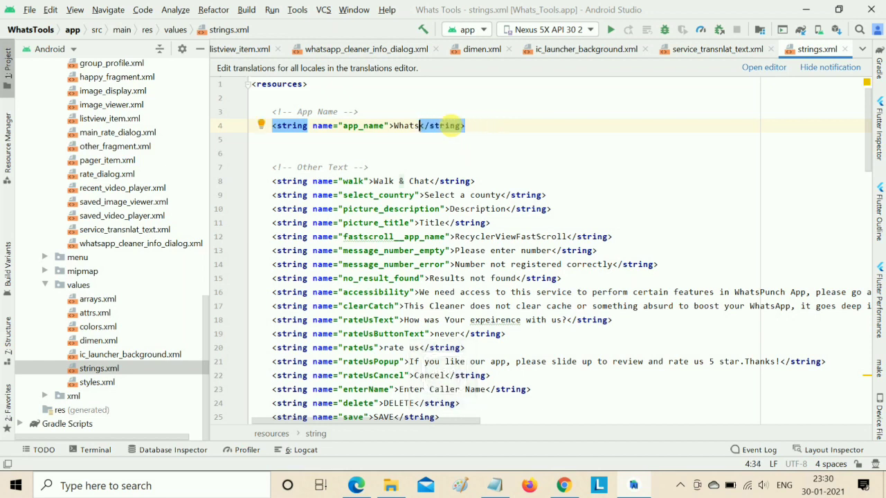
type("Pun")
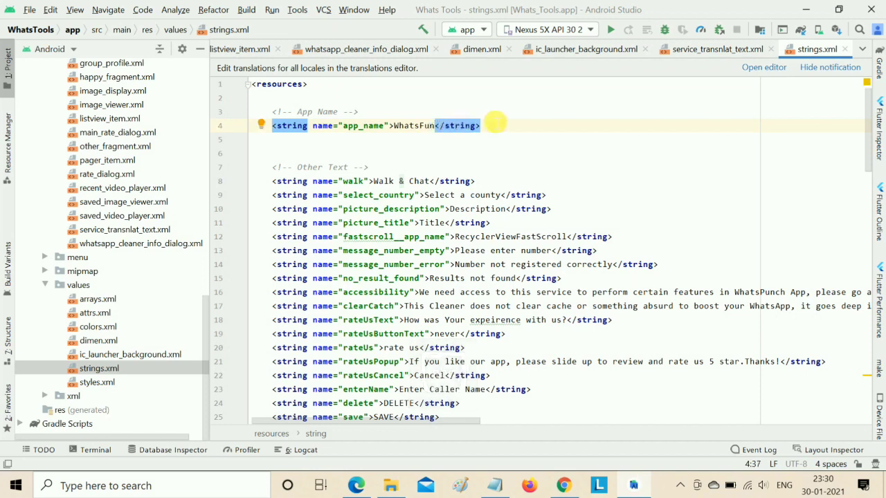
left_click(508, 102)
Step: Scroll through the remaining string resources in strings.xml
scroll(503, 223, "down", 2)
scroll(503, 224, "up", 1)
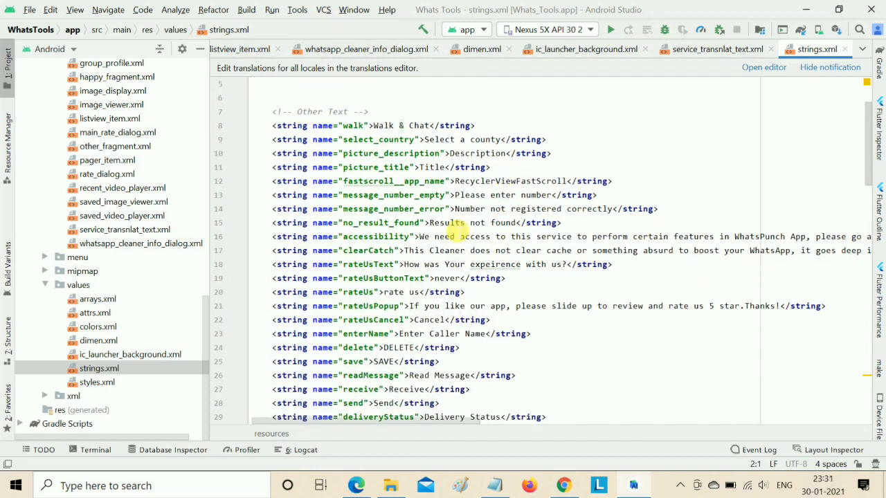
scroll(485, 222, "down", 3)
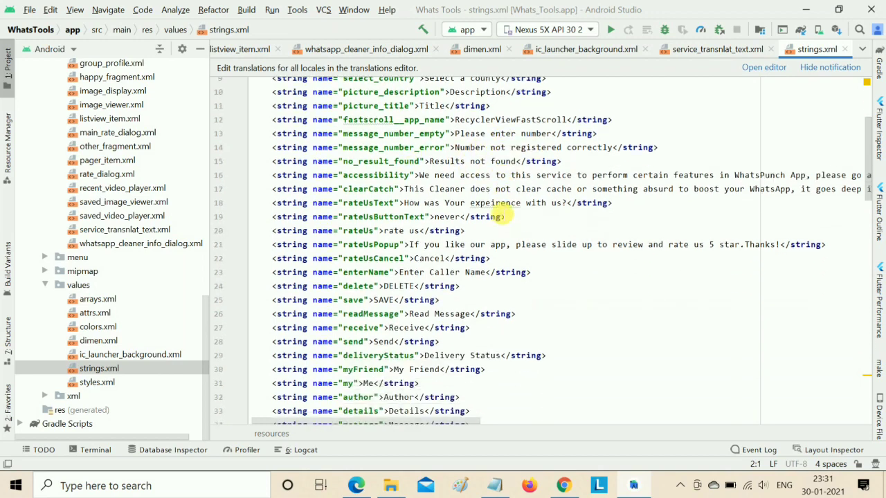
scroll(499, 214, "down", 6)
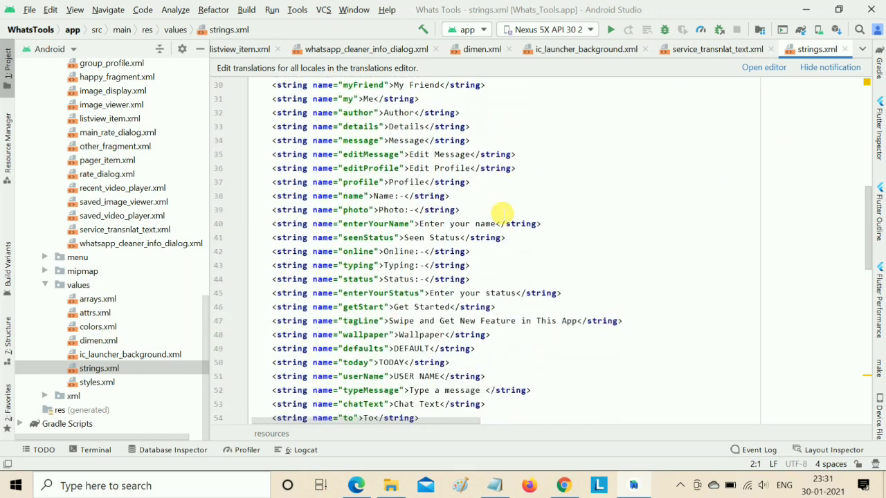
scroll(503, 209, "down", 8)
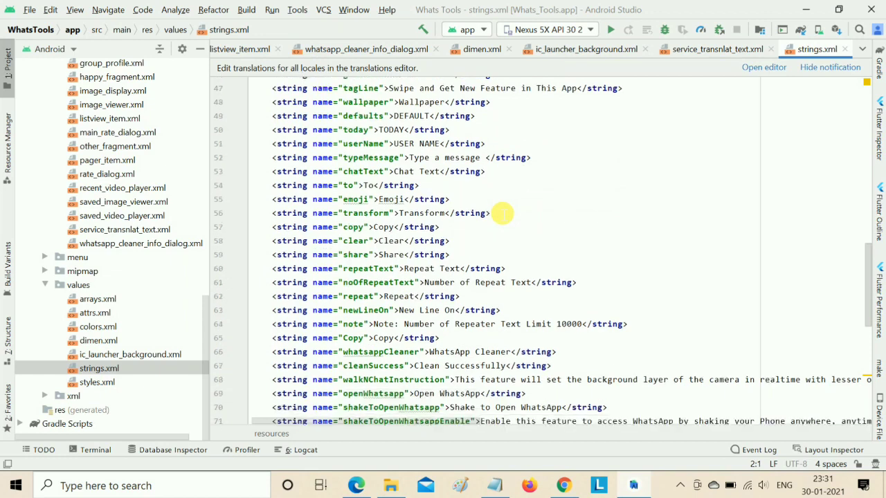
scroll(502, 209, "down", 6)
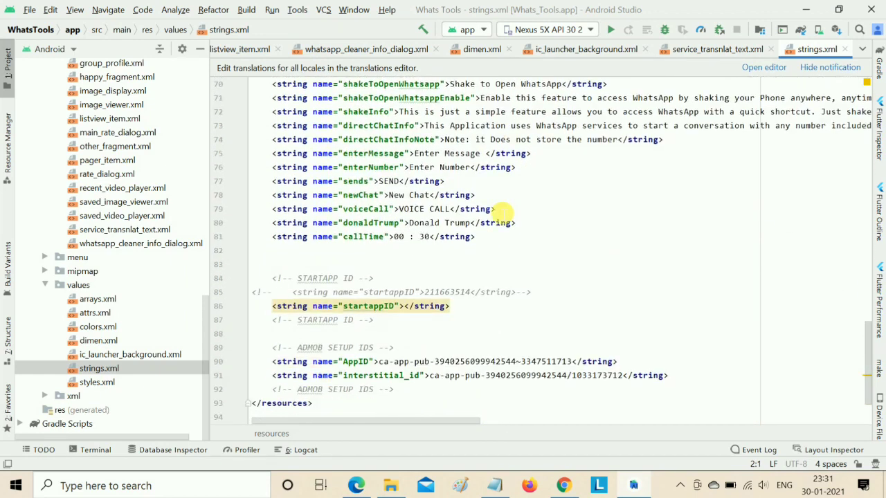
scroll(503, 214, "down", 1)
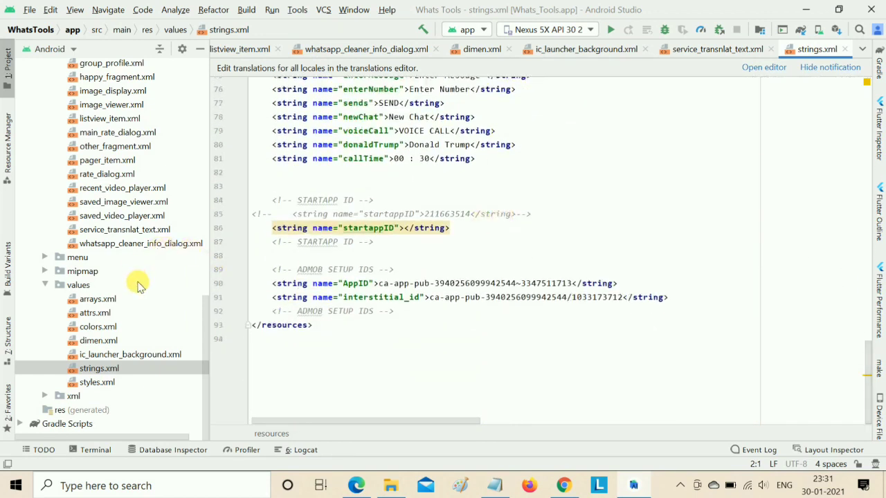
Step: Open styles.xml and look over its AppTheme, AppTheme1 and MyMaterialTheme styles
double_click(105, 386)
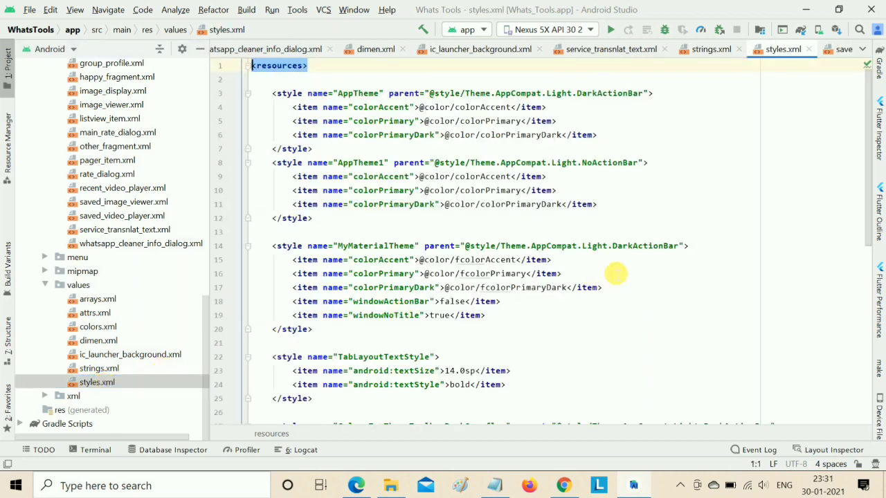
scroll(662, 253, "down", 5)
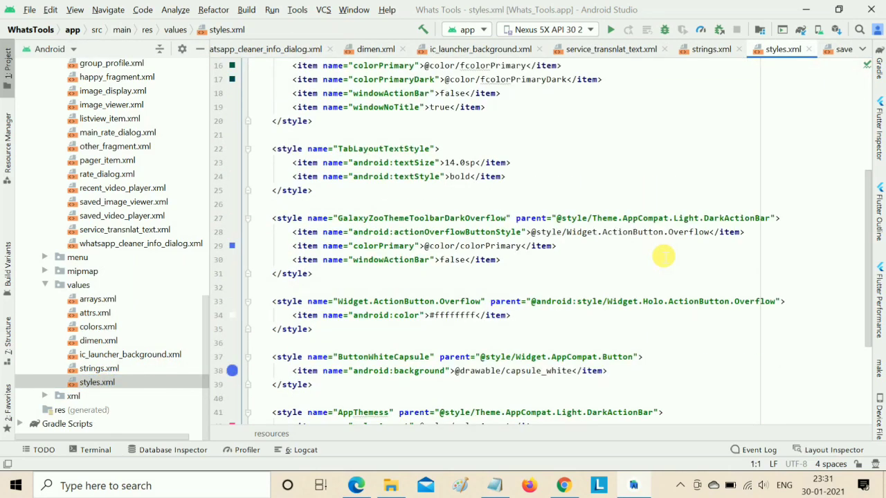
scroll(599, 254, "down", 4)
scroll(600, 256, "up", 9)
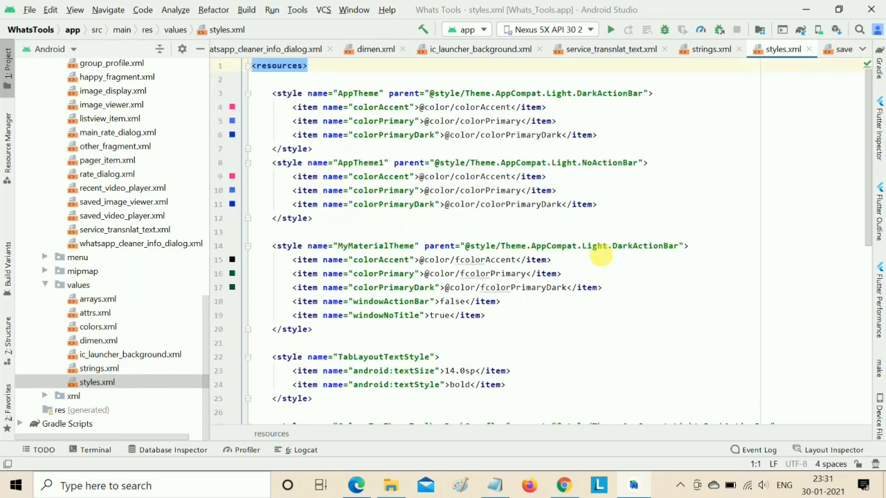
Step: Sync the project with its Gradle files, dismissing the Proxy Settings prompt
left_click(801, 30)
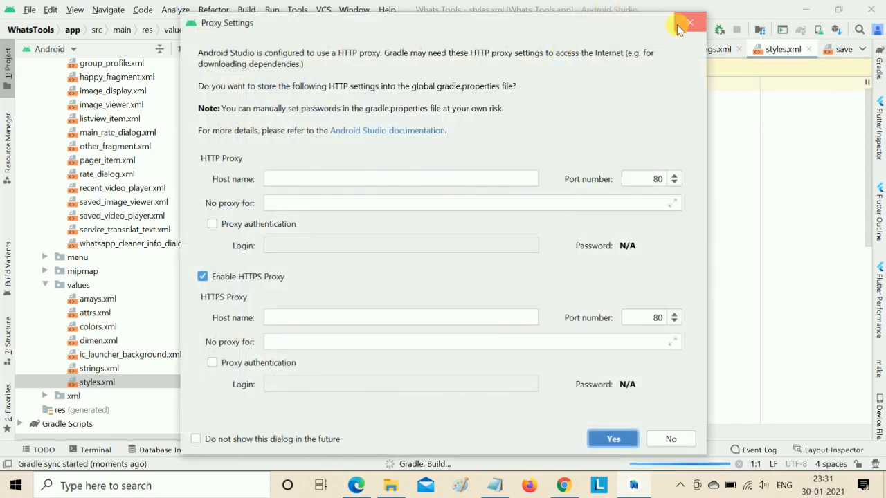
left_click(689, 22)
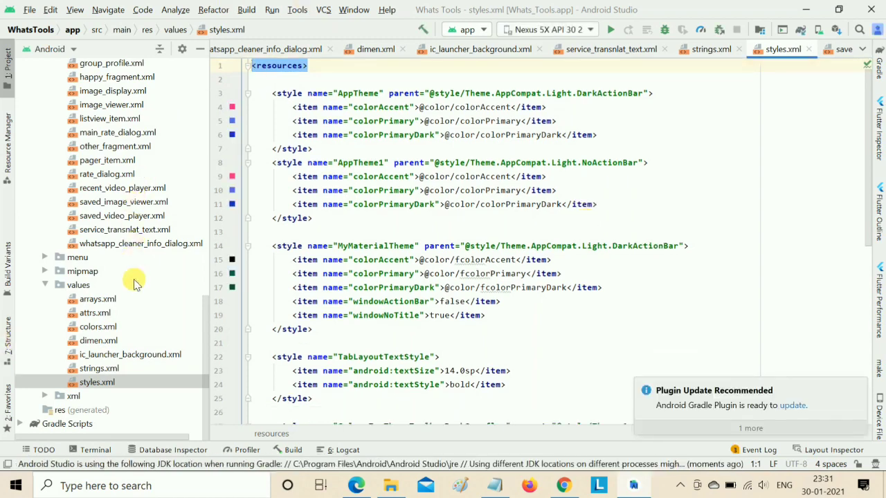
scroll(135, 283, "up", 15)
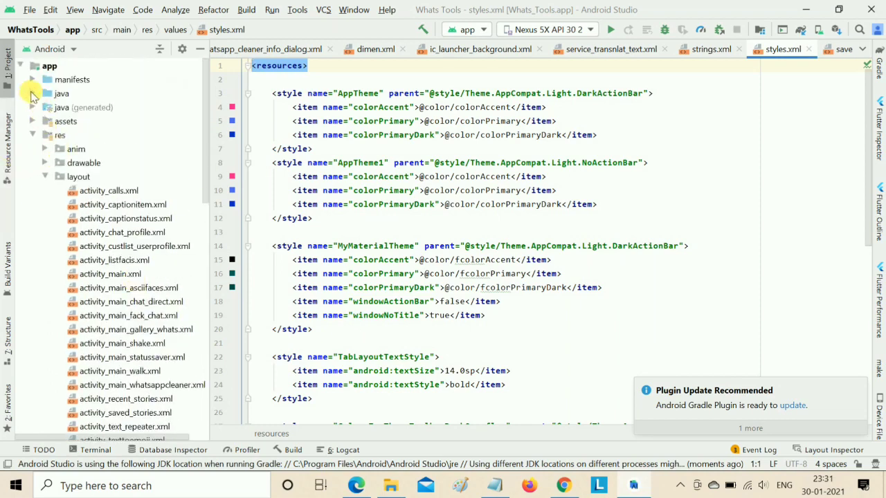
Step: Expand java > com in the Project tree and select the whatstools package
left_click(32, 95)
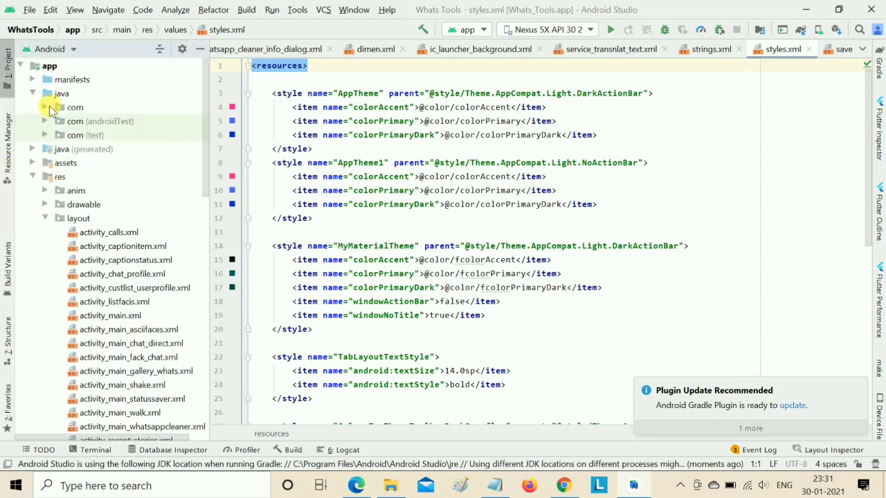
left_click(49, 107)
left_click(45, 109)
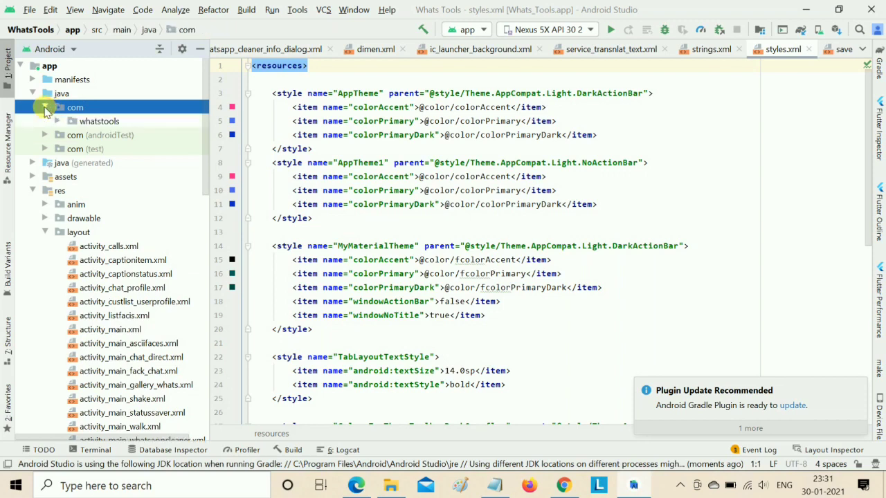
left_click(58, 121)
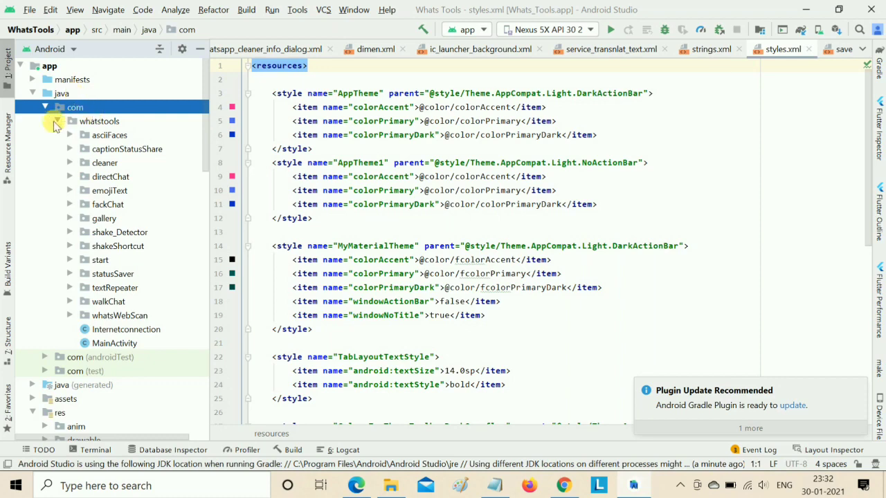
left_click(87, 122)
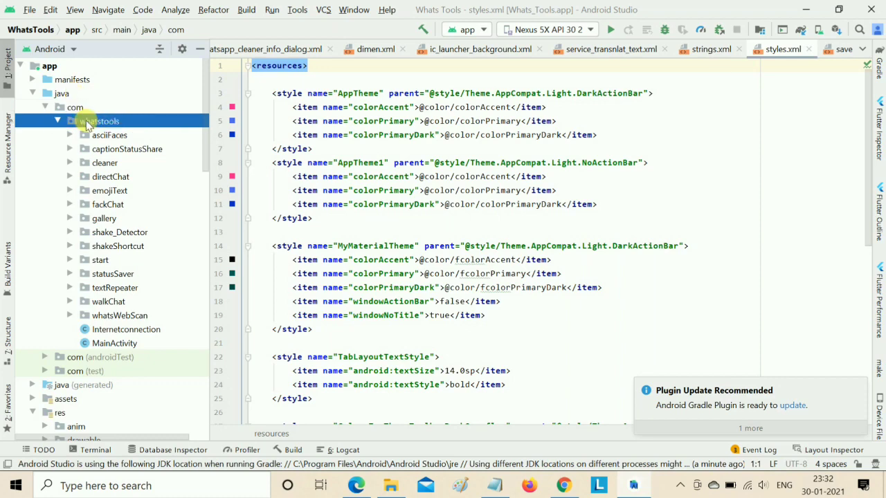
Step: Rename the whatstools package to whatstoolsfun, refactoring all 220 usages
right_click(88, 122)
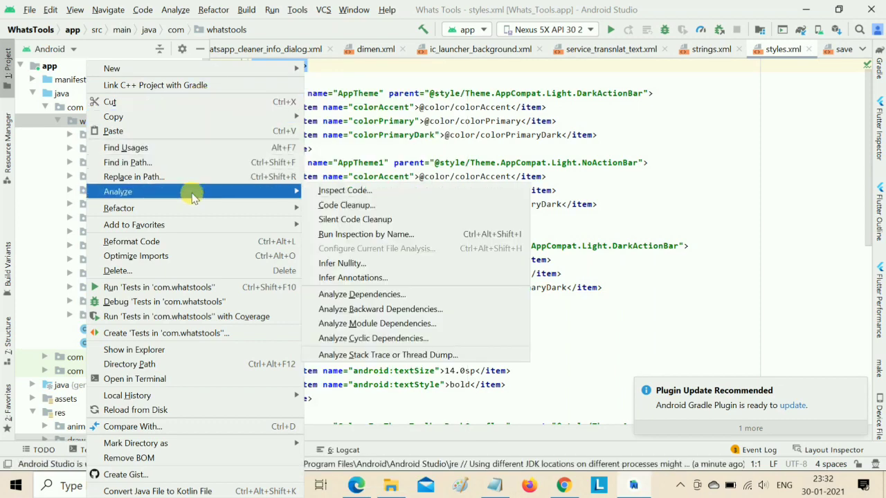
mouse_move(193, 210)
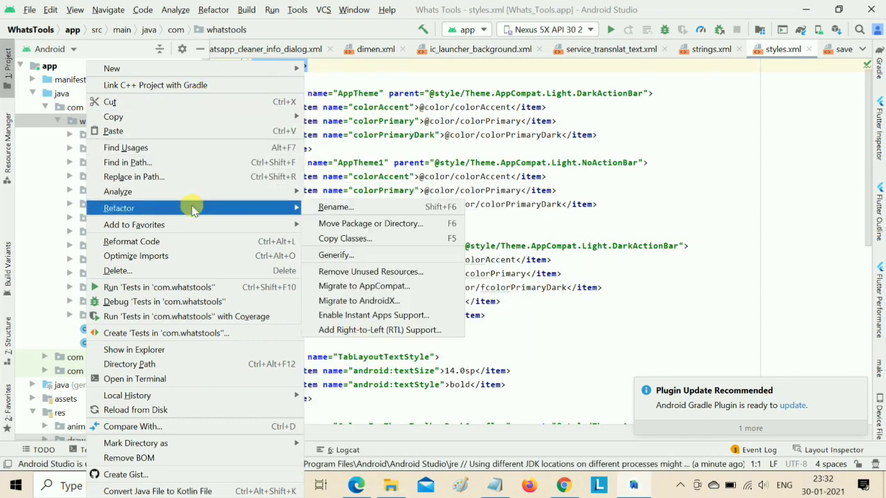
left_click(337, 210)
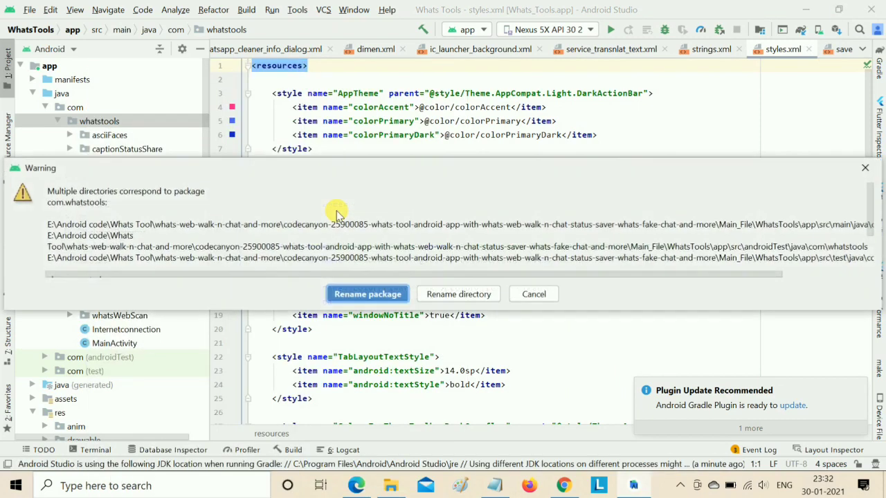
left_click(368, 294)
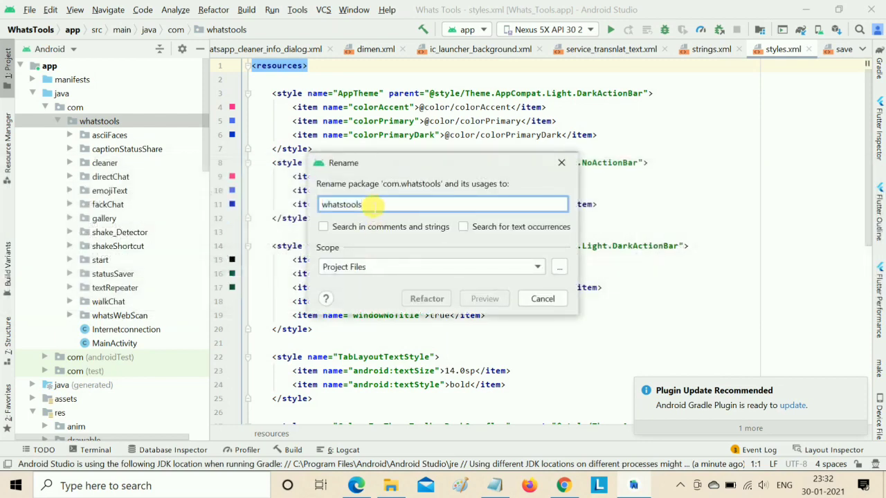
type("fun")
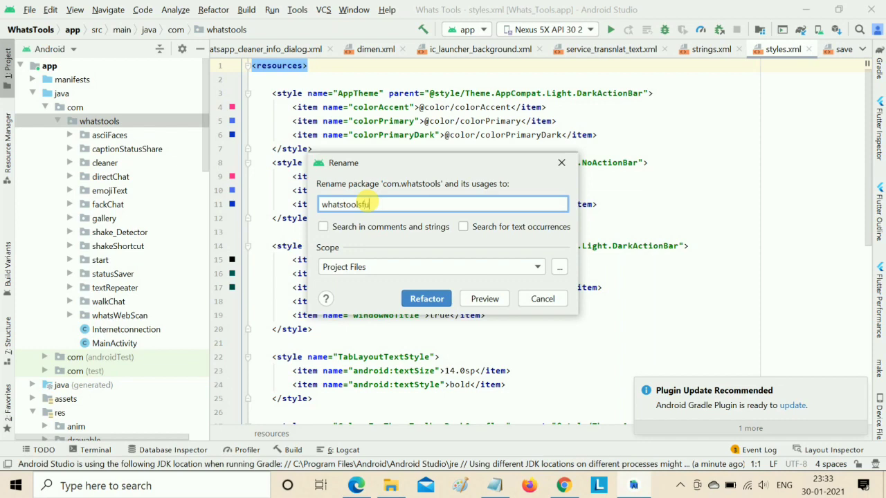
left_click(429, 300)
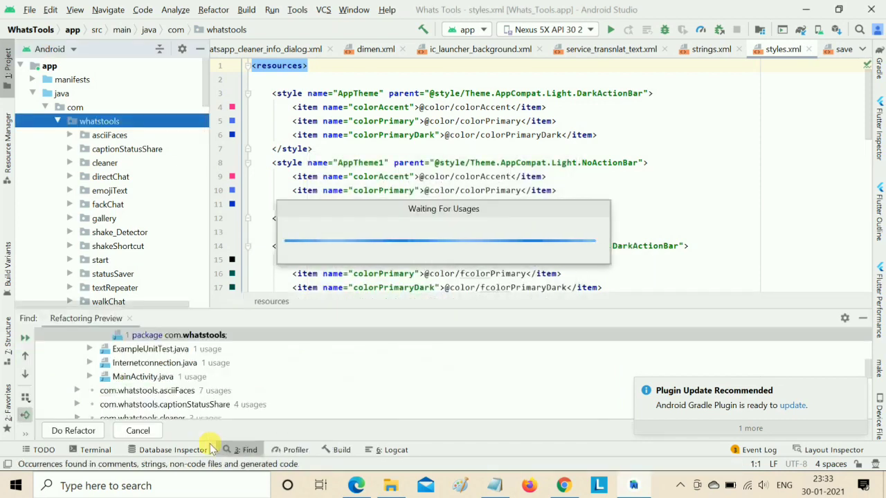
left_click(66, 431)
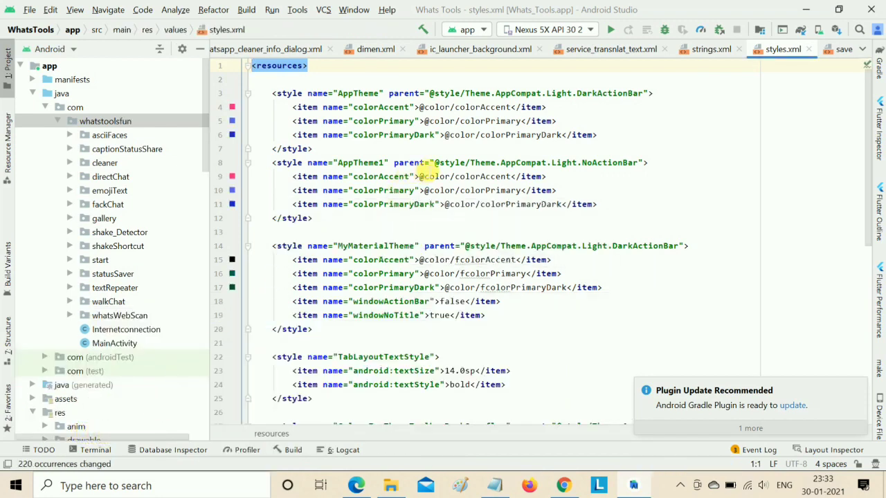
Step: Open AndroidManifest.xml under manifests and select its package name com.whatstoolsfun to copy
double_click(65, 79)
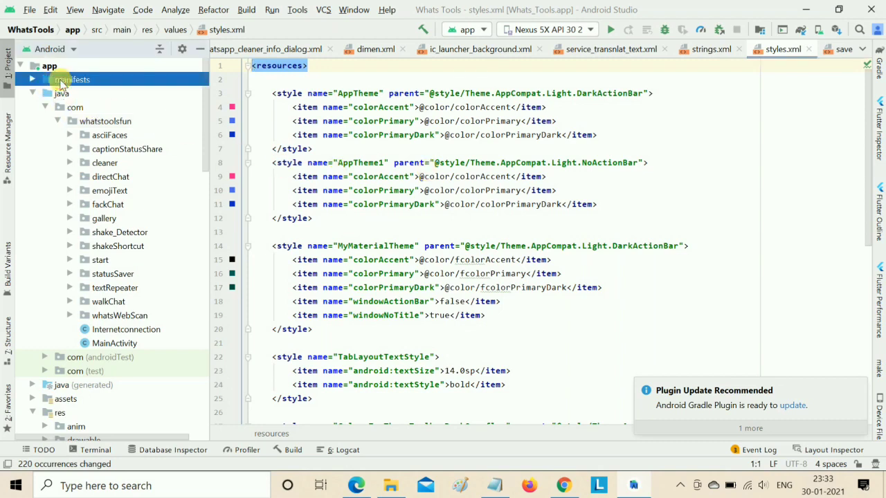
double_click(104, 93)
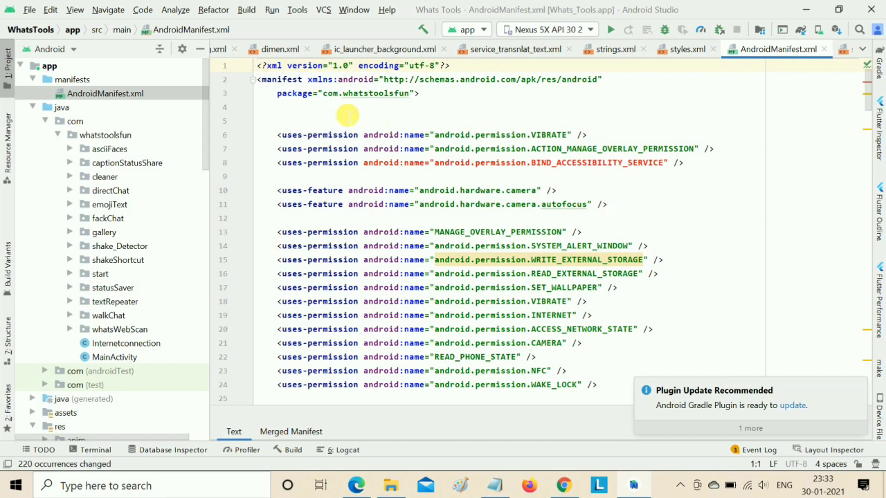
left_click_drag(323, 95, 418, 97)
key("ctrl+c")
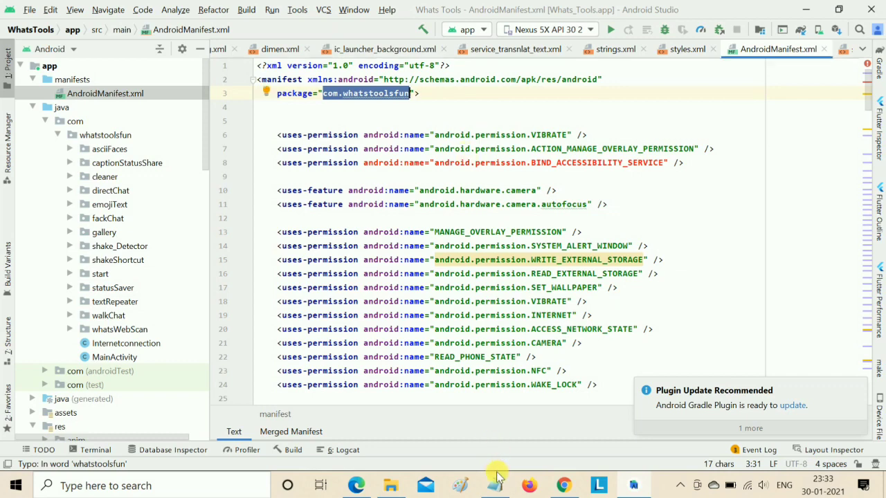
Step: In Notepad, paste com.whatstoolsfun on a new line below the INTERNAL_SYSTEM_WINDOW permission line
mouse_move(497, 478)
left_click(498, 441)
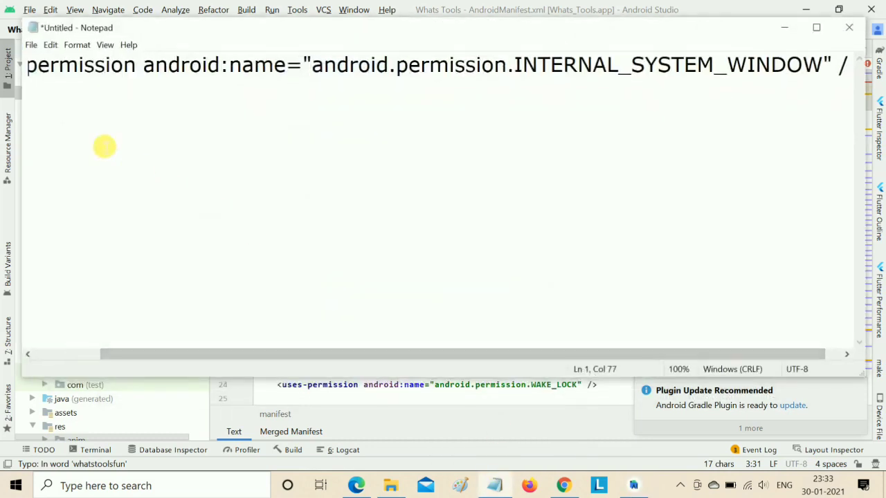
left_click(38, 95)
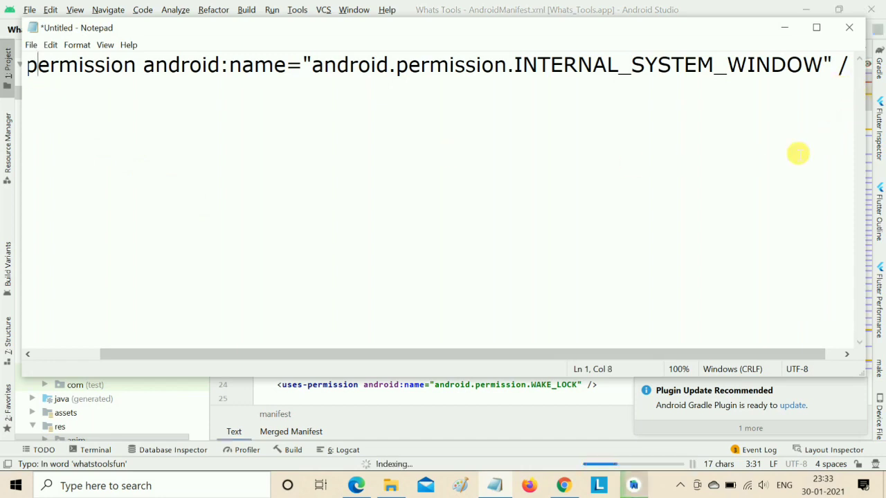
left_click_drag(594, 355, 610, 355)
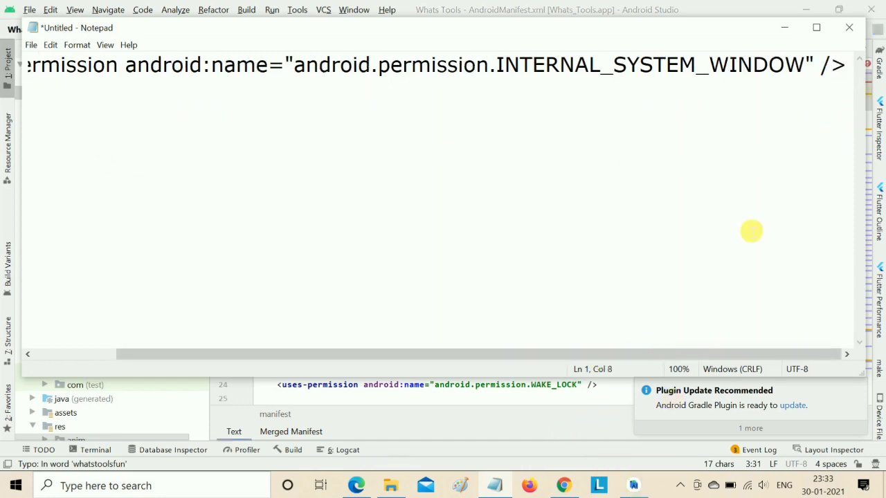
key("Return")
key("Return")
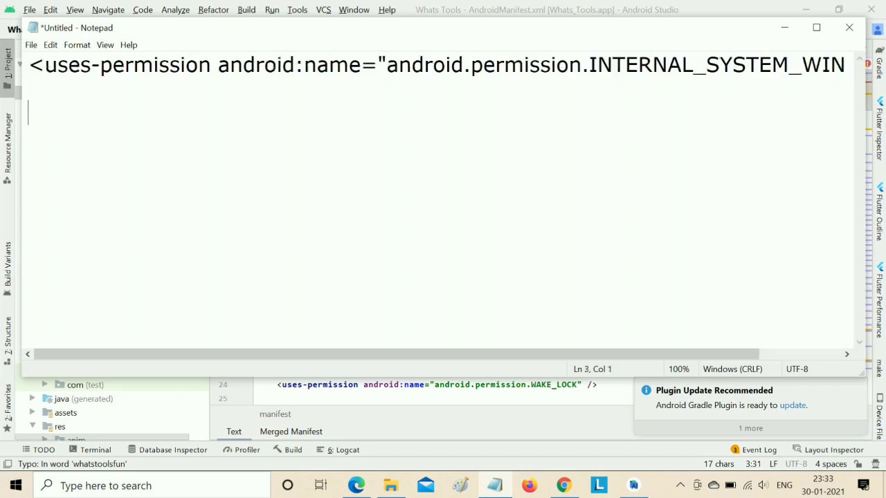
key("ctrl+v")
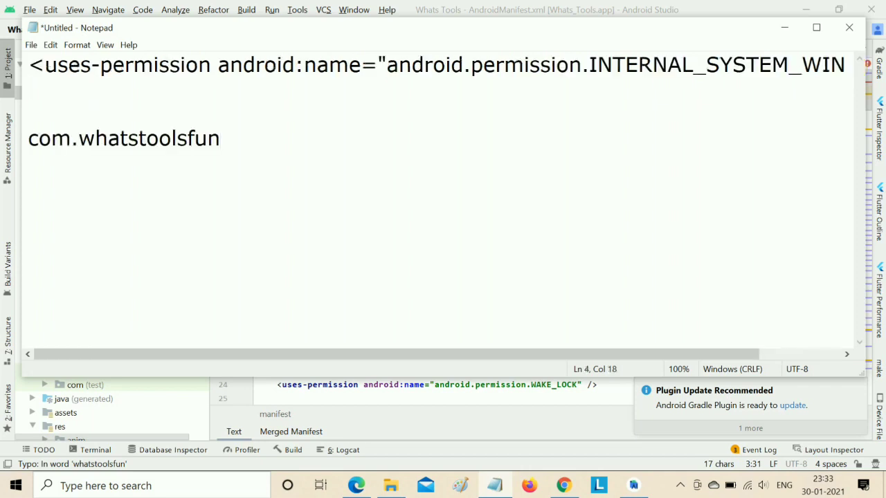
Step: Select the permission line to copy, minimize Notepad, and place the caret on manifest line 5
left_click(29, 64)
left_click(34, 99, "shift")
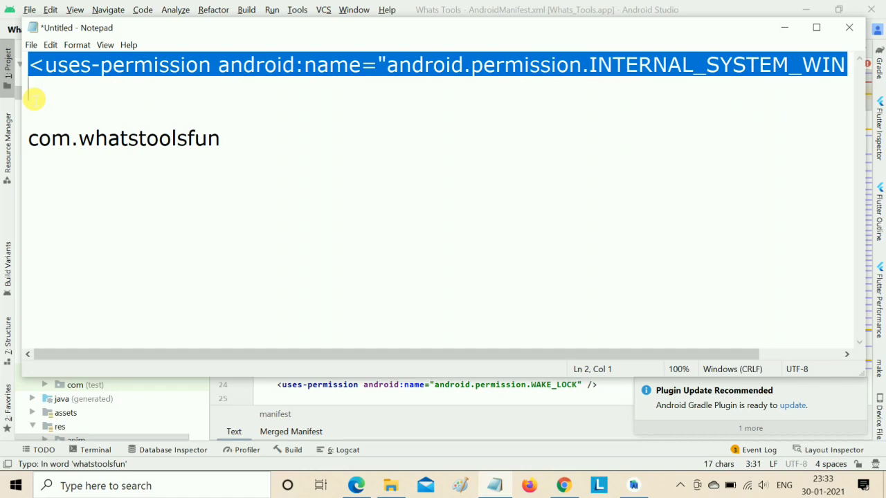
left_click(783, 28)
left_click(348, 128)
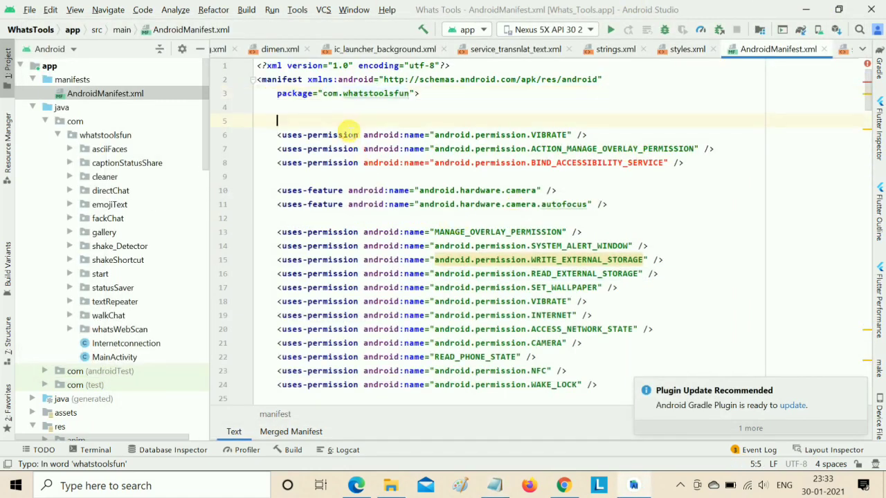
Step: Paste the INTERNAL_SYSTEM_WINDOW uses-permission into the manifest, removing the leftover blank line
type("<uses-permission android:name=\"android.permission.INTERNAL_SYSTEM_WINDOW\" />")
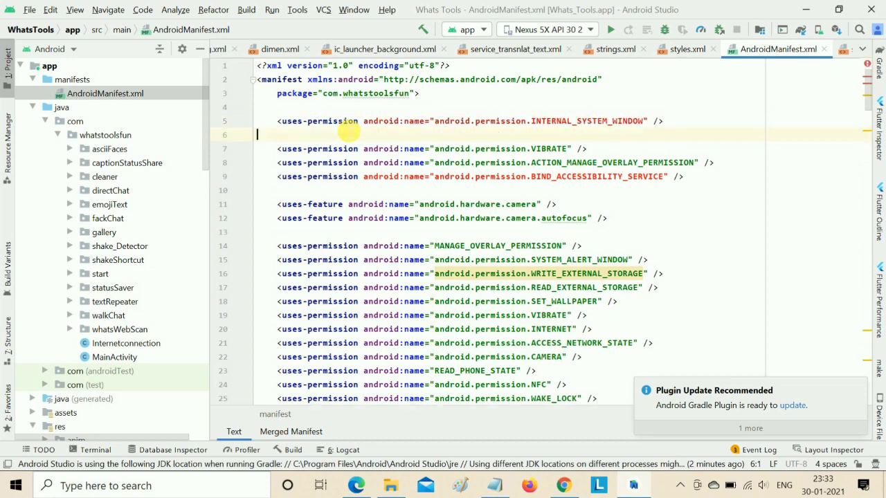
key("BackSpace")
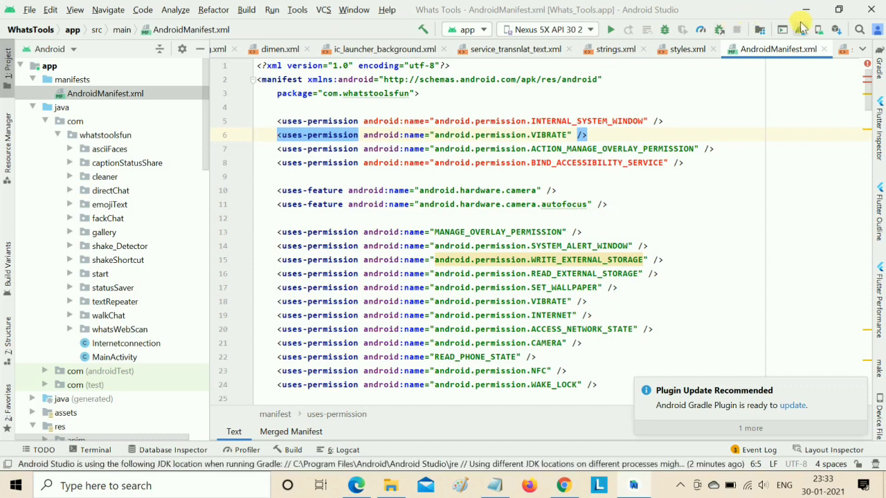
left_click(505, 121)
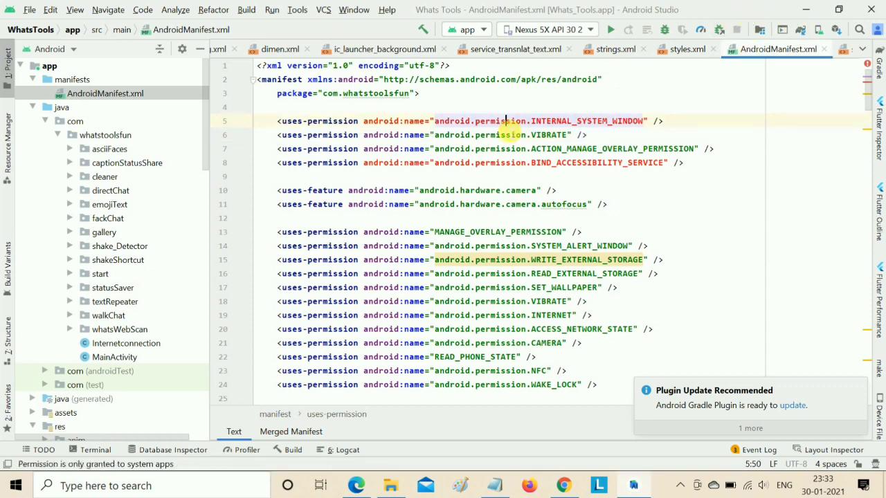
left_click(268, 120)
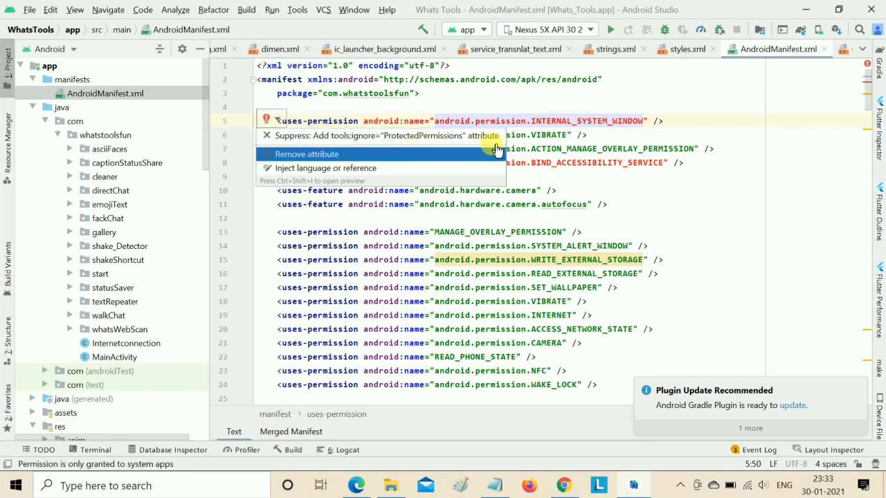
left_click(796, 112)
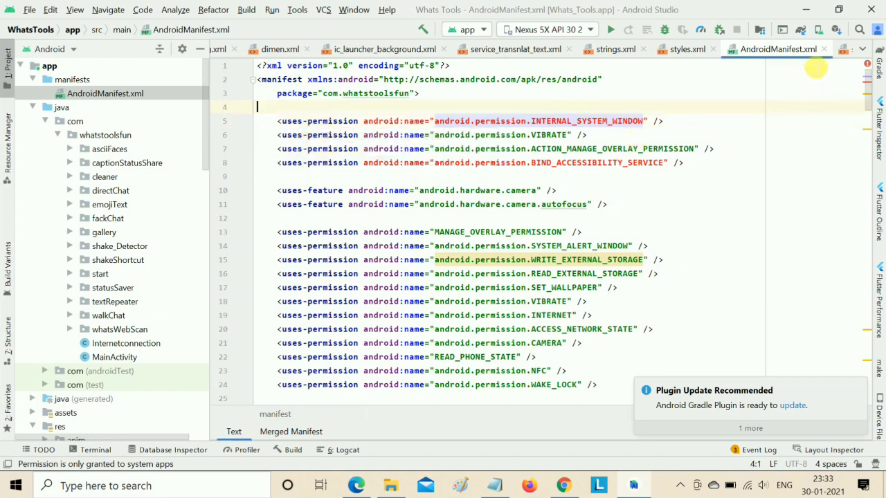
Step: Resync the project with Gradle, dismiss the proxy prompt, and minimize Android Studio
left_click(800, 28)
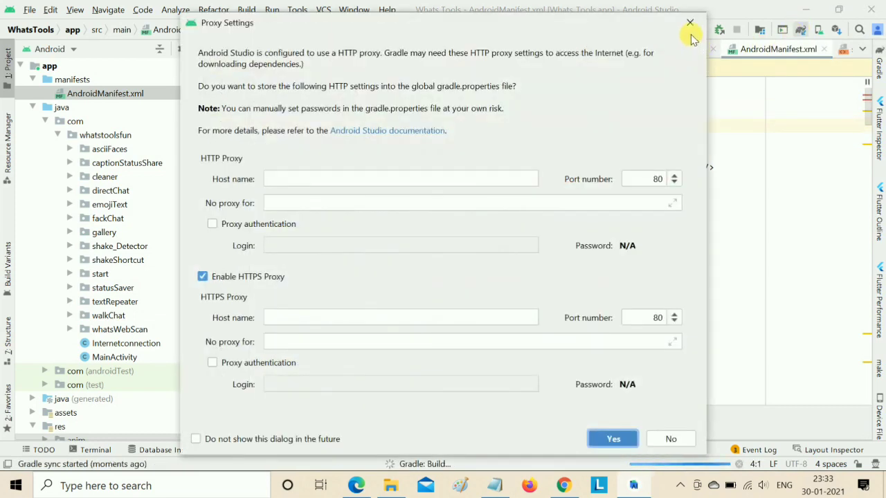
key("Return")
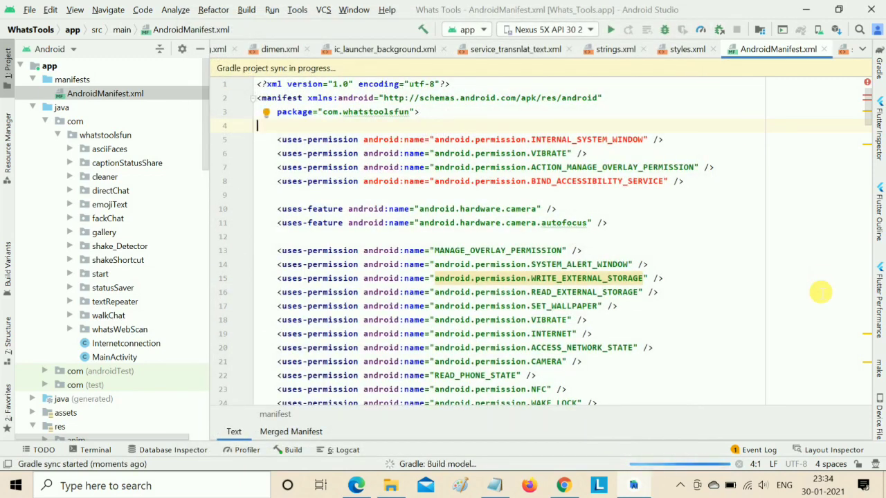
scroll(783, 362, "down", 2)
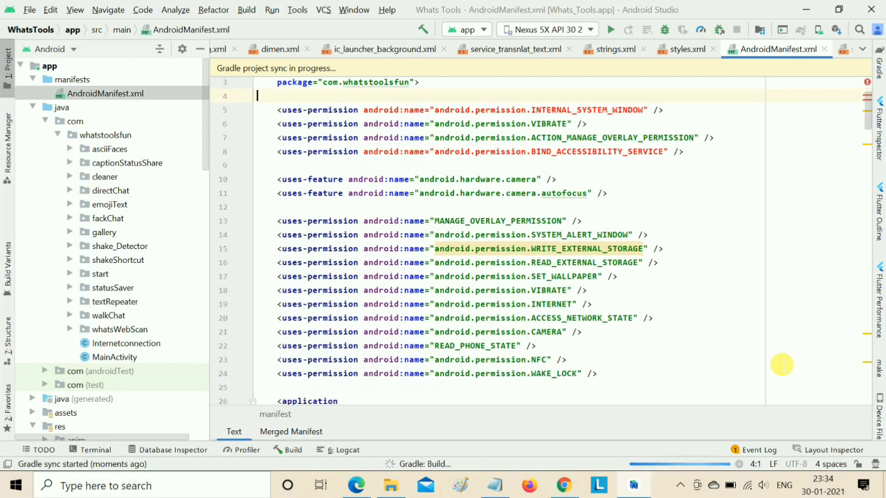
scroll(778, 361, "down", 3)
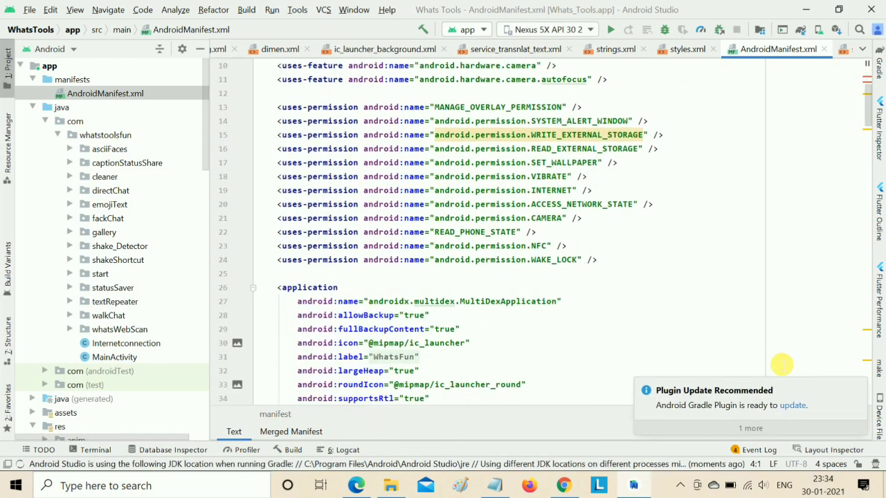
scroll(768, 363, "down", 2)
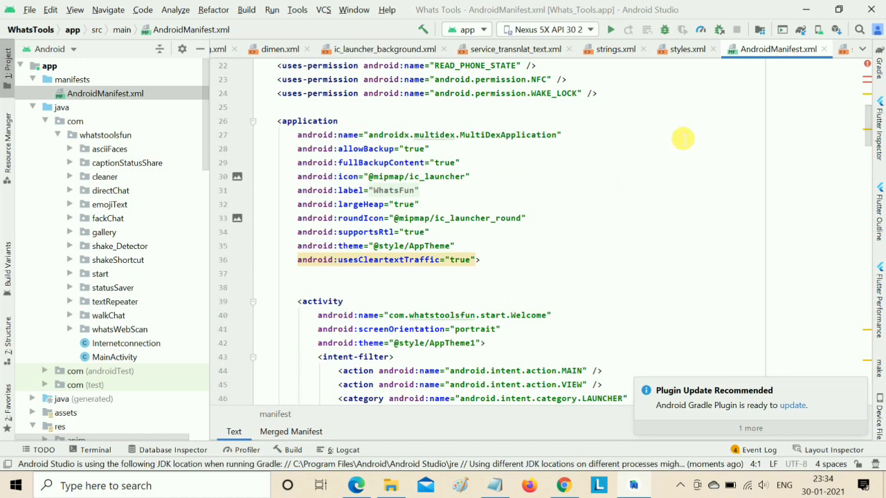
left_click(807, 10)
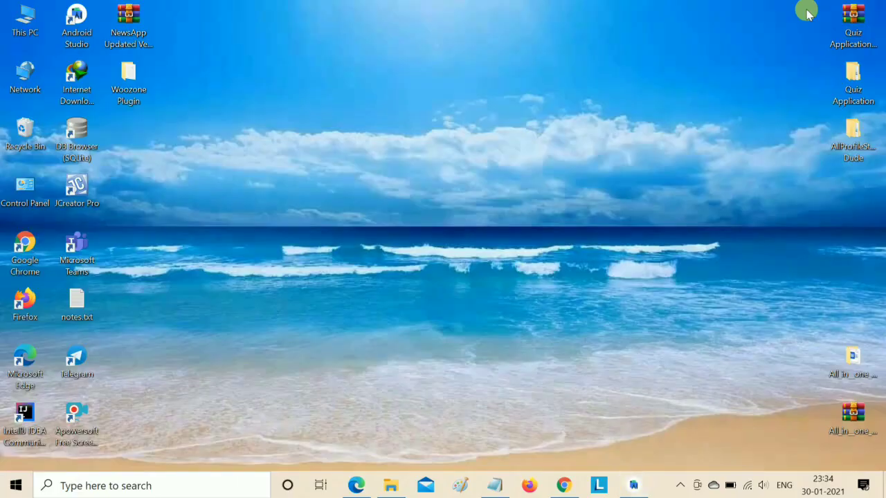
Step: Copy chatsfun.png from This PC > Pictures > Saved Pictures, then close Explorer
double_click(38, 28)
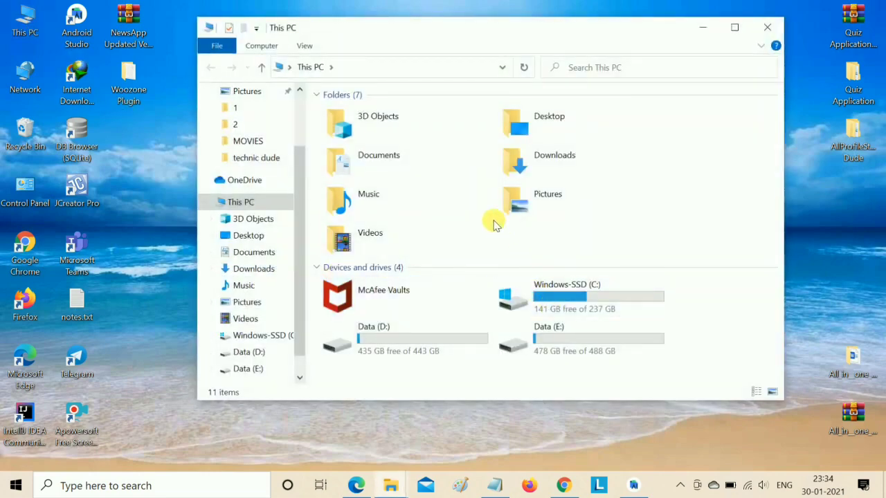
double_click(549, 198)
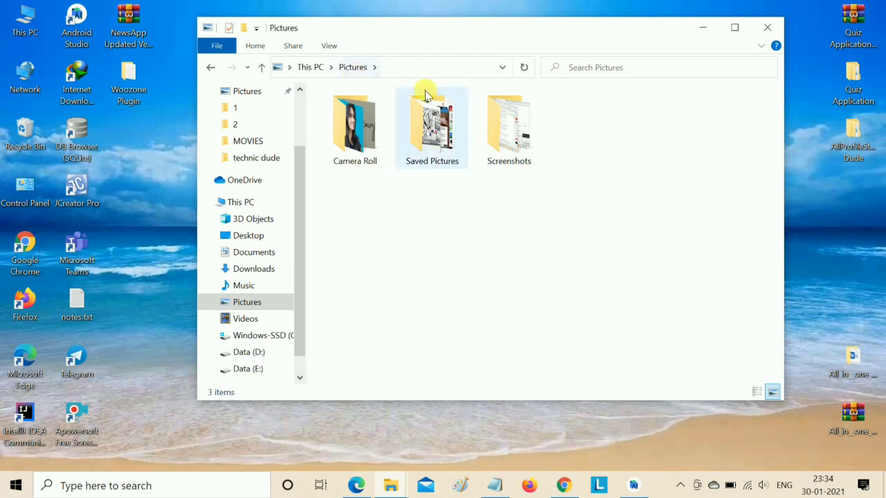
double_click(429, 127)
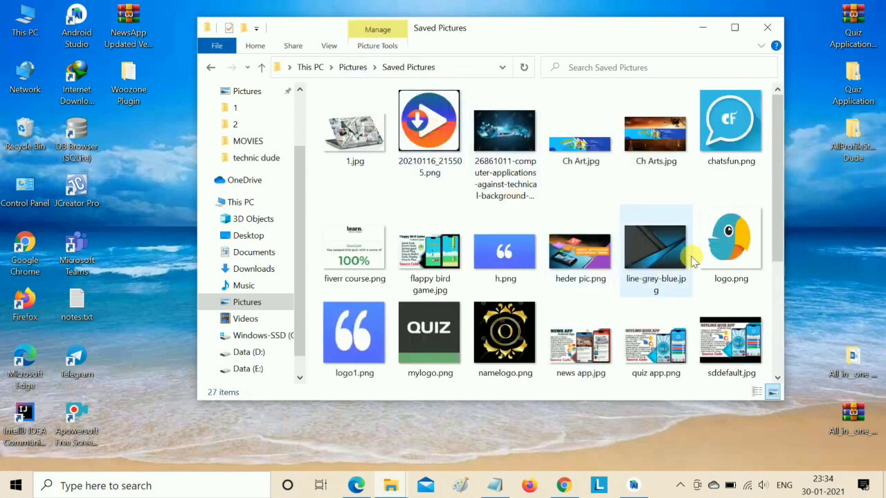
left_click(745, 141)
right_click(746, 141)
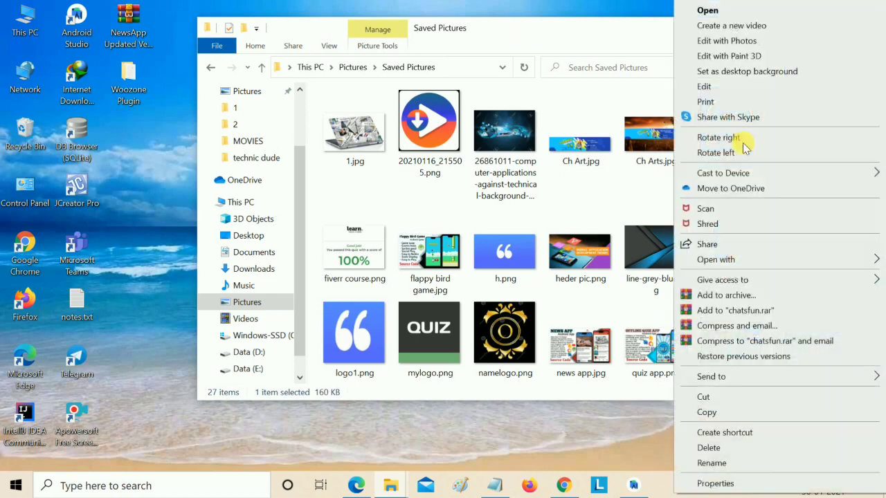
left_click(741, 411)
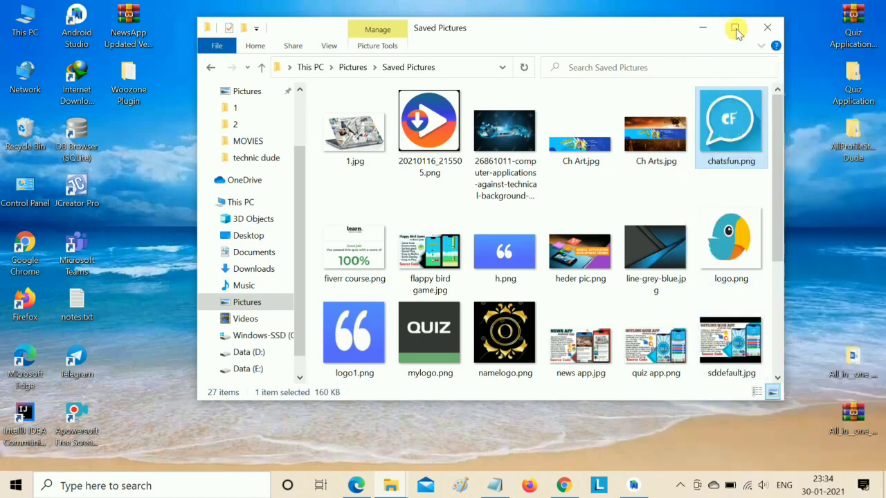
left_click(765, 28)
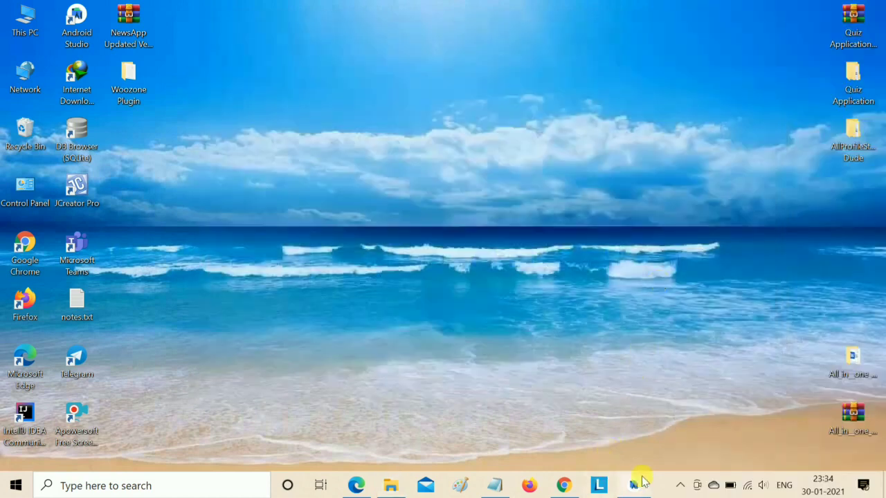
Step: Paste chatsfun.png into res/drawable, choosing the drawable-xxhdpi destination folder
mouse_move(601, 480)
left_click(644, 438)
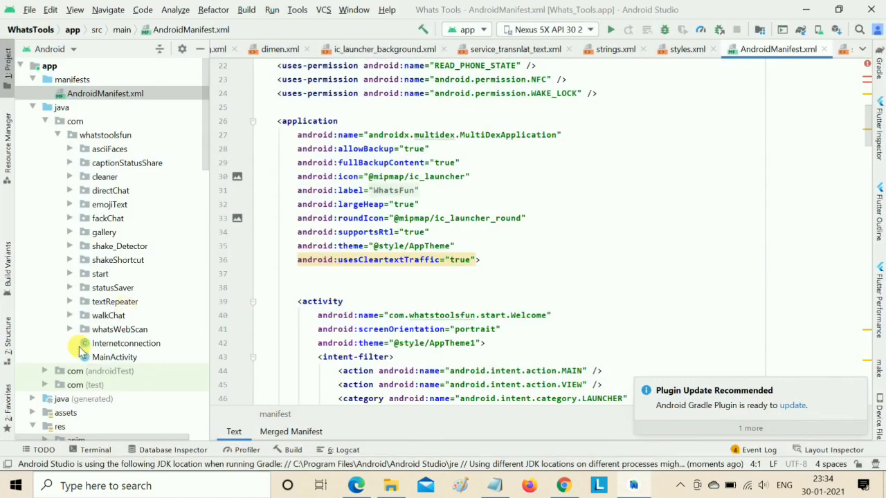
scroll(103, 242, "down", 6)
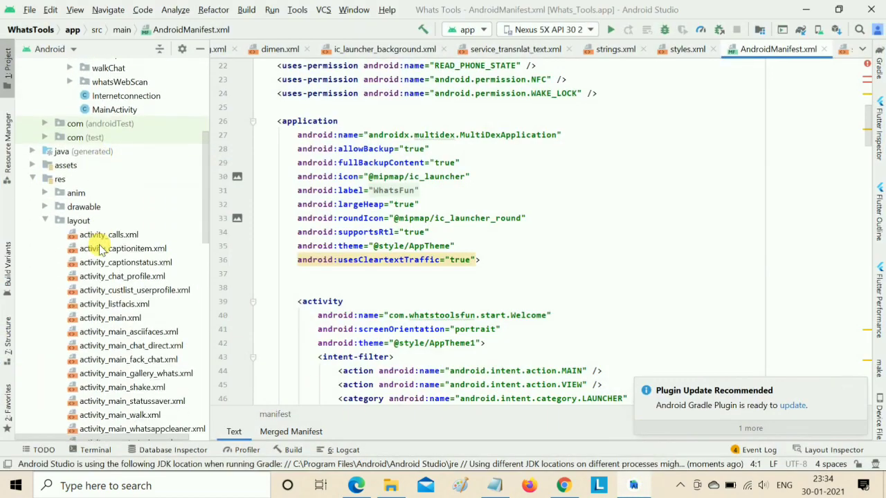
left_click(45, 204)
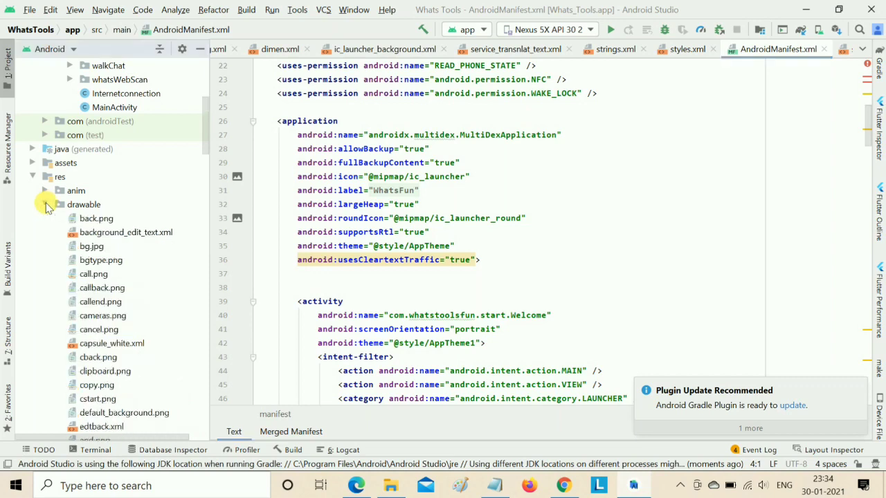
right_click(94, 205)
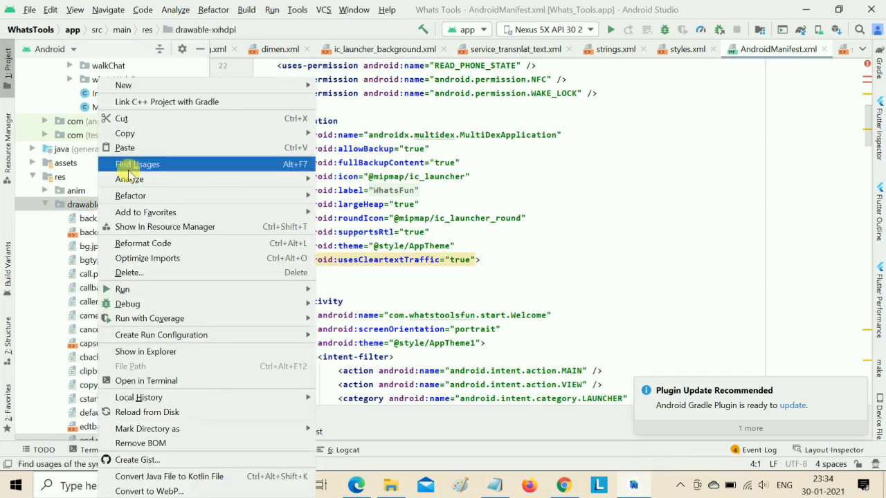
mouse_move(132, 198)
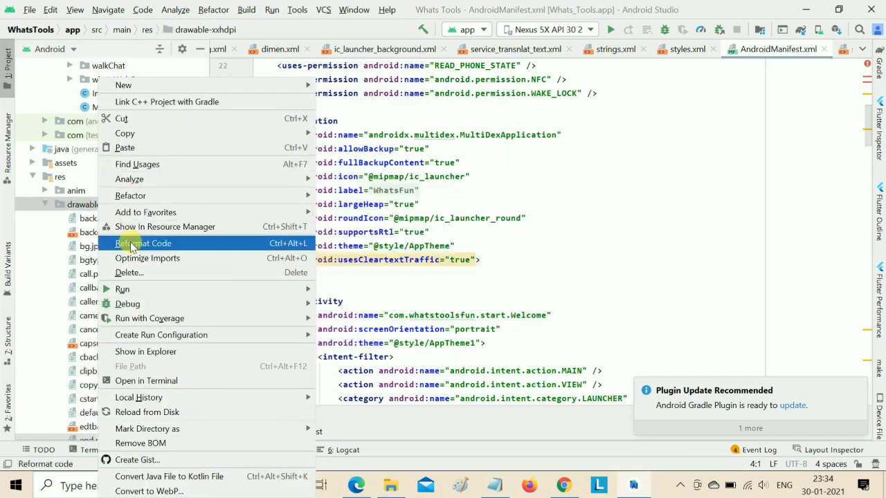
left_click(131, 147)
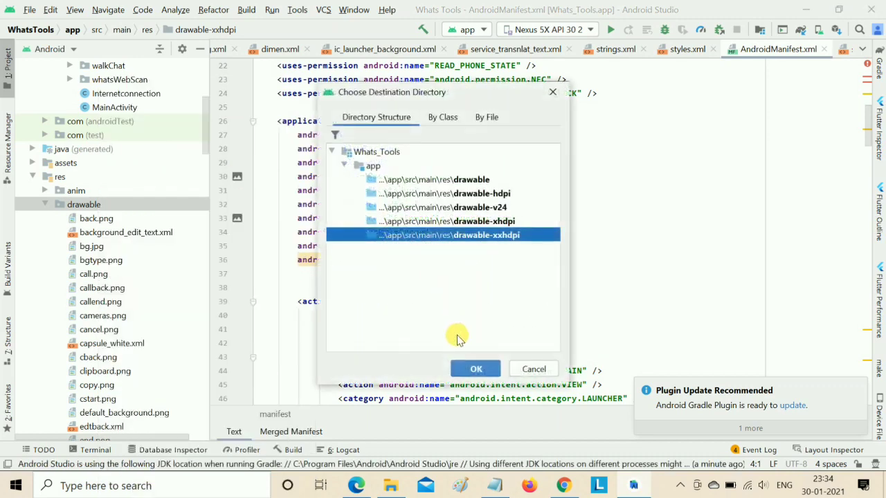
left_click(470, 366)
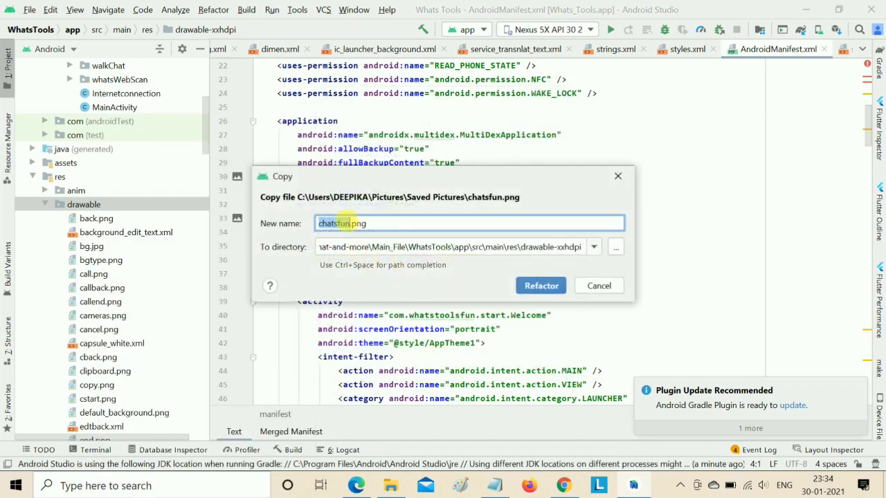
left_click(534, 285)
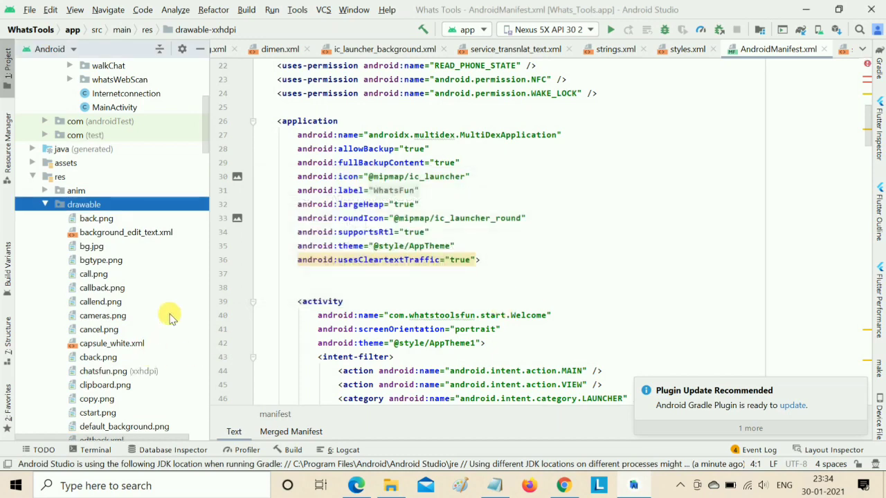
Step: Preview the 512x512 chatsfun.png image, then reopen AndroidManifest.xml
double_click(116, 370)
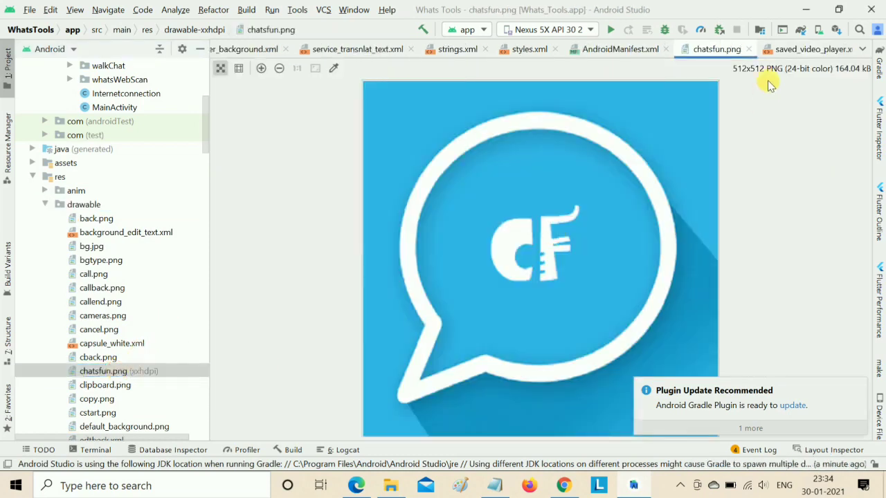
scroll(146, 282, "up", 6)
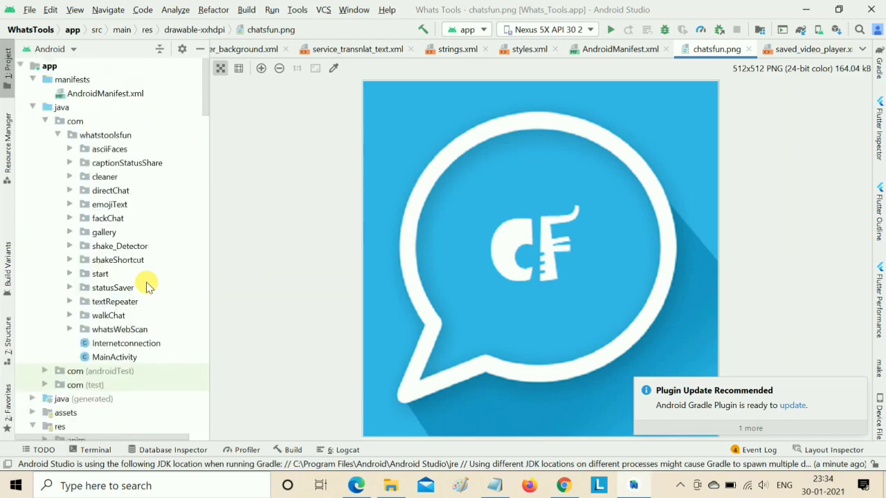
double_click(111, 96)
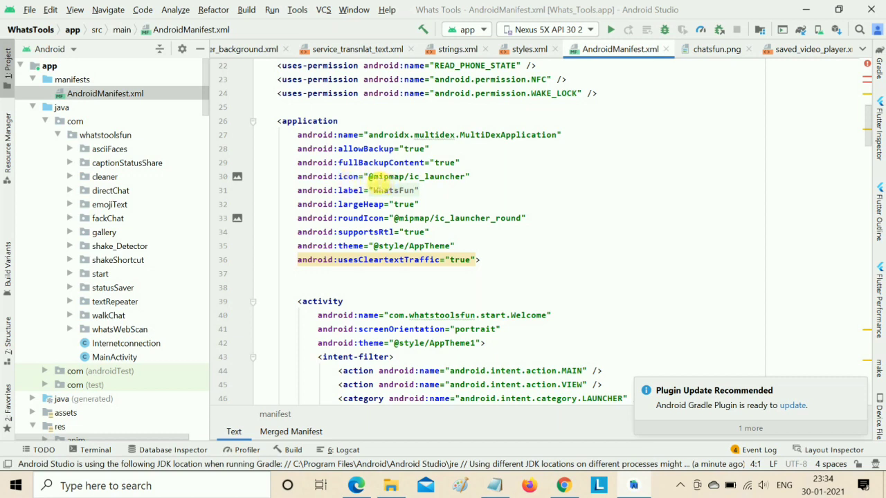
left_click_drag(370, 176, 462, 177)
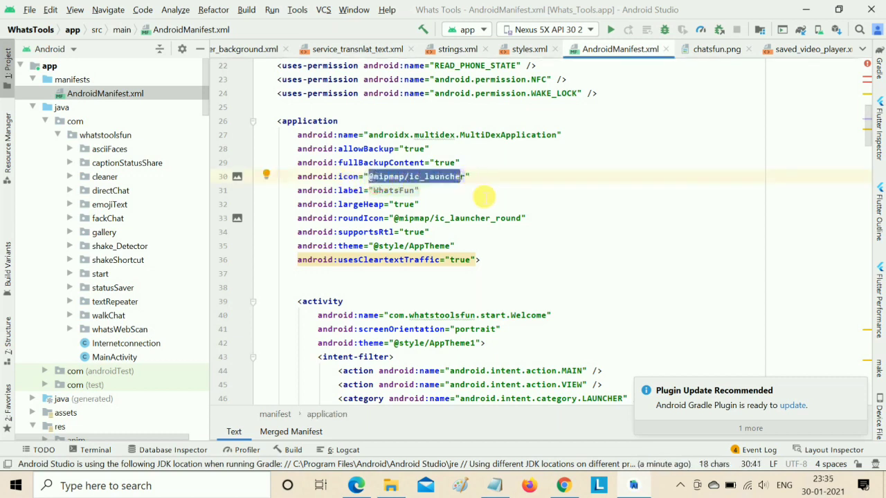
key("BackSpace")
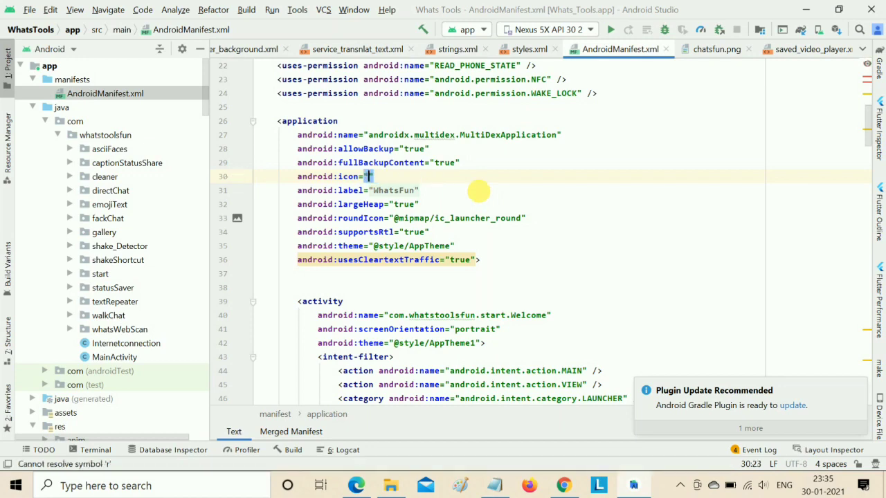
type("cha")
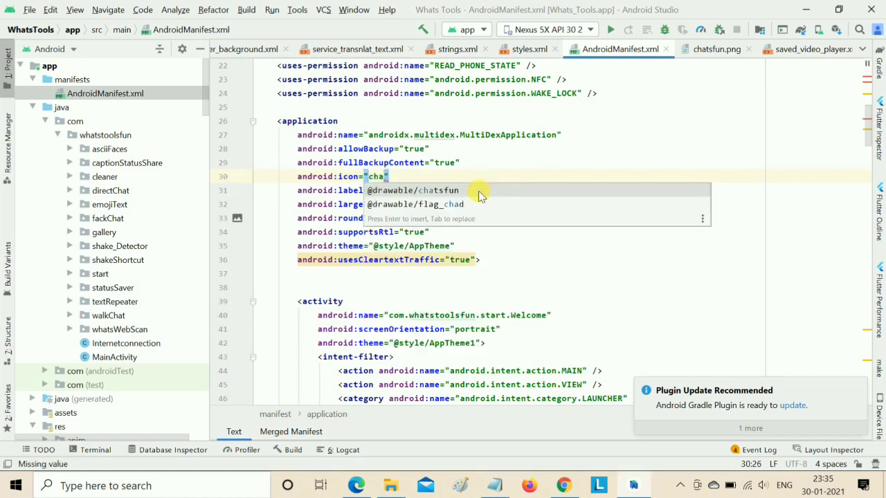
key("Down")
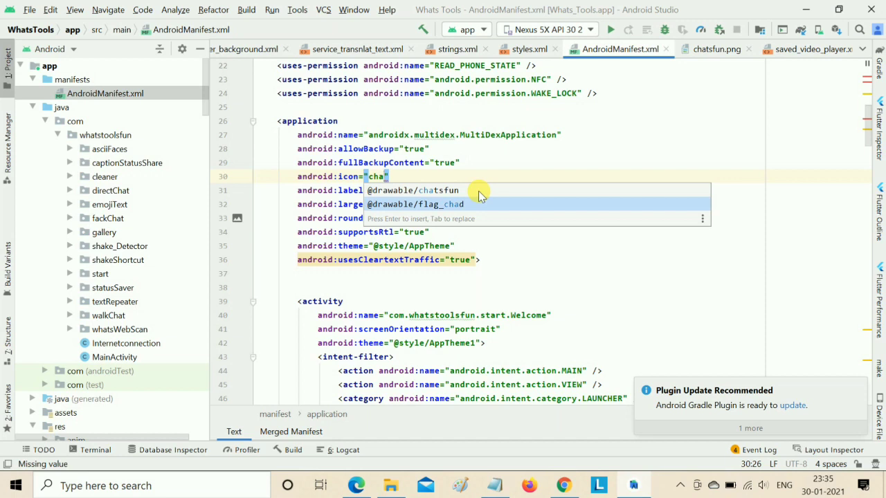
key("Up")
key("Return")
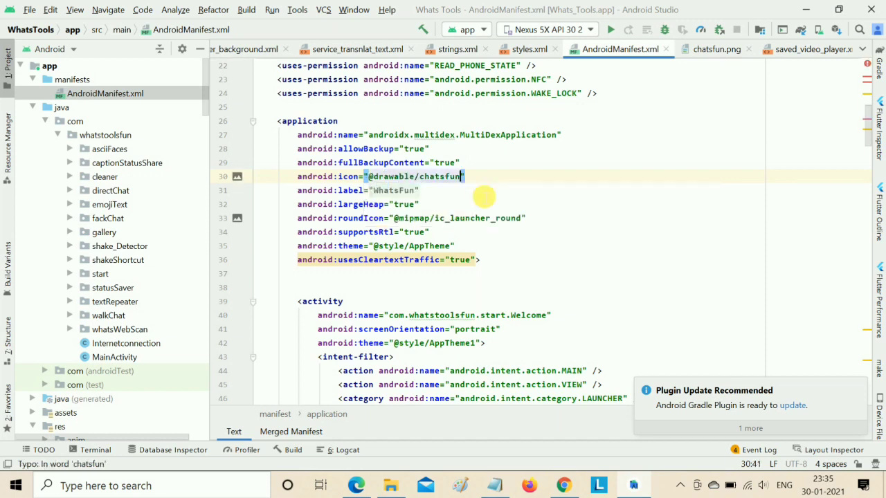
left_click(802, 31)
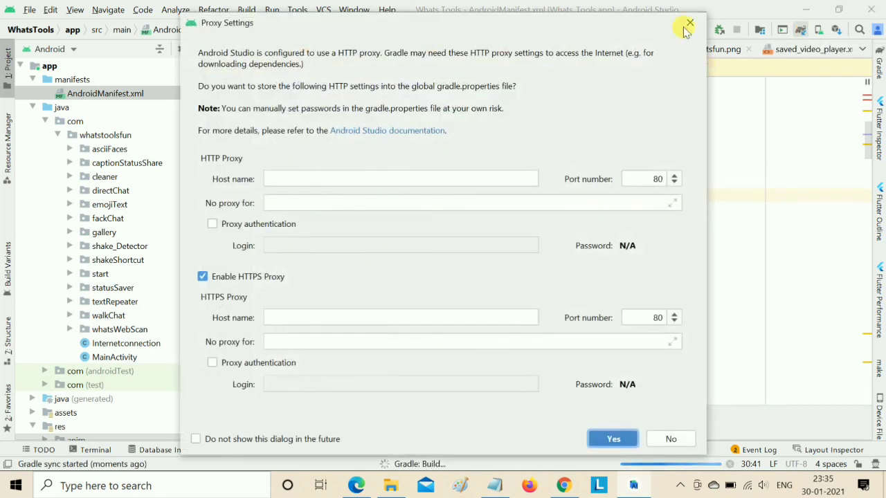
left_click(687, 22)
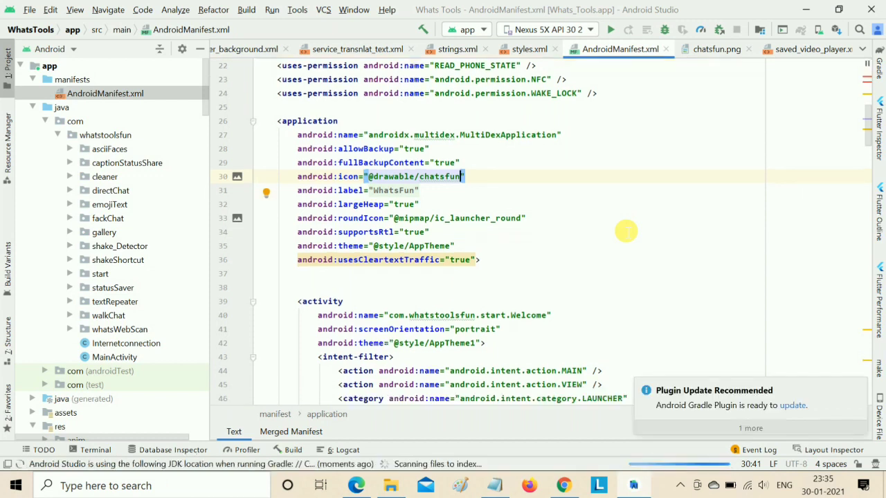
Step: Open the app module's build.gradle from the Gradle Scripts group
left_click(57, 47)
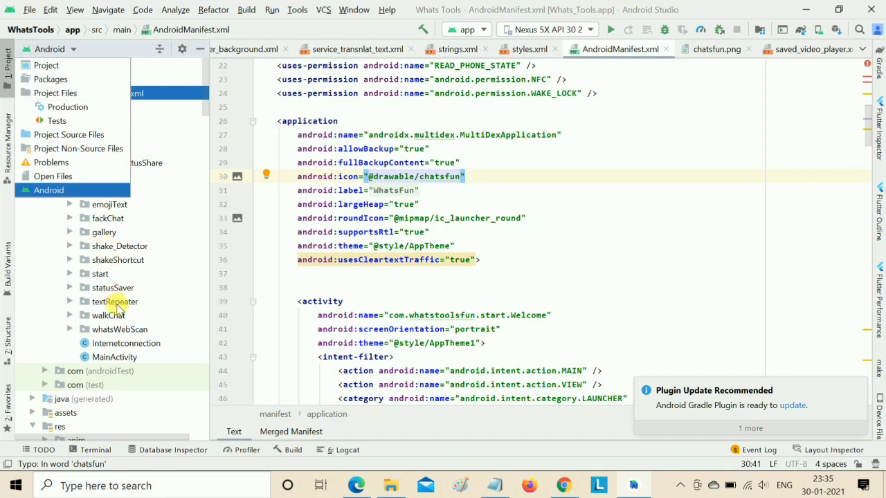
scroll(117, 308, "down", 5)
scroll(117, 307, "down", 15)
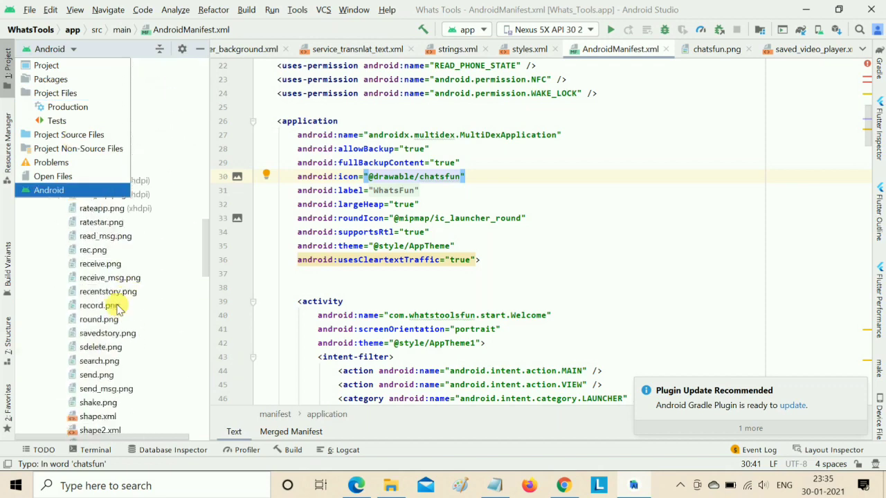
scroll(117, 307, "down", 20)
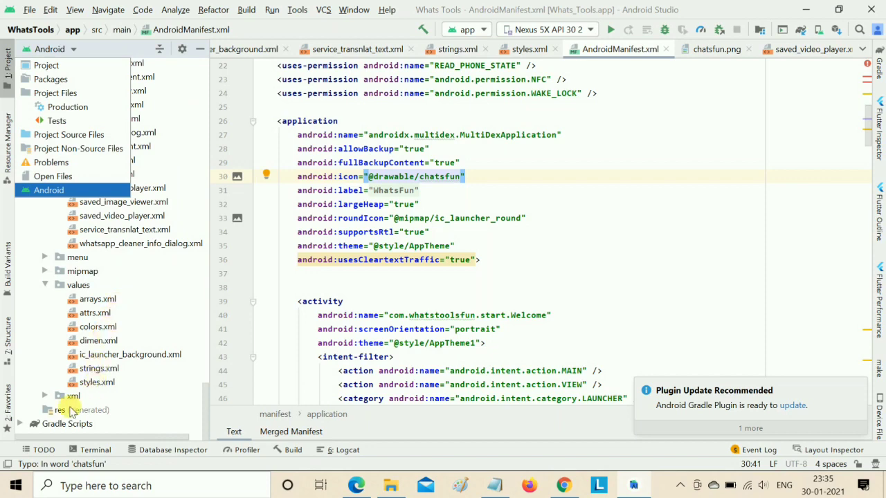
left_click(20, 423)
scroll(76, 390, "down", 3)
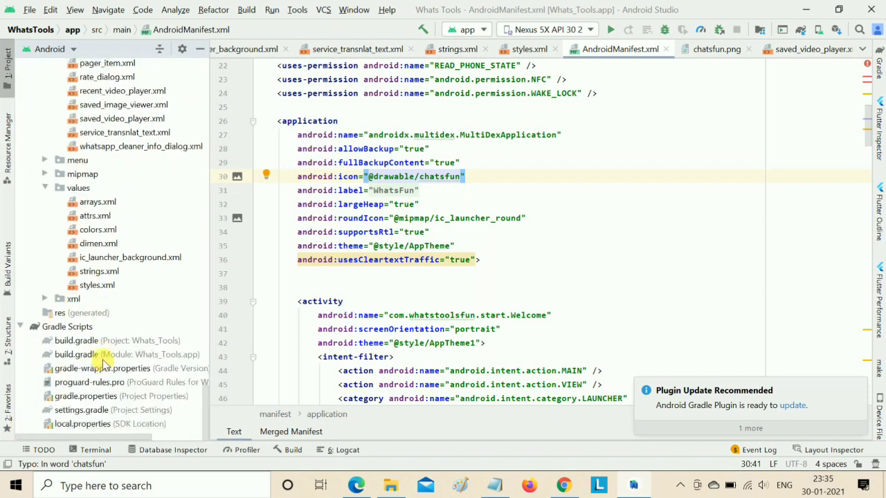
double_click(98, 354)
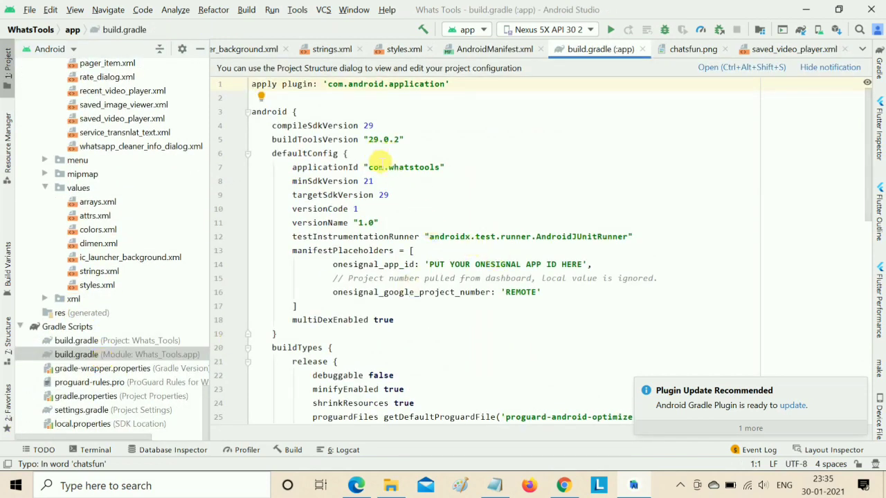
Step: Copy the package name com.whatstoolsfun from the Notepad notes
mouse_move(493, 482)
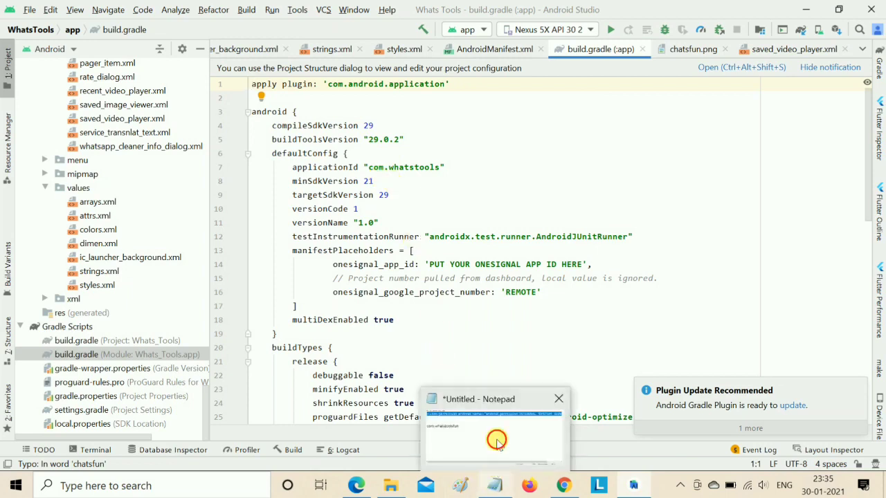
left_click(496, 439)
left_click_drag(33, 139, 272, 139)
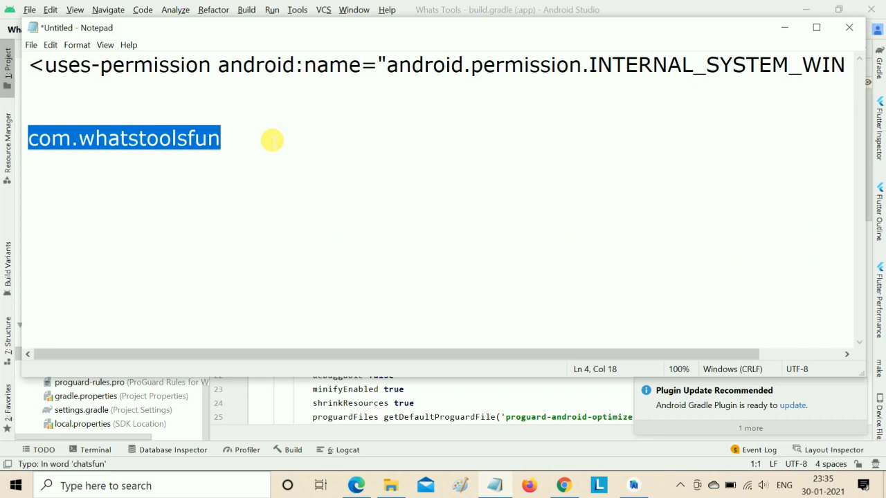
left_click(786, 29)
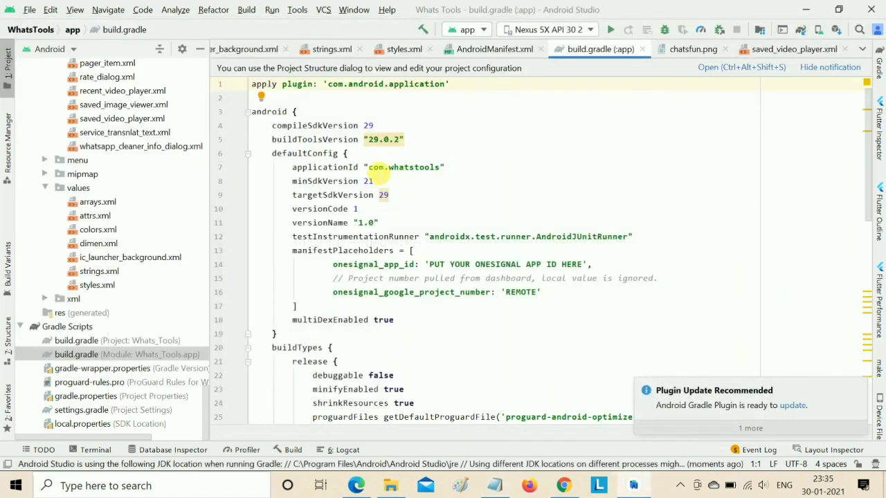
Step: Change applicationId to "com.whatstoolsfun" and sync, dismissing the proxy prompt
left_click_drag(367, 168, 449, 168)
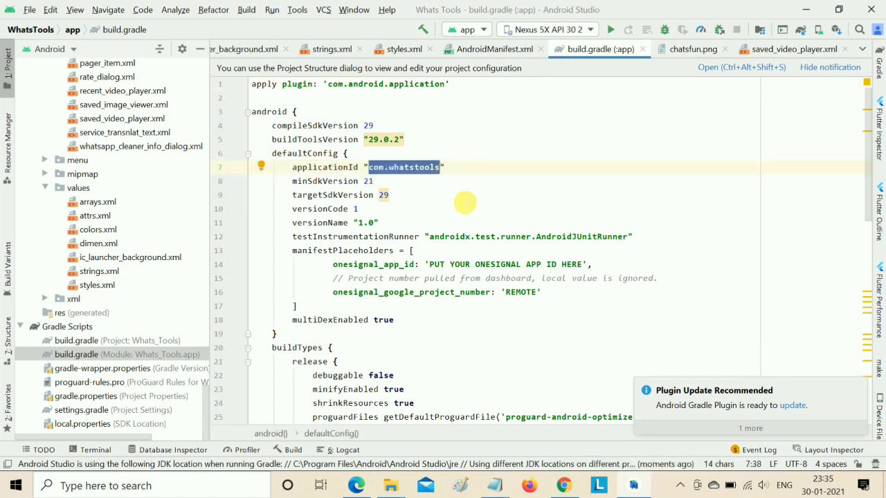
key("Right")
type("fun")
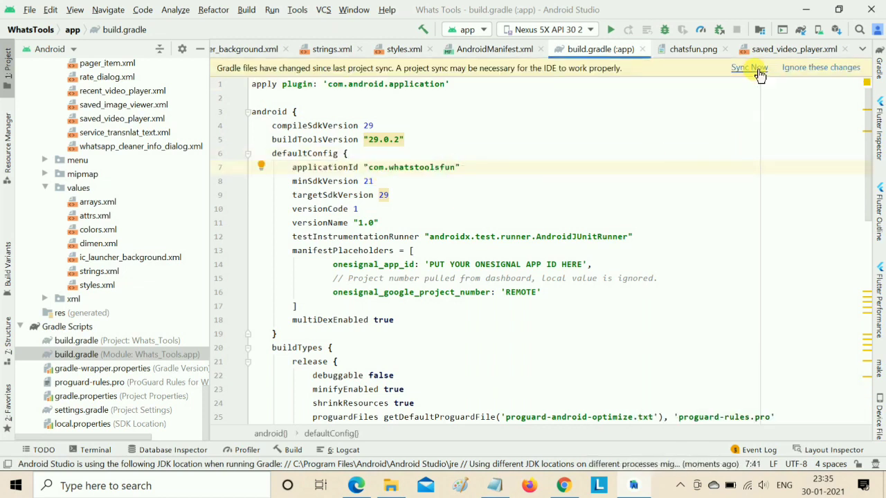
left_click(755, 69)
left_click(692, 31)
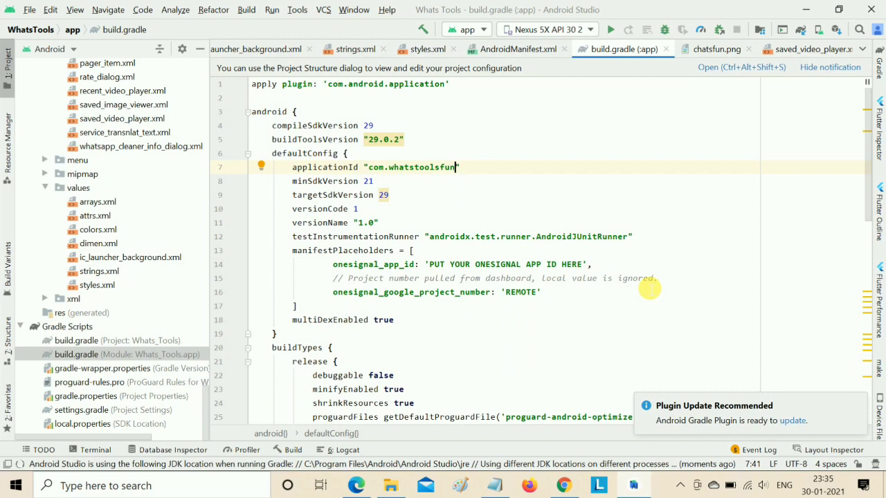
Step: Search the web for 'firebase' in a new Chrome tab
mouse_move(570, 489)
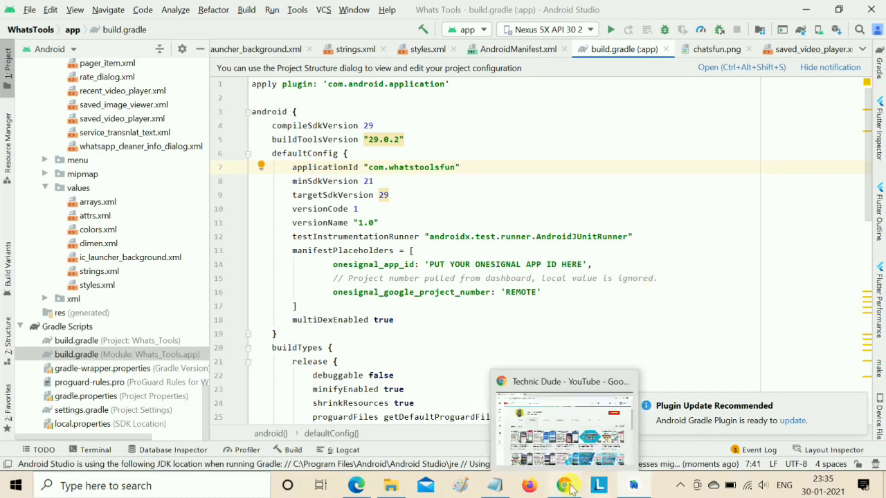
left_click(562, 429)
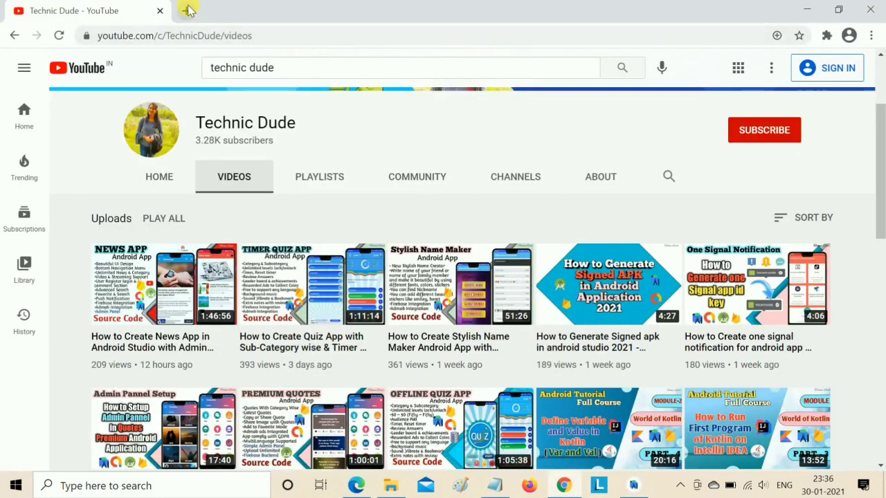
left_click(186, 10)
left_click(186, 34)
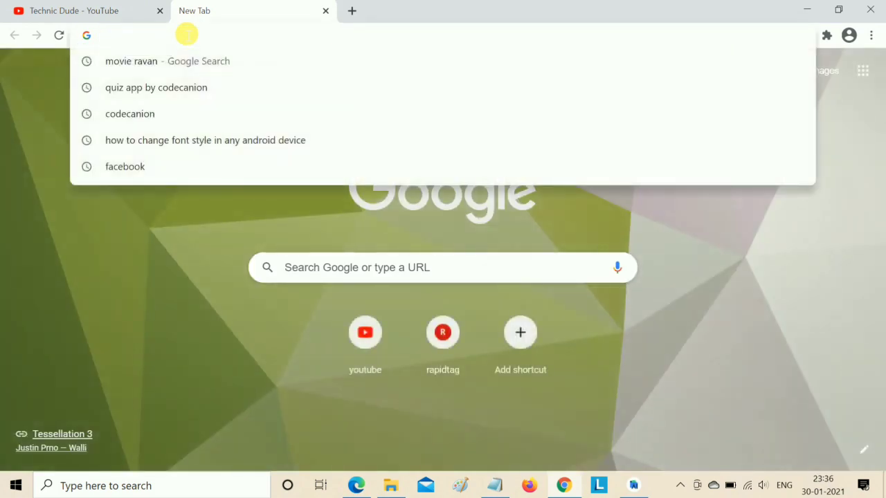
type("fireb")
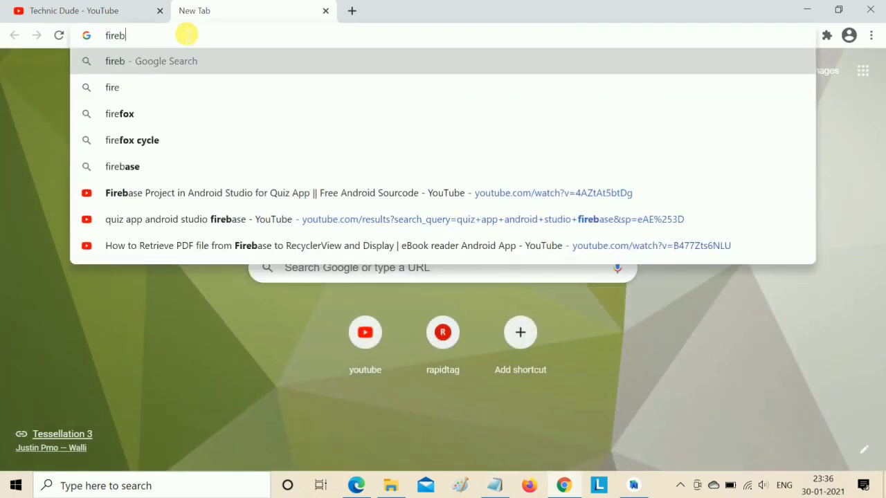
type("ase")
key("Return")
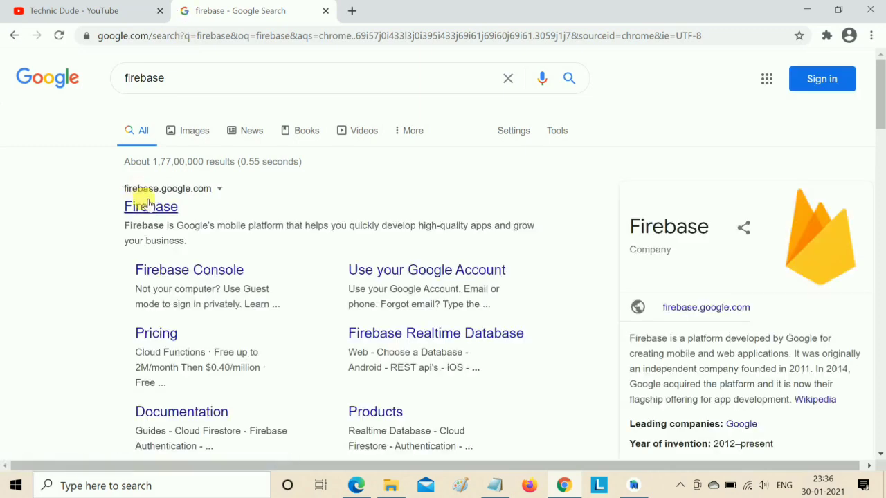
Step: Open firebase.google.com, sign in, and decline saving the password
left_click(150, 209)
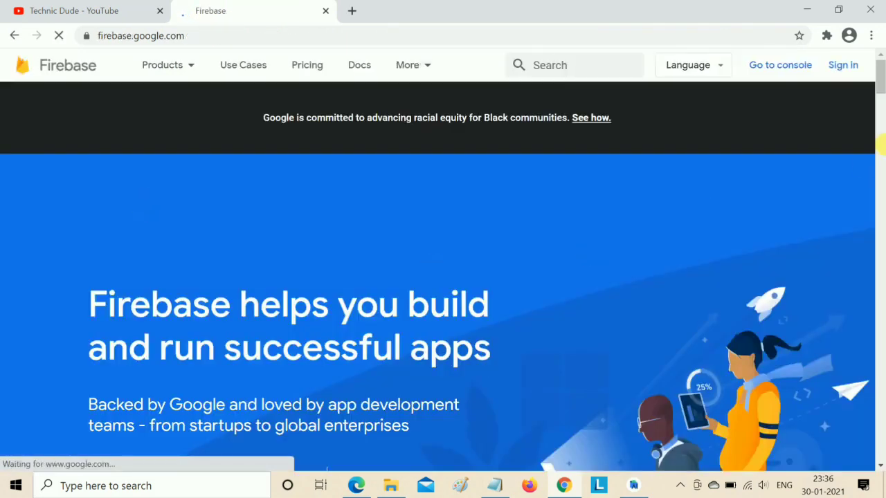
left_click(846, 71)
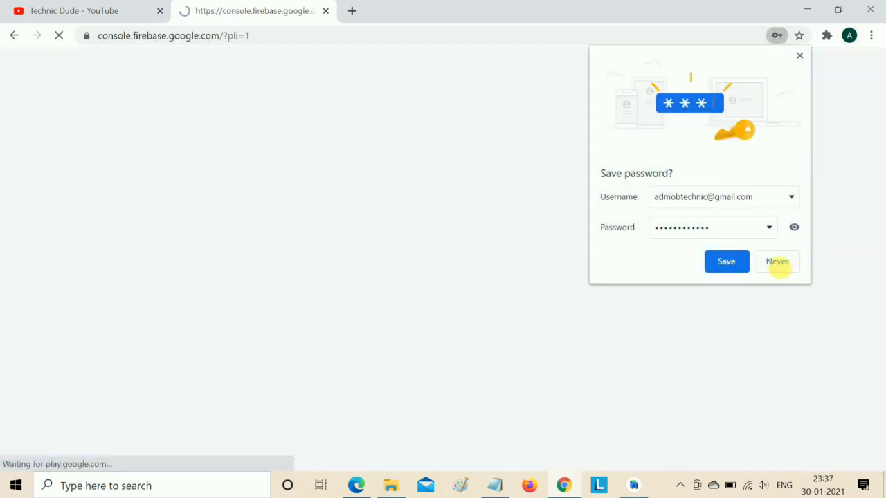
left_click(776, 262)
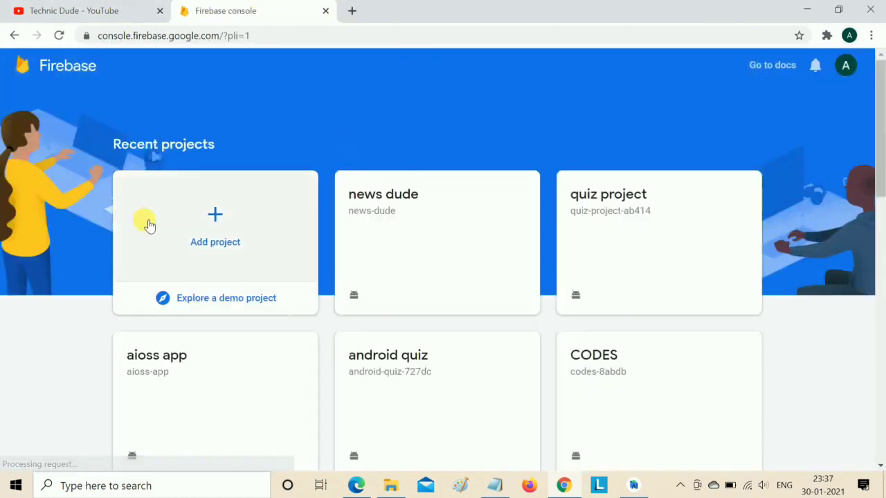
Step: Start a new Firebase project and name it 'whatstool', replacing 'chats tool'
left_click(207, 235)
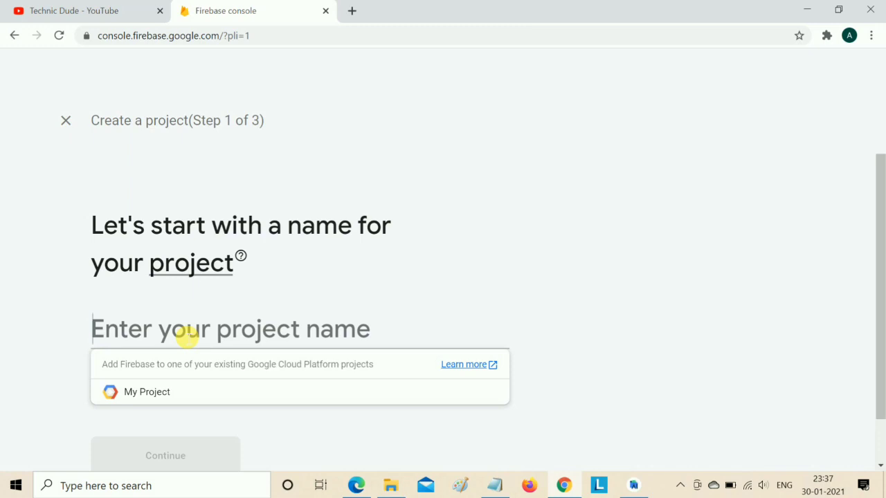
type("cha")
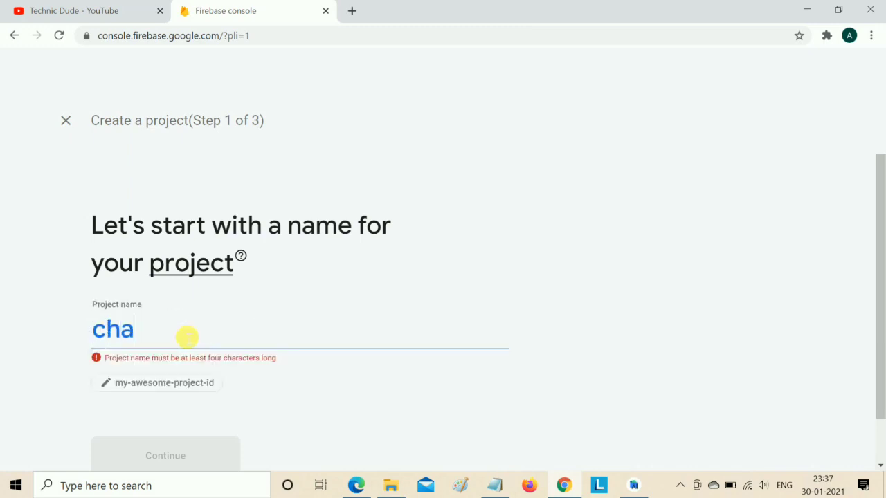
type("ts")
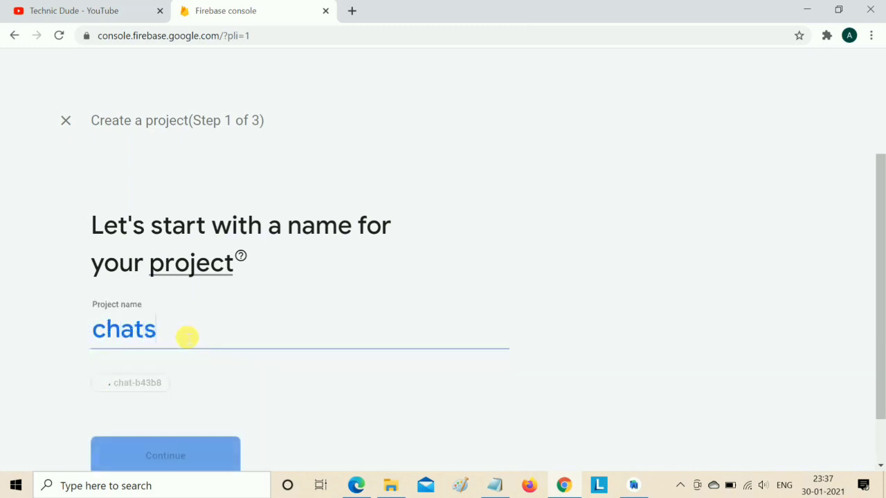
type(" tool")
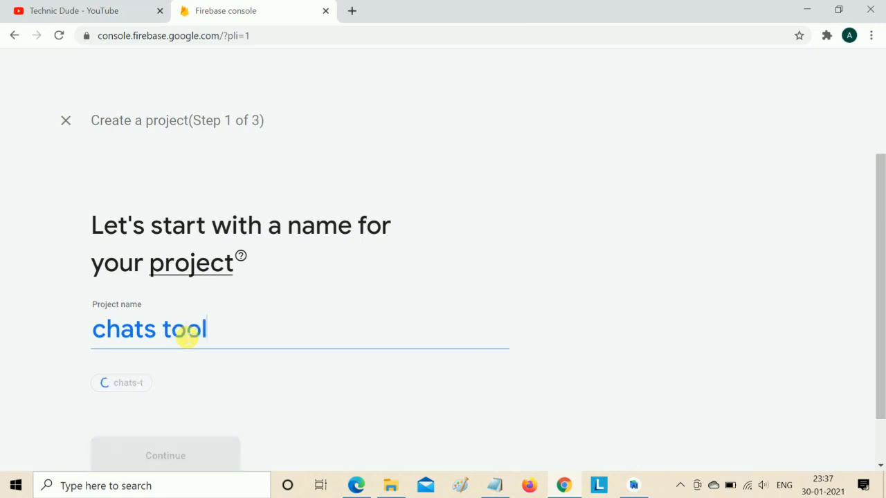
key("BackSpace")
key("BackSpace")
key("BackSpace")
key("BackSpace")
key("BackSpace")
key("BackSpace")
key("BackSpace")
key("BackSpace")
key("BackSpace")
key("BackSpace")
type("w")
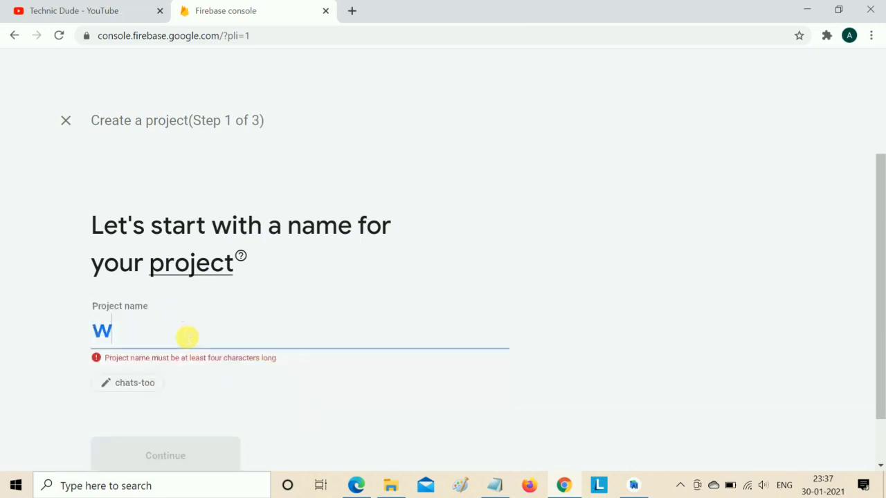
type("hat")
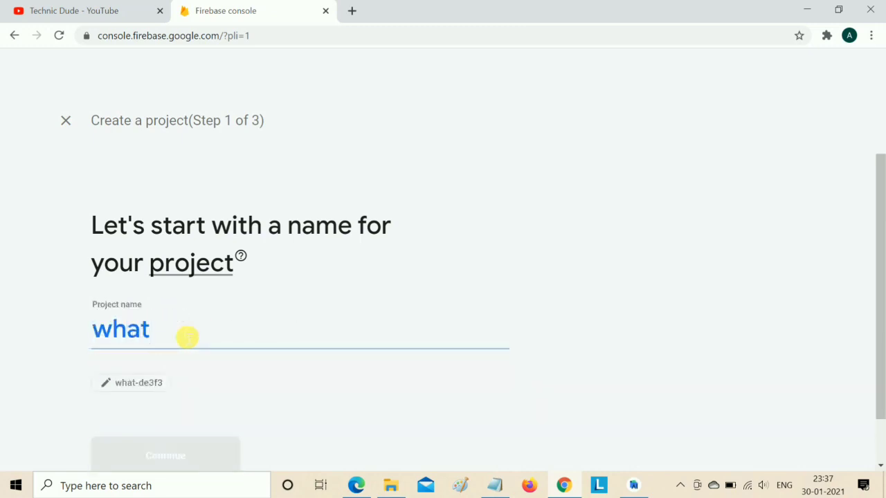
type("stool")
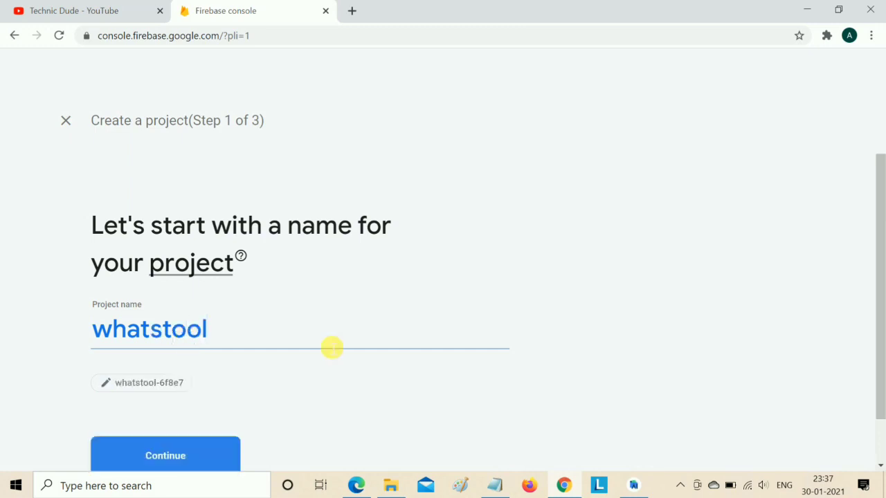
scroll(330, 348, "down", 1)
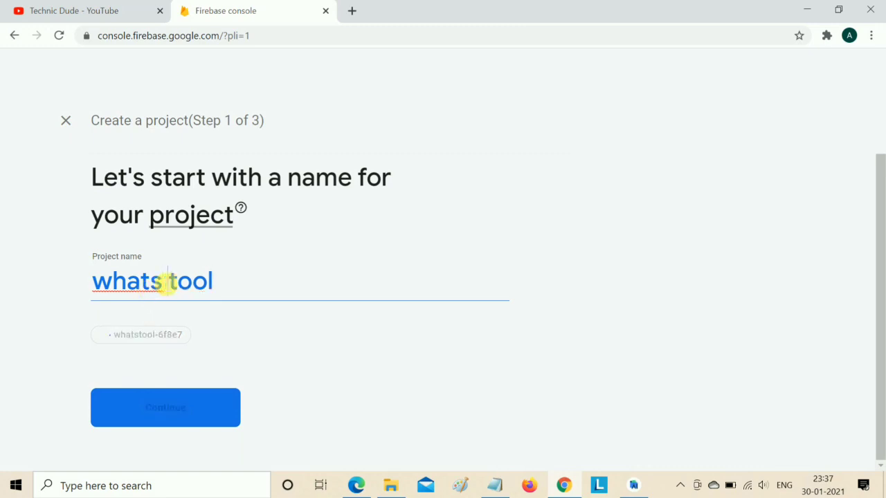
left_click(177, 415)
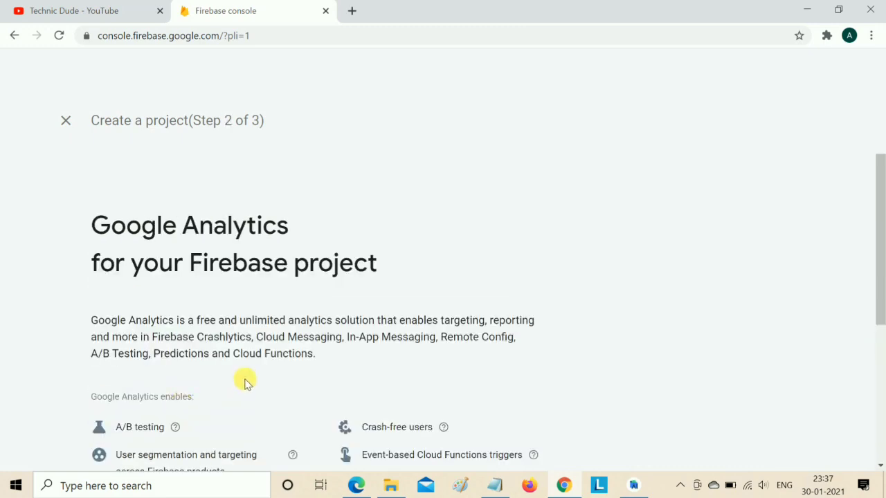
Step: Turn off Google Analytics and create the project
scroll(246, 382, "down", 3)
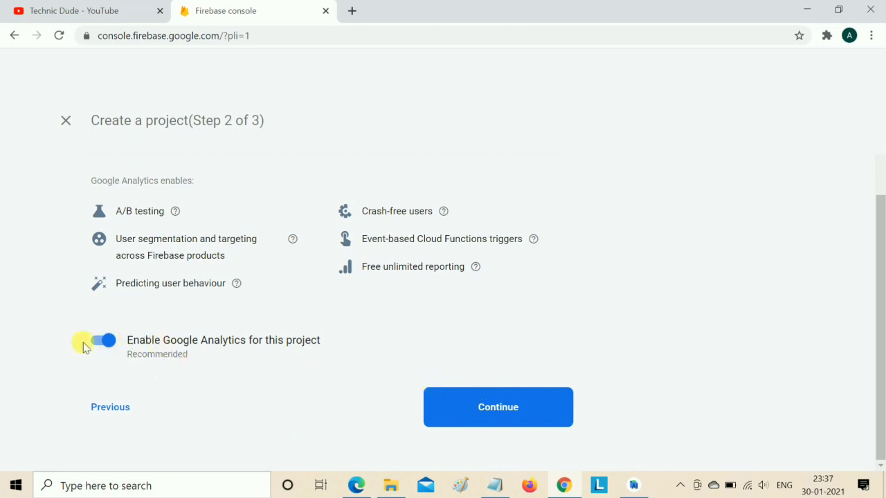
left_click(105, 341)
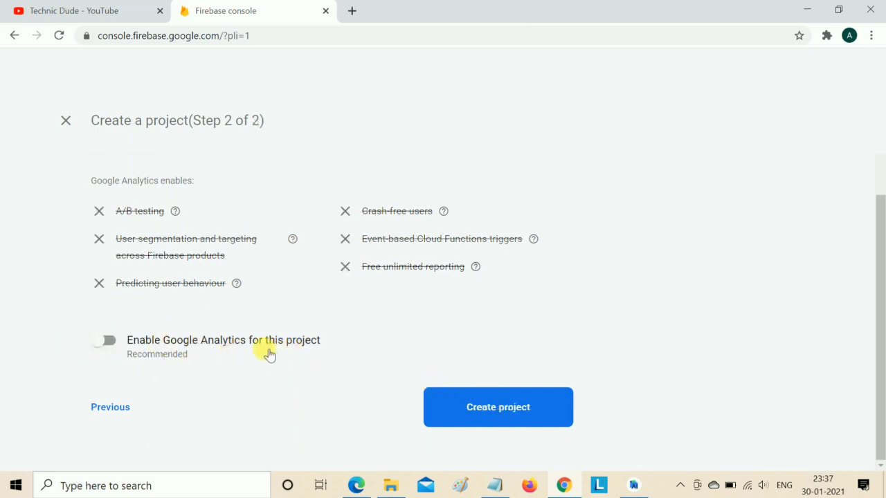
left_click(497, 415)
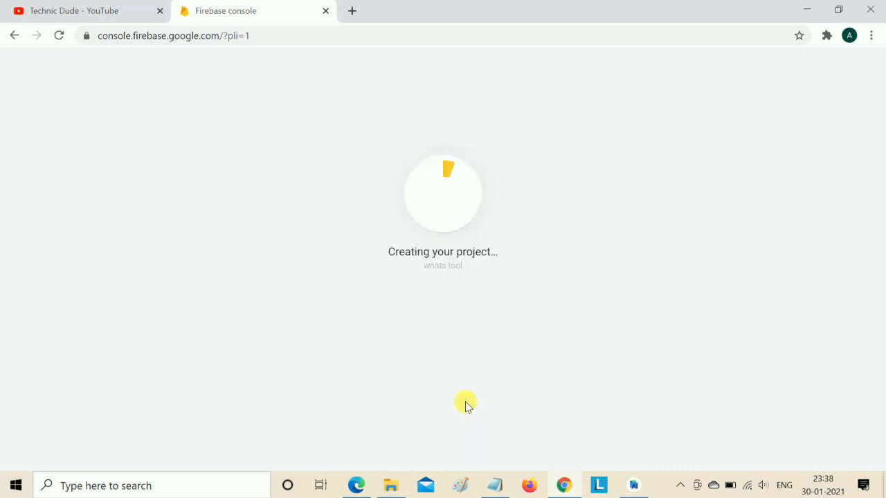
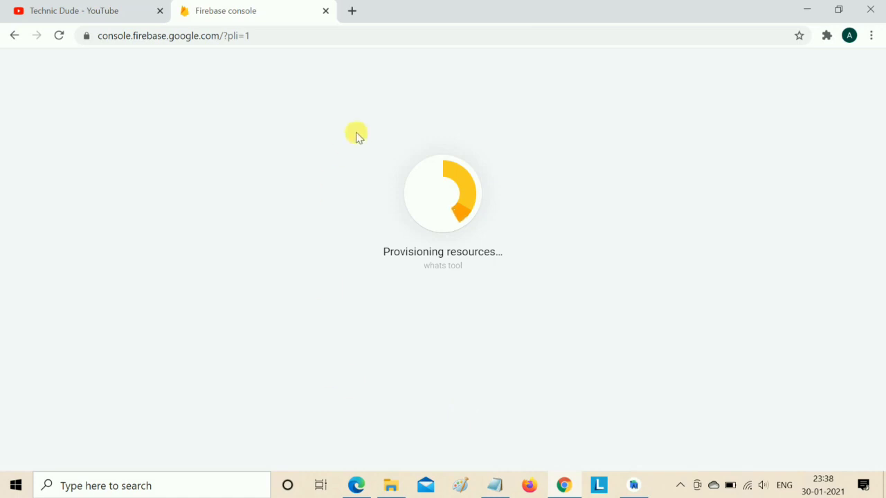
Step: Search the web for 'one signal' in a new tab and open onesignal.com
left_click(352, 12)
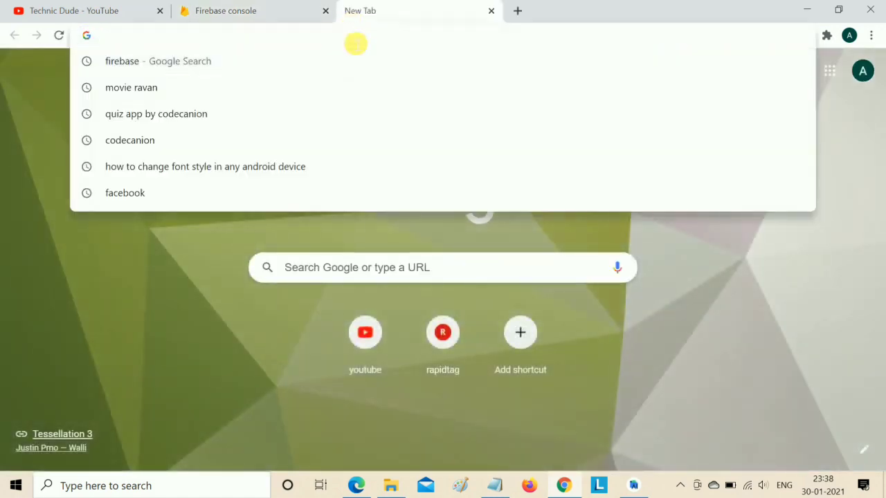
type("one")
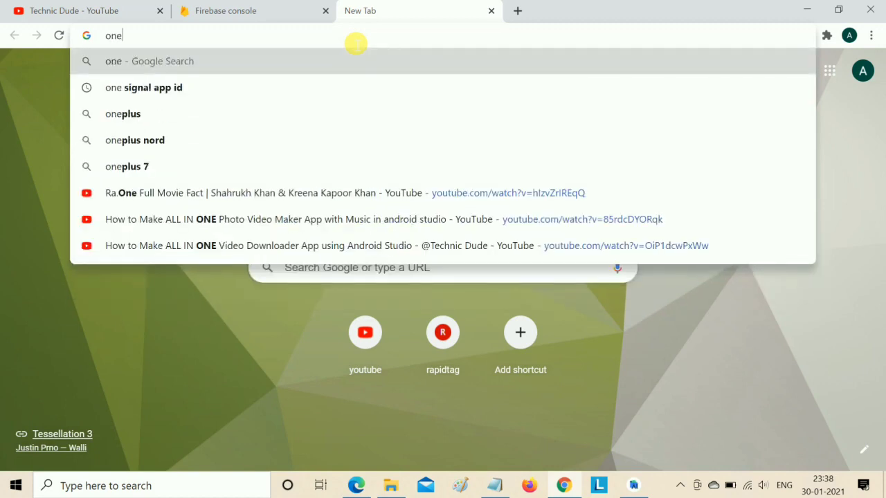
type(" signal")
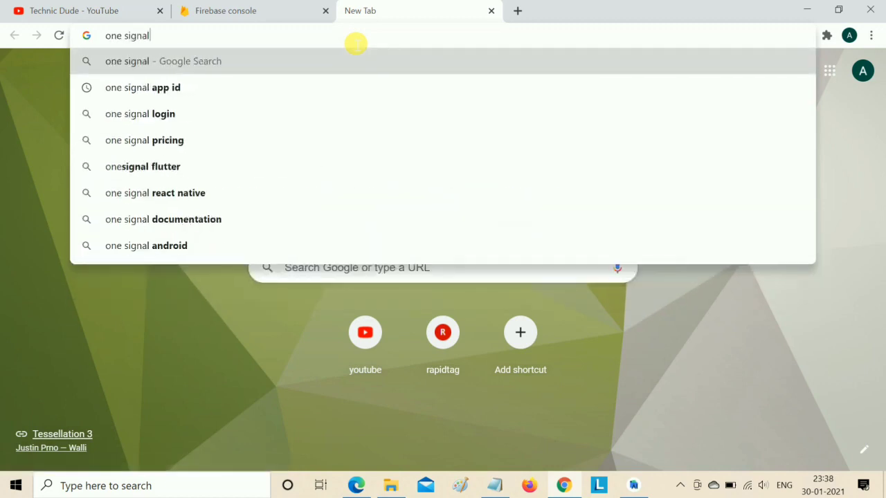
key("Return")
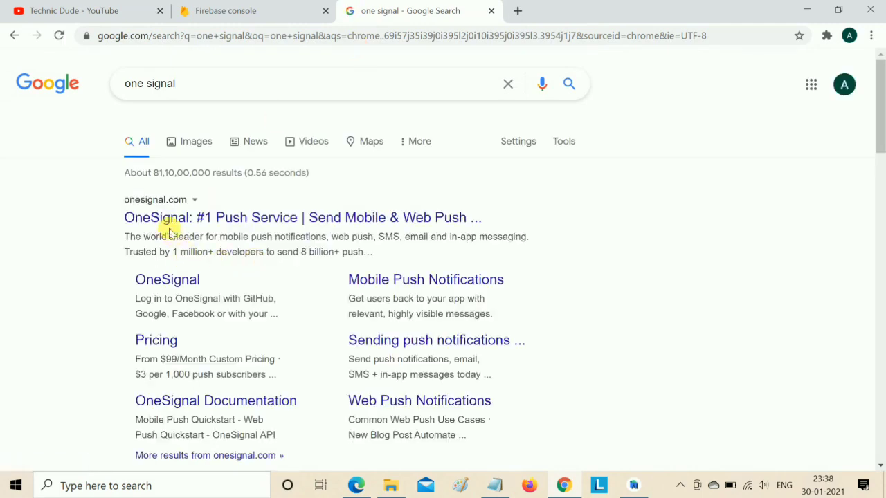
left_click(168, 219)
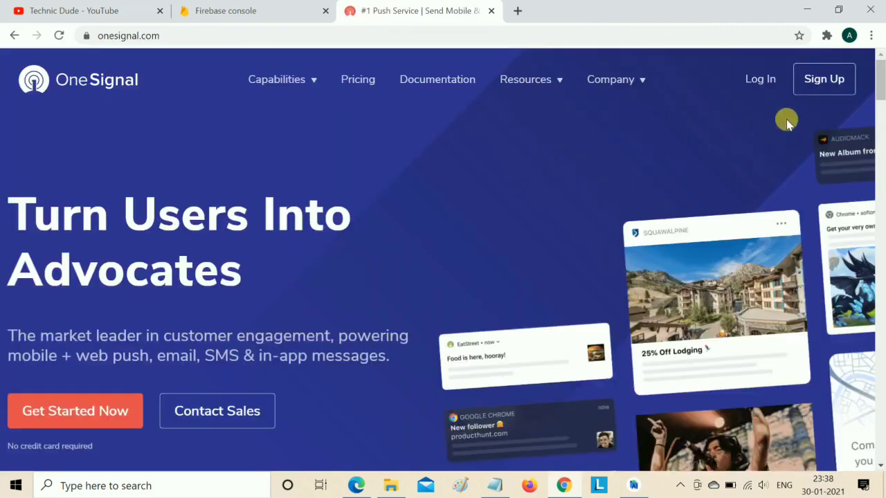
Step: Log in to OneSignal with a Google account
left_click(763, 80)
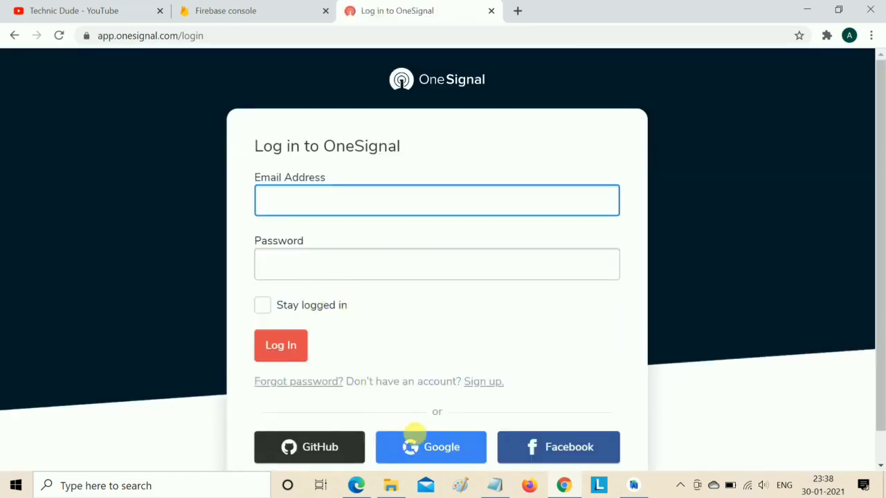
left_click(429, 448)
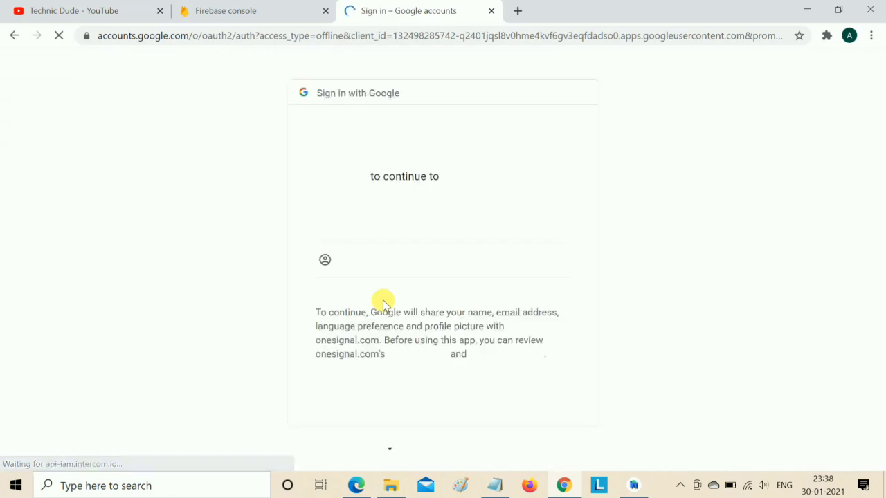
left_click(366, 222)
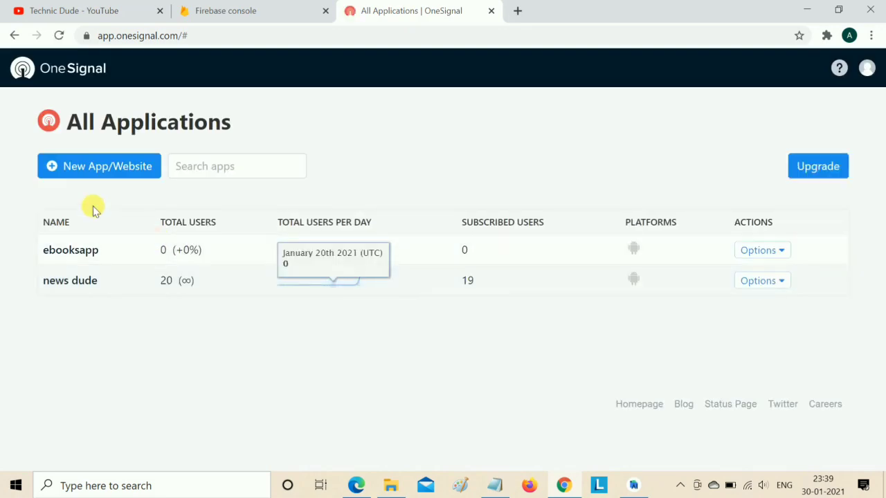
Step: Create OneSignal app 'whats tool' on Google Android (FCM), then go back to Firebase for its server key and sender ID
left_click(115, 166)
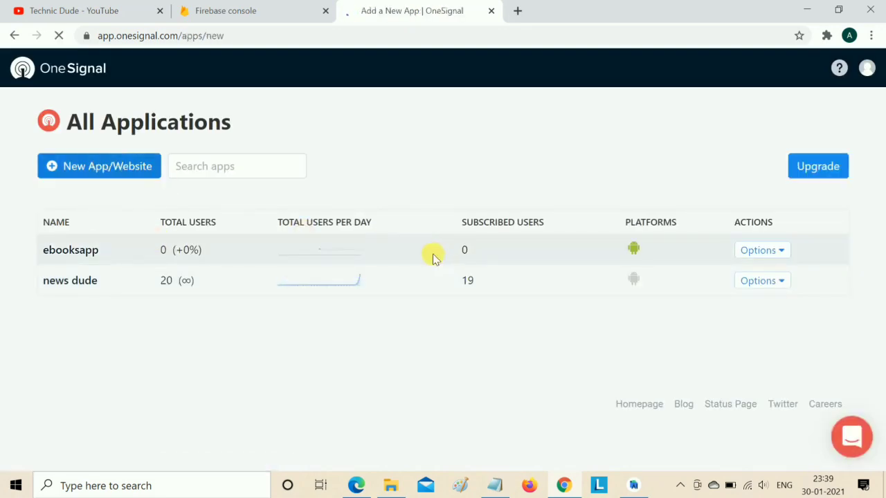
left_click(129, 224)
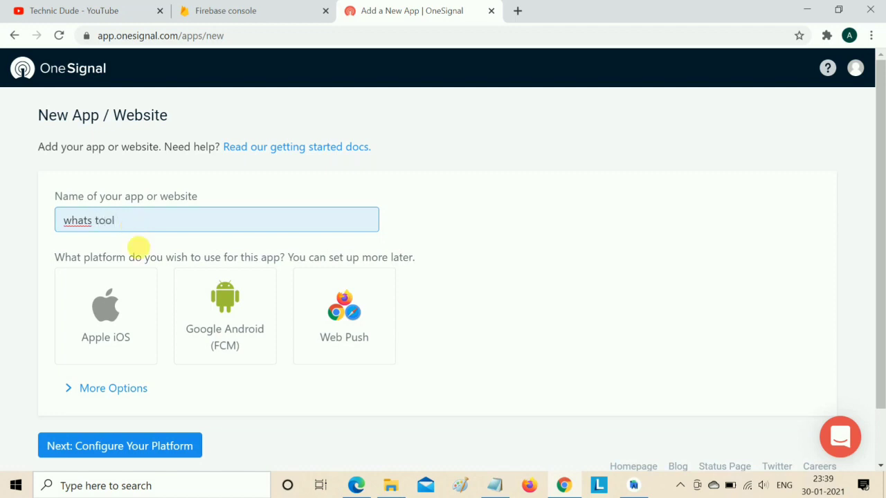
left_click(217, 336)
left_click(119, 448)
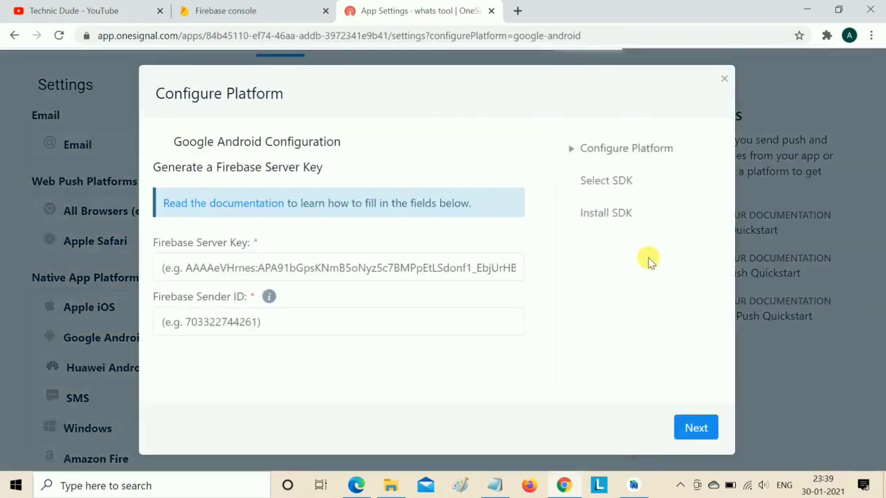
left_click(214, 267)
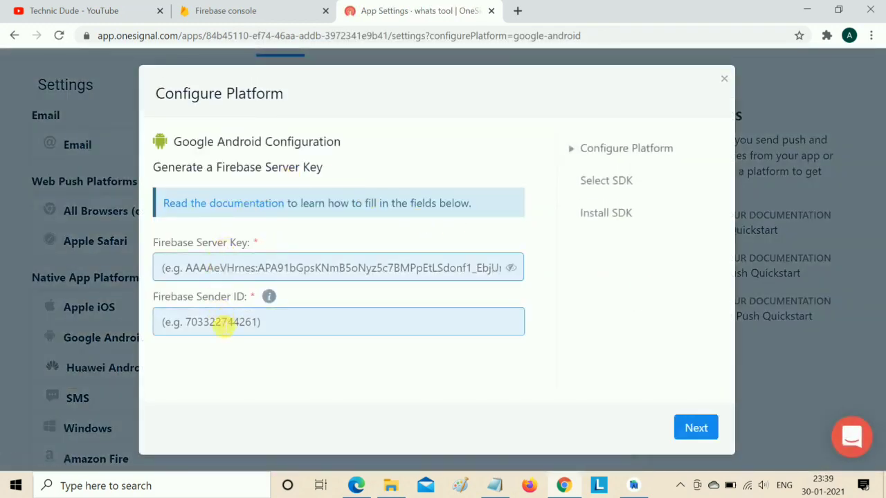
left_click(231, 322)
left_click(278, 10)
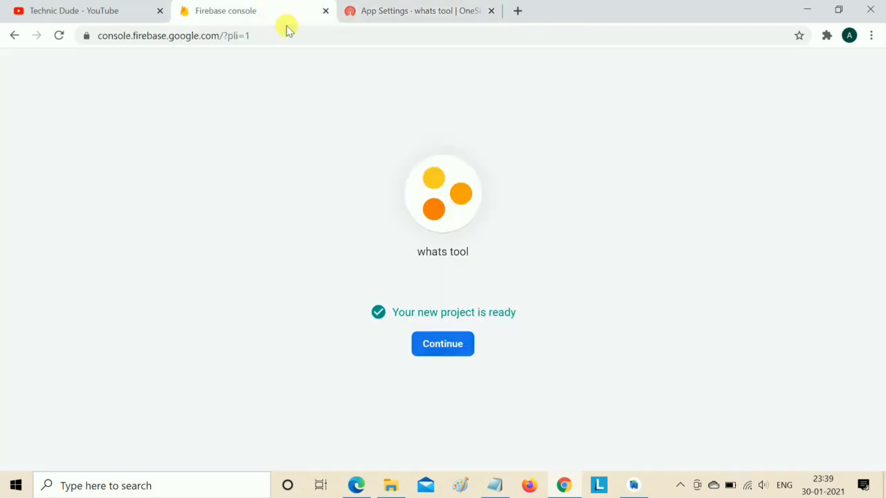
Step: Enter the whats tool project and start adding an Android app
left_click(434, 346)
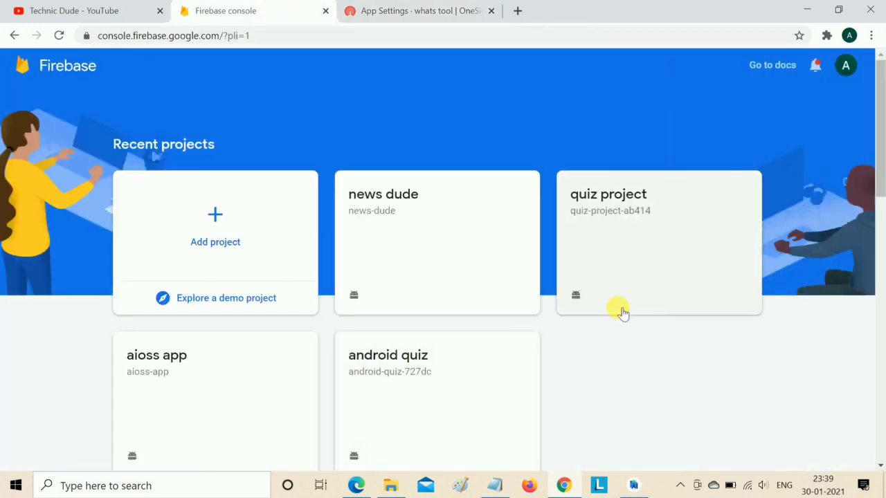
scroll(618, 311, "down", 5)
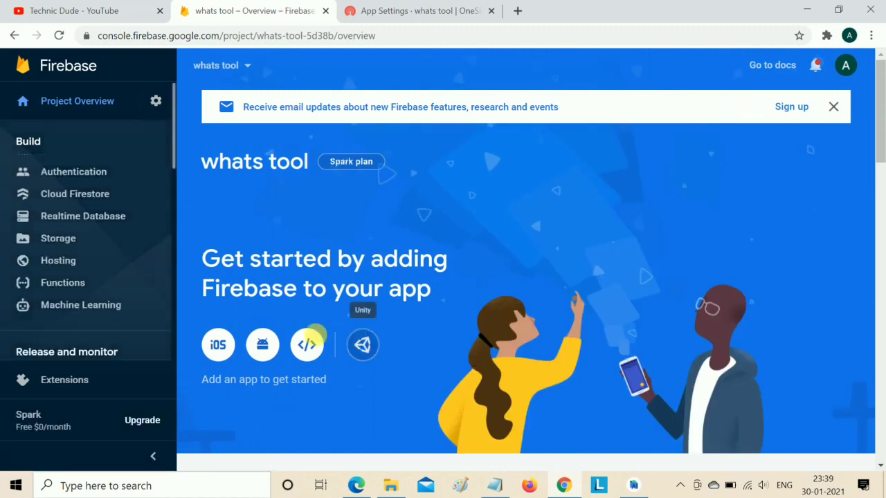
left_click(261, 346)
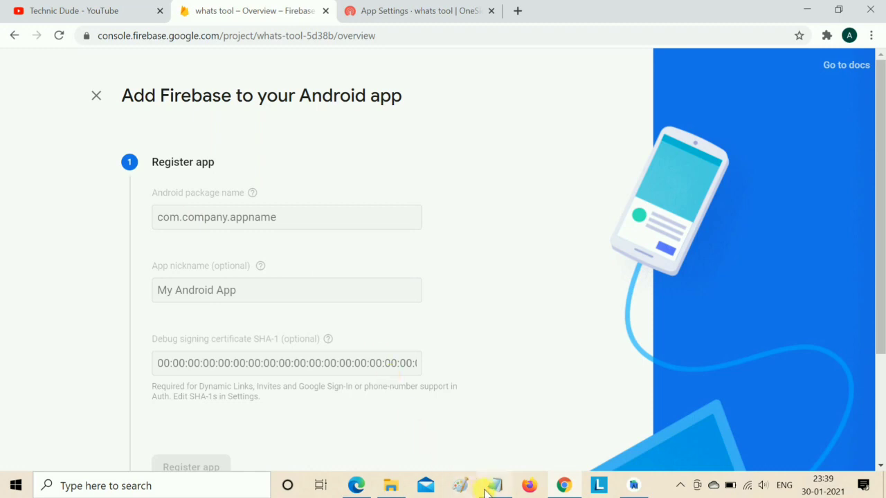
Step: Paste package name com.whatstoolsfun from Notepad into the form and move to the SHA-1 field
mouse_move(488, 488)
left_click(486, 446)
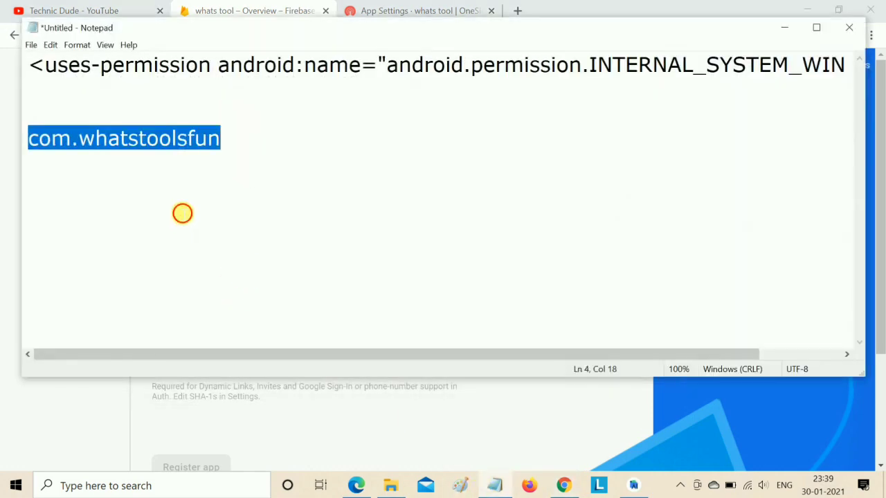
left_click(182, 213)
left_click_drag(29, 140, 293, 149)
key("ctrl+c")
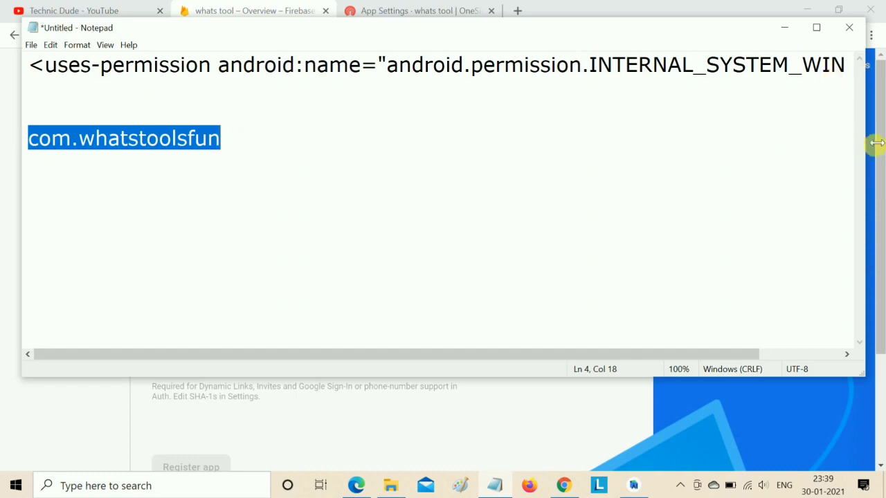
left_click_drag(875, 142, 631, 167)
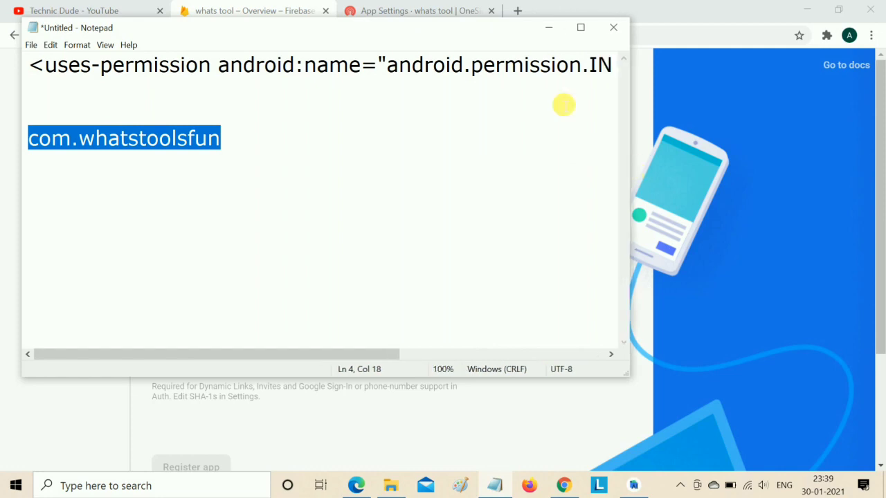
left_click(550, 29)
left_click(389, 217)
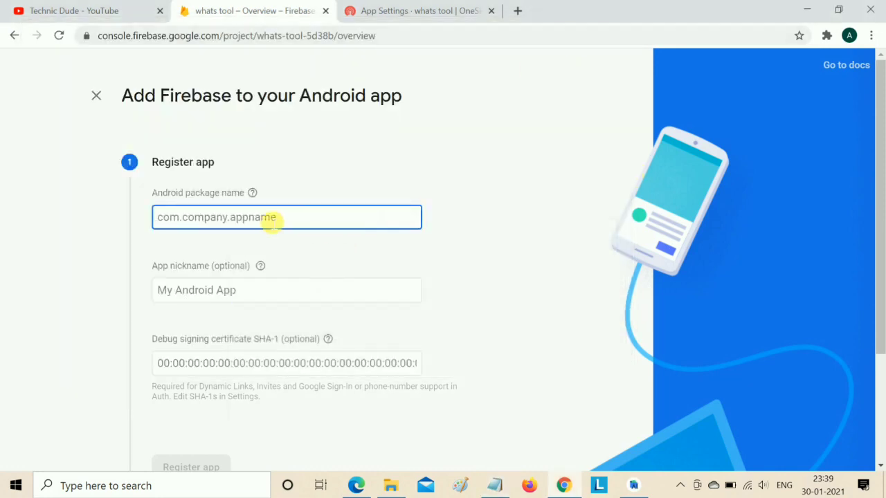
key("ctrl+v")
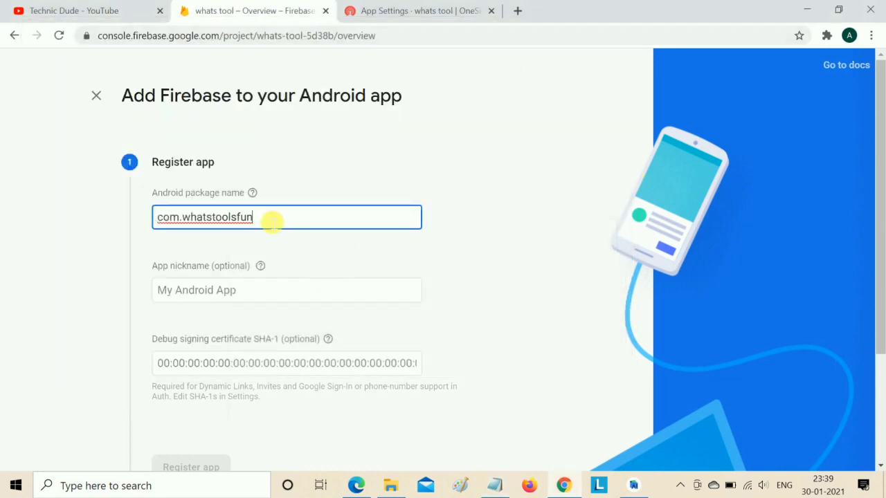
scroll(290, 284, "down", 2)
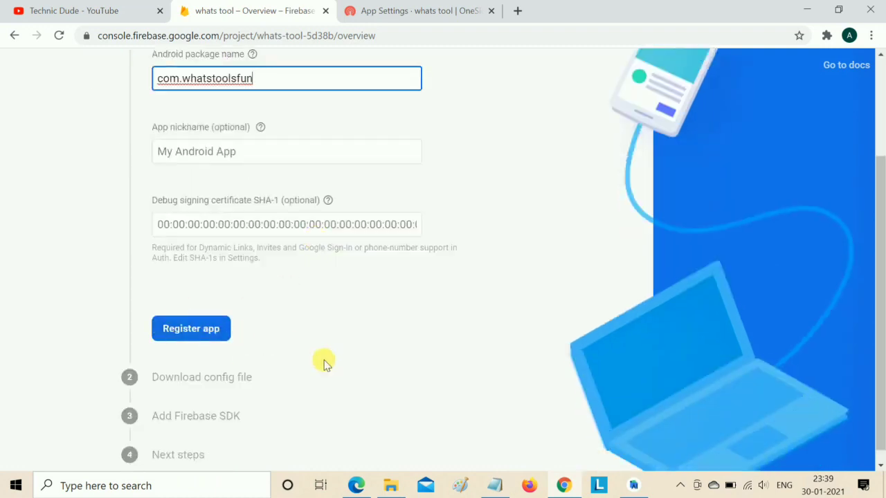
left_click(214, 231)
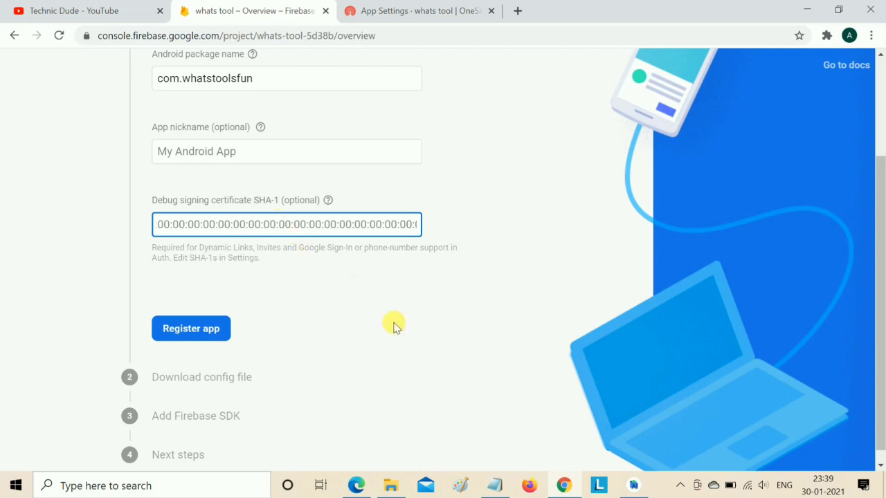
mouse_move(359, 477)
left_click(359, 461)
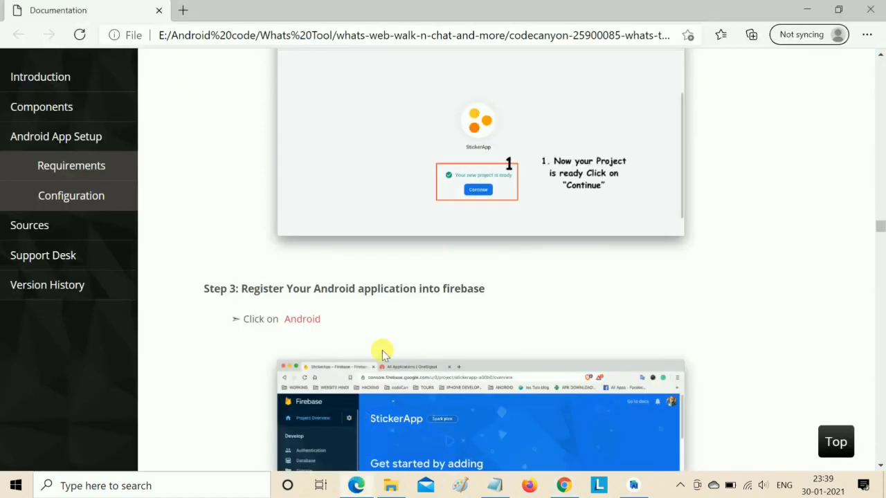
scroll(417, 288, "down", 8)
scroll(417, 288, "down", 1)
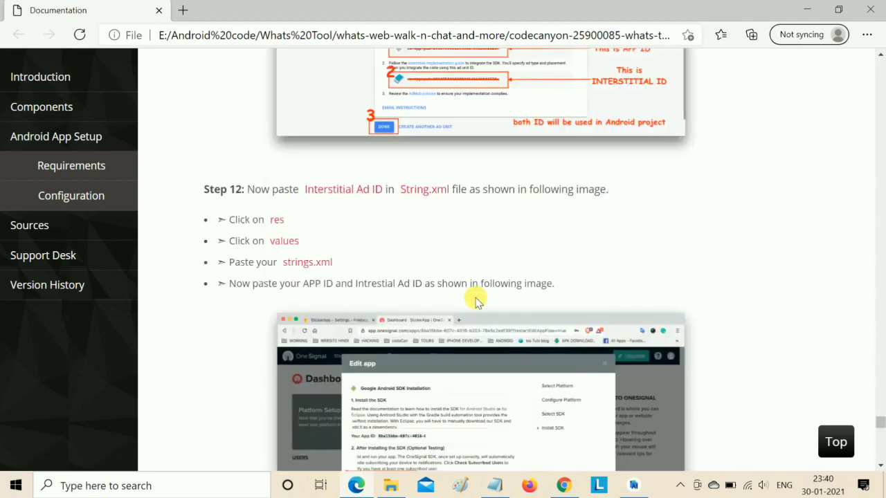
scroll(475, 301, "down", 4)
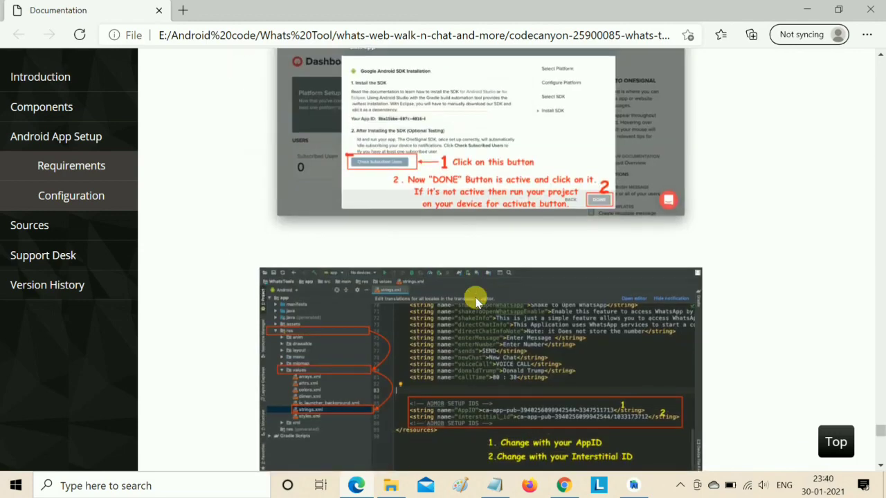
scroll(476, 299, "down", 4)
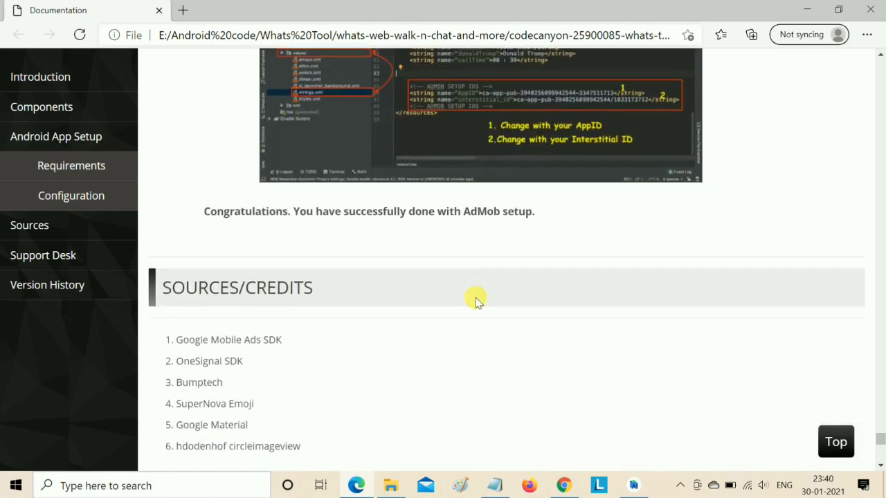
scroll(475, 299, "down", 4)
left_click(806, 8)
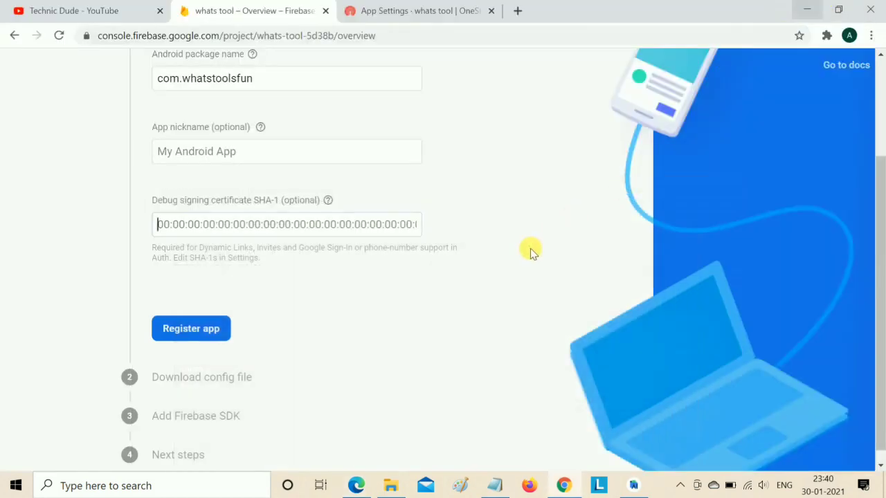
Step: Register the com.whatstoolsfun app and download its google-services.json
scroll(308, 332, "up", 1)
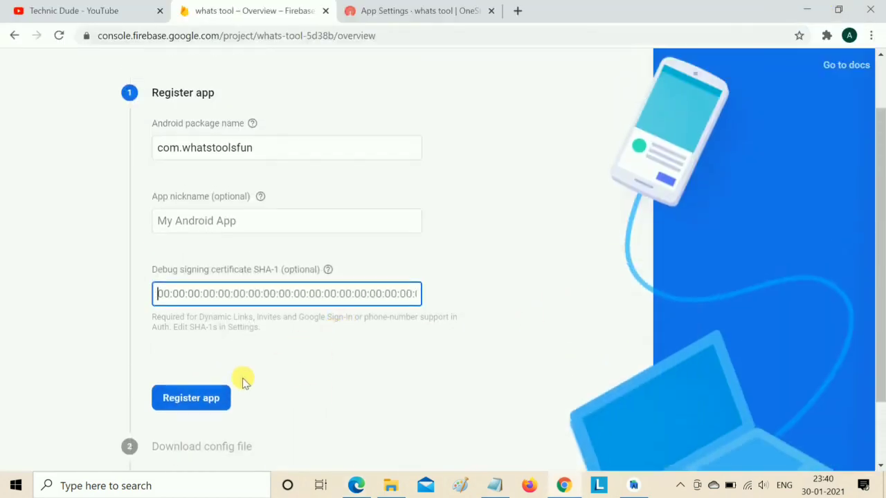
left_click(206, 390)
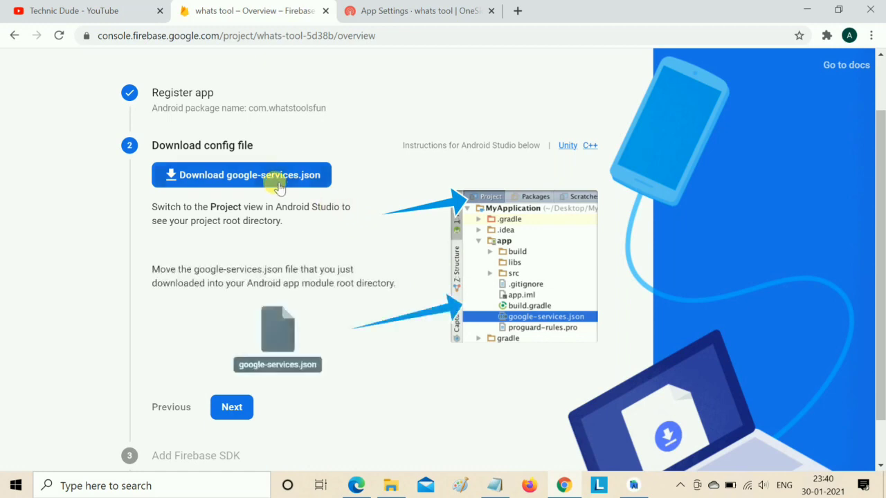
left_click(278, 180)
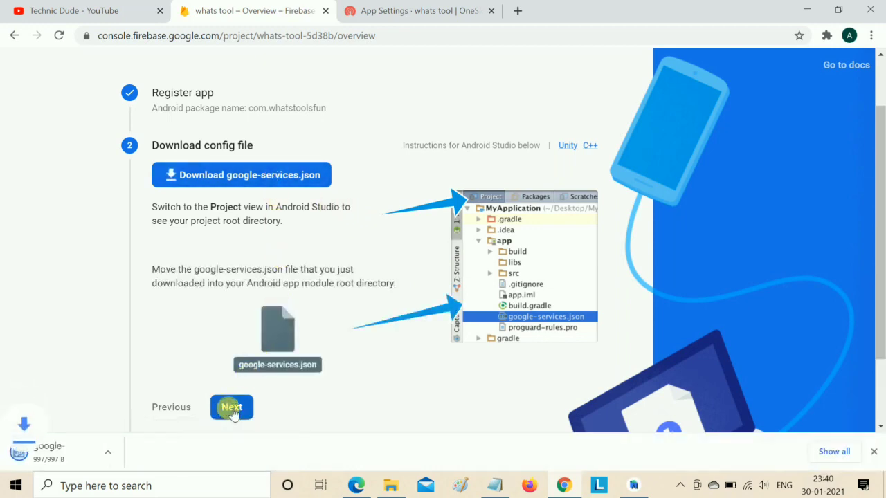
Step: Finish the remaining setup steps and open the downloaded google-services (13).json
left_click(232, 408)
scroll(415, 325, "down", 8)
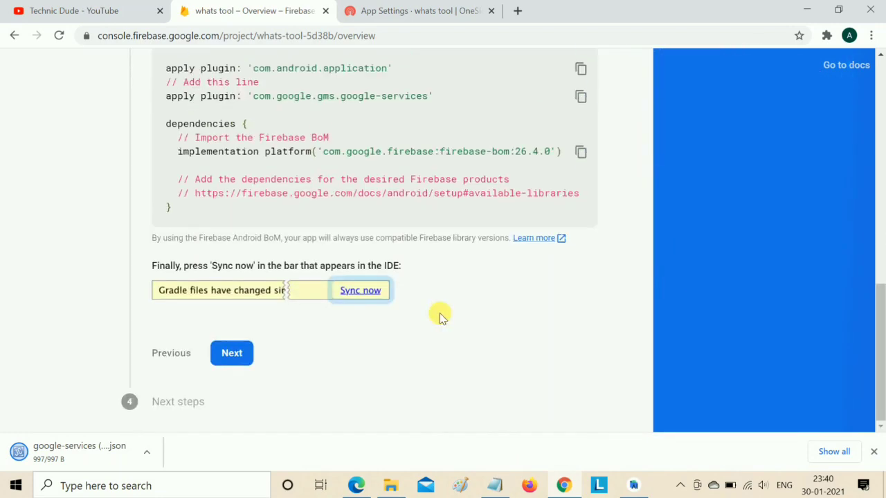
left_click(232, 352)
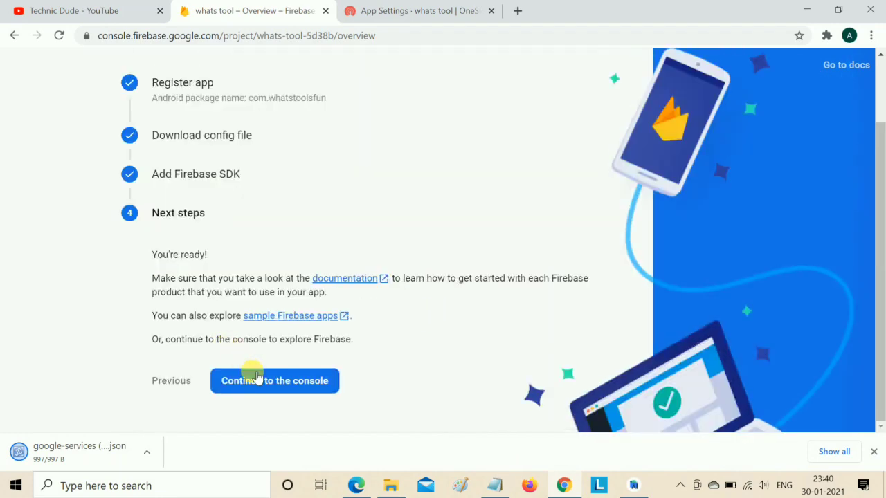
left_click(253, 380)
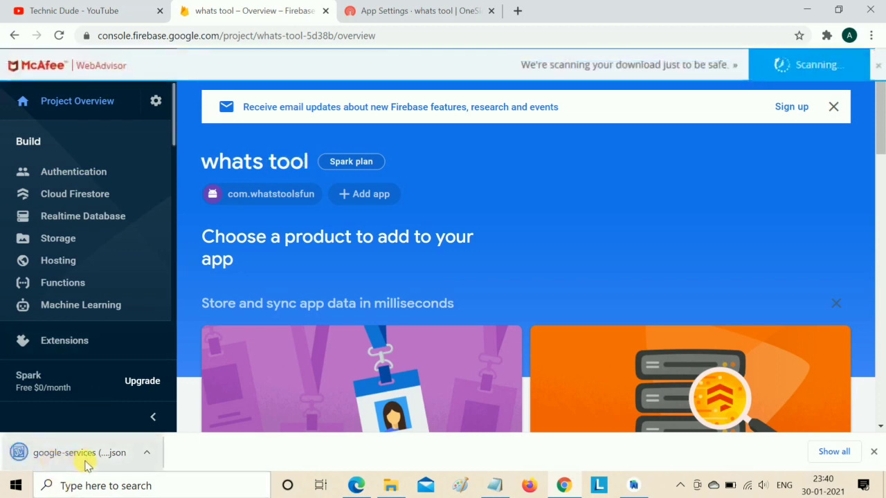
left_click(144, 454)
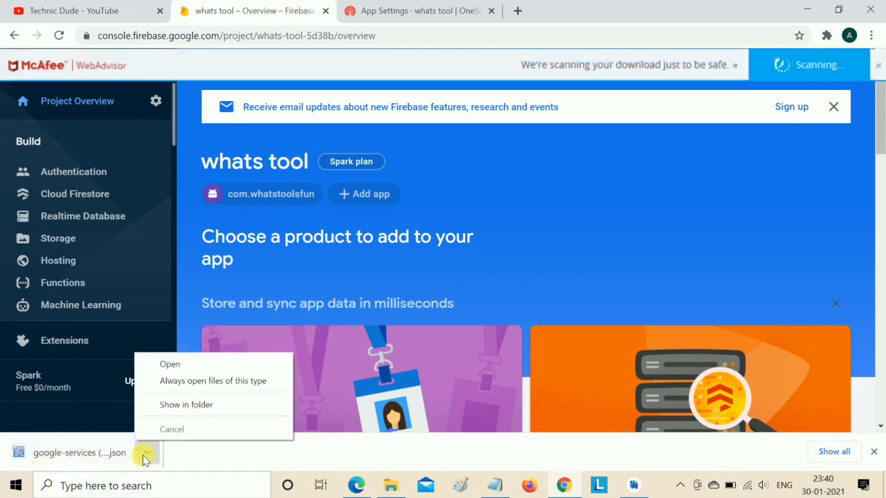
left_click(156, 367)
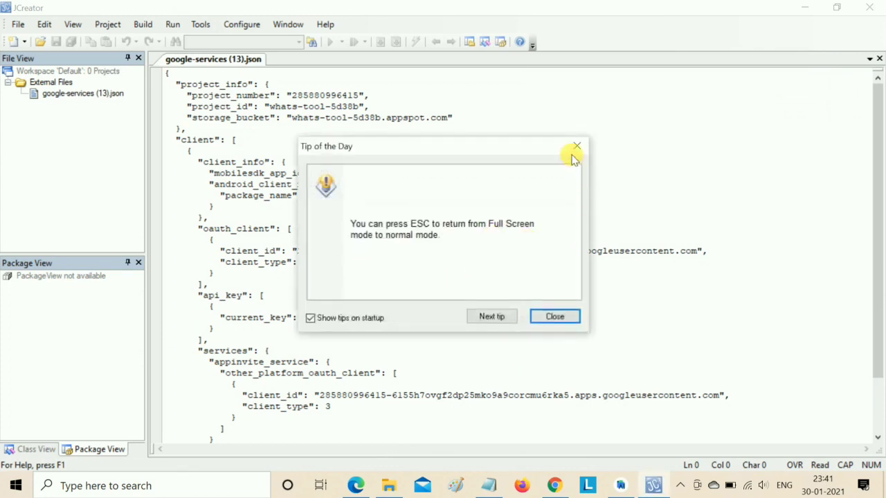
Step: Dismiss JCreator's tip, select all of the JSON, and return to Android Studio
left_click(573, 148)
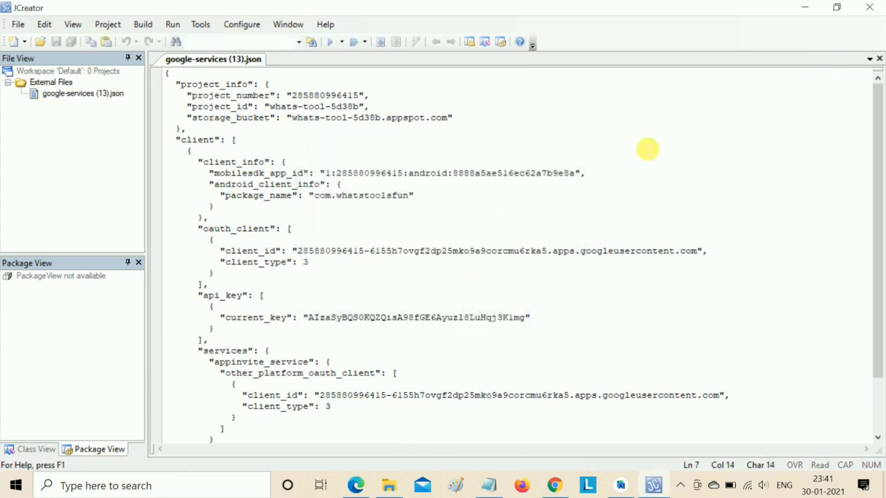
key("ctrl+a")
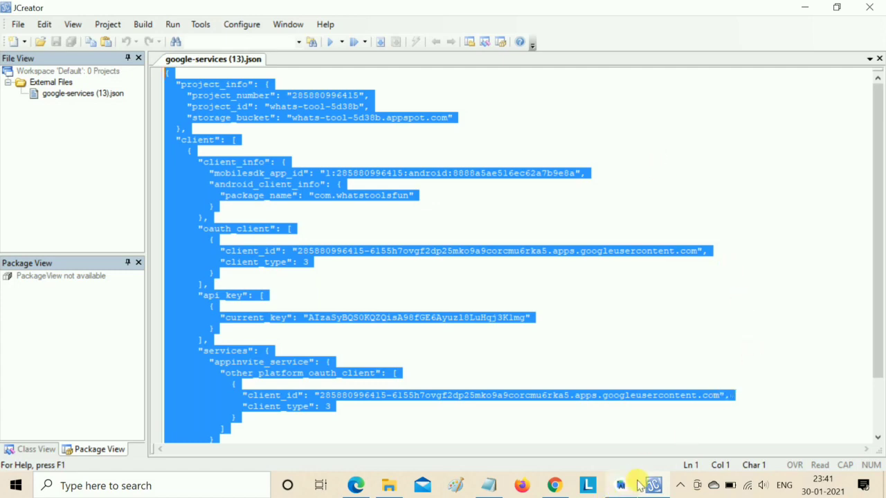
left_click(627, 483)
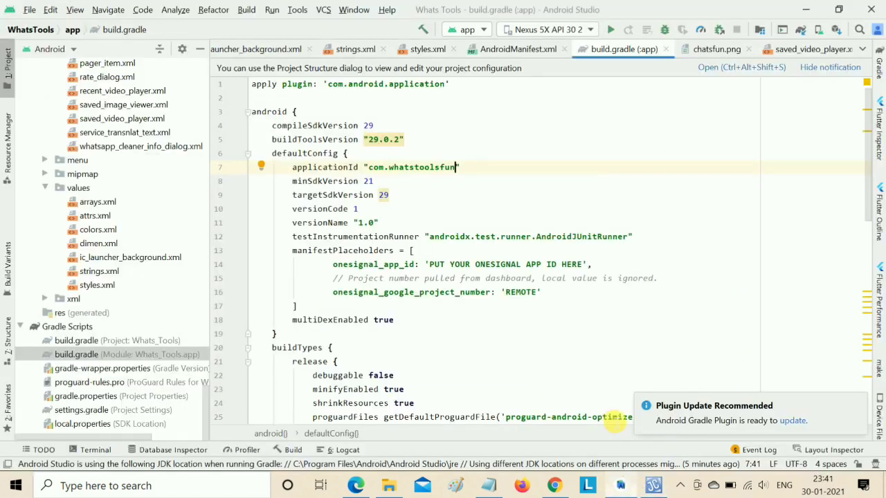
Step: Switch the file tree to Project view and expand the app module's src folder
left_click(50, 49)
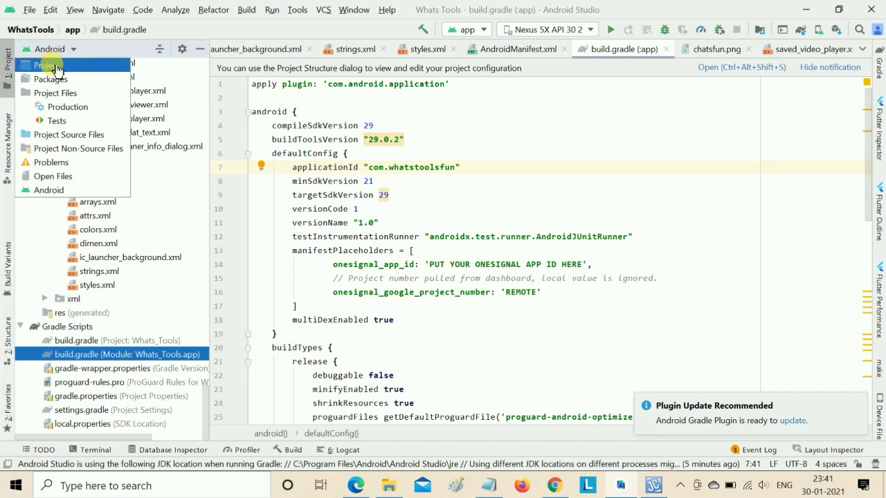
left_click(55, 67)
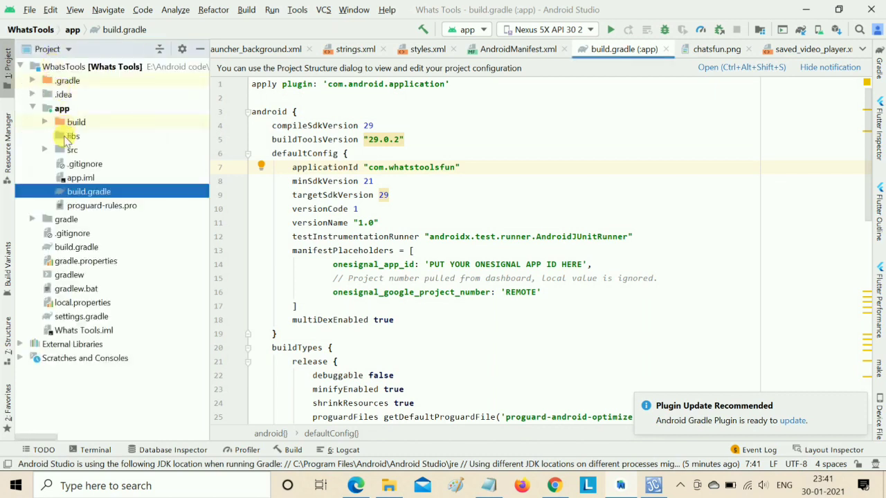
left_click(40, 109)
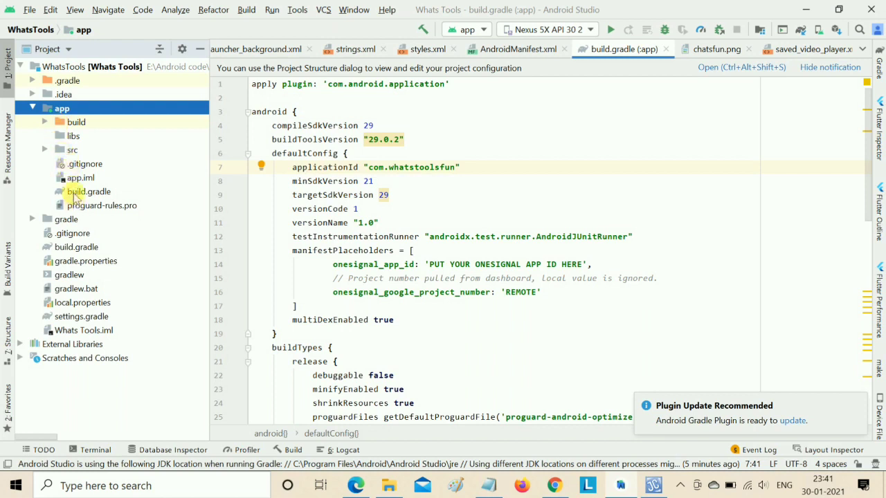
left_click(45, 150)
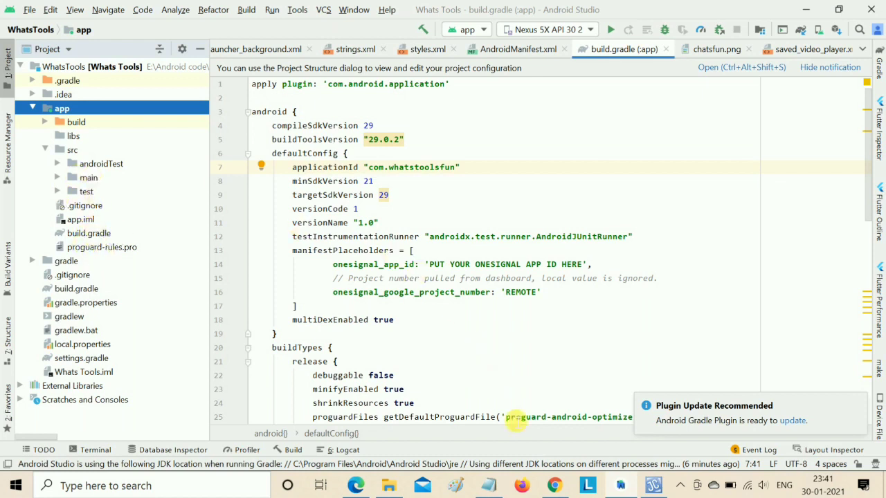
Step: Glance at Firebase and JCreator, then minimize JCreator, Chrome and Android Studio
mouse_move(552, 486)
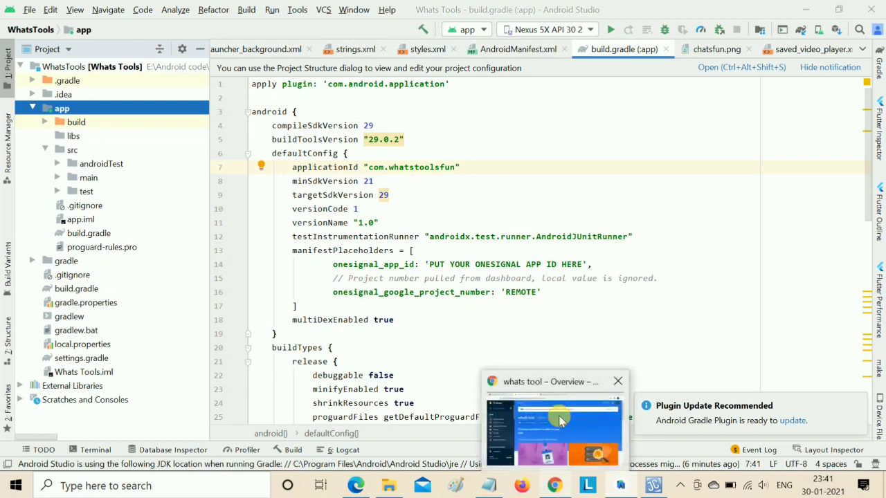
left_click(557, 419)
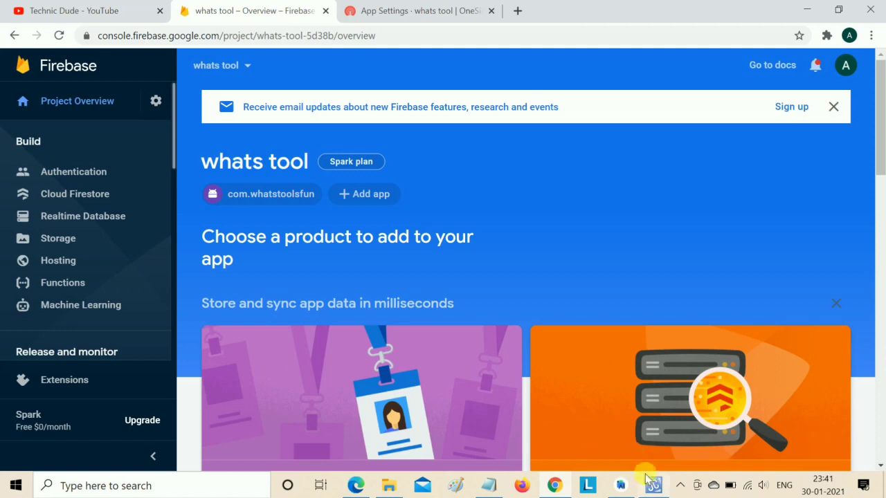
mouse_move(648, 478)
mouse_move(644, 424)
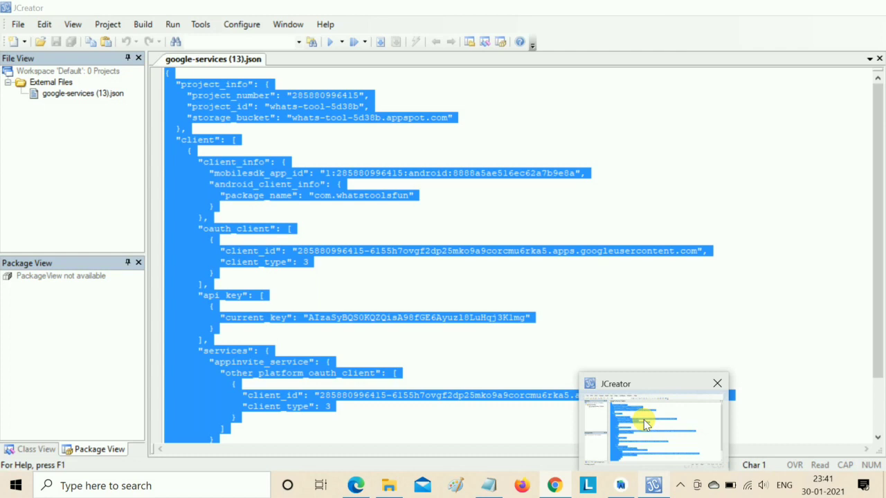
left_click(644, 424)
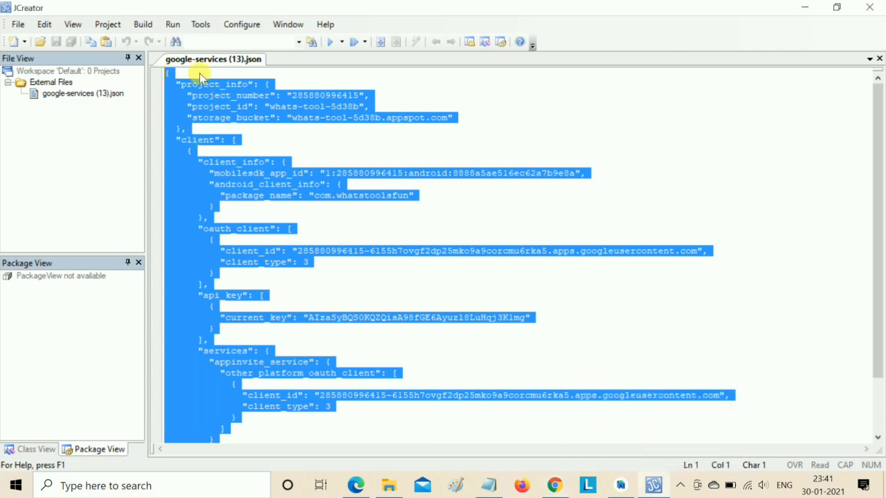
left_click(795, 5)
left_click(803, 6)
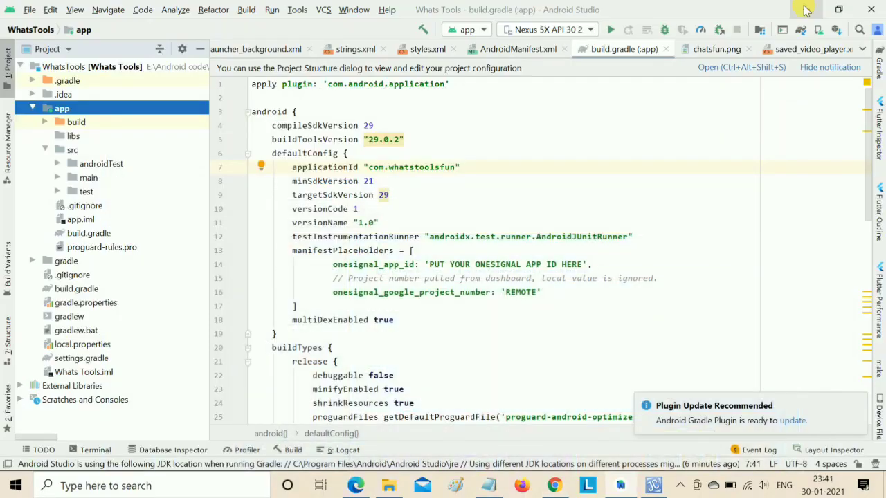
left_click(804, 8)
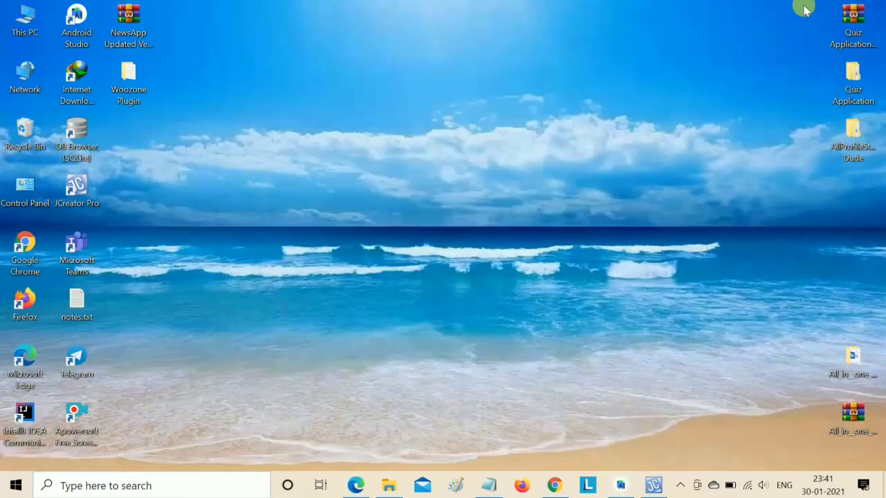
Step: Copy google-services (13).json from Downloads in File Explorer, then minimize Explorer
double_click(28, 25)
left_click(566, 163)
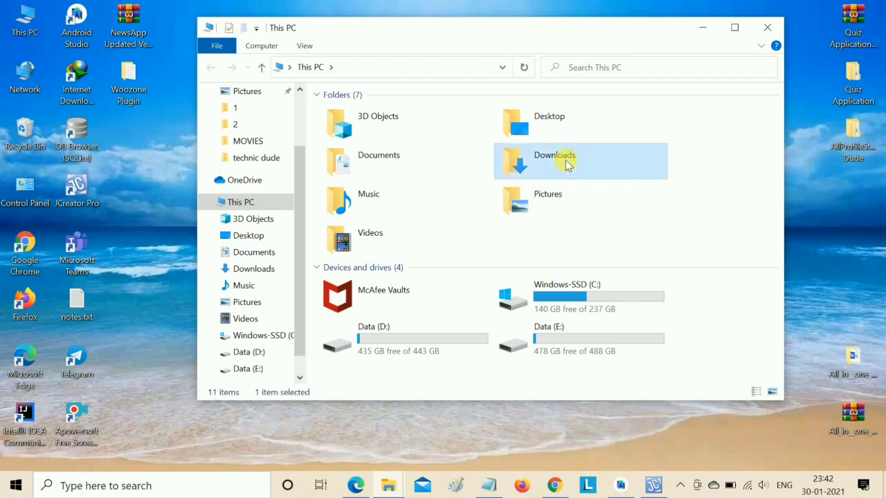
double_click(566, 163)
left_click(726, 30)
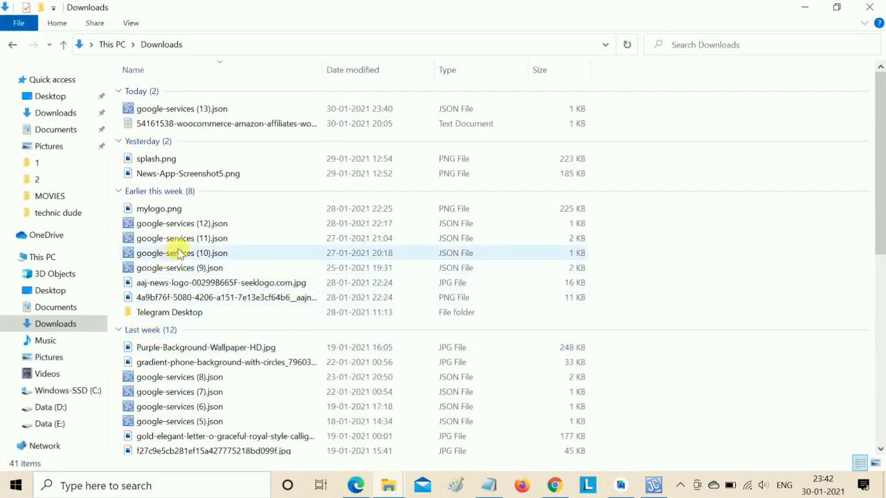
left_click(215, 113)
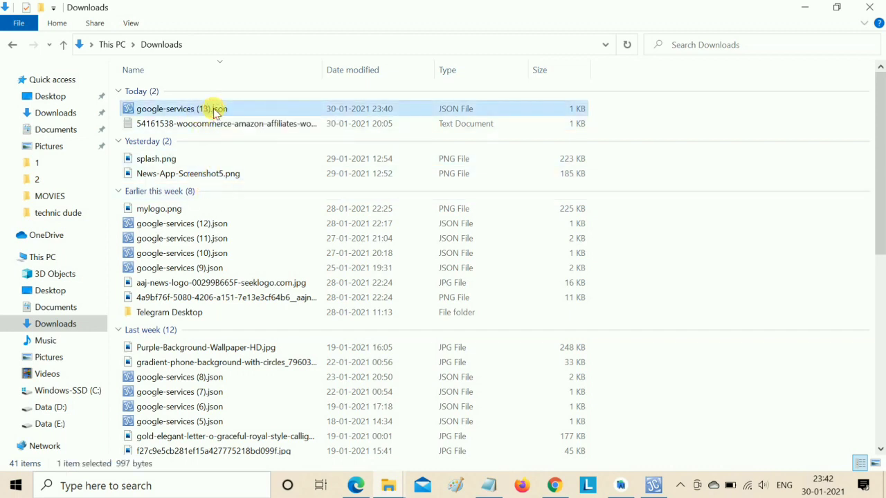
right_click(211, 109)
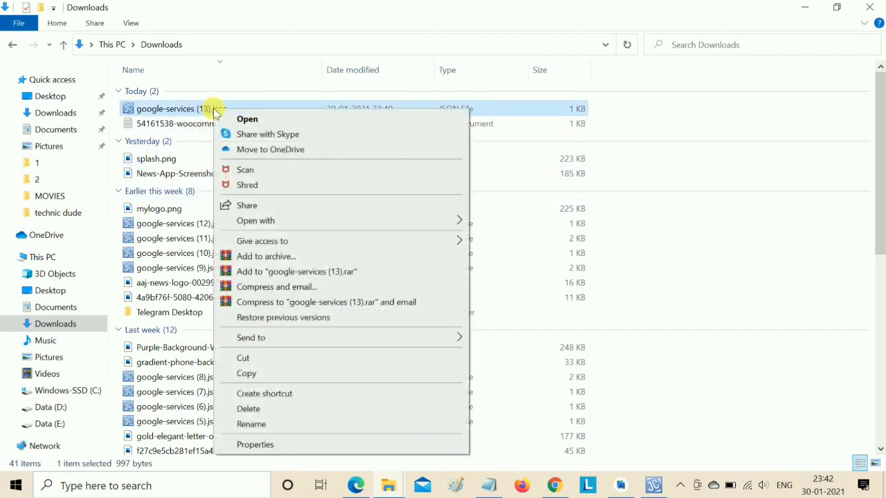
left_click(253, 372)
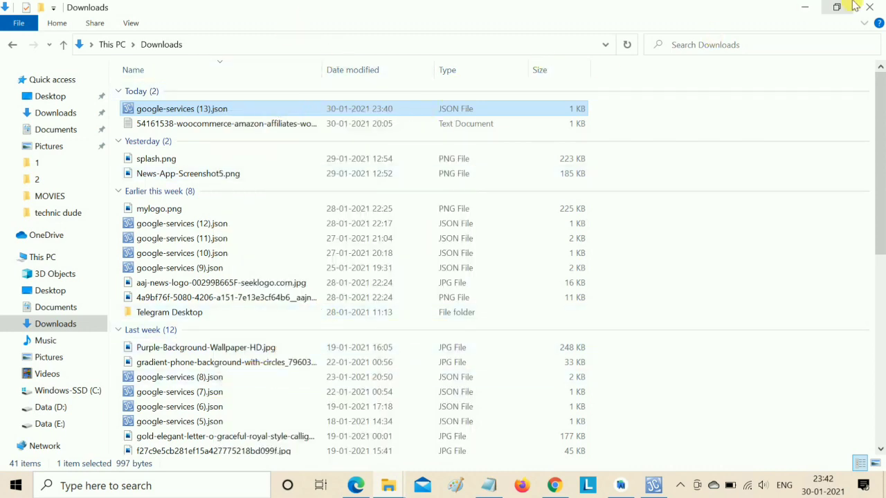
left_click(804, 7)
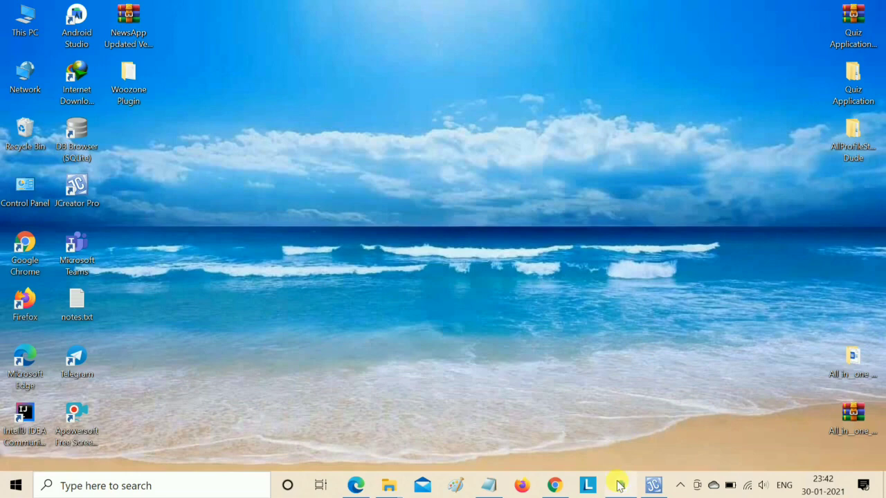
Step: Paste the config into the app folder, renamed to google-services.json
mouse_move(620, 485)
left_click(622, 422)
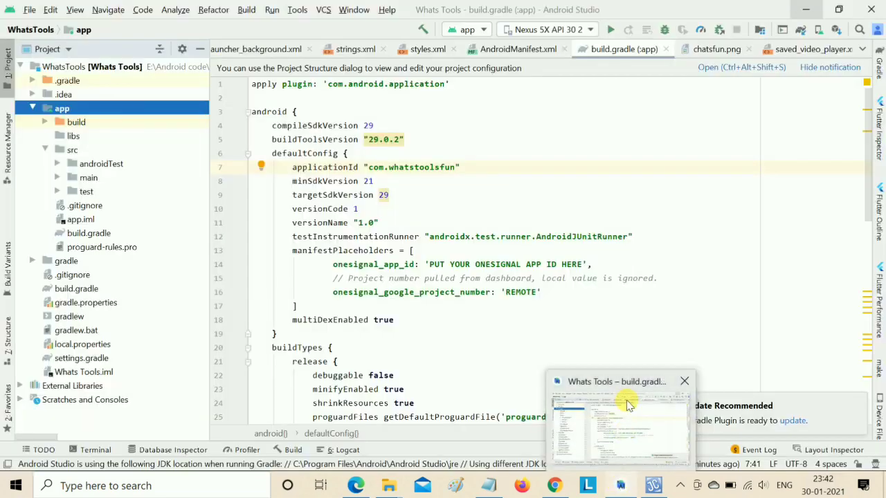
right_click(62, 112)
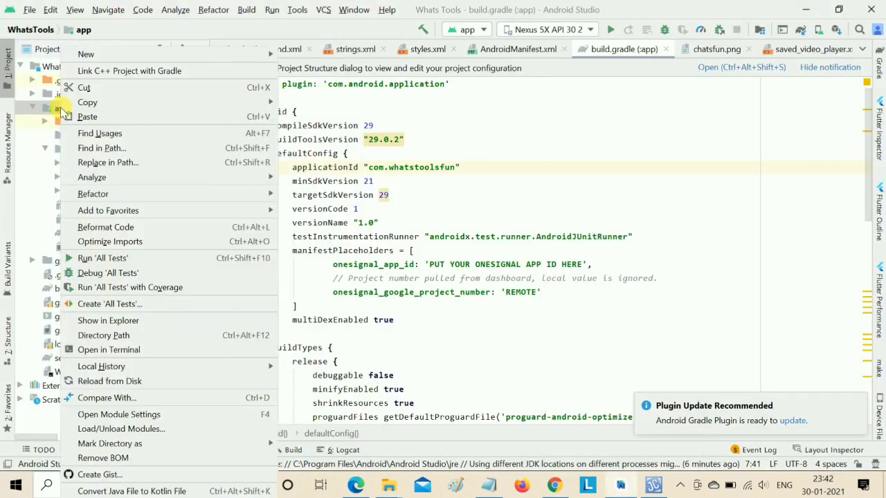
left_click(83, 118)
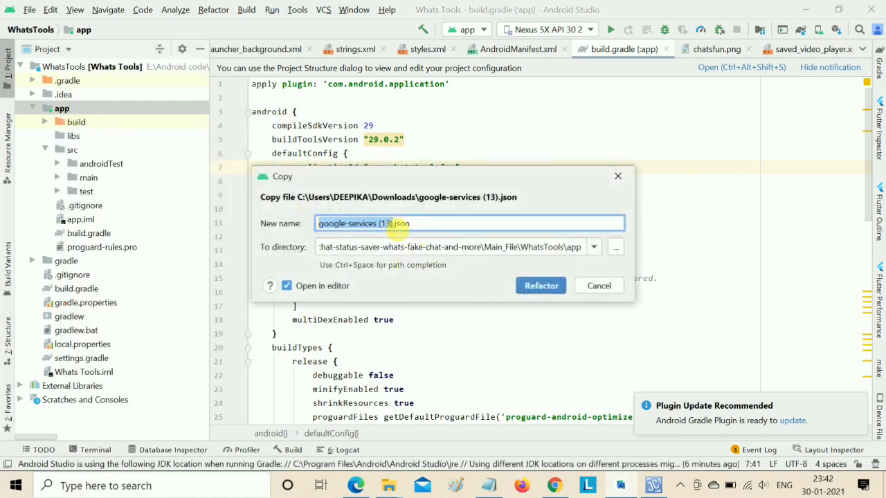
left_click(392, 223)
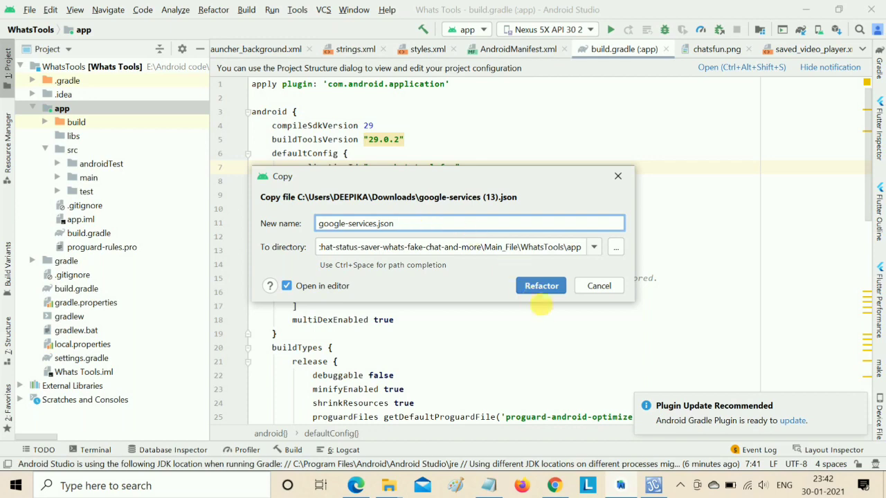
left_click(536, 292)
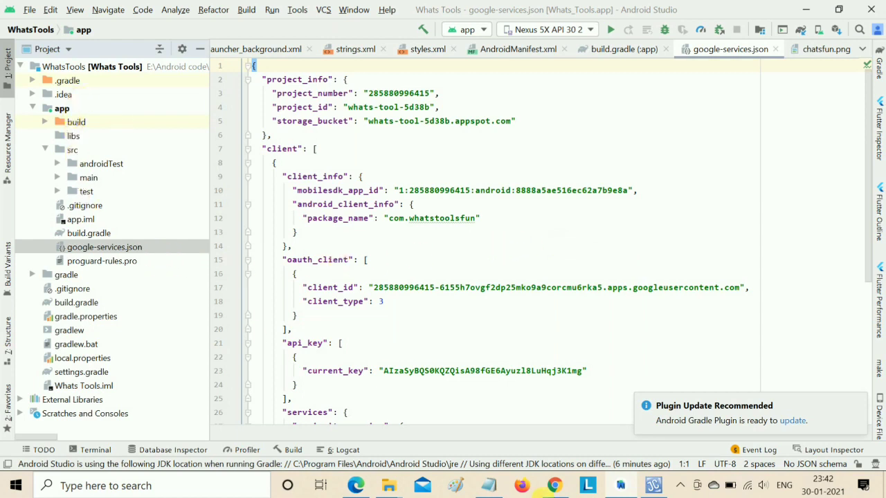
Step: Return to Android view and open build.gradle (Module: Whats_Tools.app) with applicationId com.whatstoolsfun
left_click(64, 49)
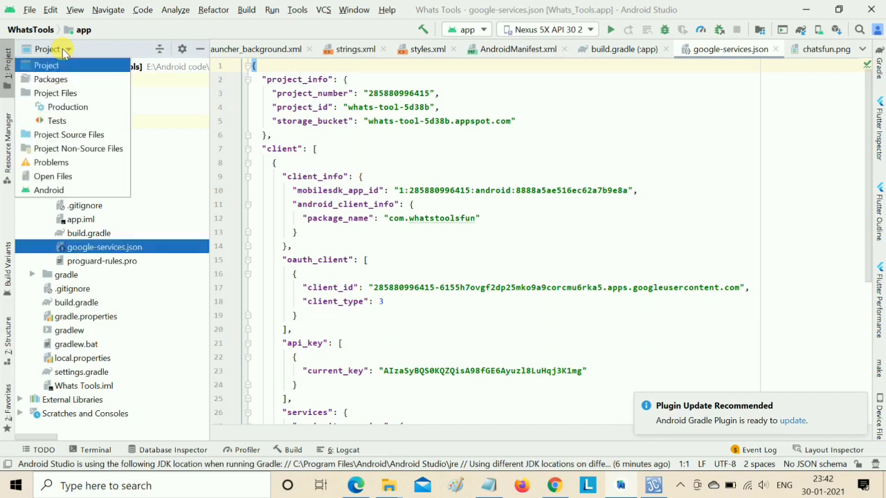
left_click(52, 191)
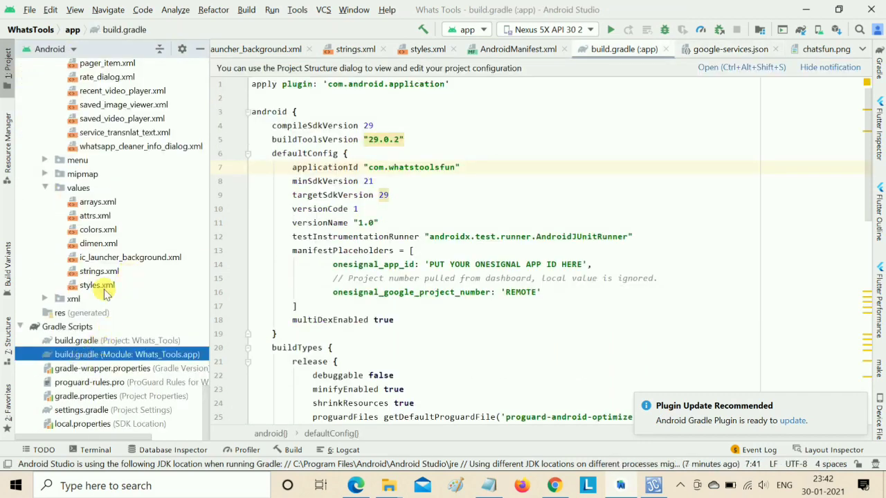
scroll(105, 228, "up", 10)
scroll(101, 220, "up", 20)
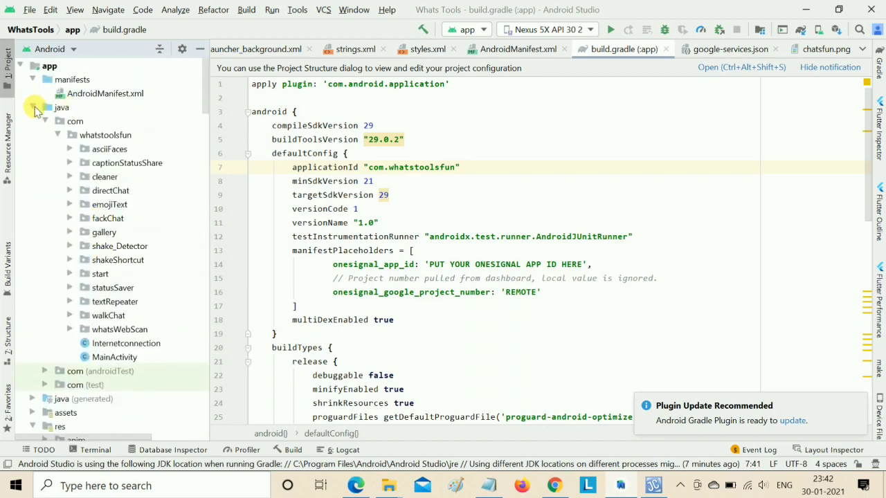
left_click(32, 107)
left_click(21, 65)
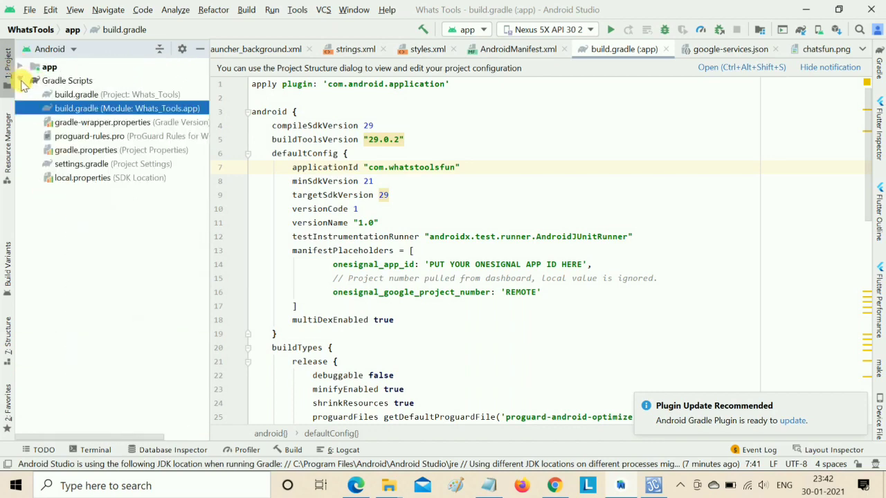
double_click(75, 111)
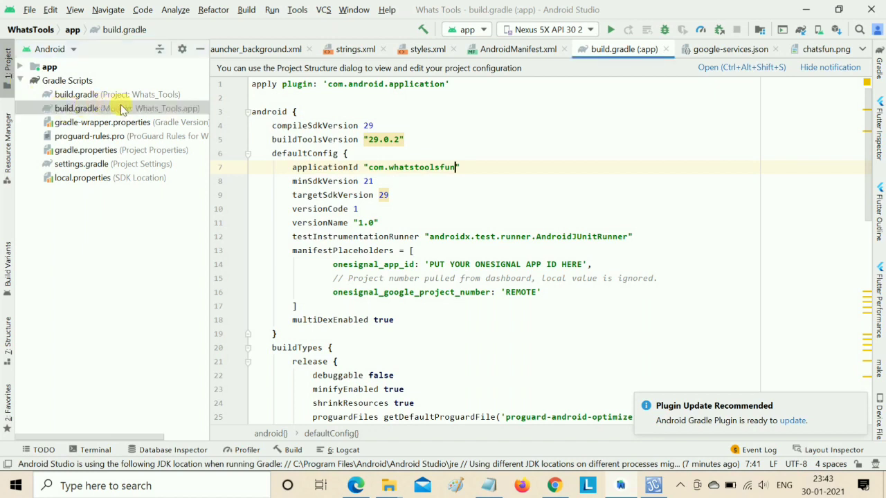
scroll(567, 235, "down", 1)
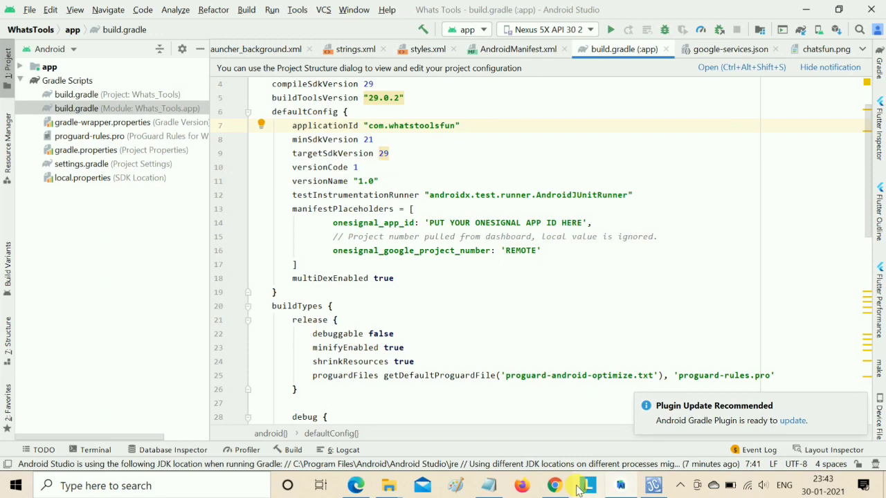
mouse_move(565, 491)
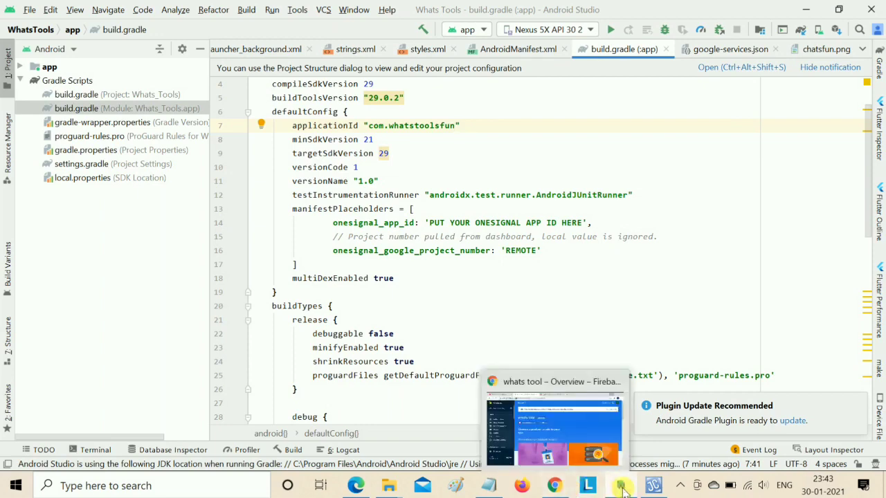
Step: Copy the Server key from Firebase's Cloud Messaging project settings and return to OneSignal
left_click(554, 424)
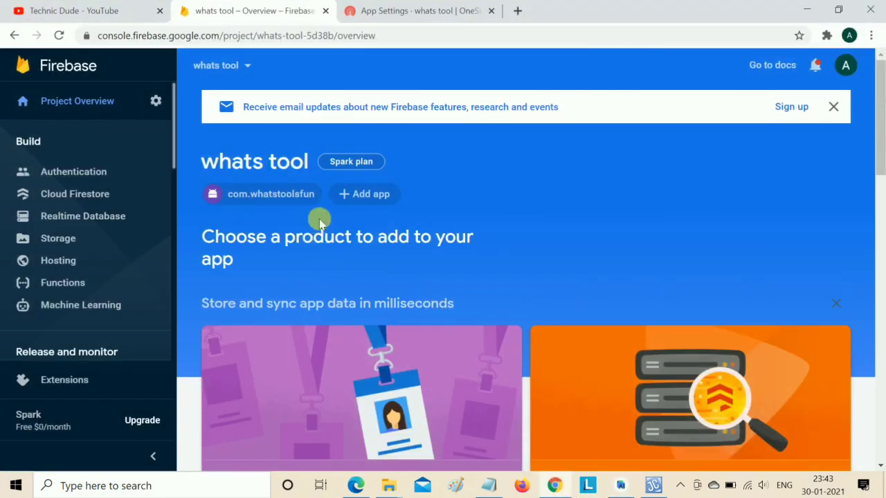
left_click(156, 101)
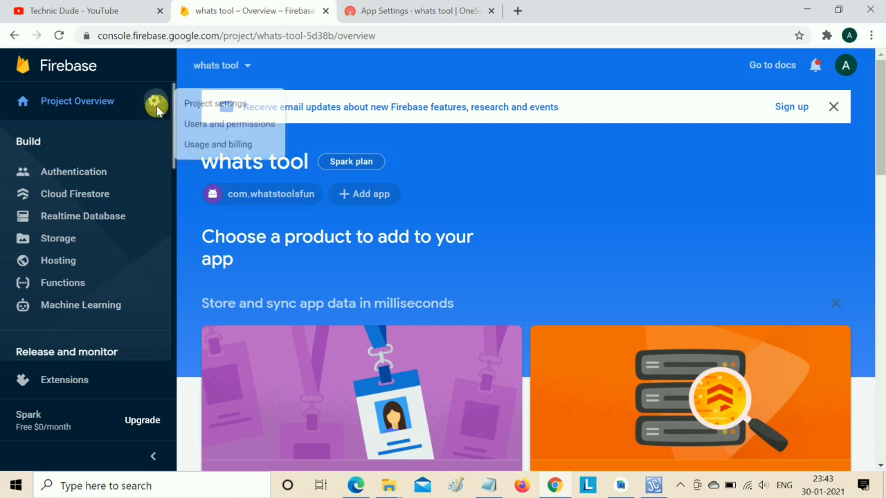
left_click(201, 105)
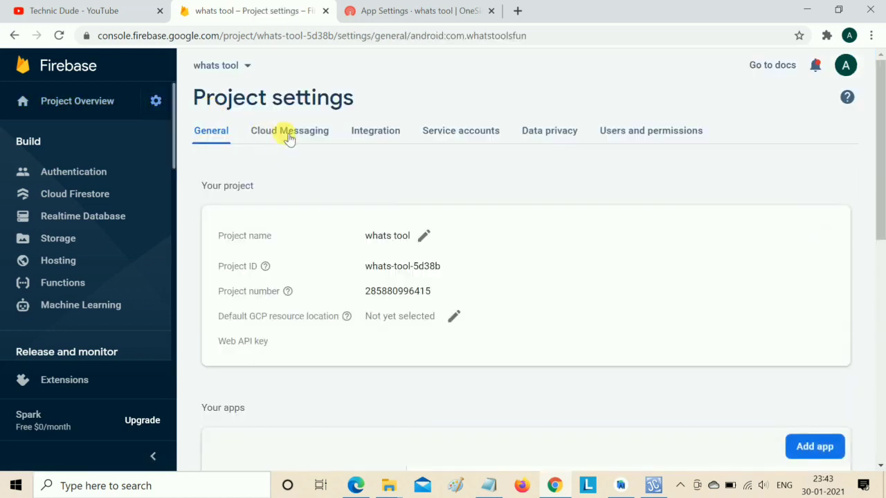
left_click(290, 137)
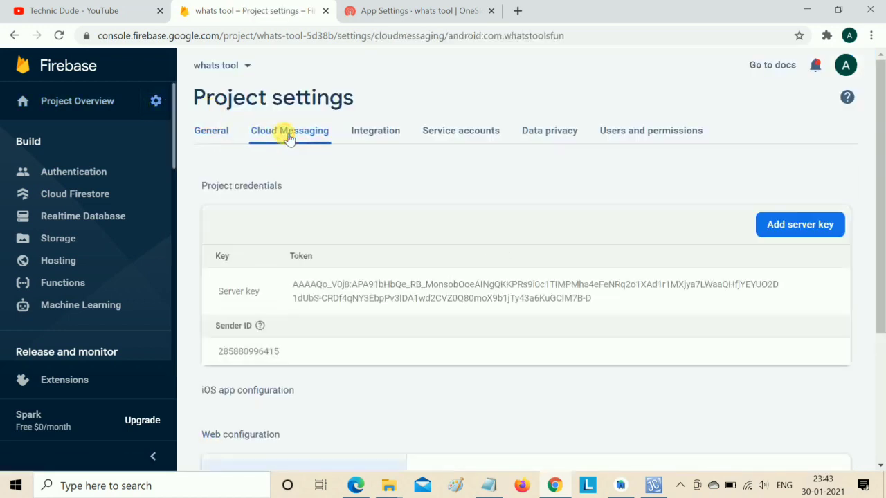
left_click_drag(287, 285, 642, 306)
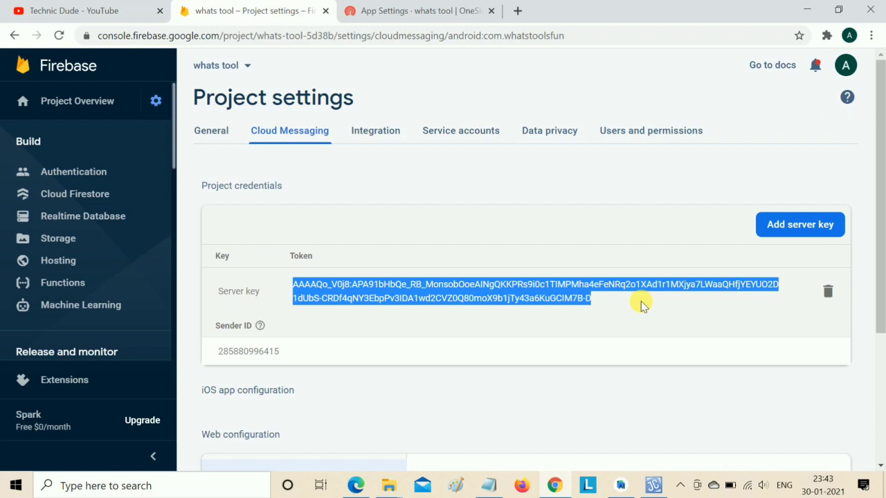
left_click(432, 10)
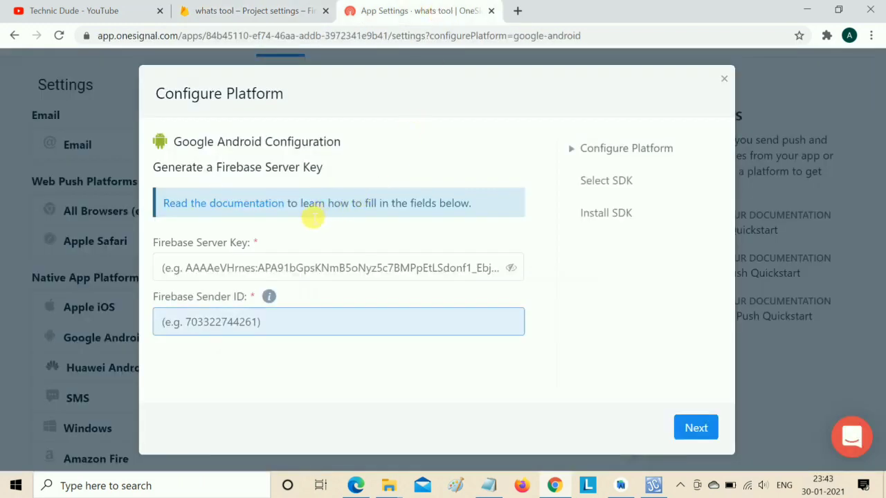
Step: Fill OneSignal's Firebase Server Key and Sender ID fields with the values copied from Firebase
left_click(250, 268)
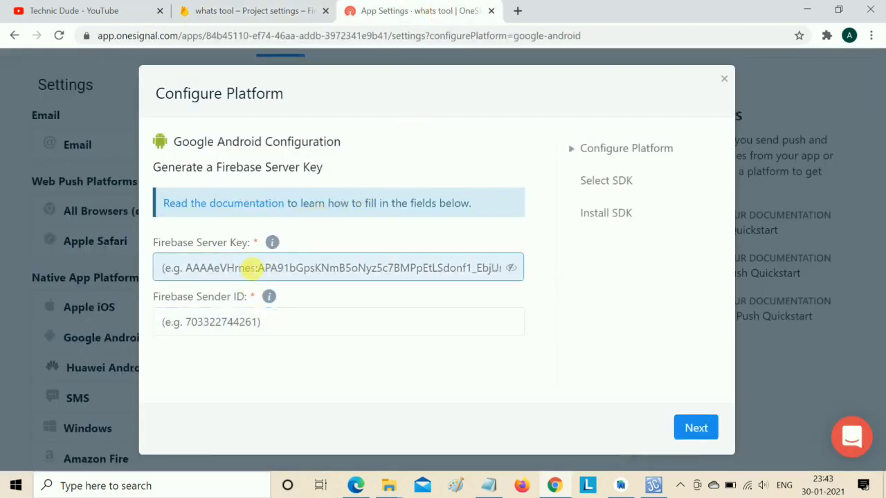
key("ctrl+v")
left_click(226, 327)
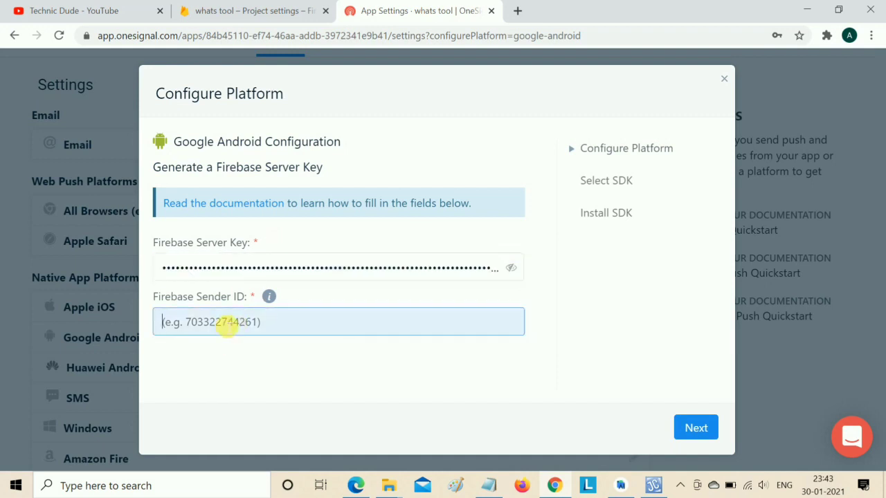
left_click(217, 8)
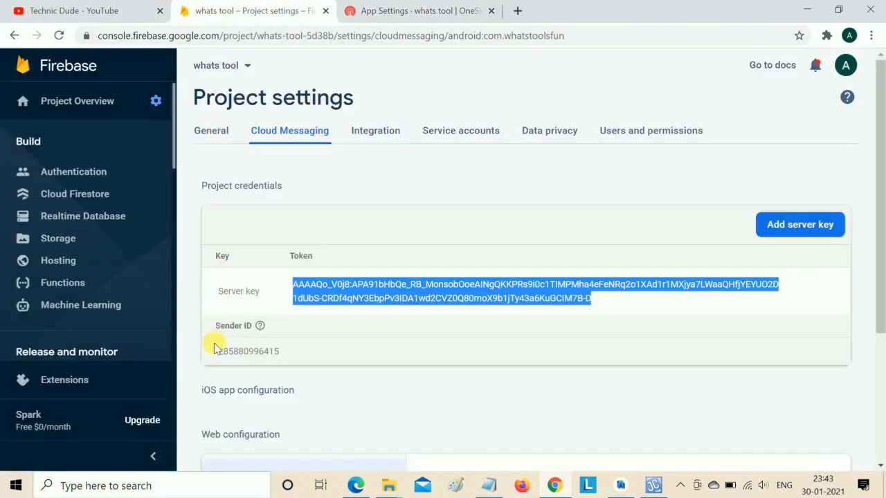
left_click_drag(218, 351, 346, 356)
key("ctrl+c")
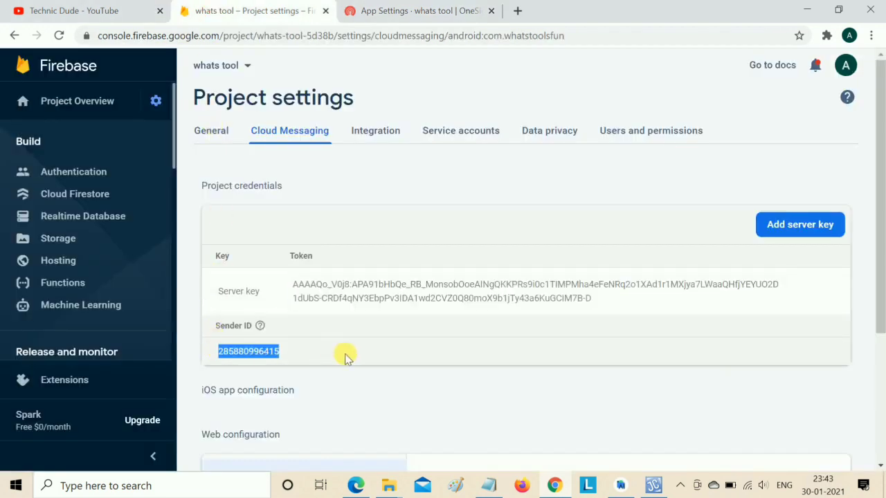
left_click(418, 10)
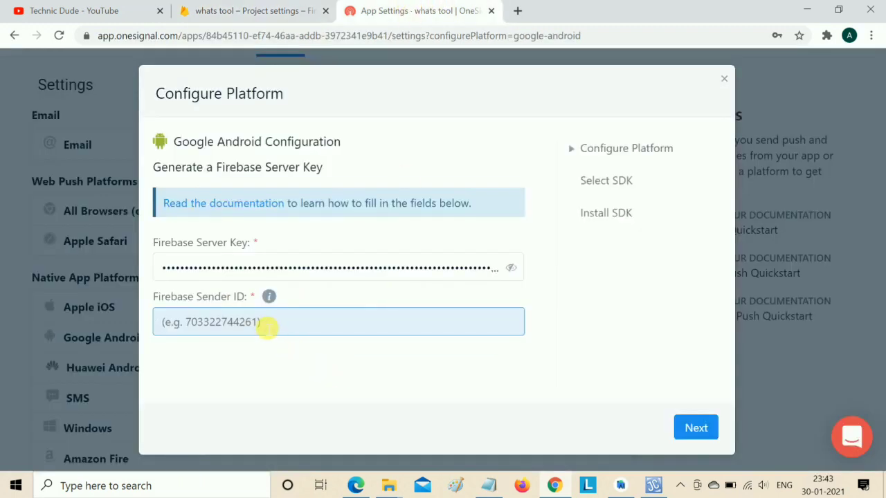
key("ctrl+v")
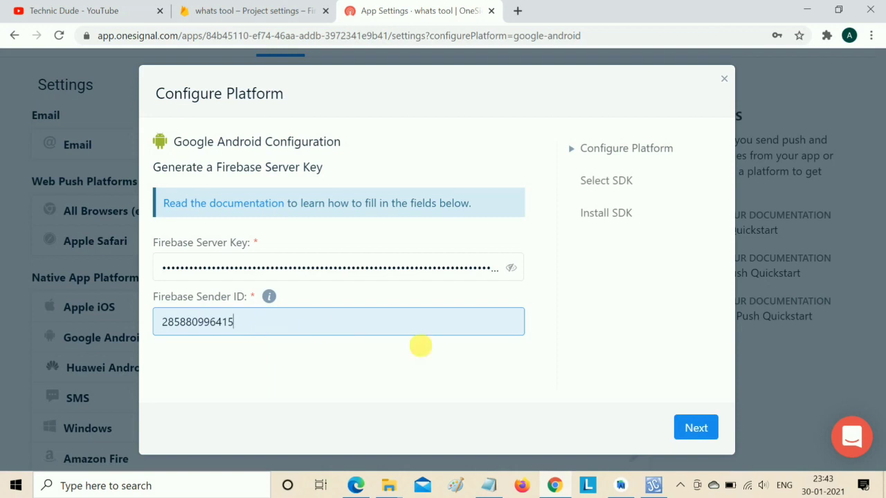
Step: Continue past the credentials, decline saving the password, and choose Native Android as target SDK
left_click(685, 428)
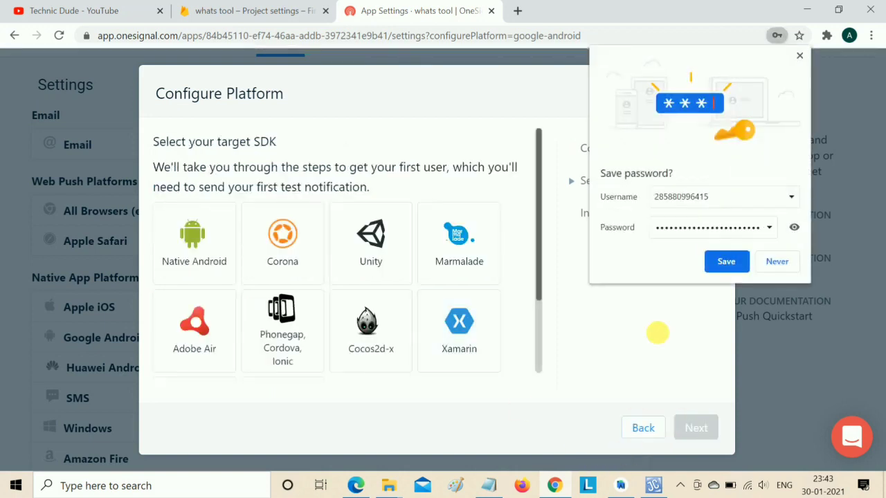
left_click(777, 262)
left_click(215, 242)
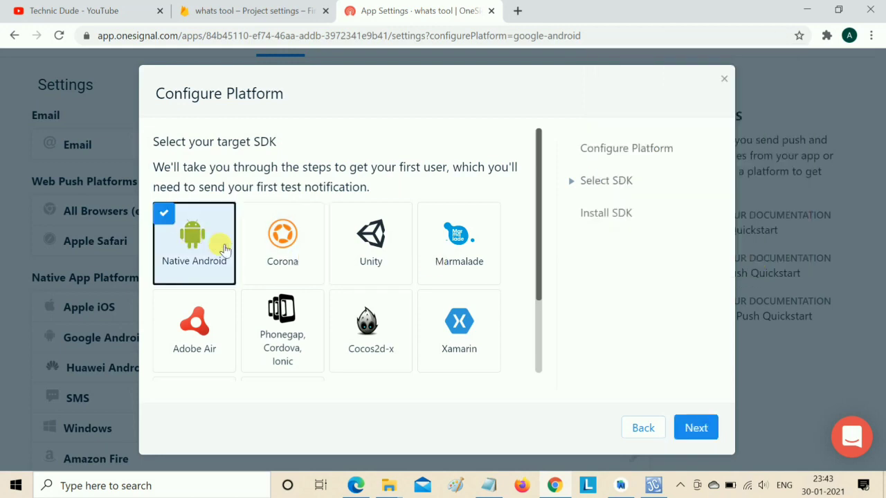
left_click(688, 430)
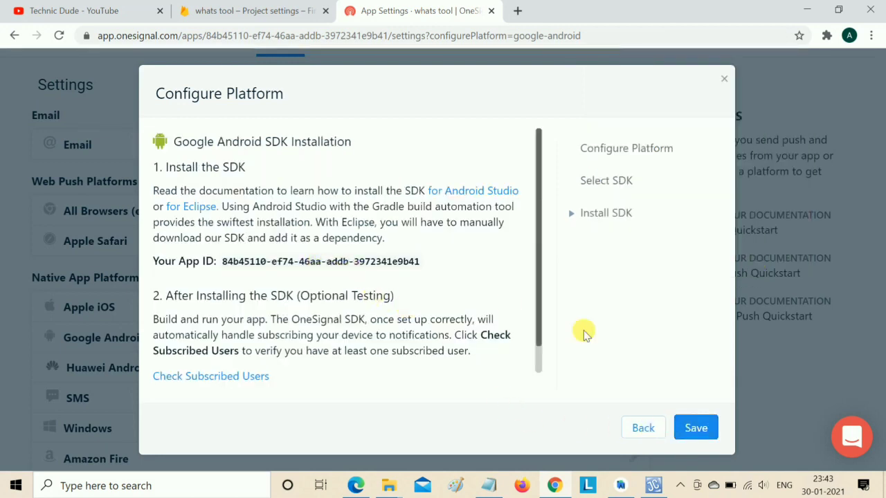
Step: Save the Google Android platform setup and open OneSignal's Keys & IDs settings
left_click(698, 430)
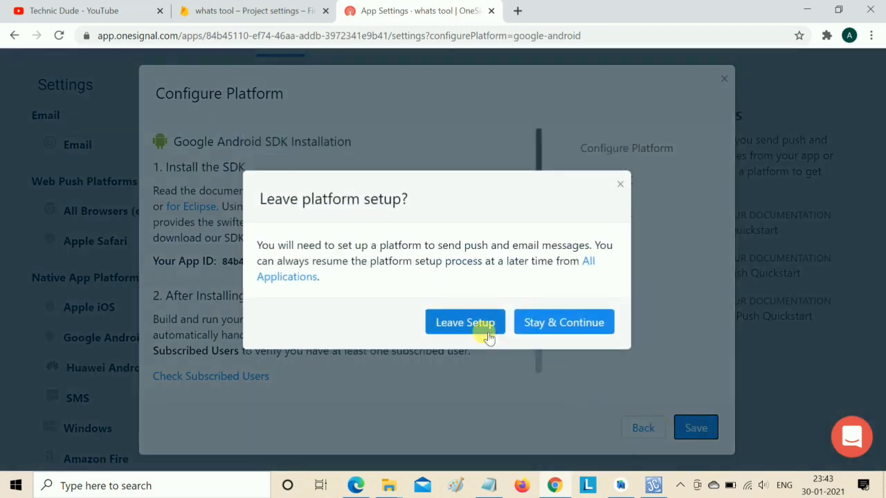
left_click(472, 322)
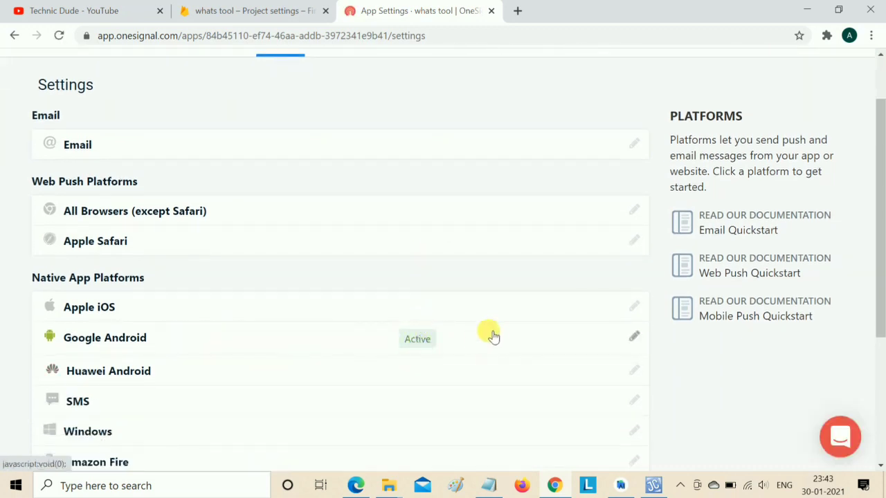
scroll(495, 332, "up", 1)
left_click(516, 106)
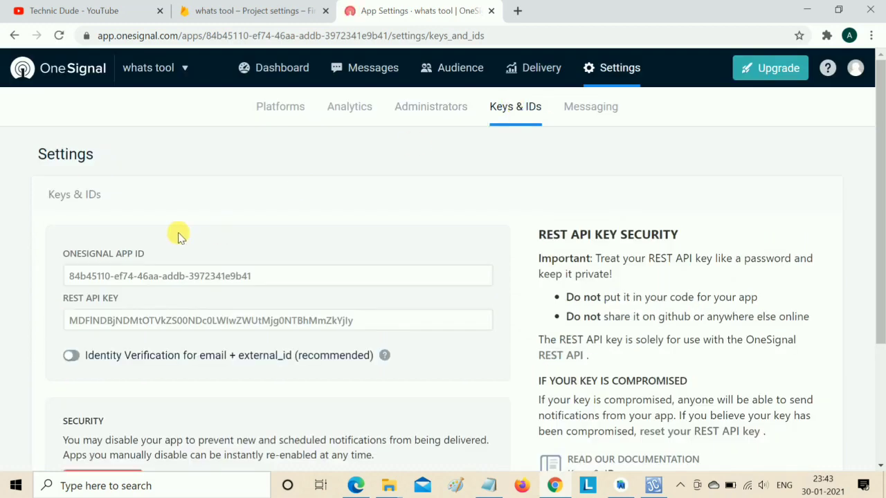
Step: Copy the OneSignal App ID and switch back to Android Studio
left_click(261, 285)
left_click_drag(261, 285, 185, 295)
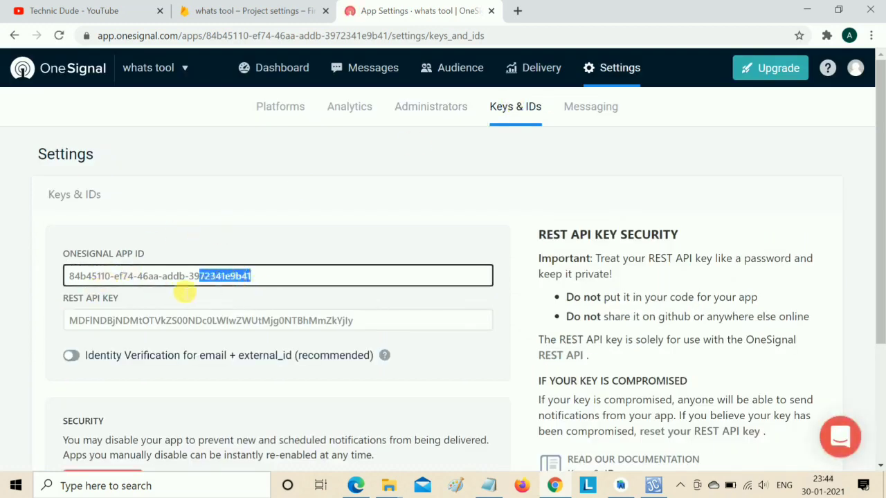
left_click(69, 292)
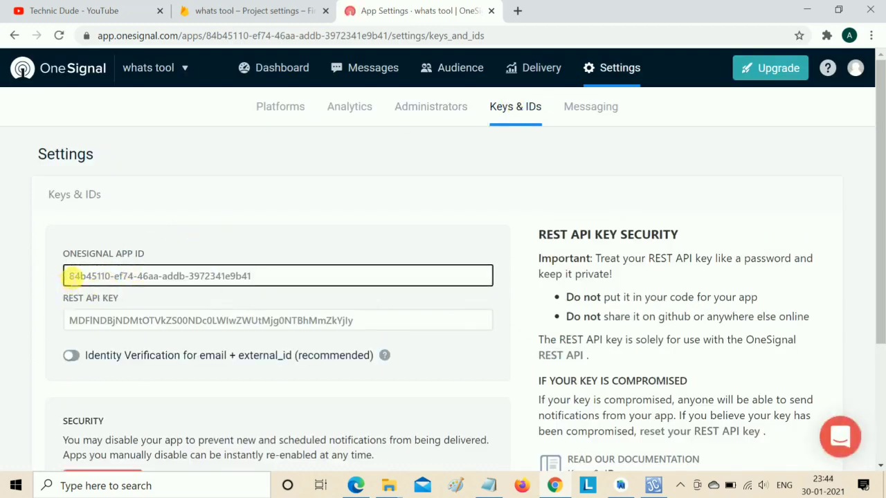
left_click_drag(72, 276, 309, 284)
key("ctrl+c")
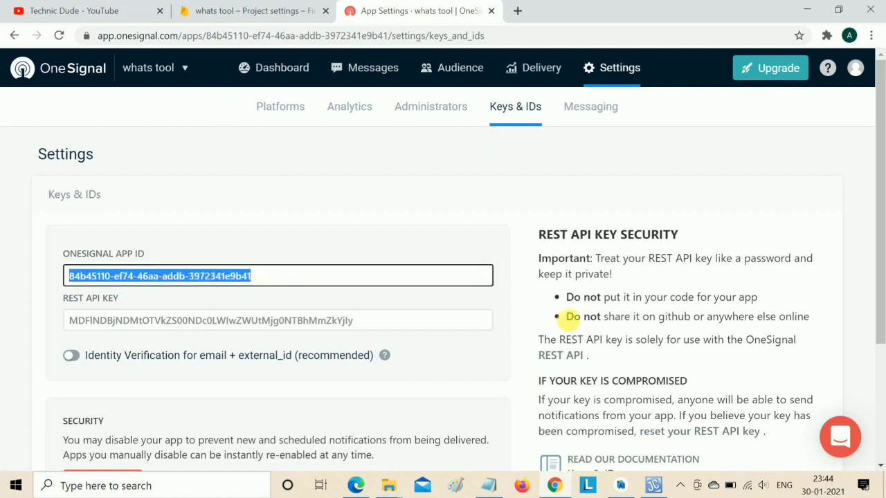
mouse_move(621, 486)
left_click(621, 456)
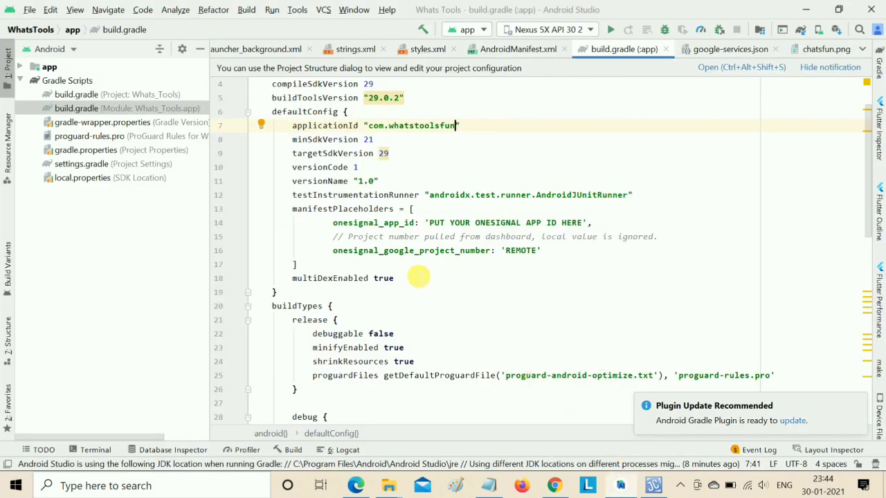
Step: Replace 'PUT YOUR ONESIGNAL APP ID HERE' in build.gradle with the copied App ID and resync Gradle
left_click_drag(429, 224, 588, 223)
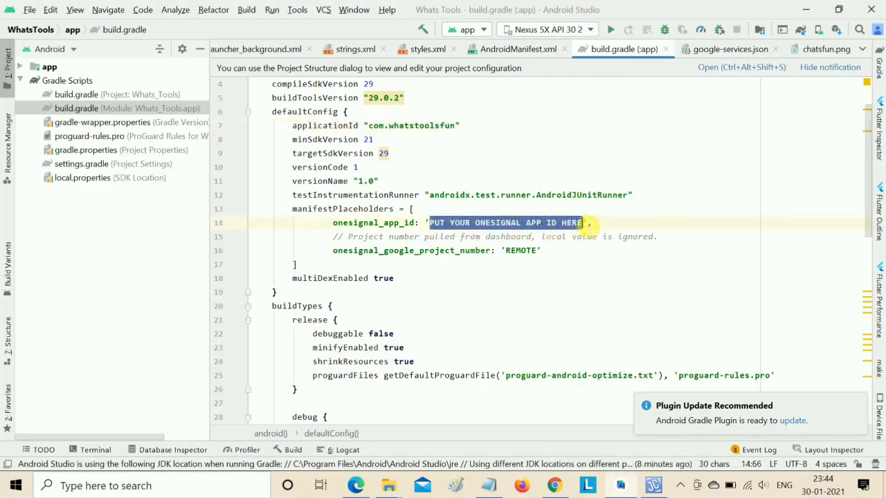
key("ctrl+v")
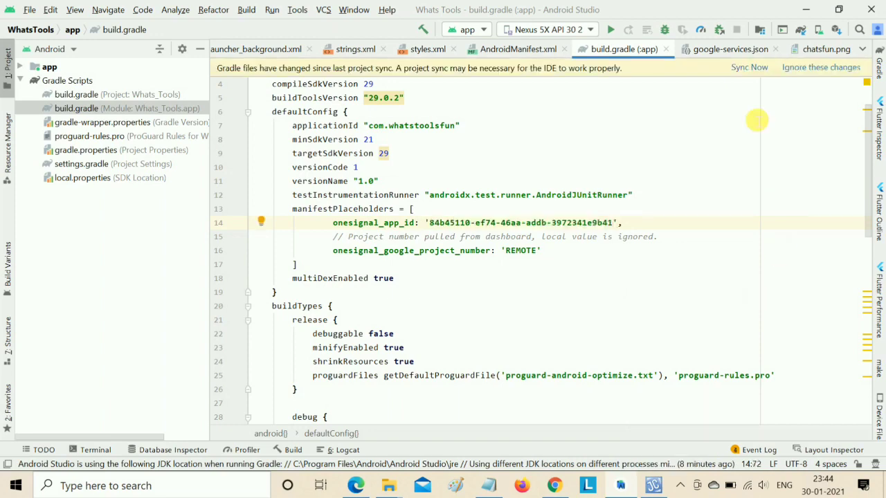
left_click(741, 67)
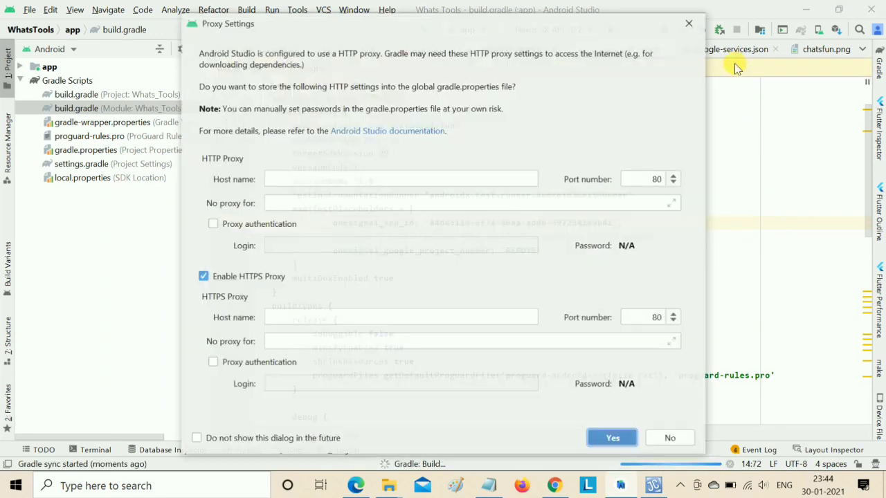
left_click(686, 20)
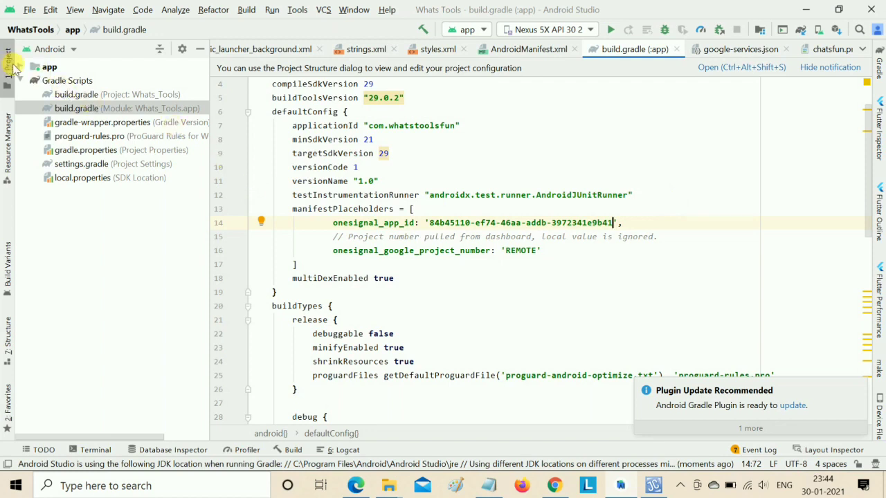
Step: Open app/res/values/strings.xml and scroll to the ADMOB SETUP IDS block
left_click(20, 66)
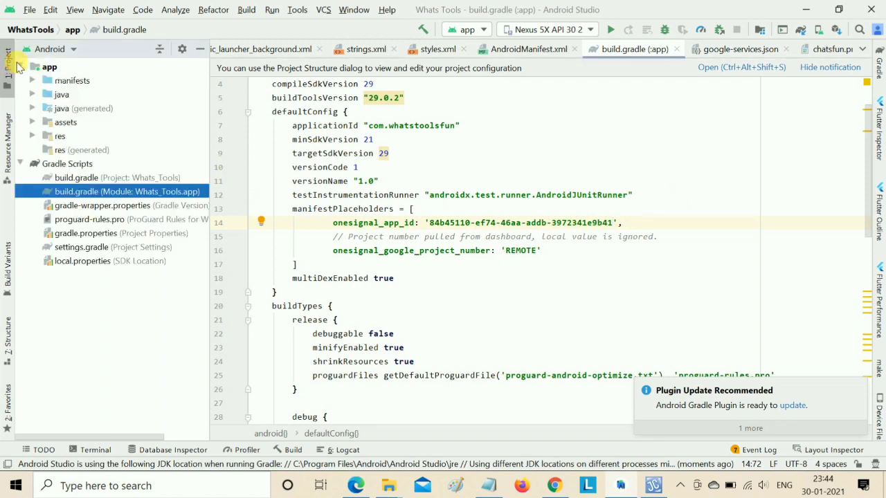
left_click(29, 137)
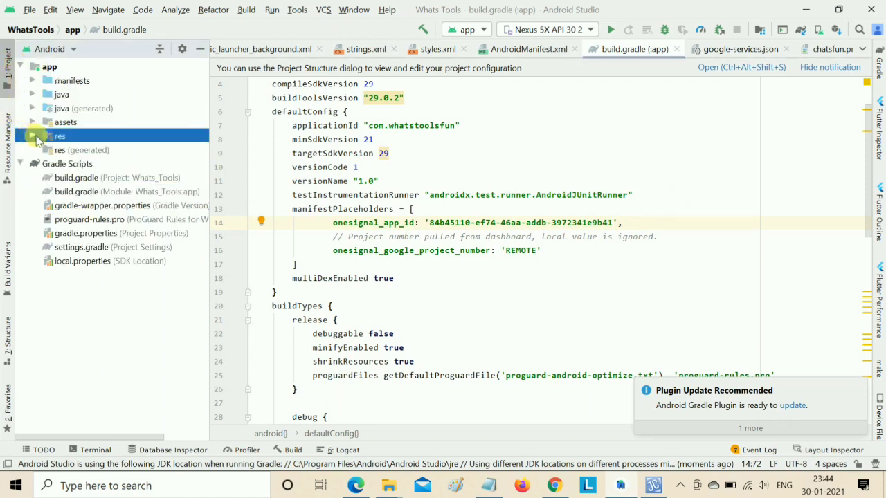
left_click(32, 135)
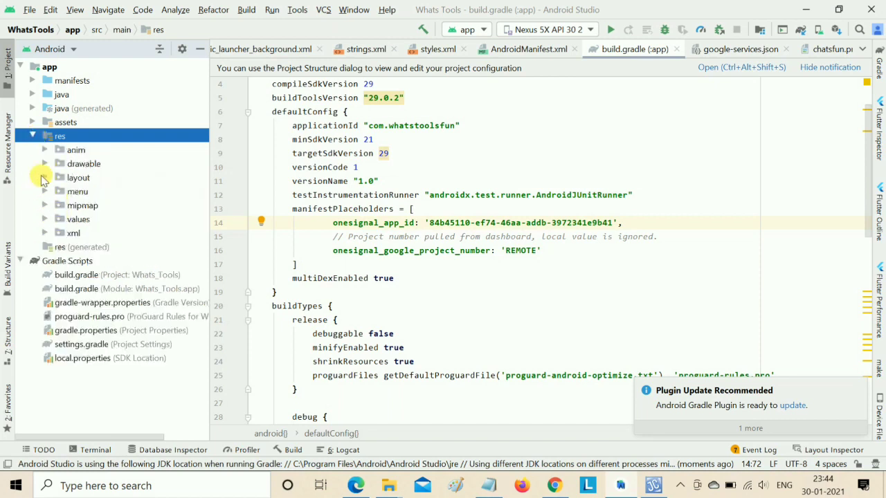
left_click(45, 219)
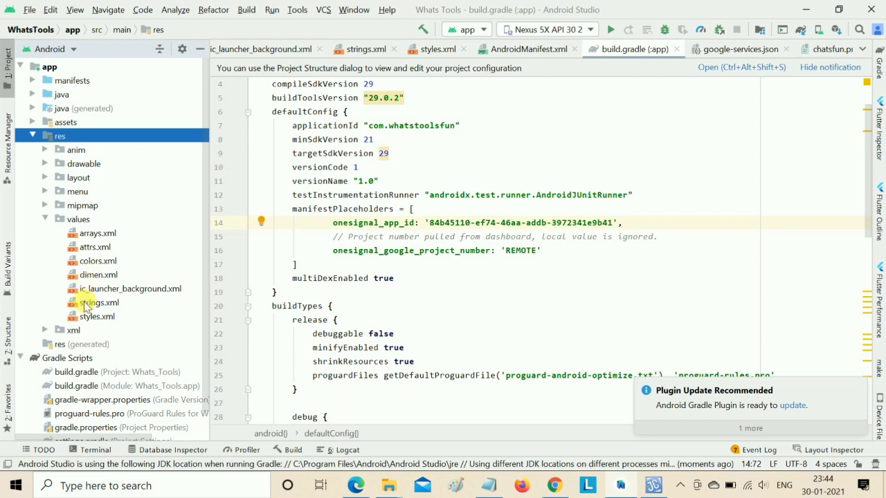
double_click(87, 306)
scroll(513, 228, "up", 4)
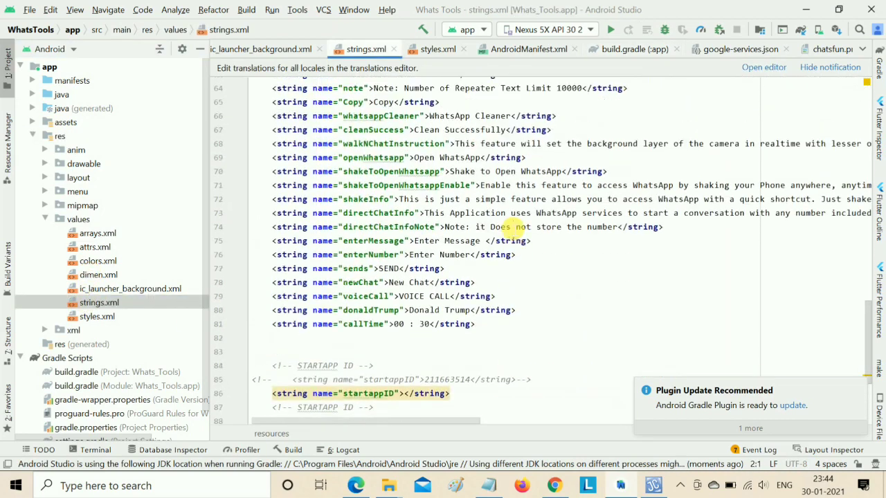
scroll(515, 229, "down", 4)
left_click_drag(263, 269, 283, 325)
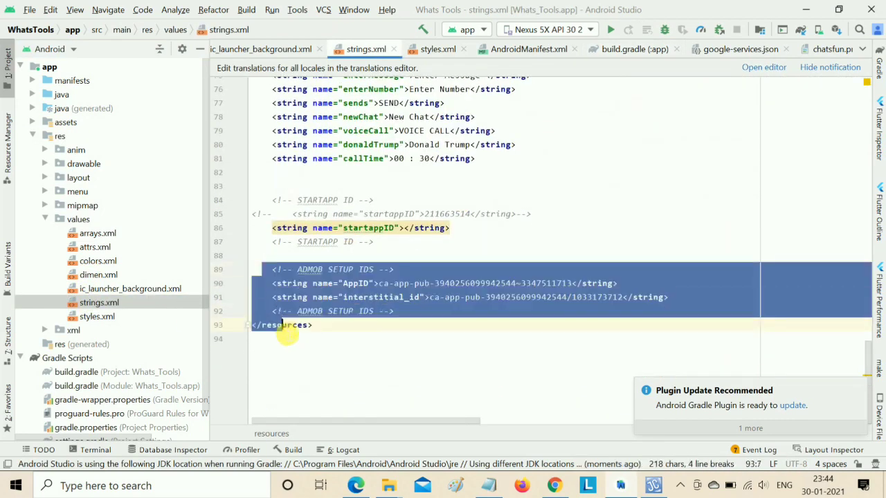
left_click(391, 341)
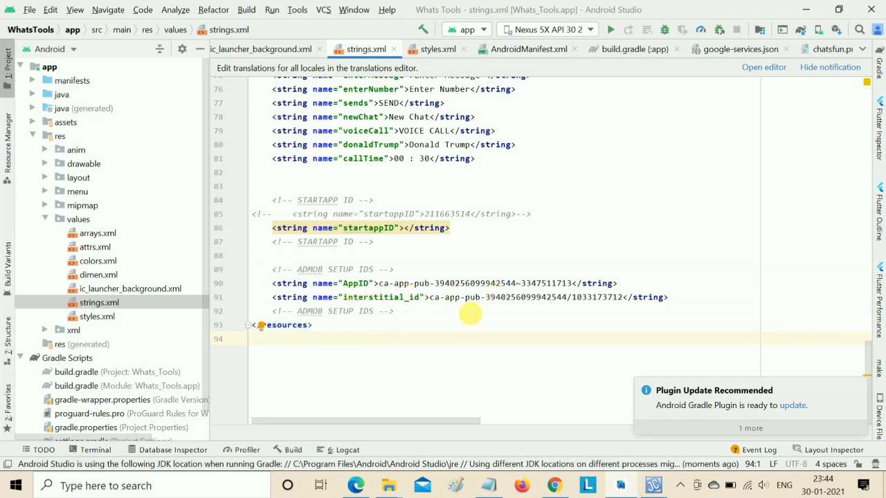
Step: Switch to Chrome and open a blank new tab
mouse_move(554, 485)
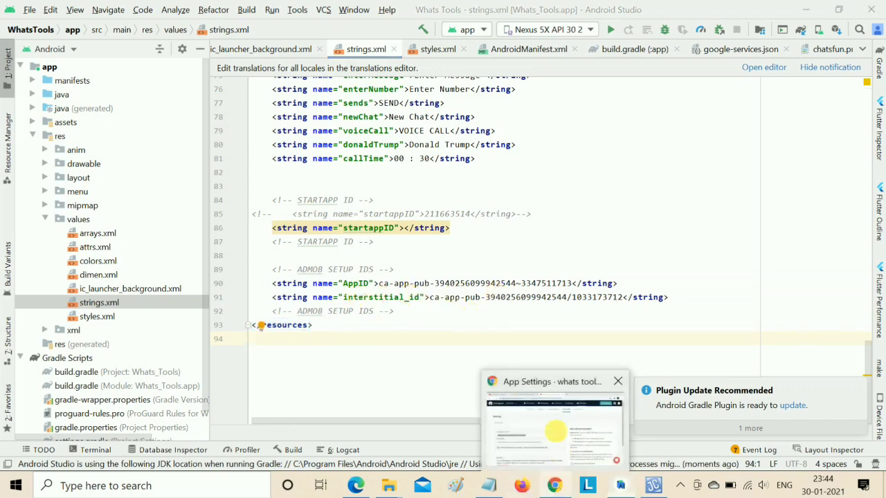
left_click(555, 431)
left_click(518, 11)
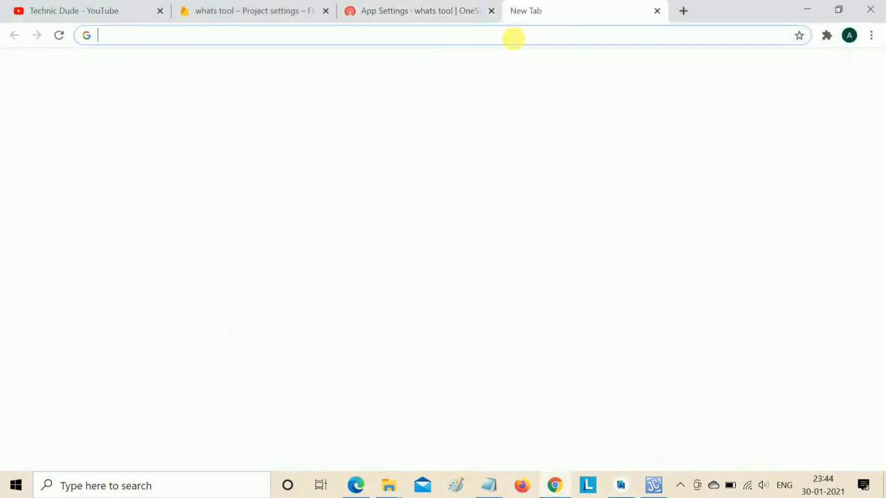
Step: Search 'admob' in Chrome, open the Google AdMob site, and sign in
type("admob")
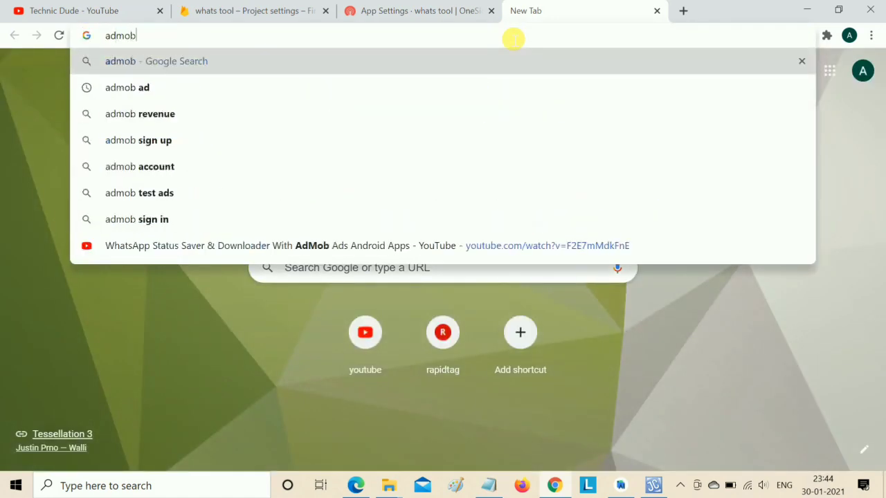
key("Return")
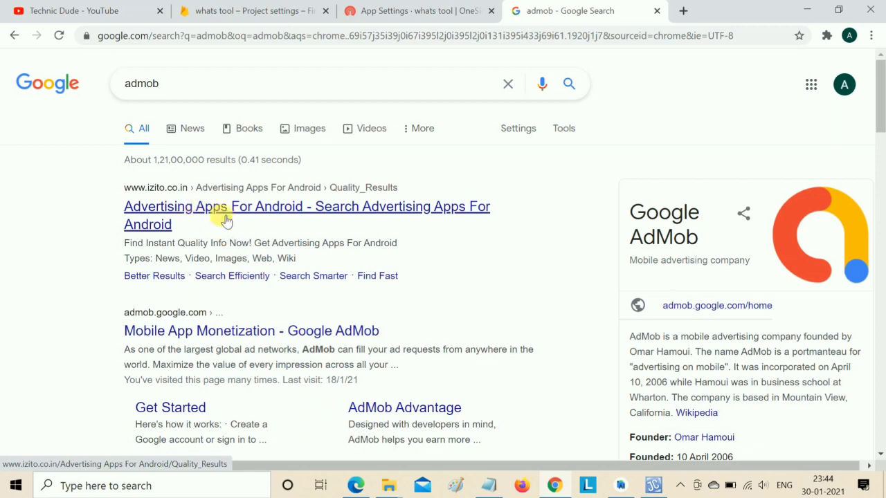
scroll(243, 296, "down", 2)
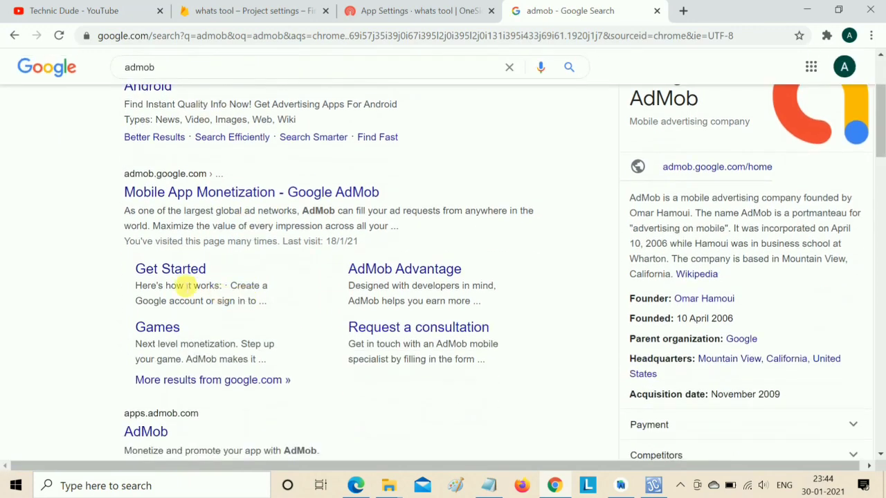
left_click(174, 194)
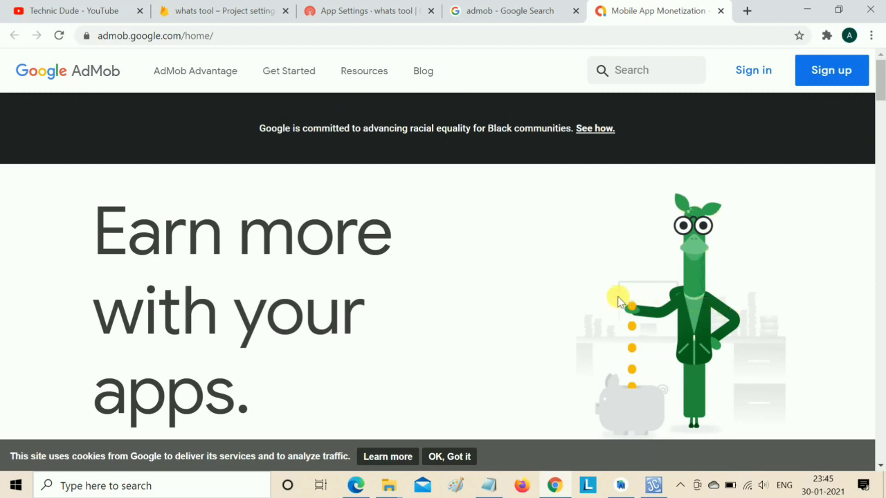
left_click(755, 71)
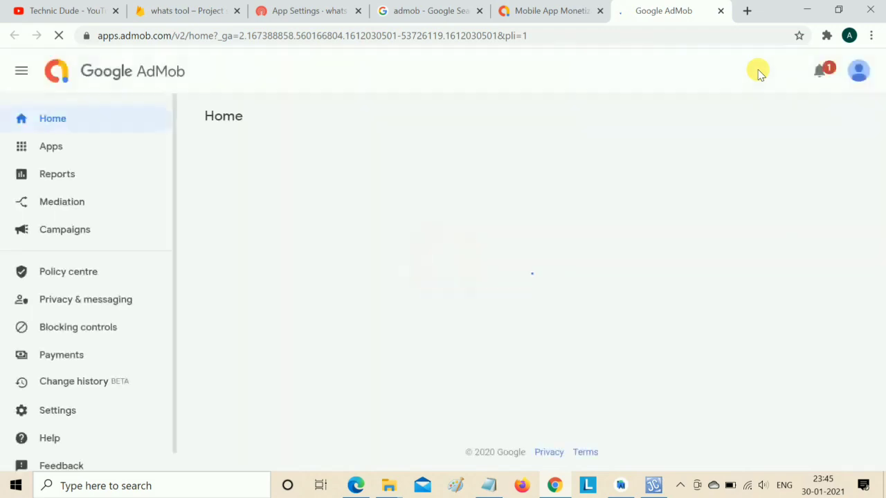
Step: Start adding an Android app in AdMob, marked as not listed on an app store
left_click(69, 148)
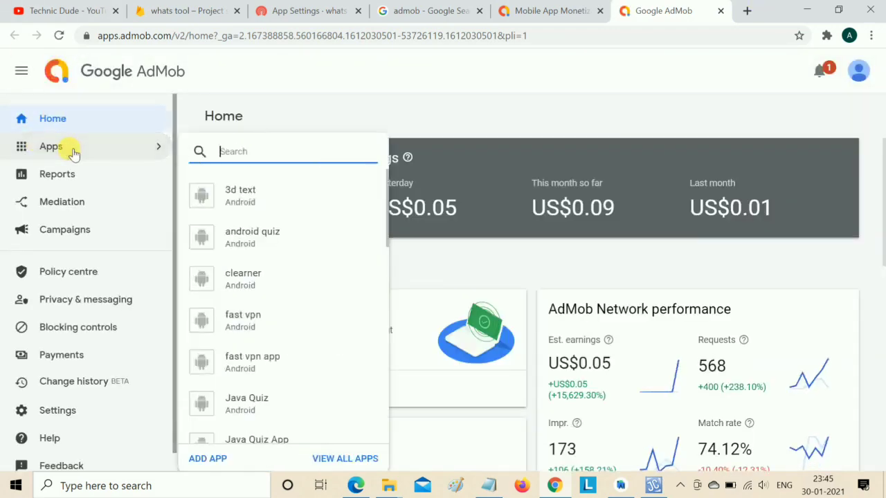
left_click(211, 461)
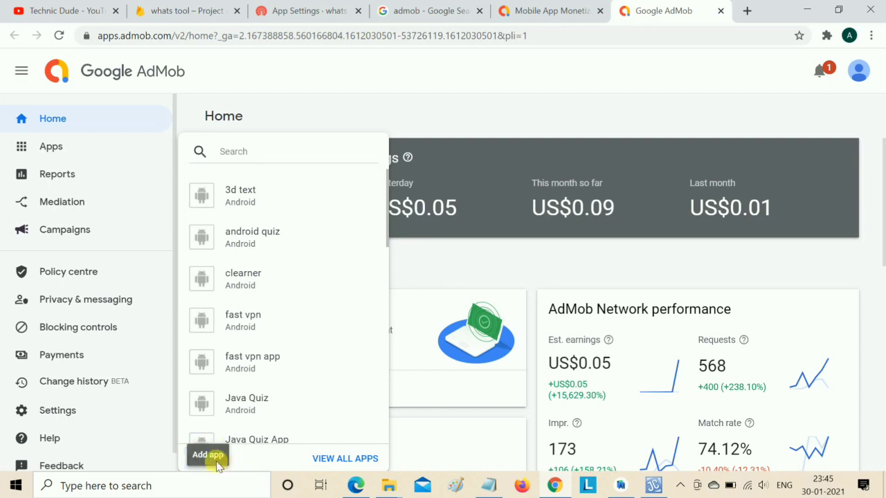
scroll(326, 402, "down", 4)
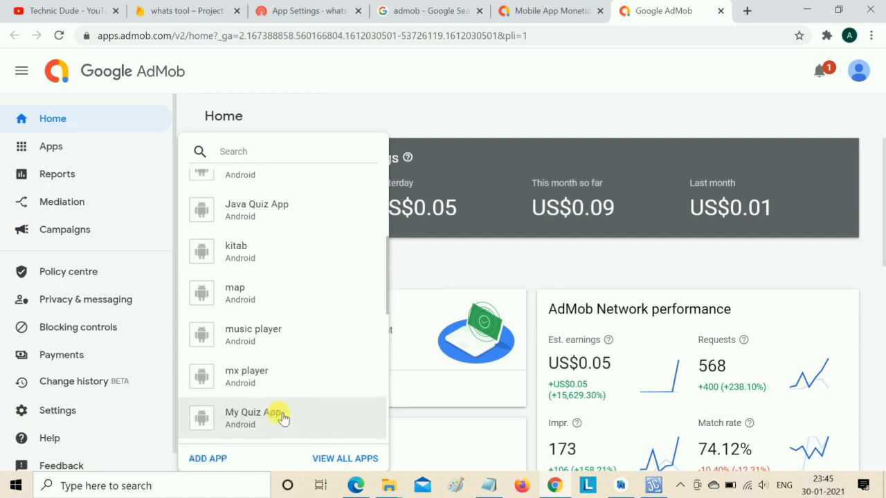
left_click(209, 461)
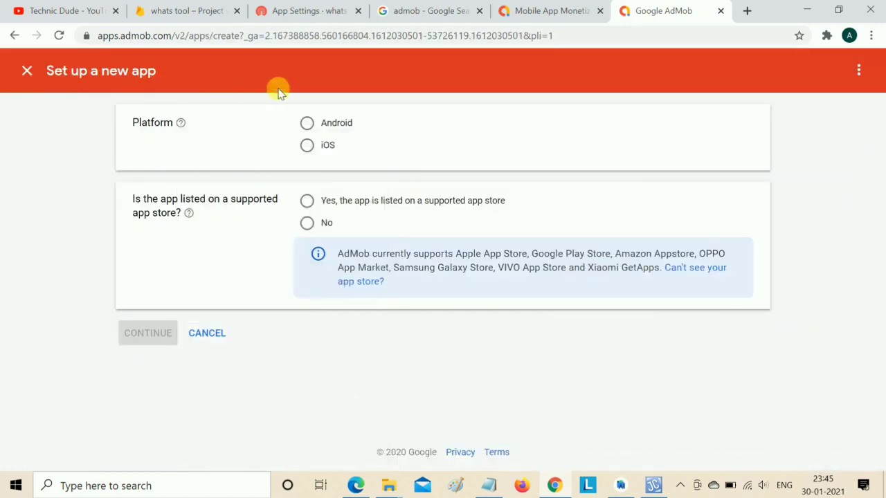
left_click(306, 125)
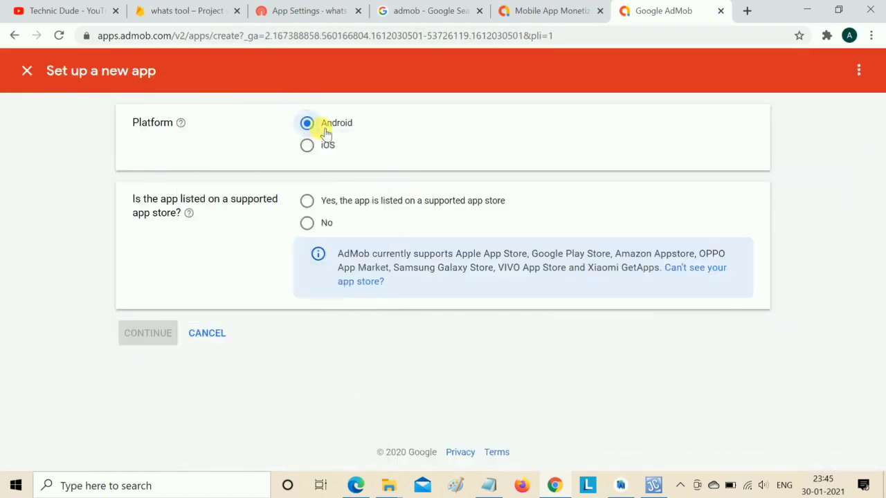
left_click(307, 223)
left_click(152, 338)
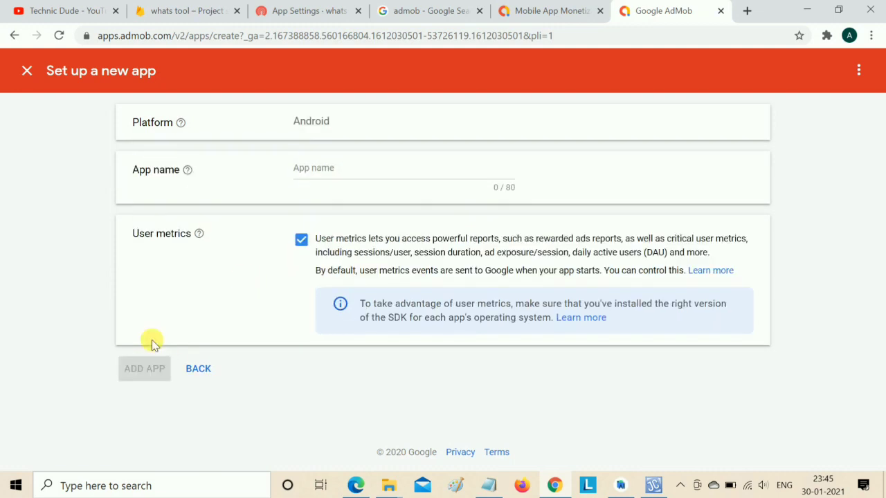
Step: Name the app 'whats tool', add it, and go to its app overview
left_click(335, 171)
type("whats tool")
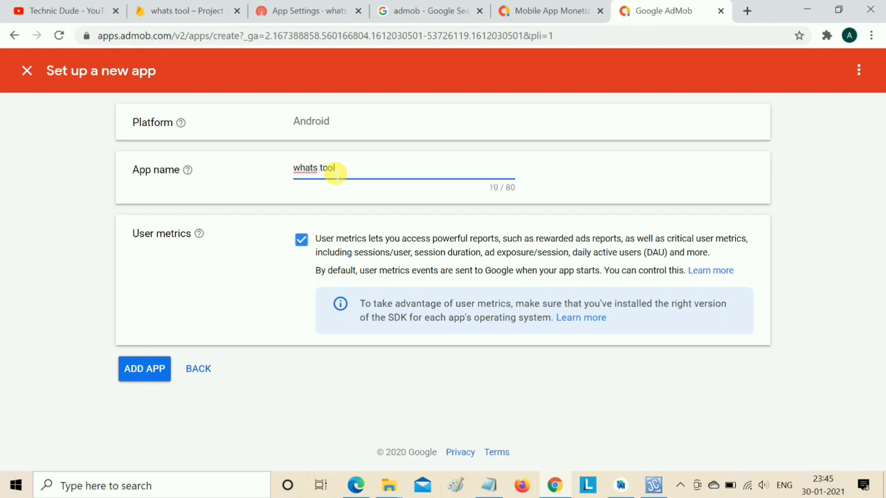
left_click(137, 369)
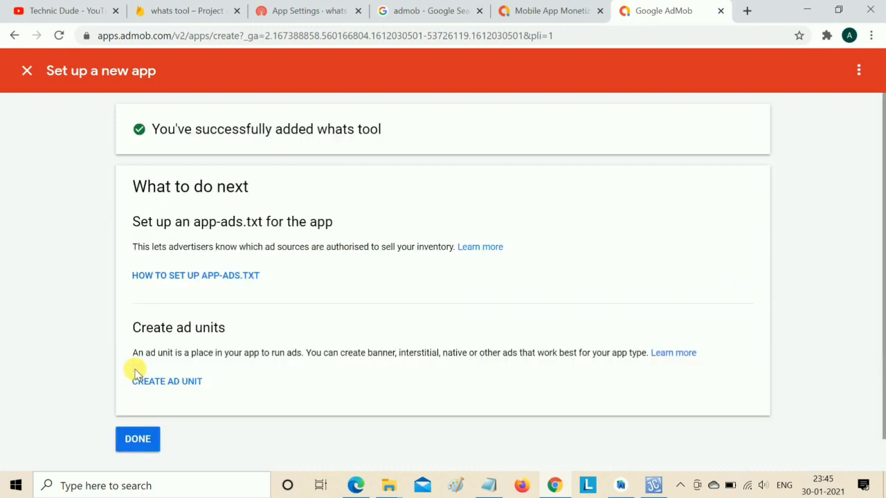
left_click(137, 440)
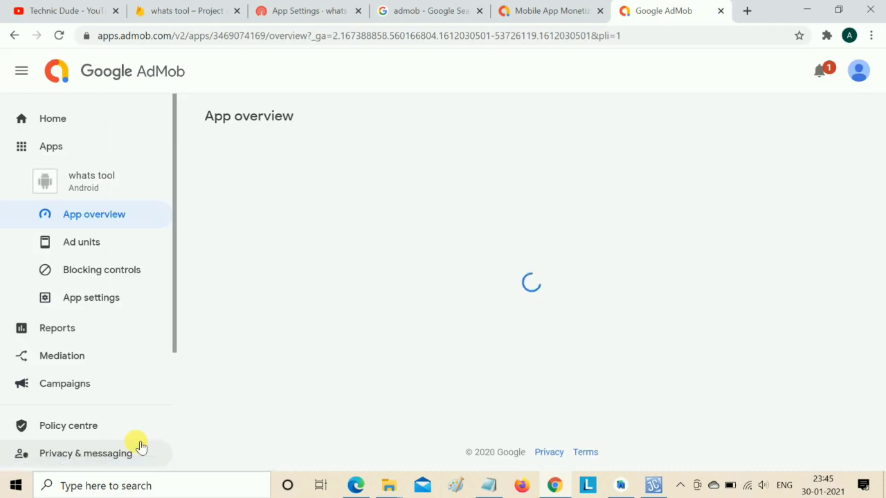
Step: Create an interstitial ad unit named 'ad1' for the whats tool app
left_click(446, 287)
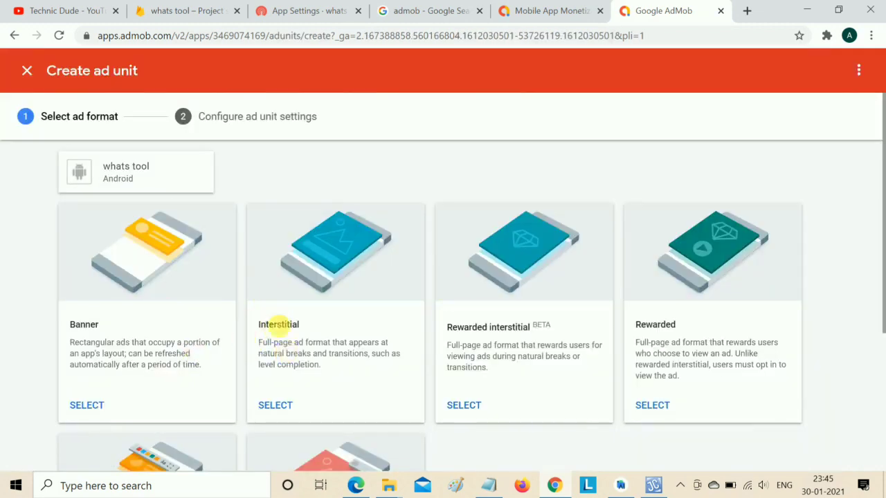
left_click(285, 406)
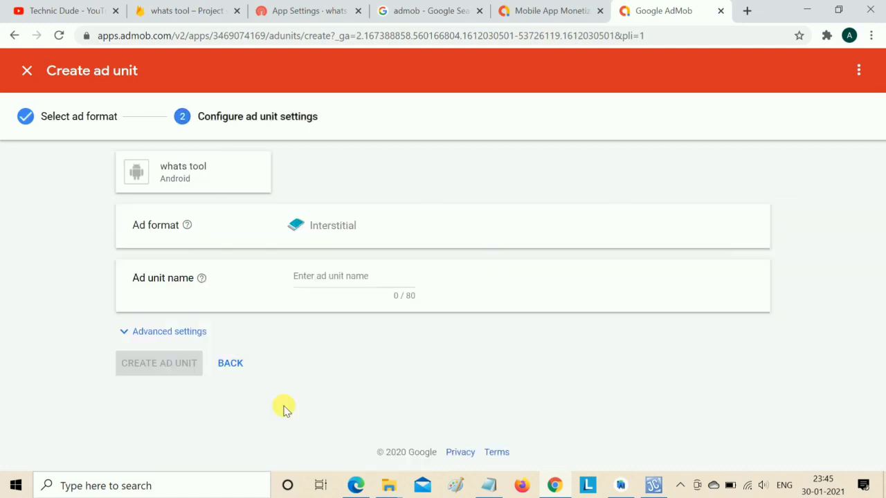
left_click(335, 276)
type("ad1")
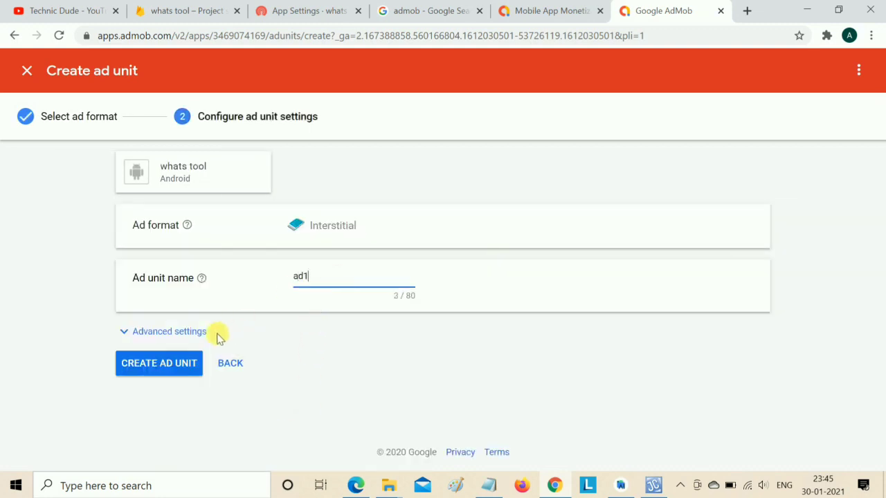
left_click(191, 362)
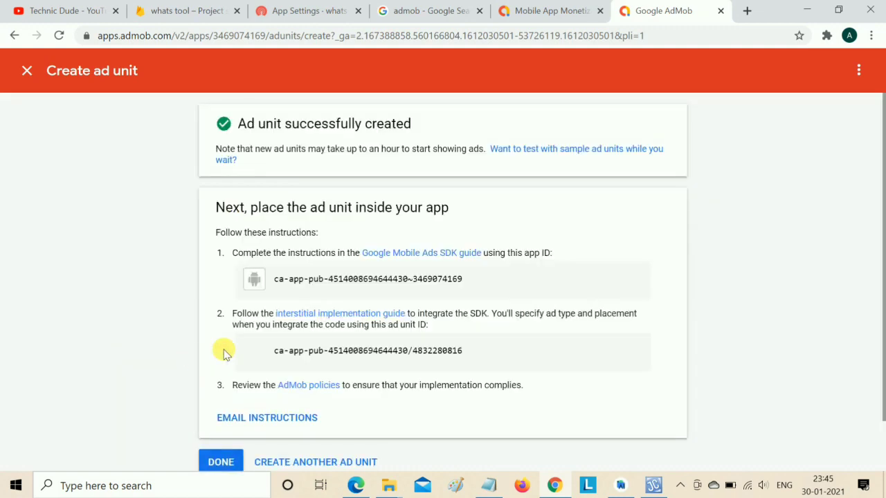
Step: Copy the AdMob app ID and select the old AppID value on line 90 of strings.xml
left_click_drag(281, 283, 462, 280)
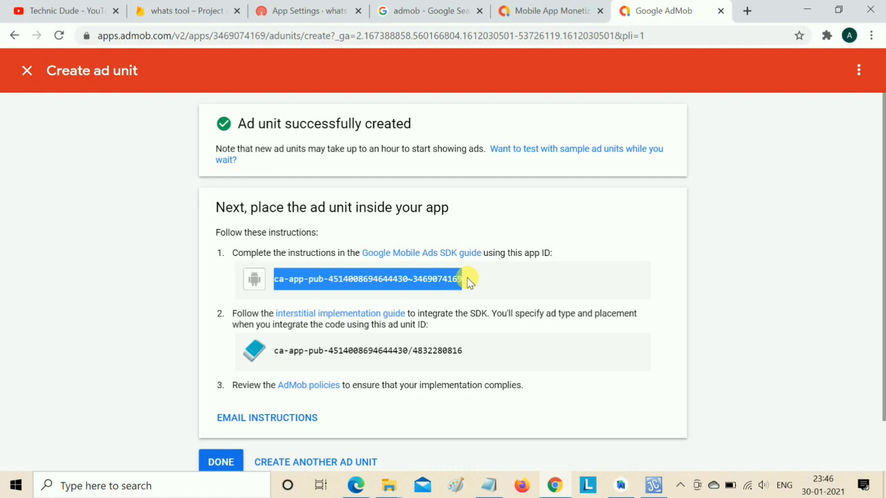
left_click(649, 421)
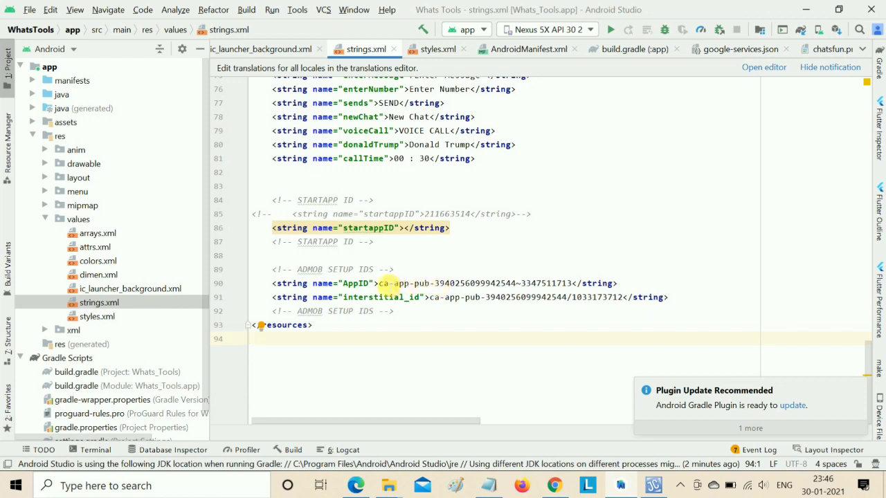
left_click_drag(378, 283, 574, 283)
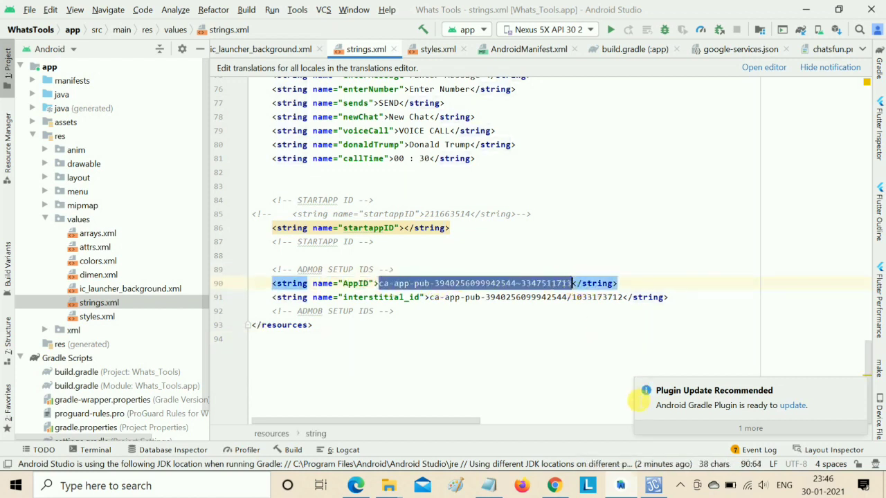
Step: Paste the new AdMob app ID over AppID and copy the interstitial ad unit ID
key("ctrl+v")
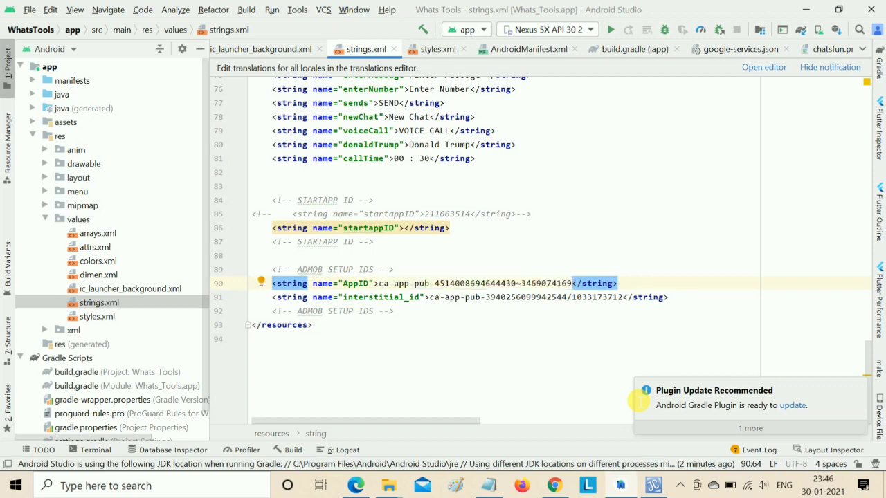
mouse_move(562, 489)
left_click(555, 430)
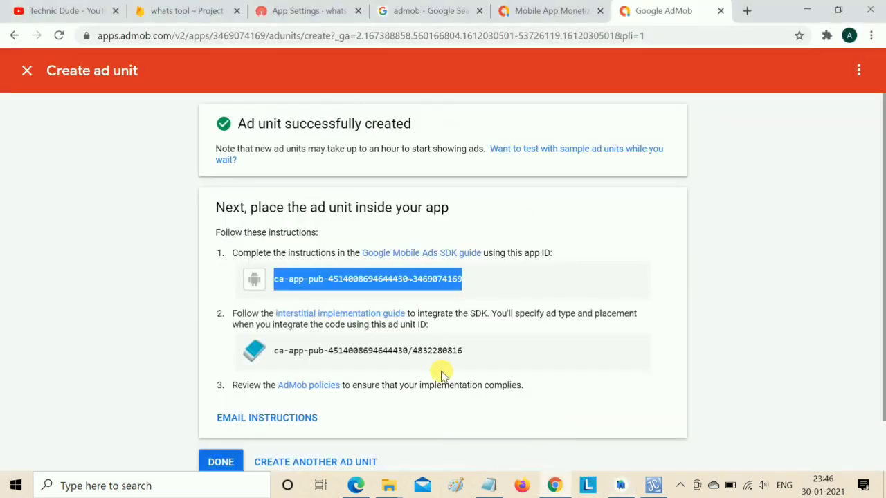
left_click_drag(275, 351, 548, 356)
key("ctrl+c")
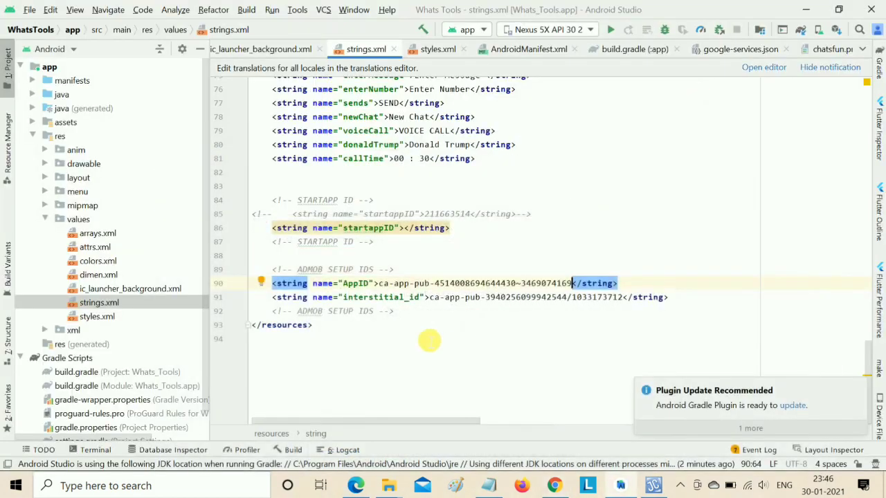
Step: Paste the ad unit ID over interstitial_id on line 91 and resync Gradle
left_click(806, 10)
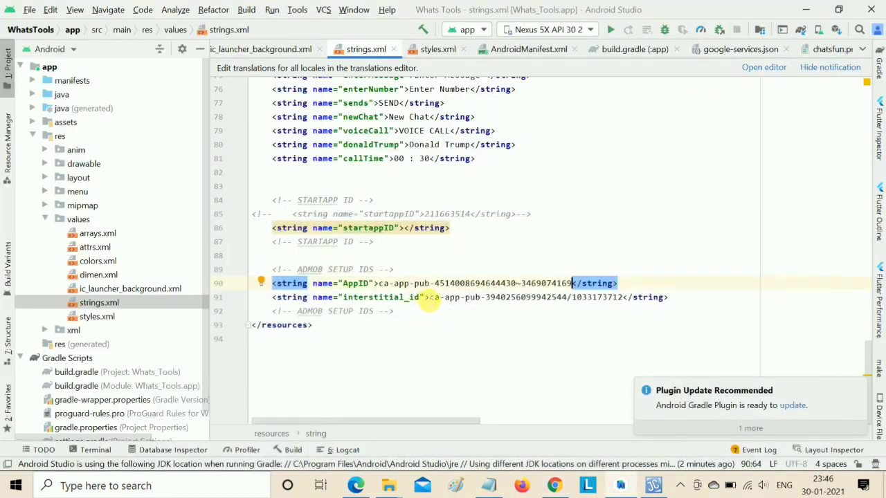
left_click_drag(430, 298, 632, 300)
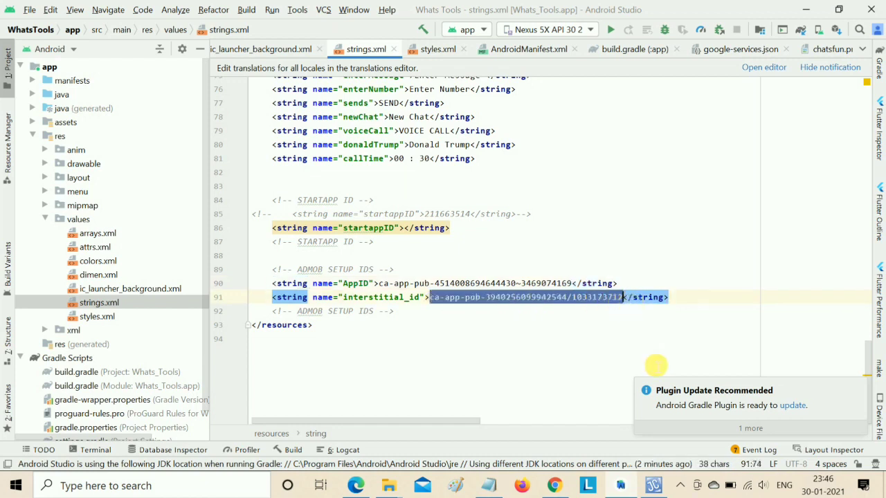
key("ctrl+v")
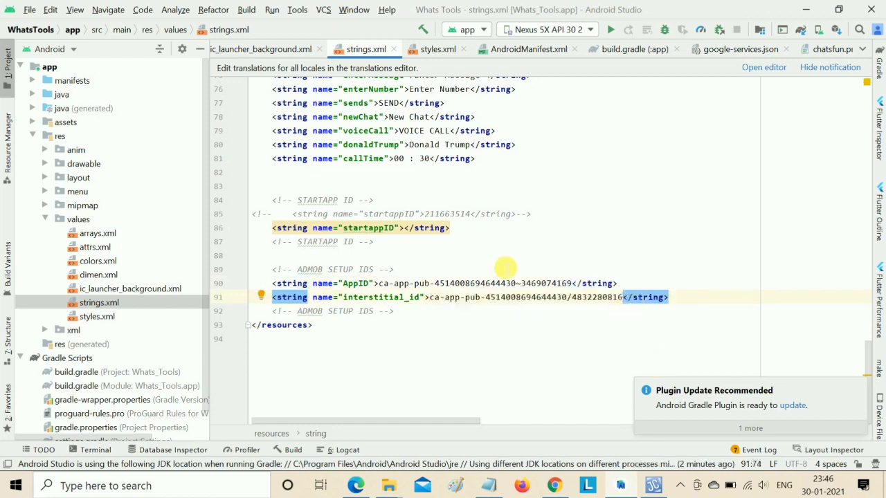
left_click(801, 31)
left_click(694, 19)
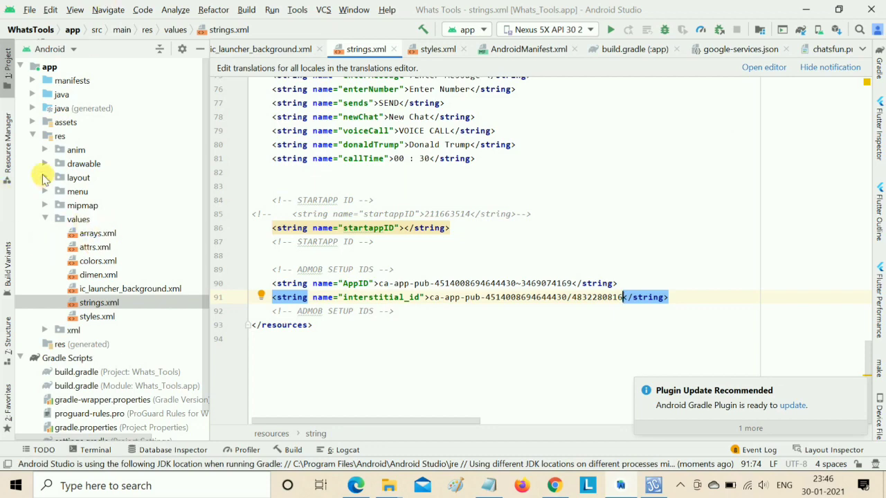
Step: From res/layout, open activity_main.xml and pager_item.xml, ending on rate_dialog.xml
left_click(44, 177)
left_click(124, 163)
double_click(124, 163)
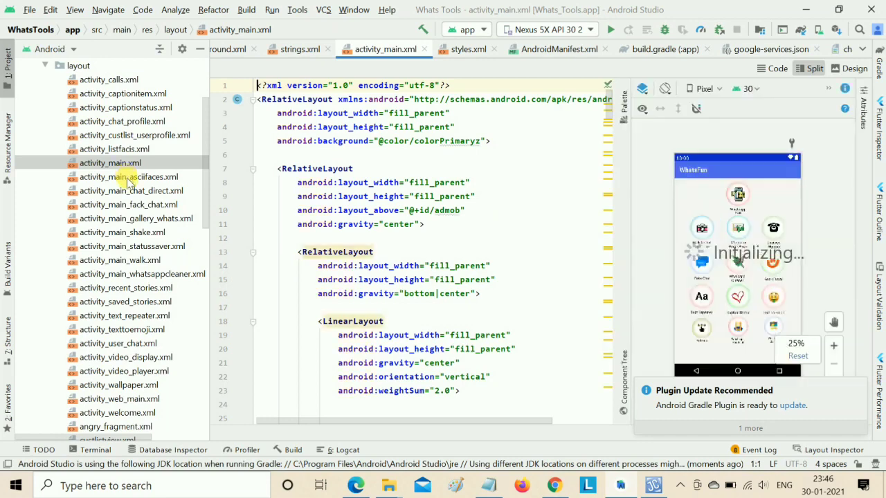
scroll(112, 218, "down", 1)
scroll(113, 218, "down", 4)
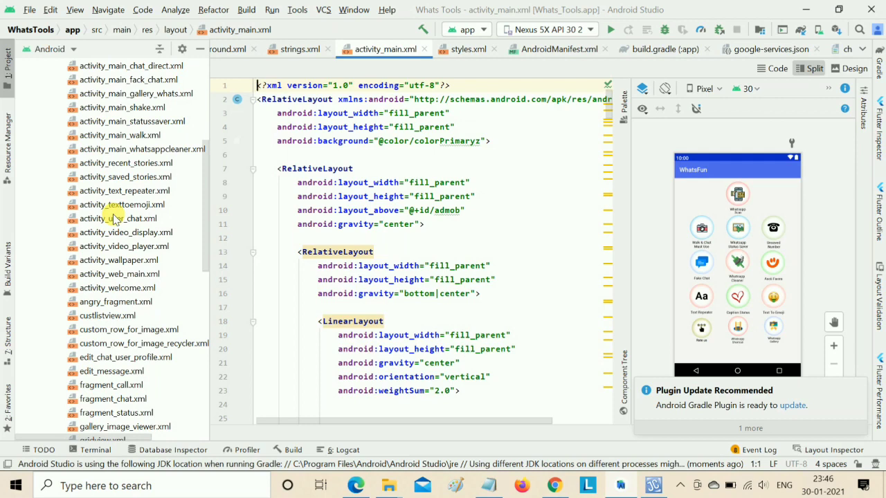
scroll(119, 208, "down", 2)
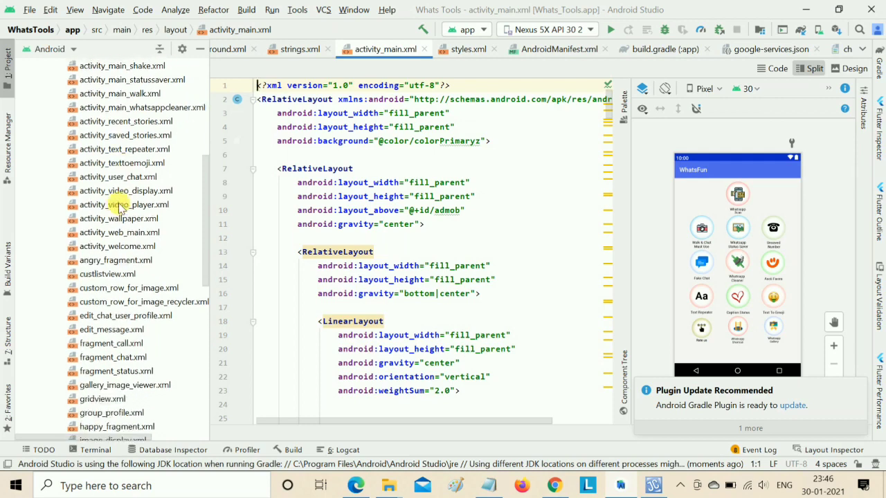
scroll(119, 207, "down", 5)
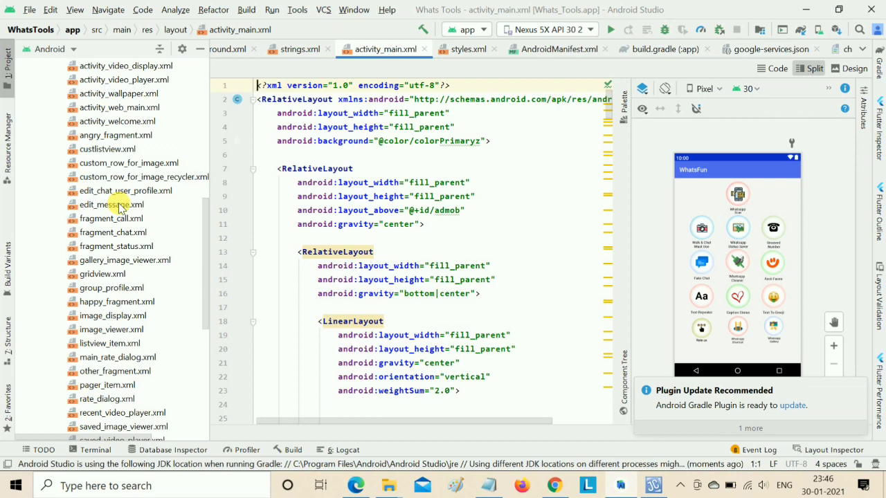
scroll(119, 206, "down", 3)
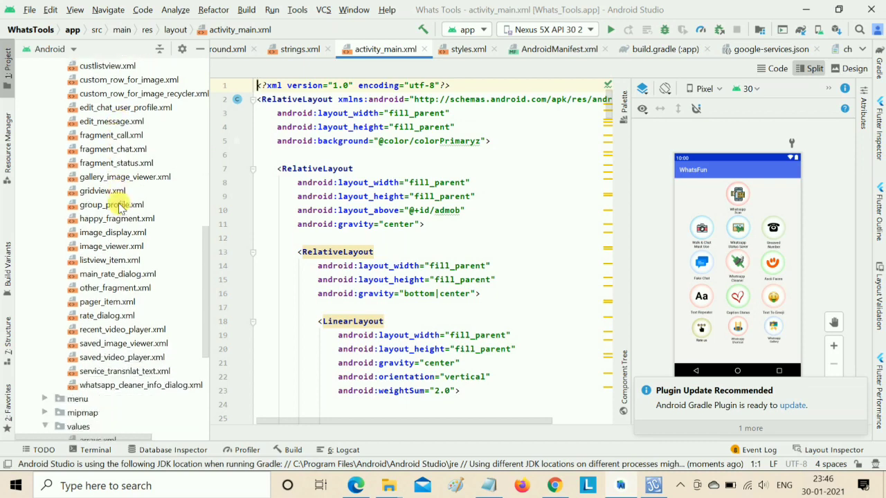
double_click(118, 303)
double_click(114, 315)
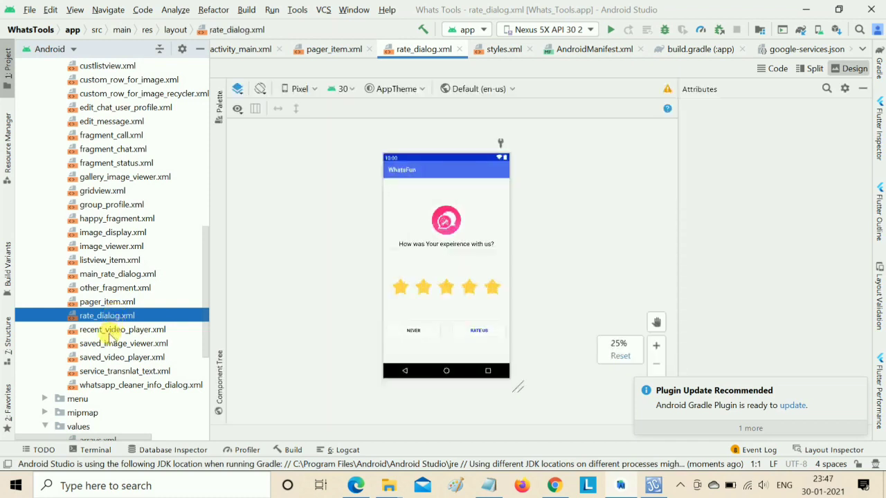
Step: Select the rating dialog's image and show its ImageView code in Split mode
left_click(445, 219)
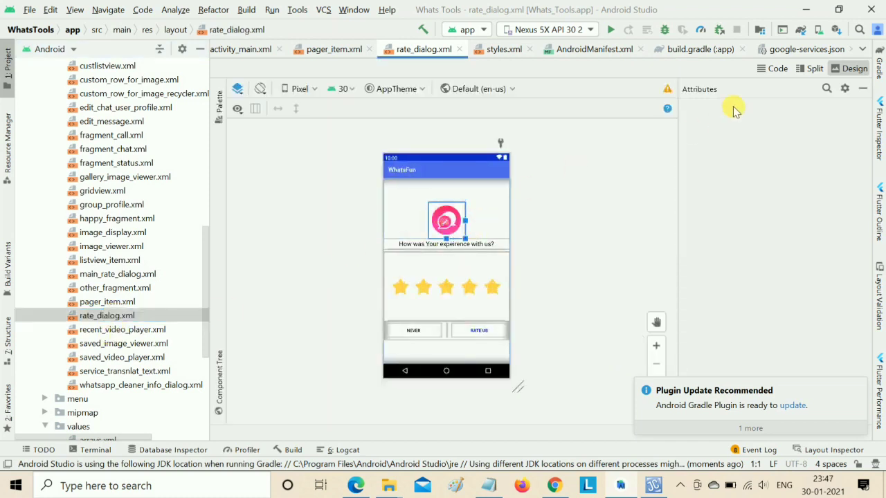
left_click(815, 69)
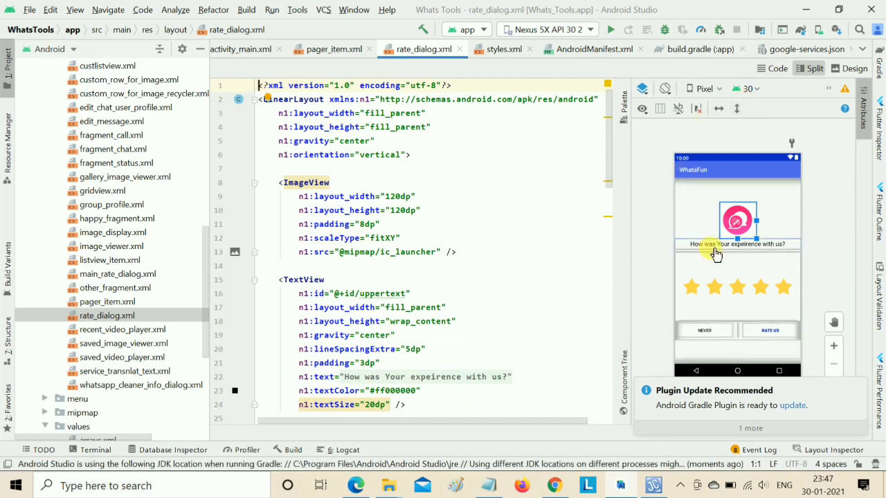
left_click(739, 220)
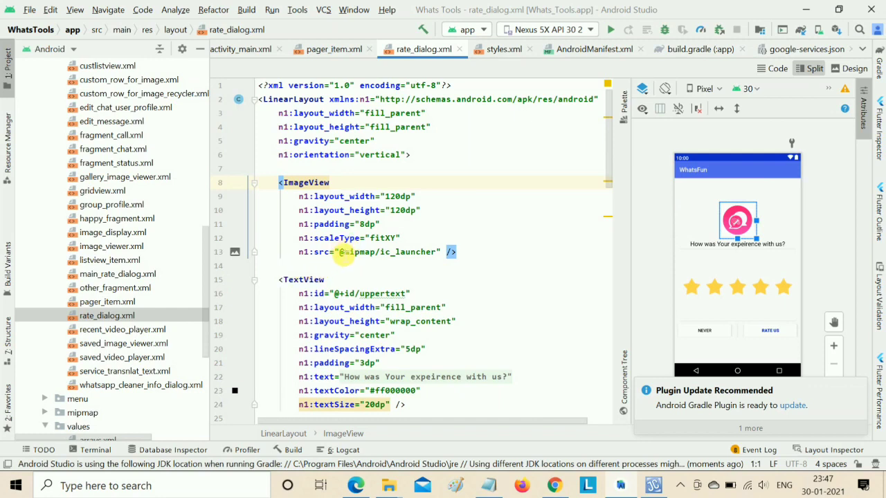
mouse_move(341, 254)
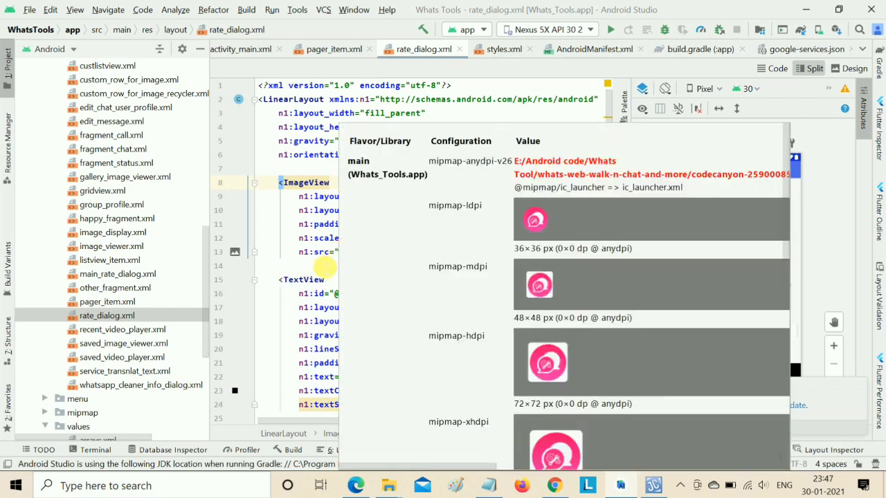
left_click_drag(344, 252, 440, 253)
key("BackSpace")
key("BackSpace")
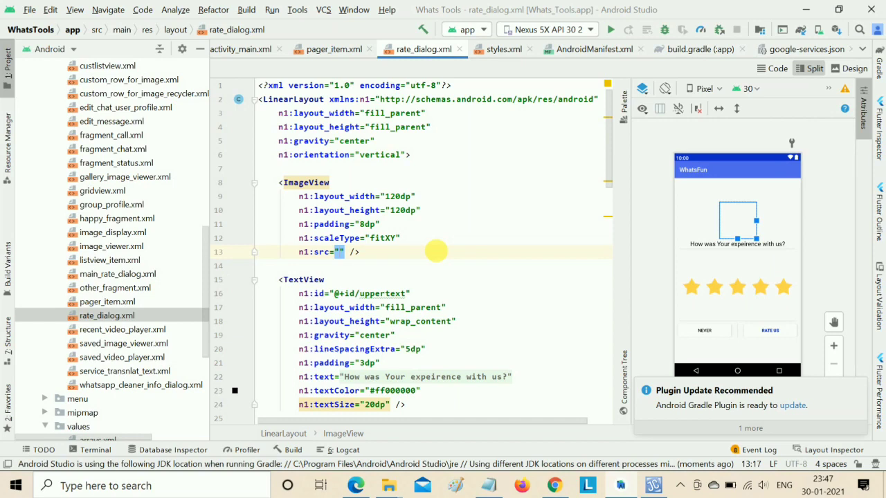
type("ch")
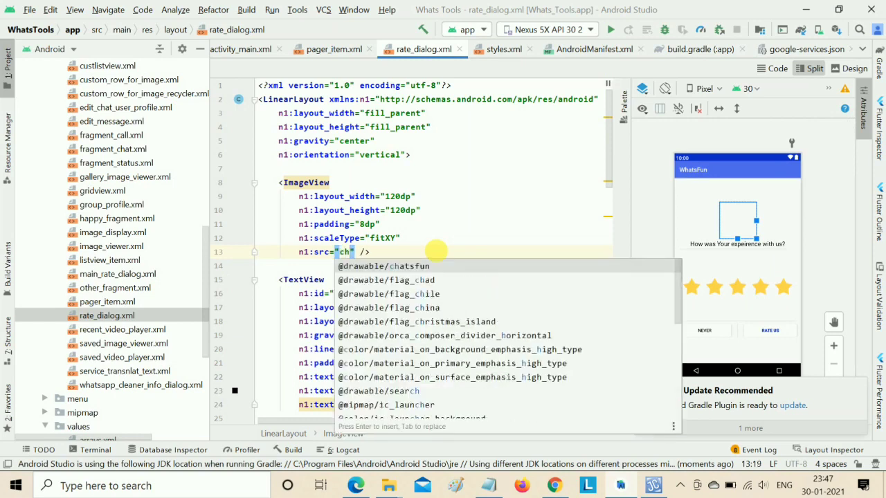
key("Down")
key("Up")
key("Return")
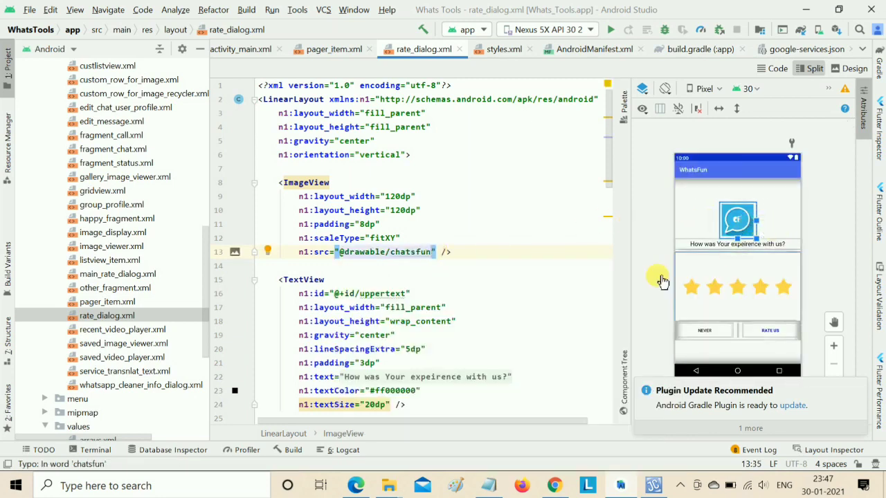
key("alt+Up")
key("alt+Up")
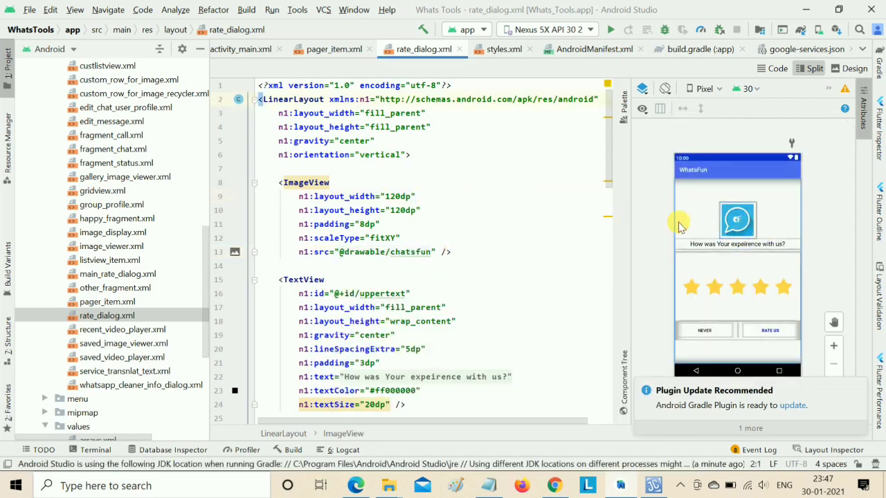
mouse_move(400, 240)
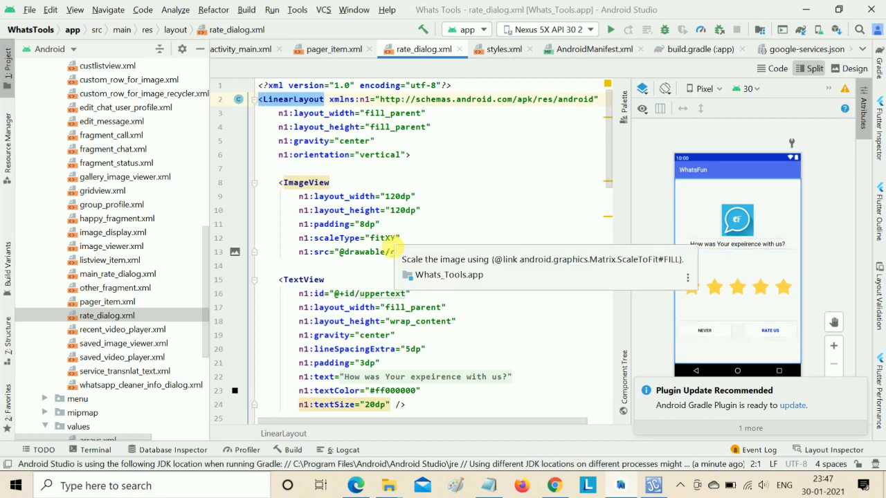
Step: Preview the video player, image viewer, translate, cleaner, rate dialog and listview_item layouts
double_click(129, 332)
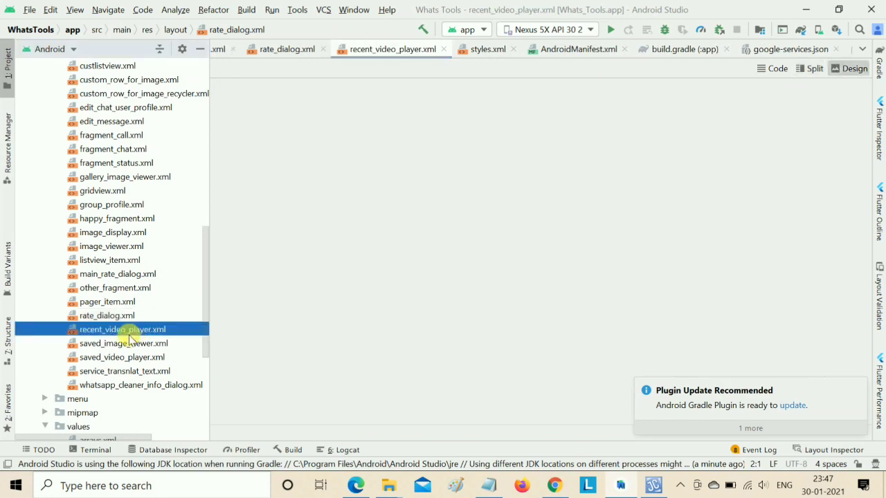
double_click(130, 343)
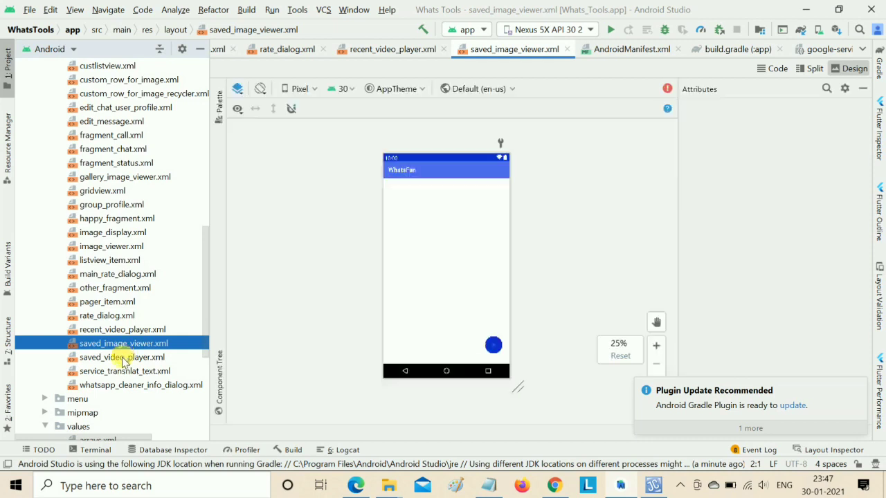
double_click(123, 357)
left_click(118, 372)
double_click(119, 371)
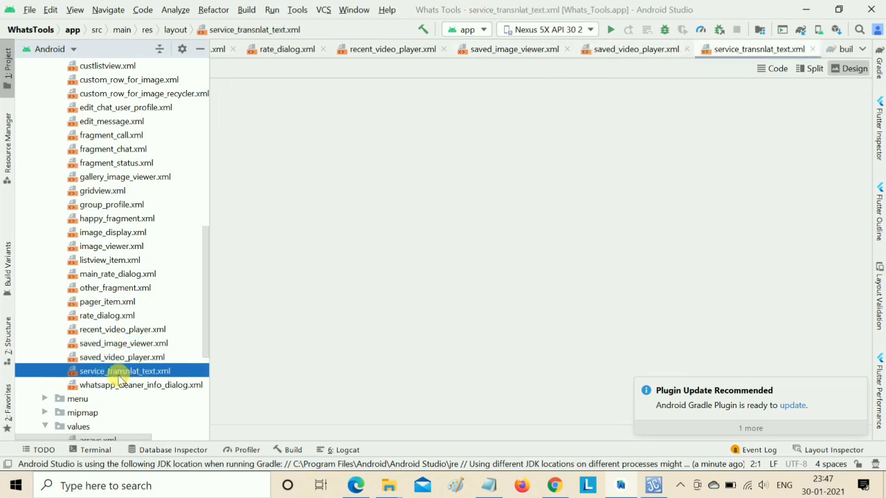
double_click(117, 384)
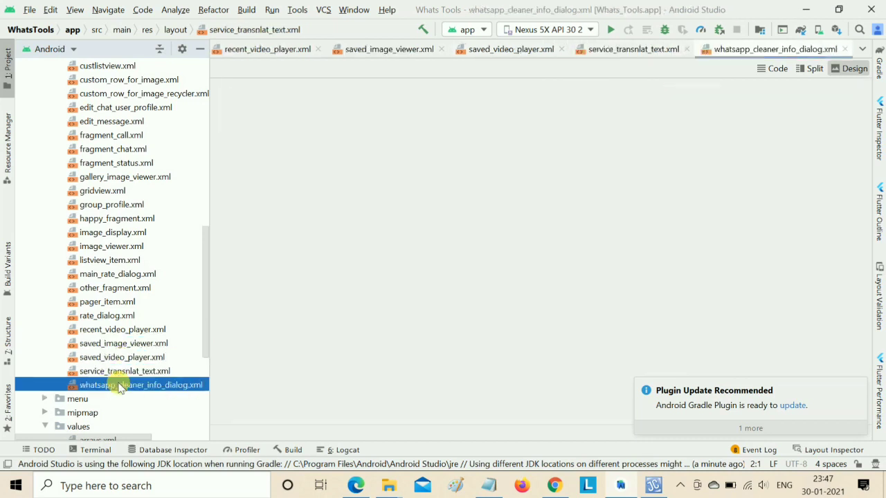
double_click(111, 317)
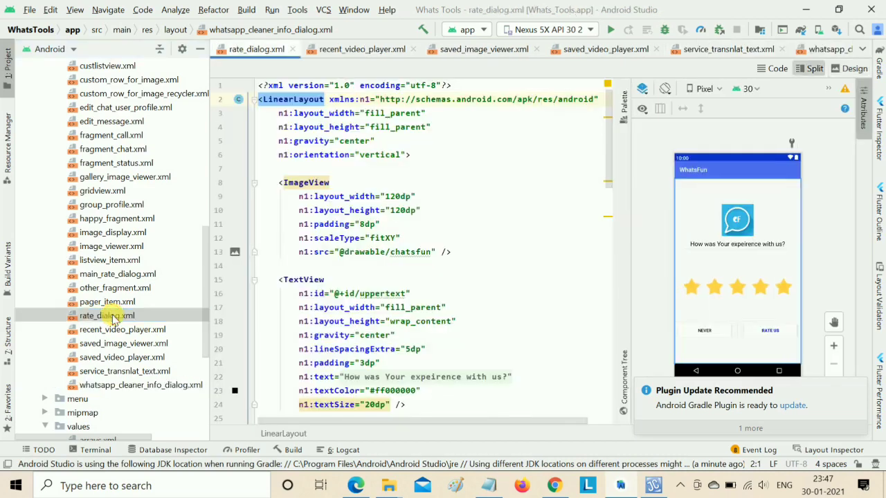
double_click(113, 287)
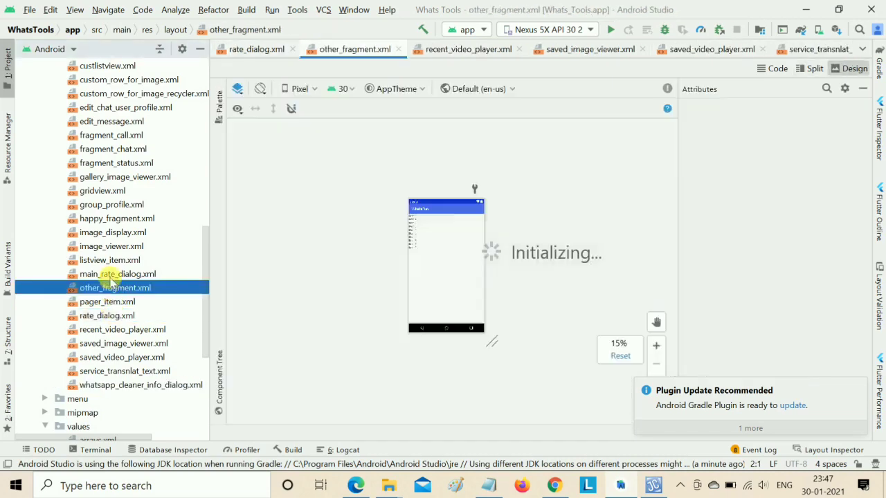
double_click(111, 275)
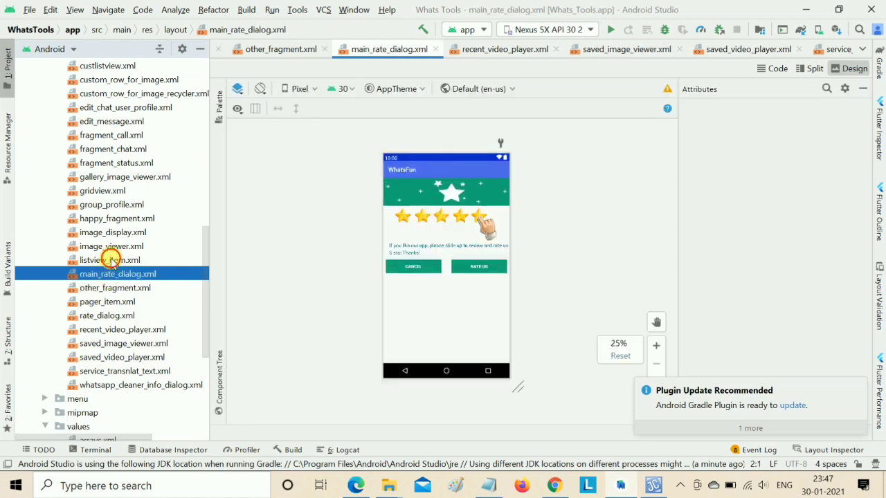
double_click(109, 259)
Step: Preview the image_viewer, fragment, group_profile, gridview and edit_message layouts
left_click(111, 247)
double_click(112, 247)
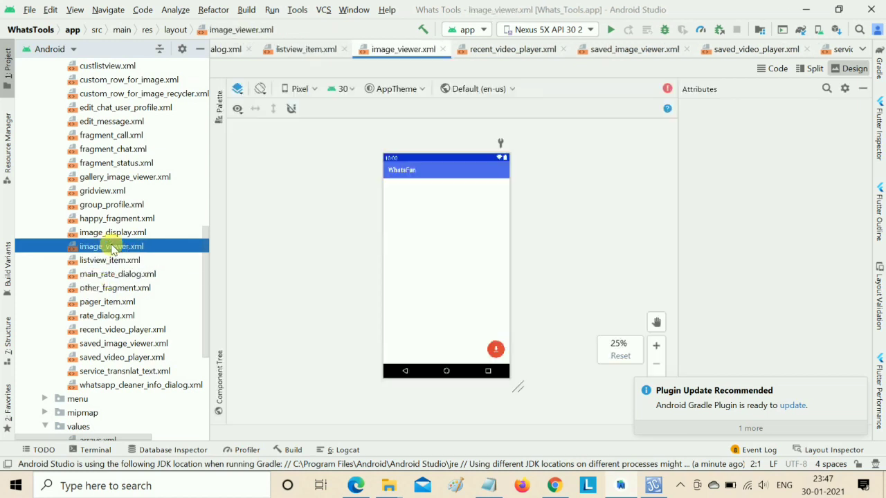
double_click(113, 233)
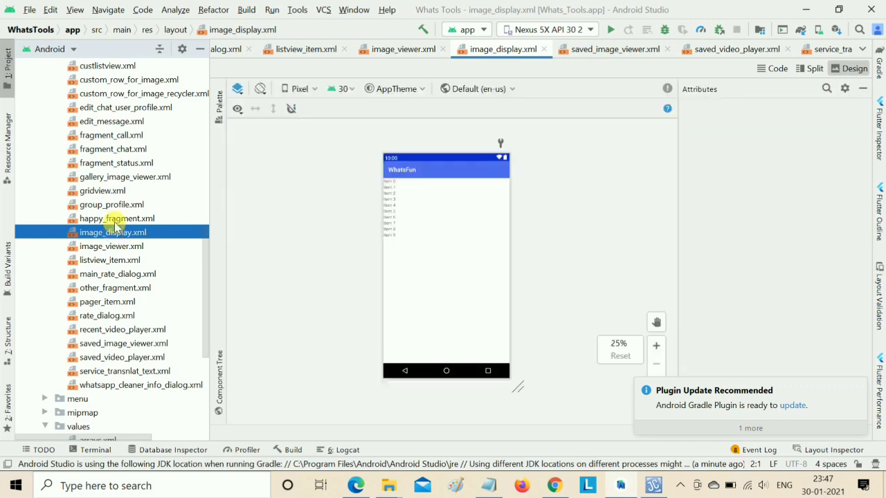
double_click(115, 219)
double_click(114, 205)
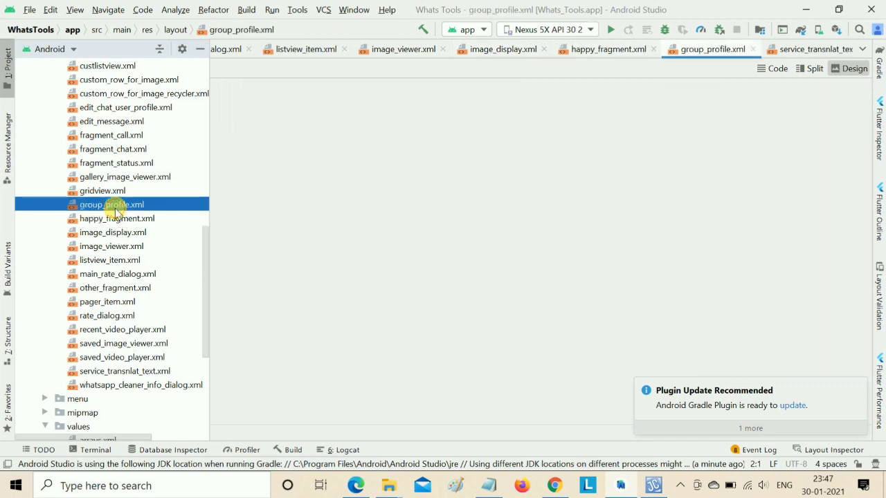
double_click(112, 191)
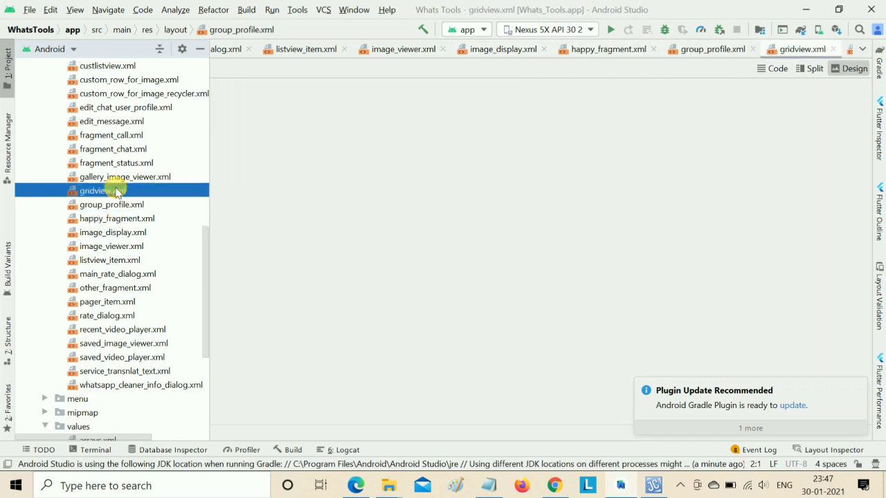
double_click(116, 165)
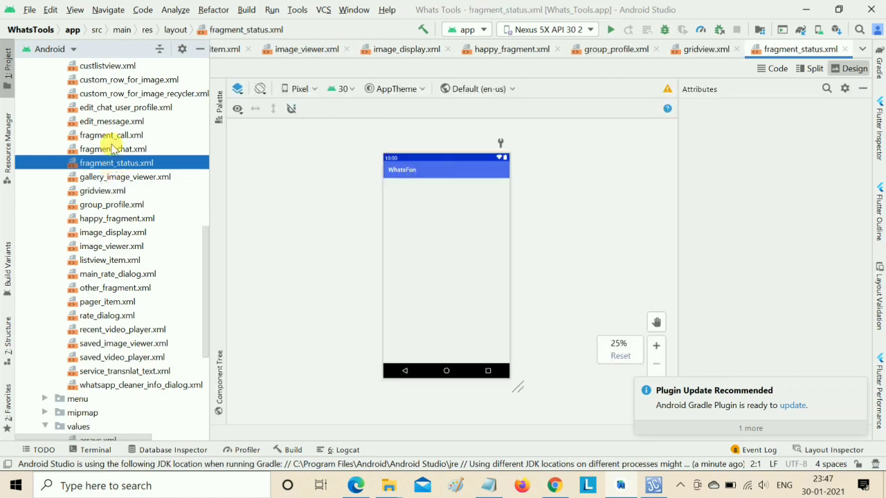
double_click(112, 148)
scroll(122, 173, "up", 1)
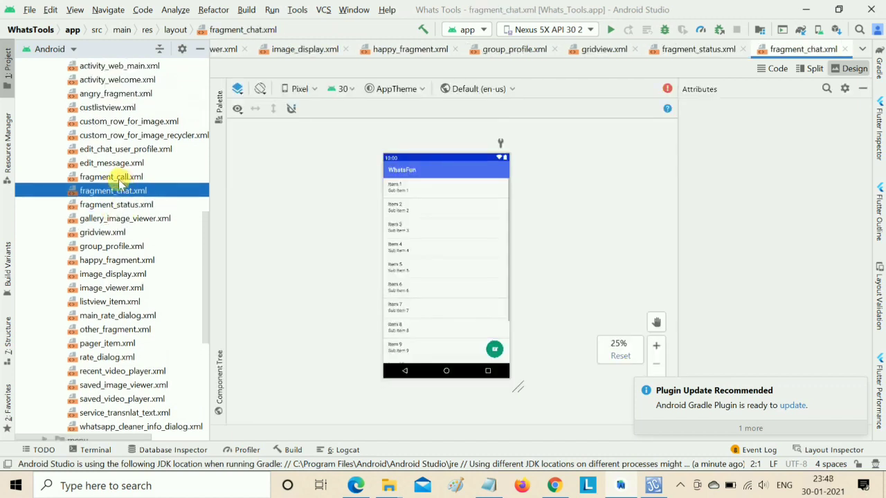
double_click(118, 177)
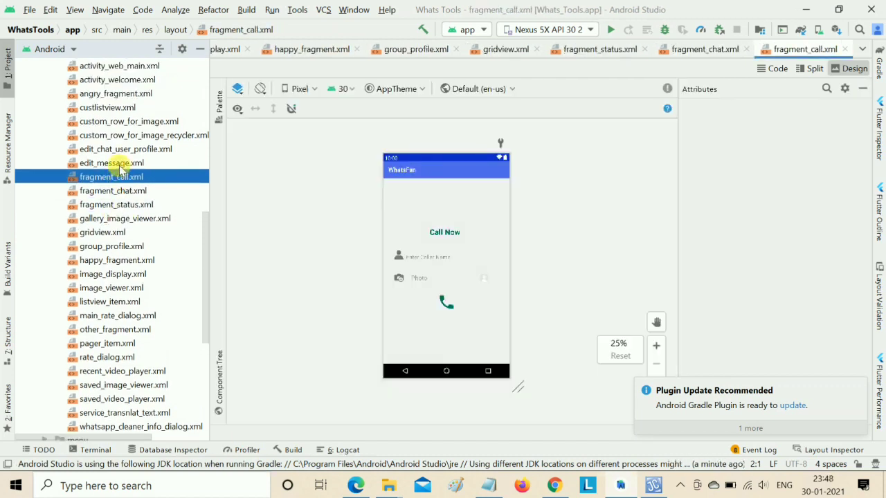
double_click(119, 166)
Step: Check strings.xml and the text_repeater, texttoemoji, user_chat and video_display layouts
scroll(115, 173, "up", 1)
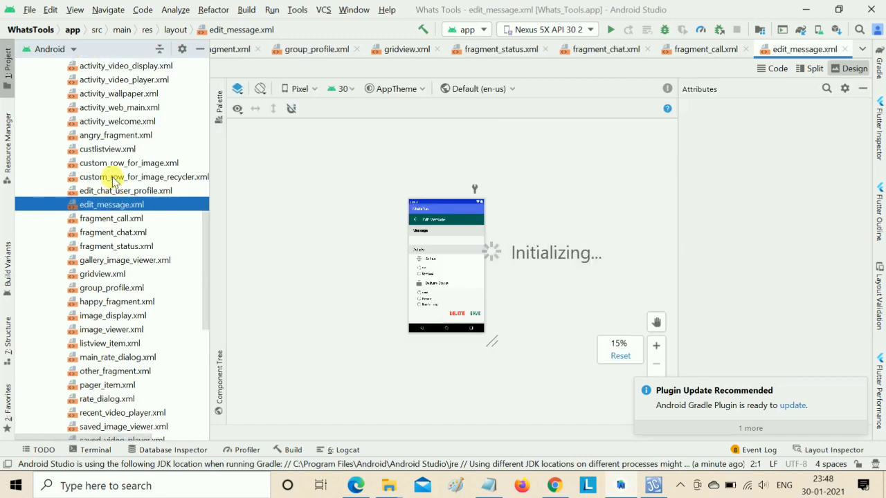
scroll(114, 202, "down", 8)
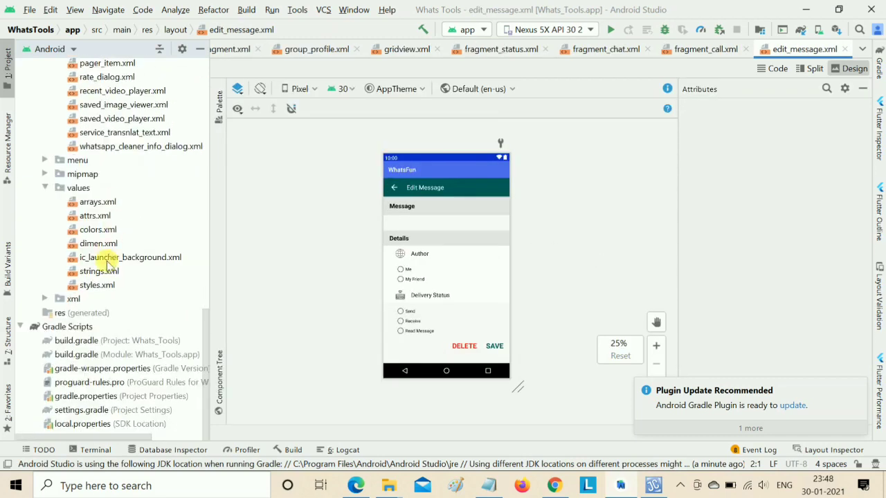
double_click(99, 270)
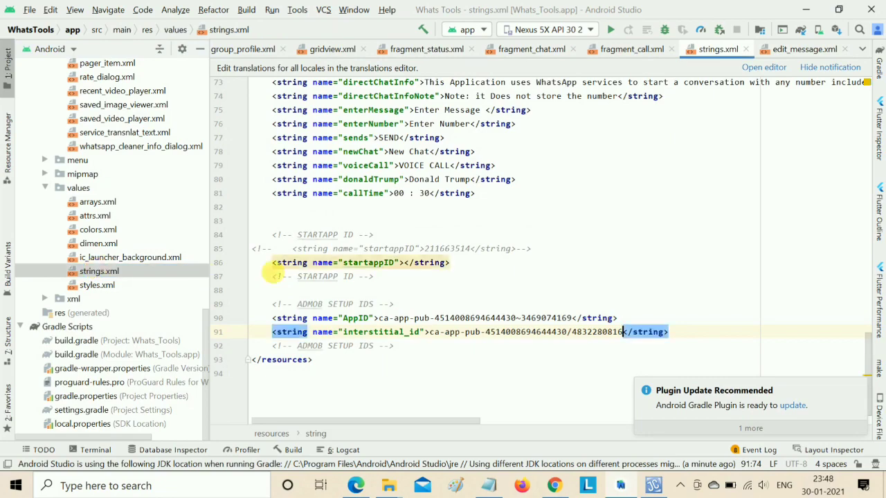
scroll(439, 255, "up", 5)
scroll(439, 255, "up", 19)
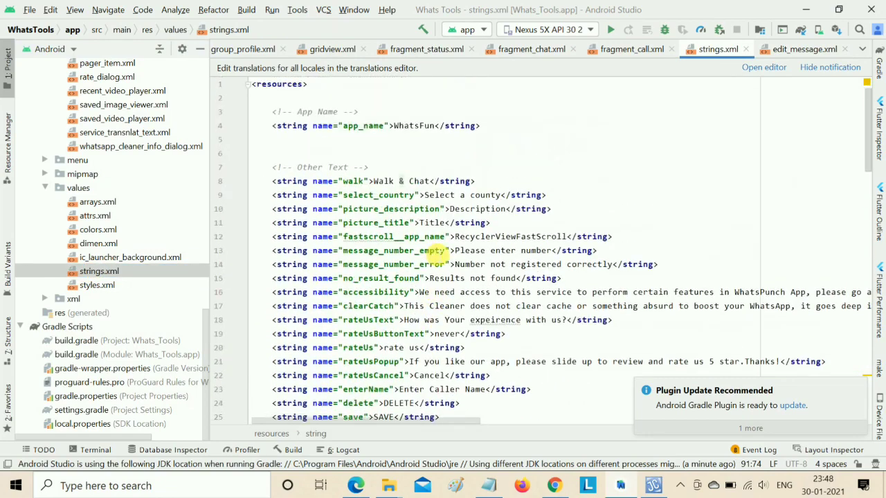
scroll(121, 256, "up", 12)
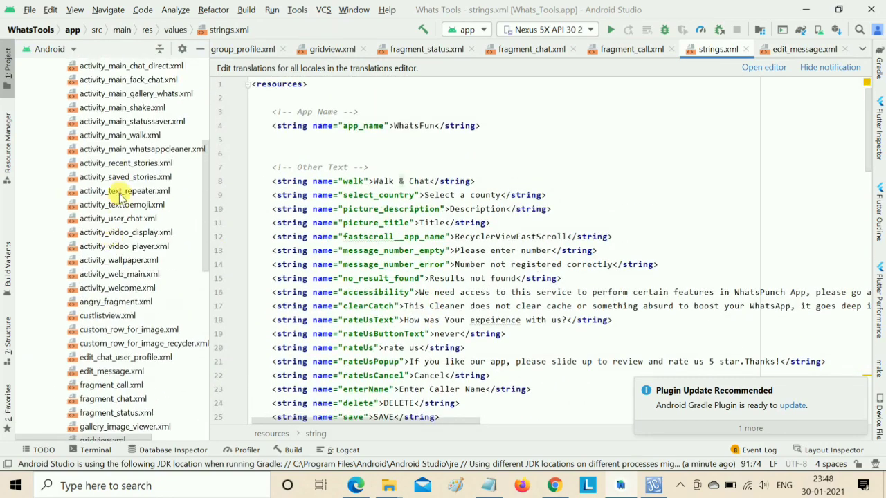
double_click(119, 193)
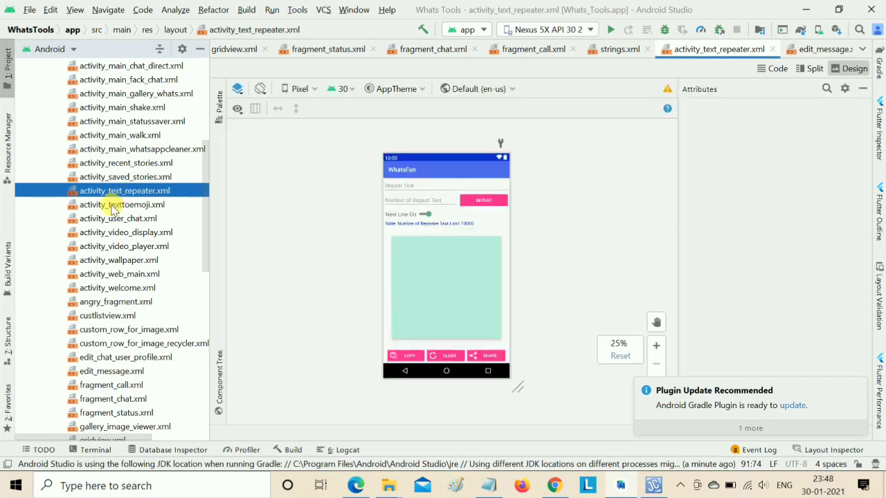
double_click(114, 206)
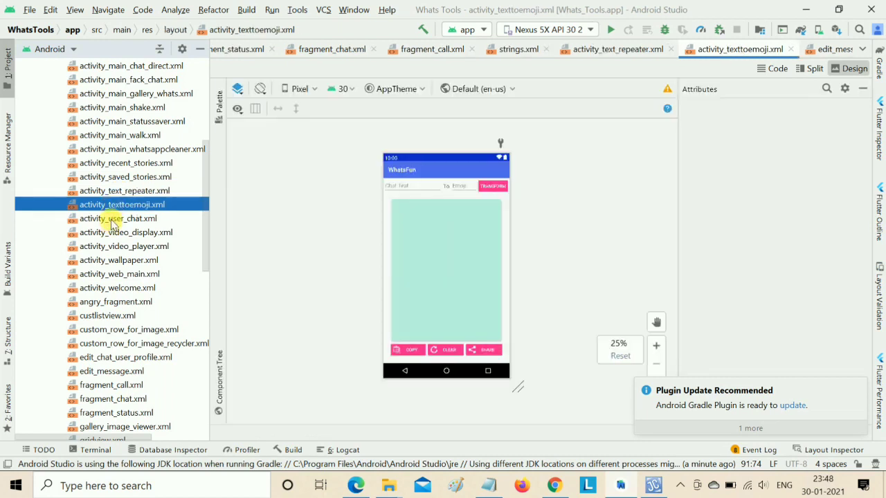
double_click(112, 218)
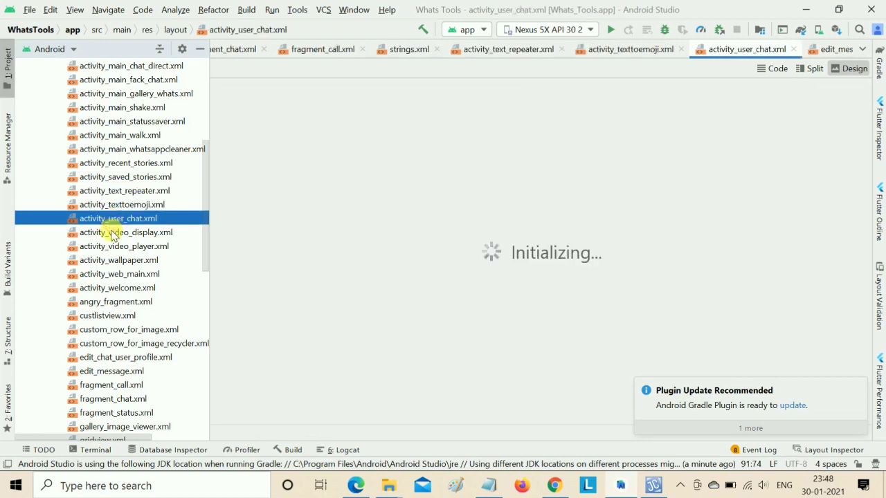
double_click(112, 233)
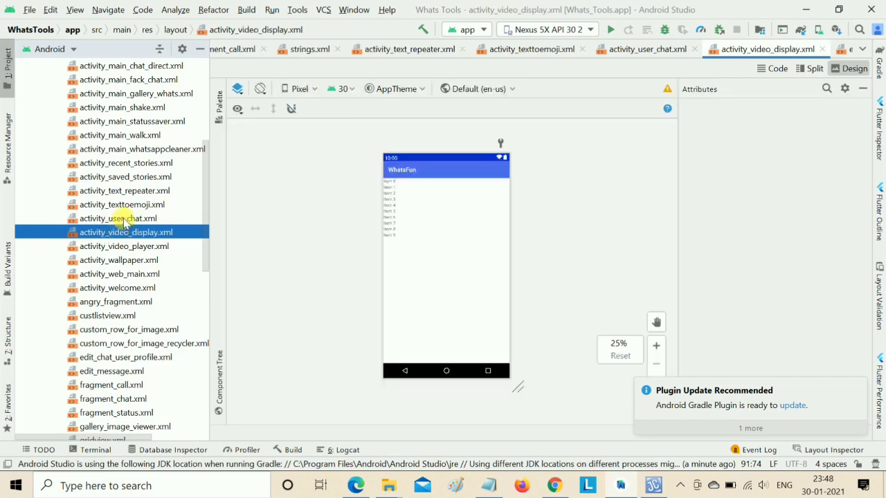
Step: Preview the activity_main_* layouts, ending on activity_captionstatus and activity_chat_profile
scroll(123, 220, "up", 4)
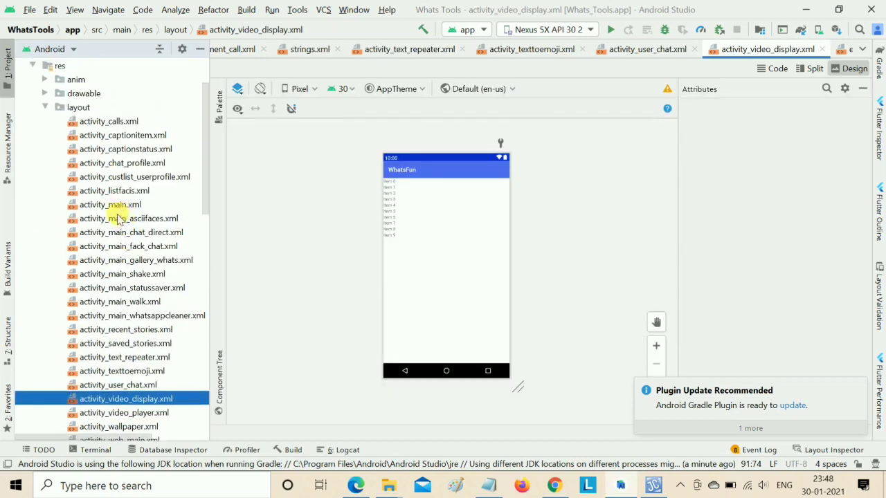
double_click(118, 219)
double_click(115, 232)
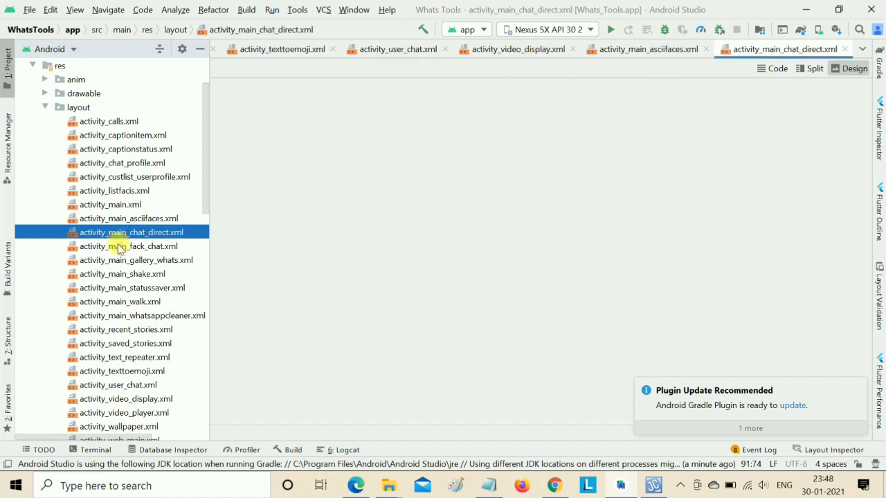
double_click(119, 246)
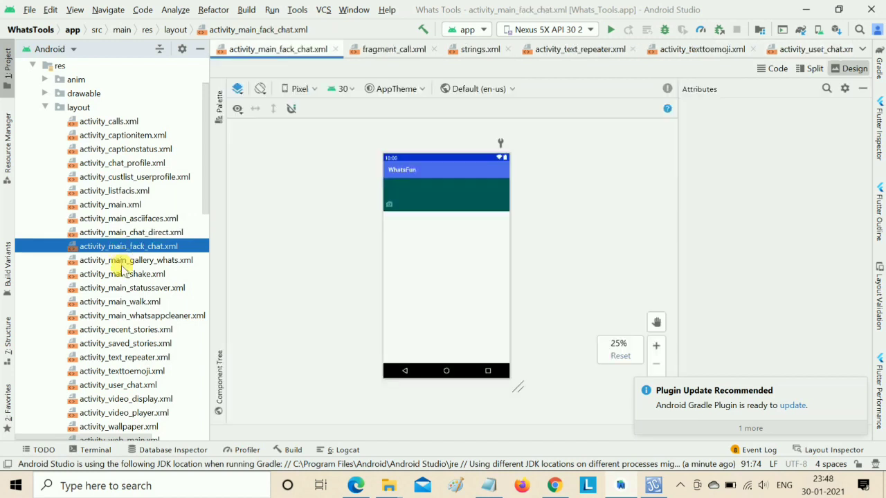
double_click(119, 260)
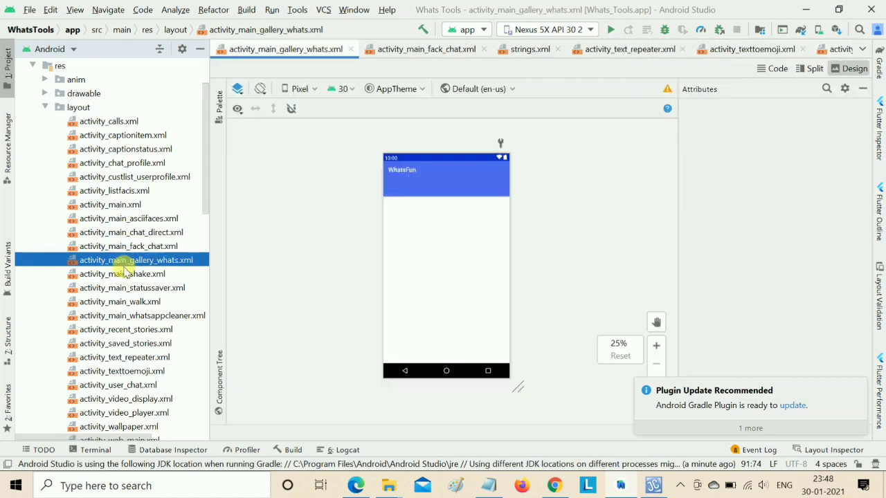
double_click(124, 274)
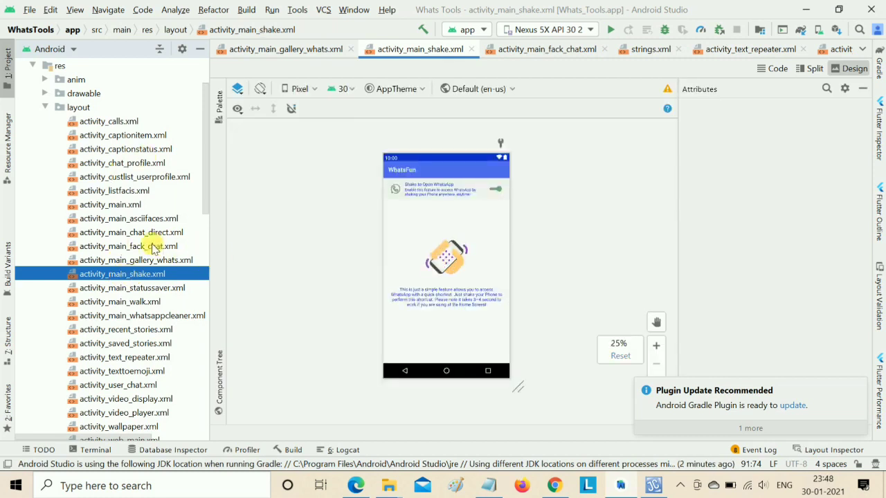
double_click(122, 149)
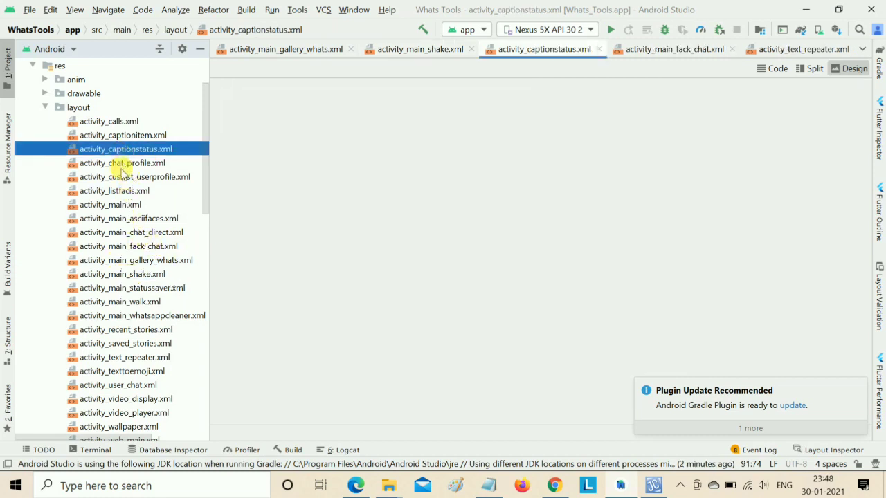
double_click(121, 165)
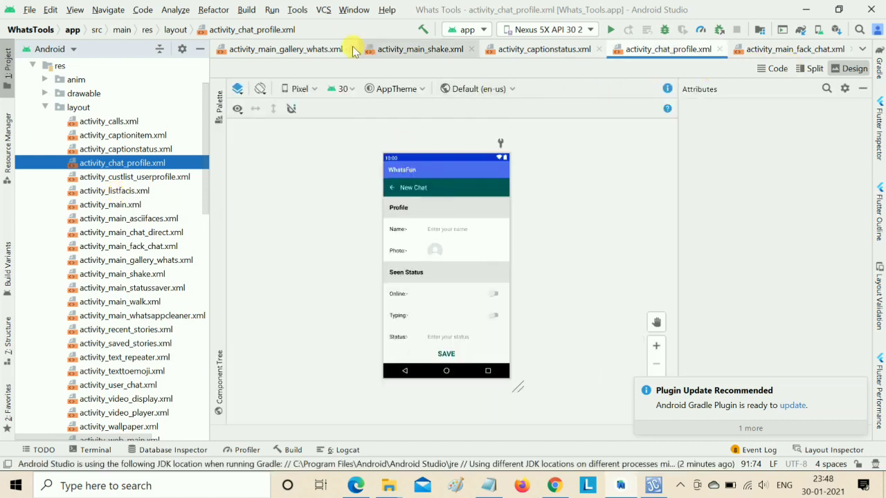
Step: Run Build APK(s) for the Whats_Tools app module to produce a debug APK
left_click(246, 9)
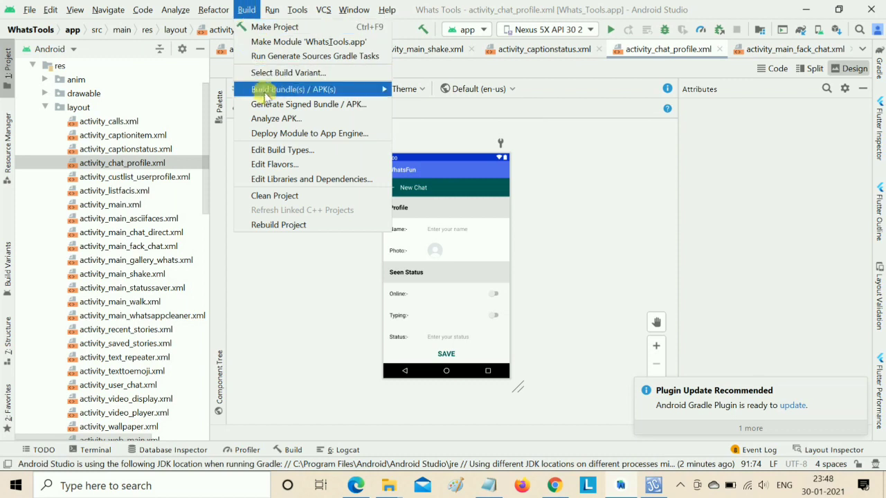
mouse_move(316, 89)
left_click(424, 89)
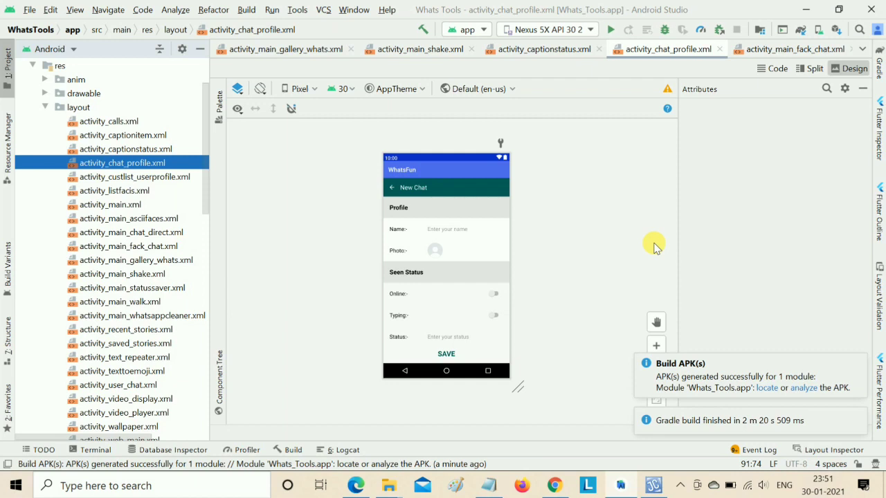
Step: Locate the built app-debug.apk and rename it to whatsFun.apk
left_click(768, 391)
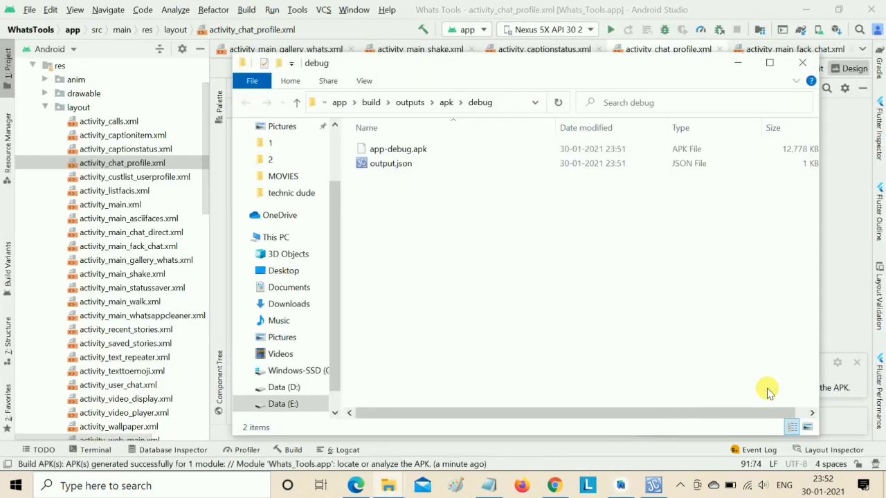
left_click(407, 153)
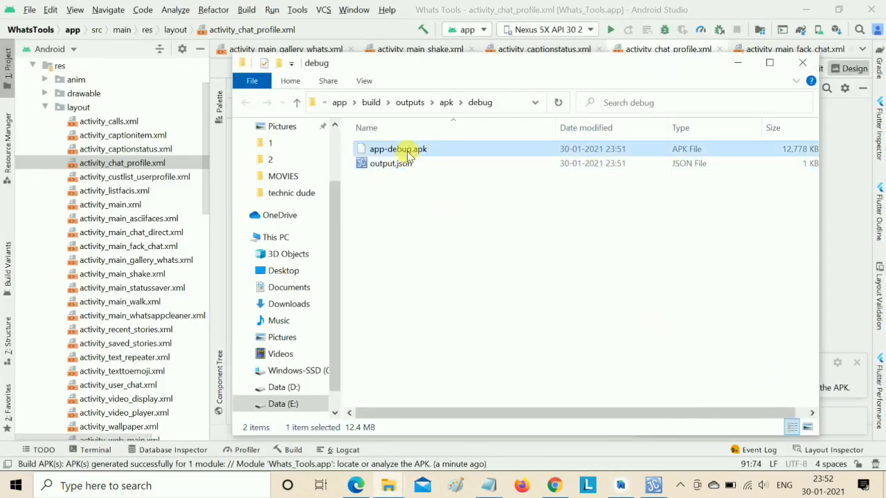
left_click(409, 153)
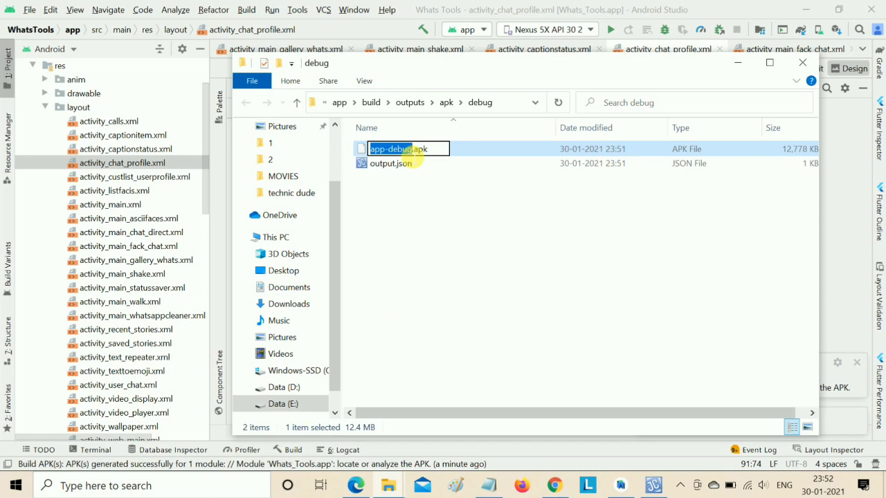
type("what")
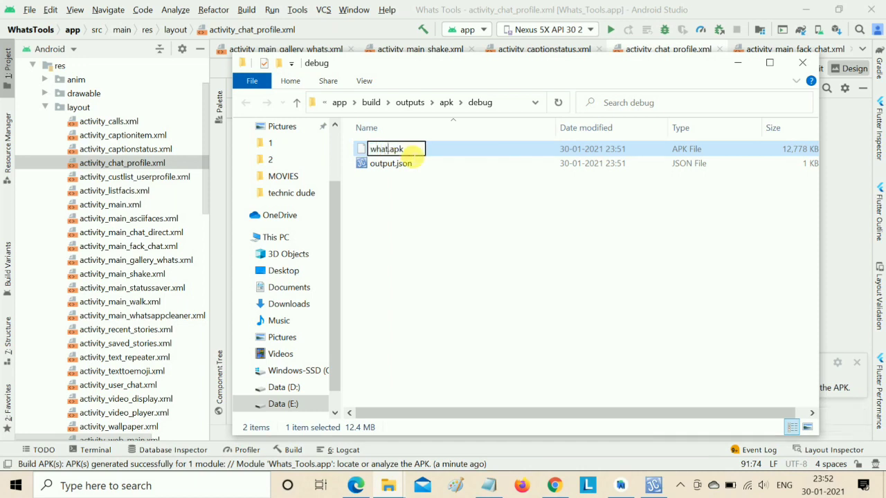
type("s")
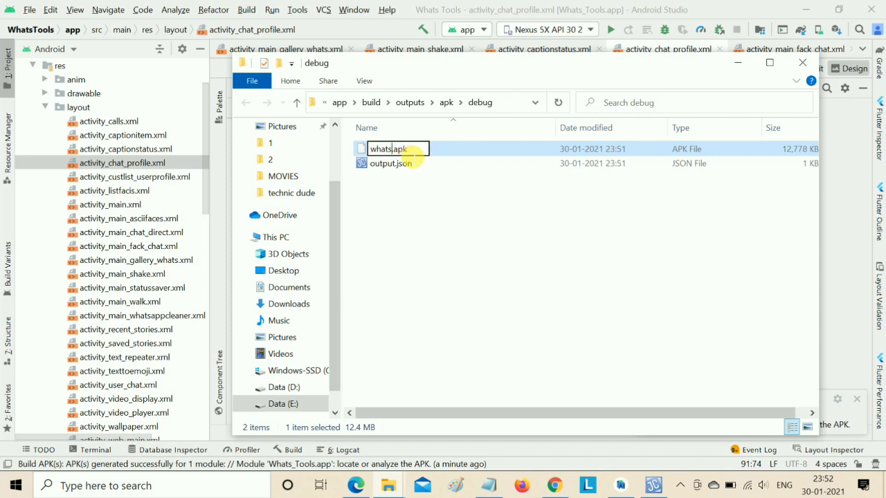
type("Fun")
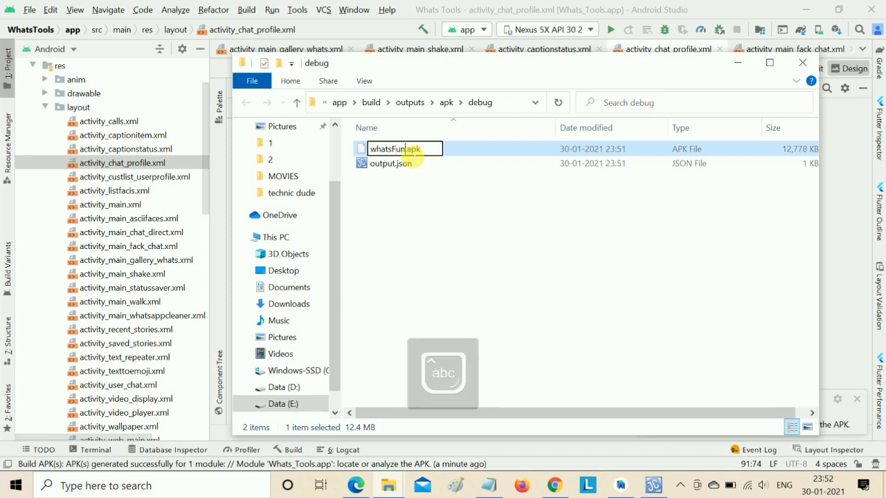
left_click(420, 221)
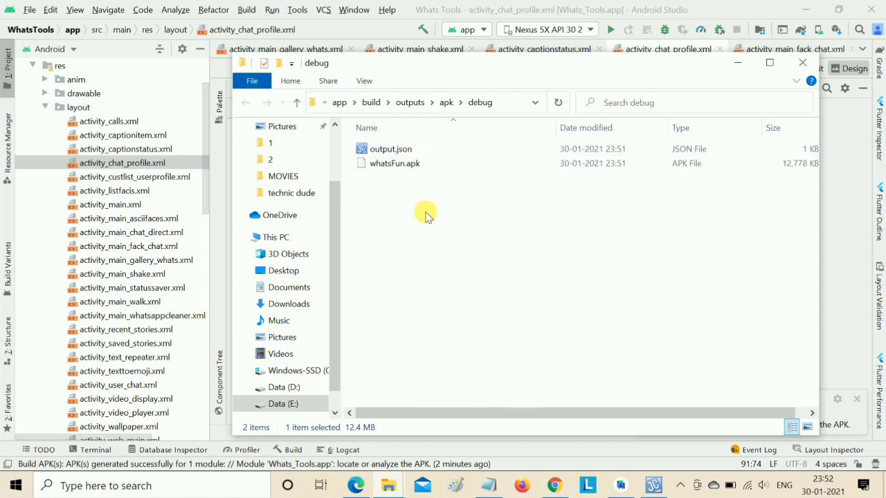
Step: Copy whatsFun.apk and minimize File Explorer and Android Studio
left_click(441, 168)
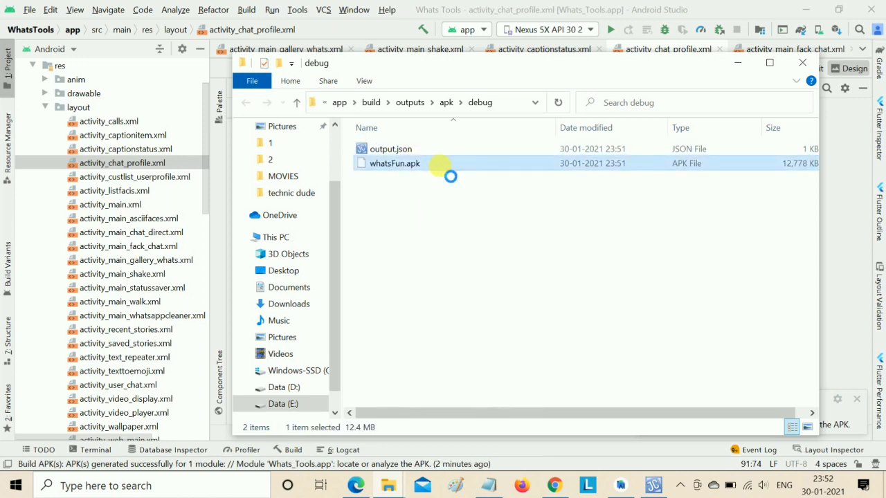
right_click(441, 168)
left_click(458, 389)
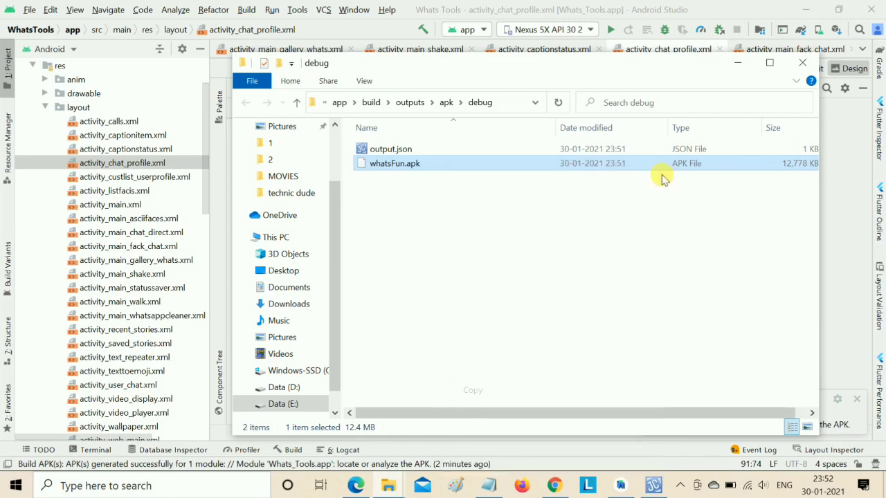
left_click(738, 62)
left_click(806, 10)
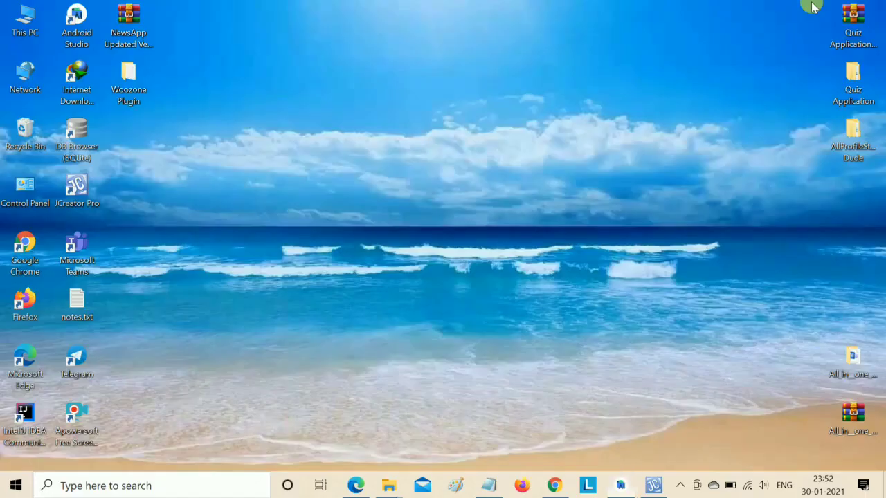
Step: Paste whatsFun.apk onto an empty spot of the desktop
right_click(399, 55)
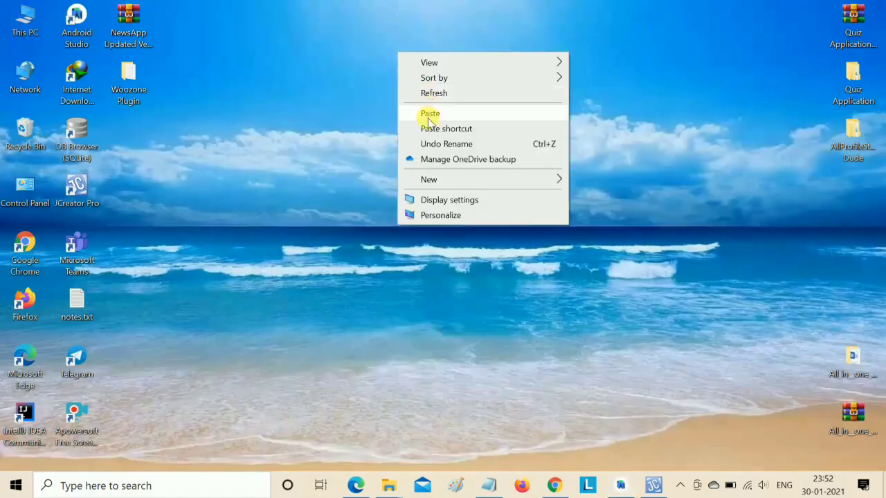
left_click(427, 113)
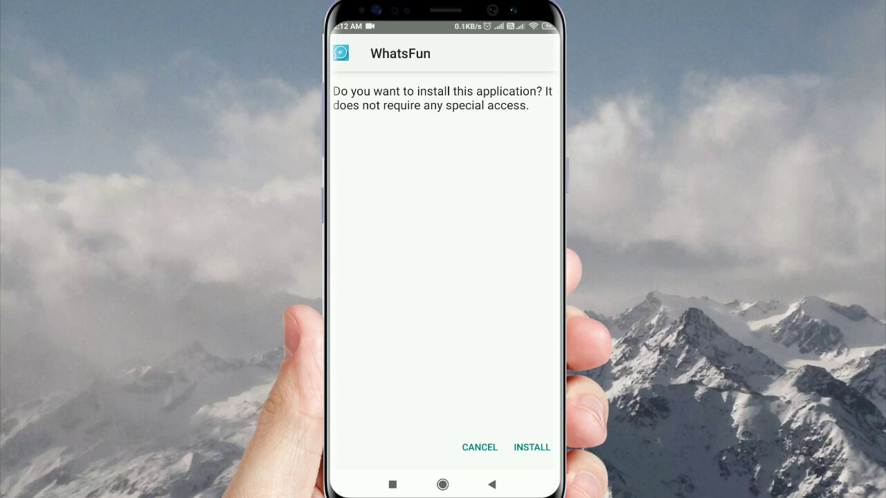
Step: Install and open WhatsFun, allowing camera, media and display-over-other-apps access
left_click(532, 447)
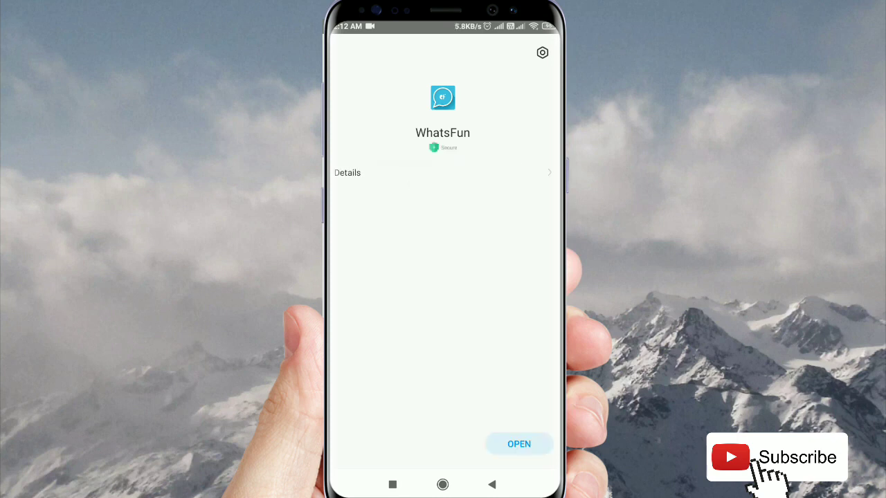
left_click(519, 444)
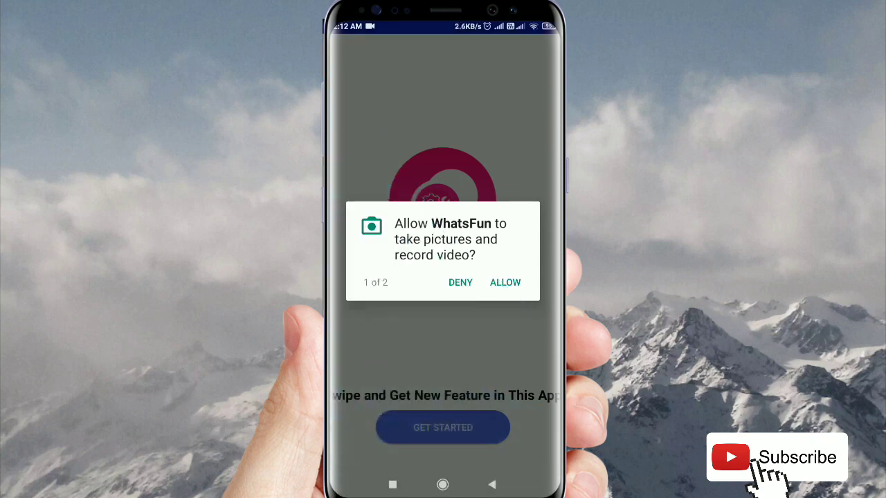
left_click(505, 282)
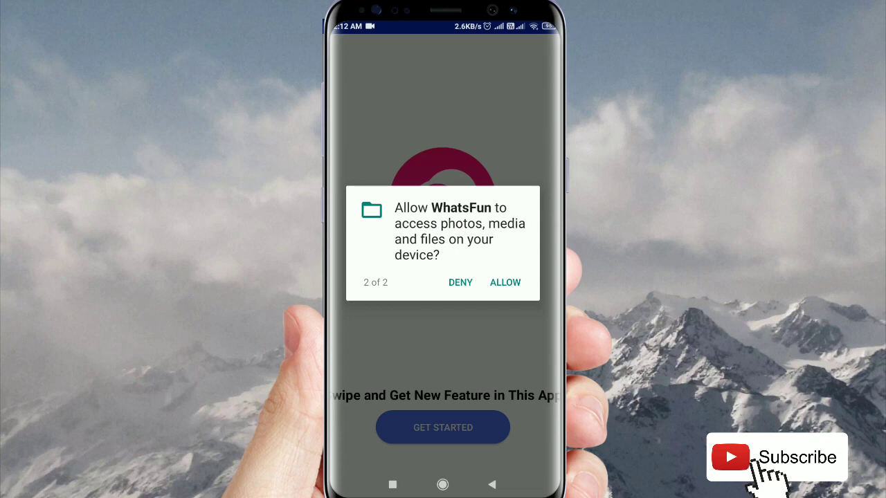
left_click(505, 282)
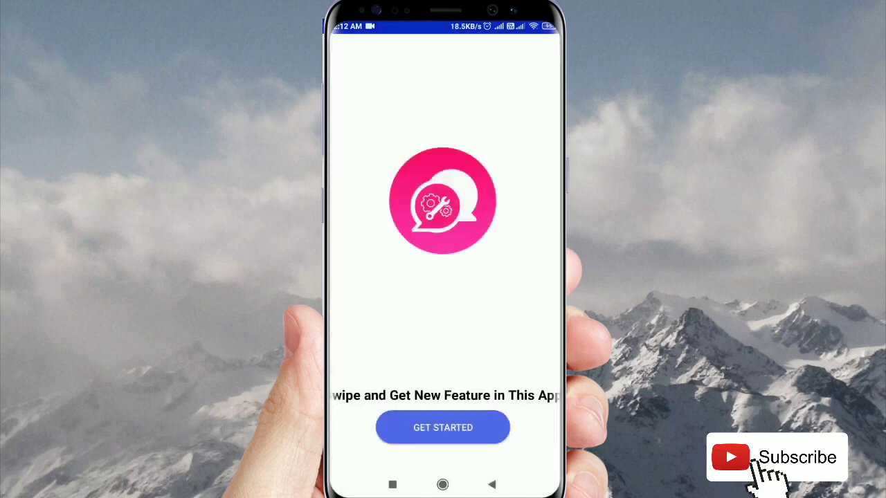
left_click(460, 427)
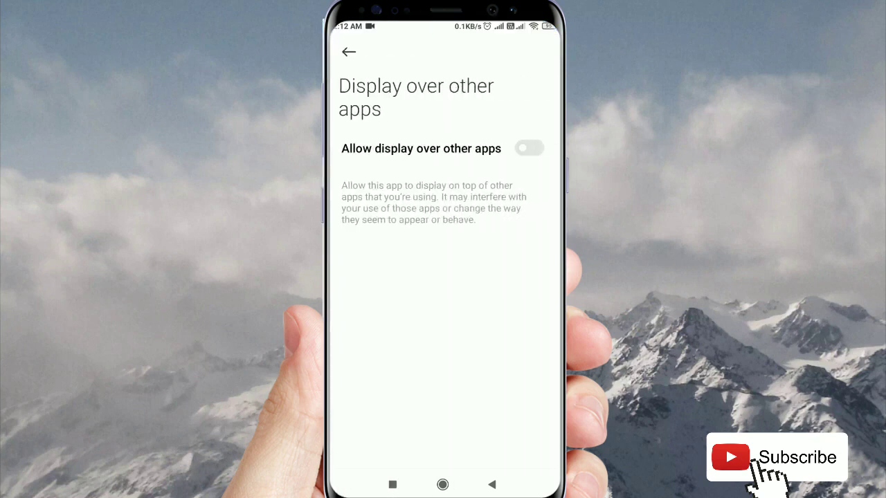
left_click(529, 149)
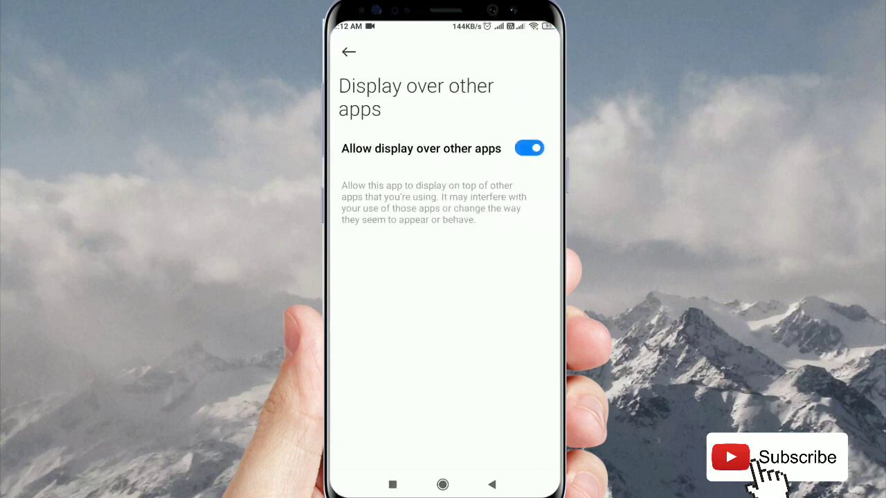
left_click(348, 52)
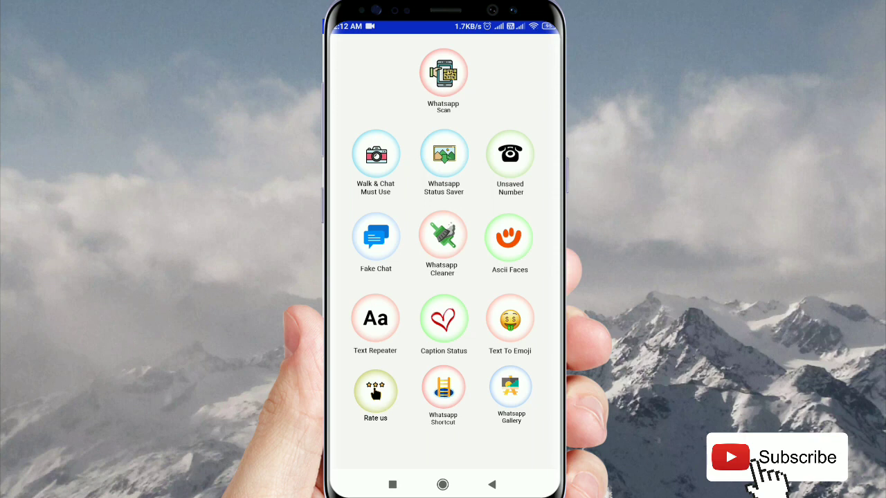
Step: Try the WhatsApp Web QR tool, then open Walk & Chat and browse Accessibility settings
left_click(443, 239)
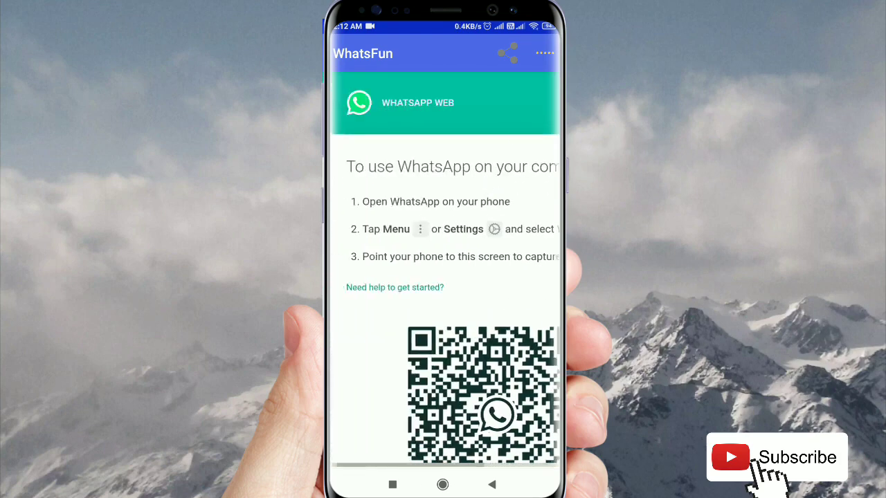
key("Escape")
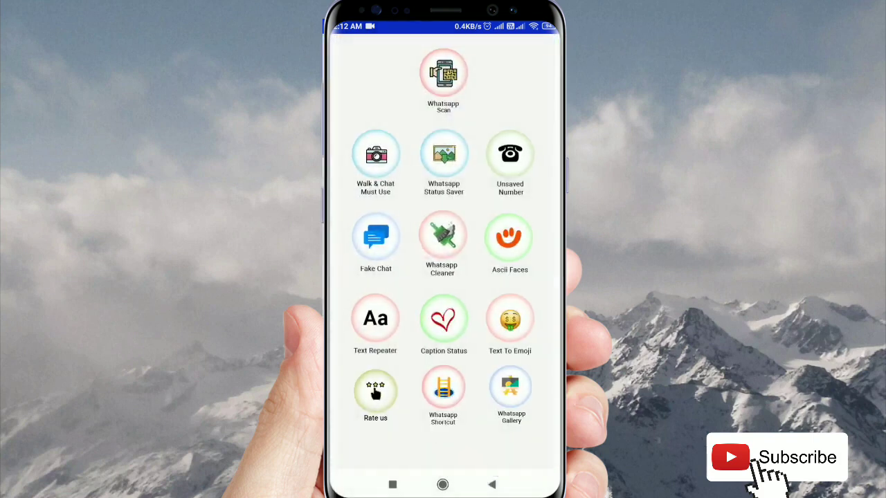
left_click(377, 159)
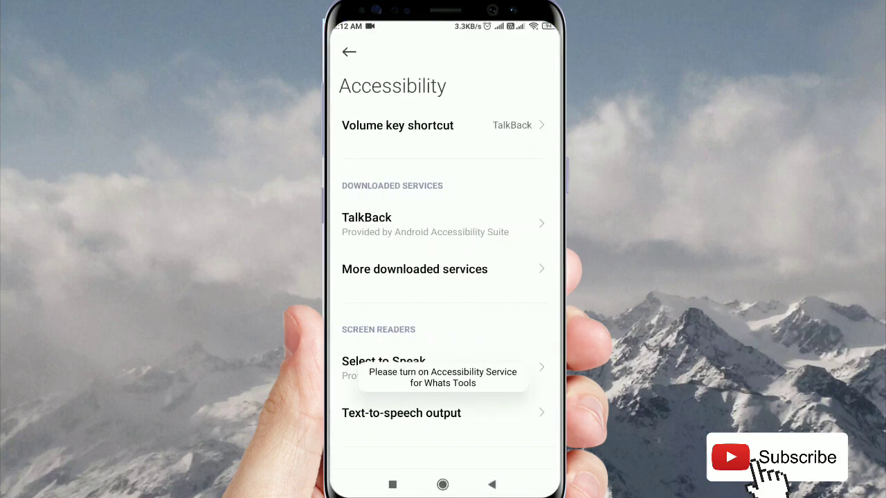
scroll(442, 316, "down", 5)
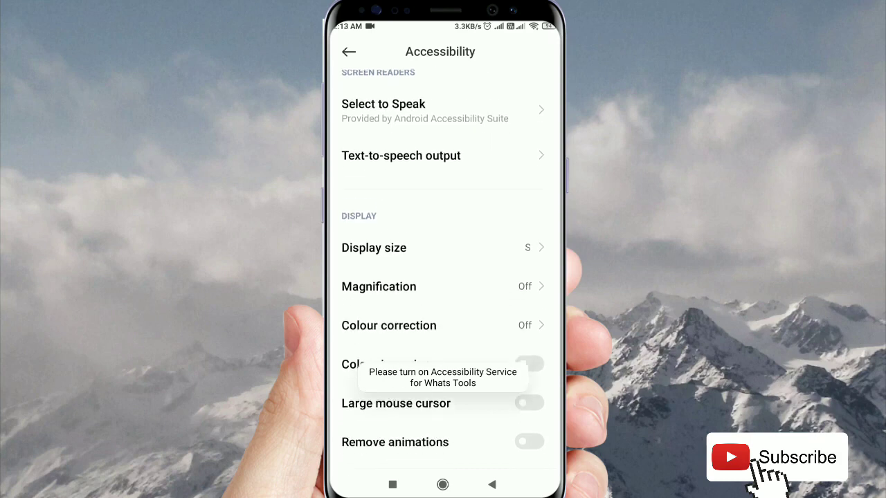
scroll(429, 337, "down", 10)
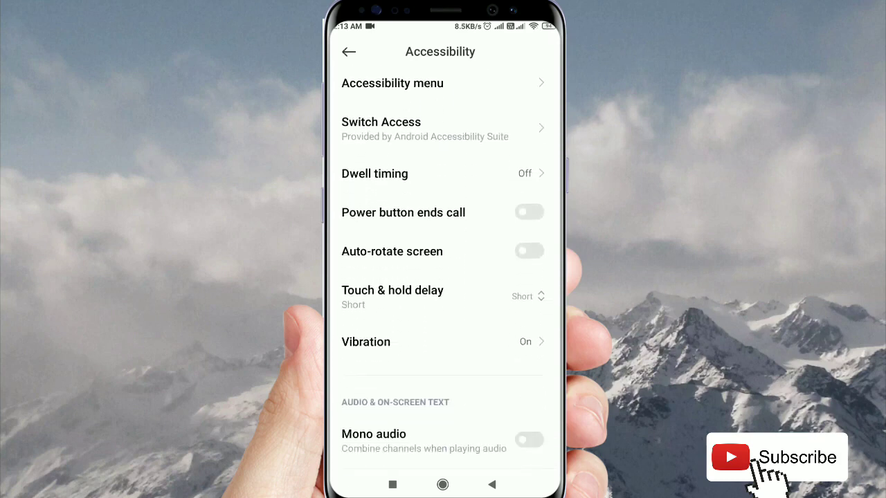